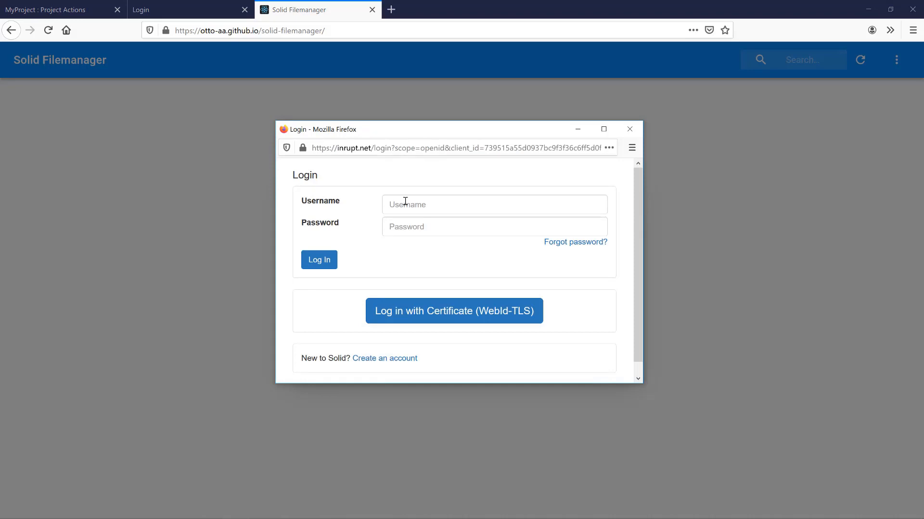
- Sign in to Solid Filemanager with the saved pod login
click(406, 205)
click(437, 293)
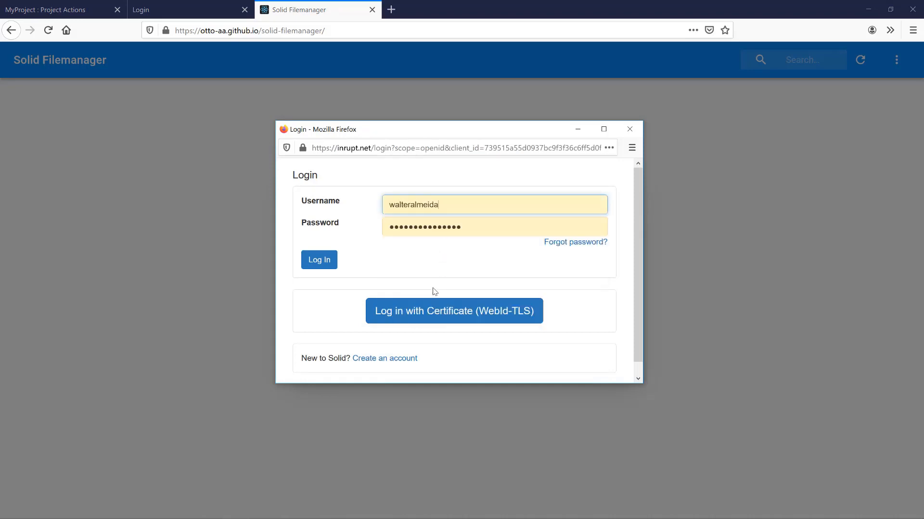
click(318, 260)
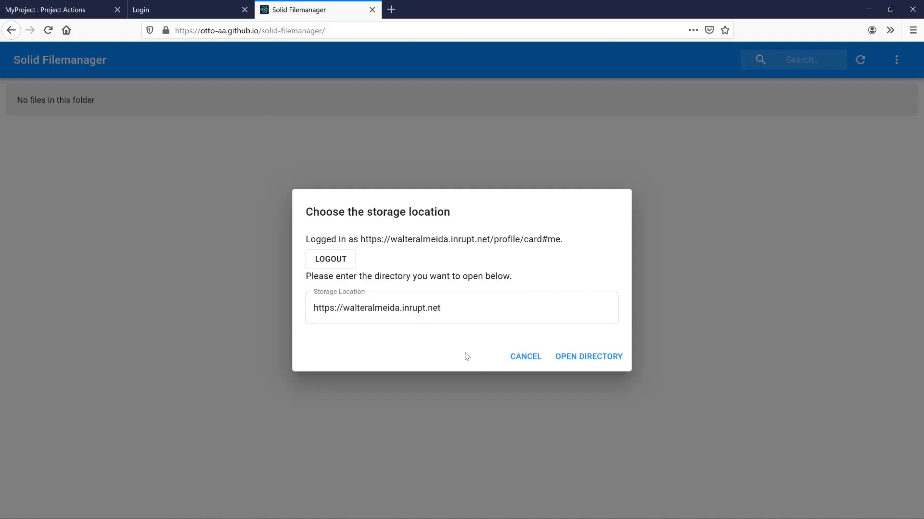
- Open the pod's root directory and then its public folder
click(573, 358)
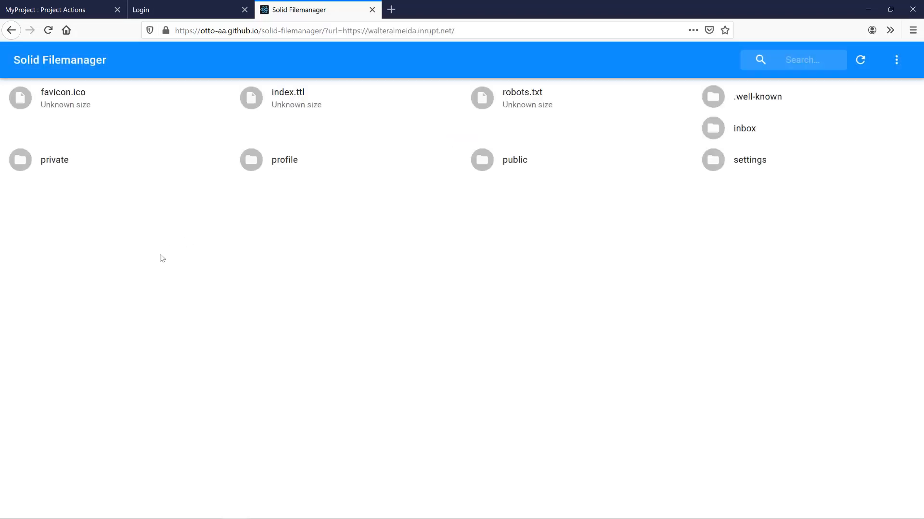
click(511, 163)
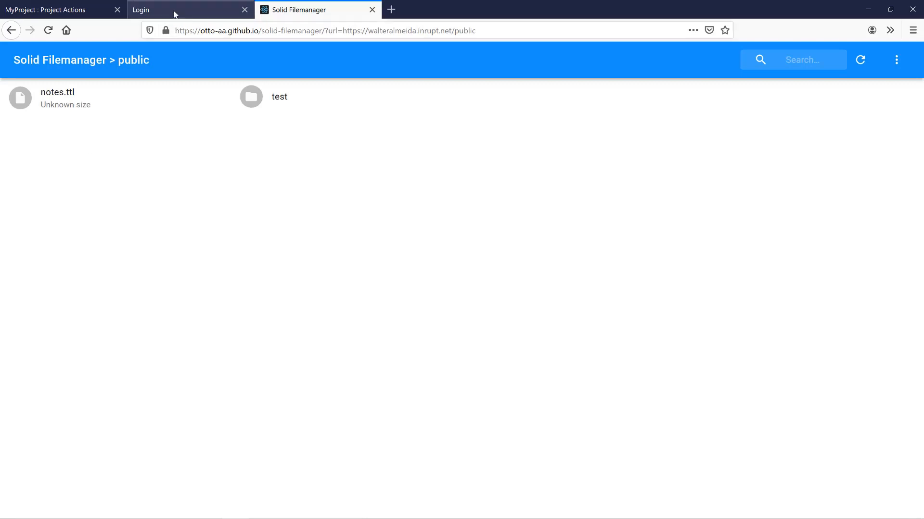
click(175, 12)
- Log in to the generated app through Inrupt with the saved account and authorize pod access
click(503, 171)
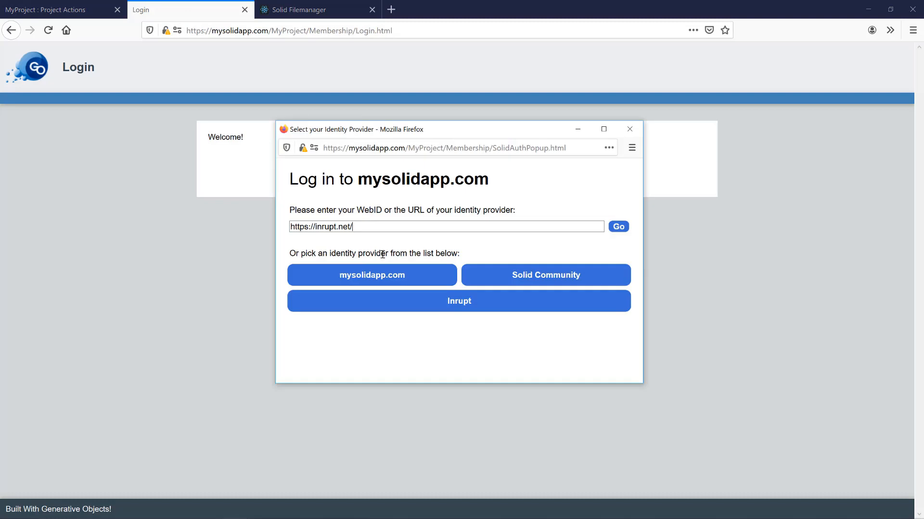
click(431, 308)
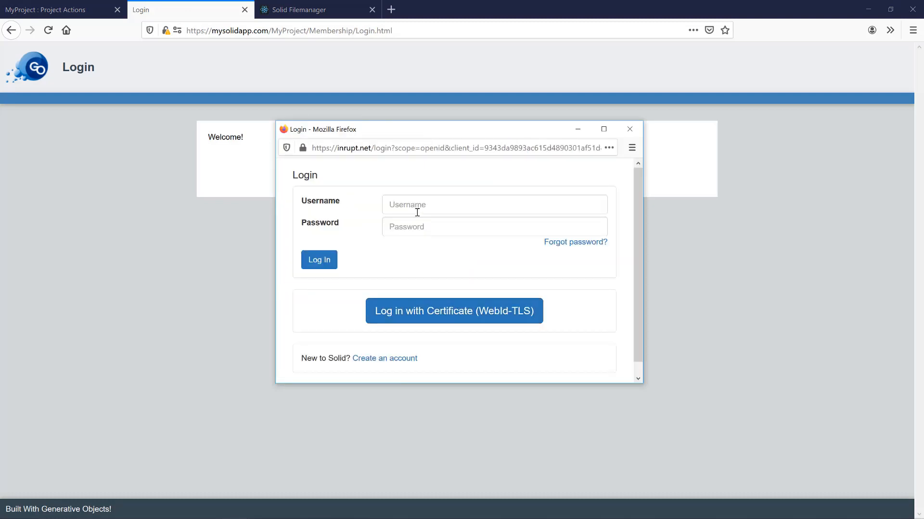
click(417, 210)
click(419, 295)
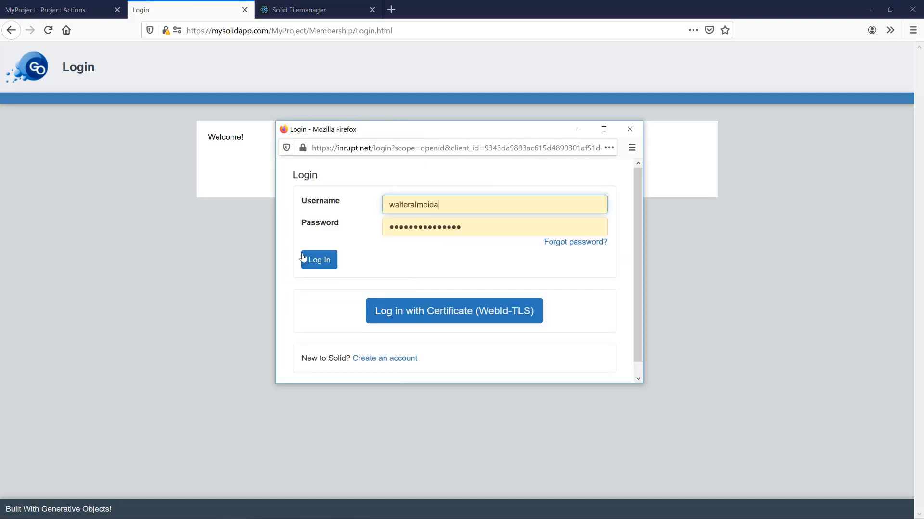
click(320, 266)
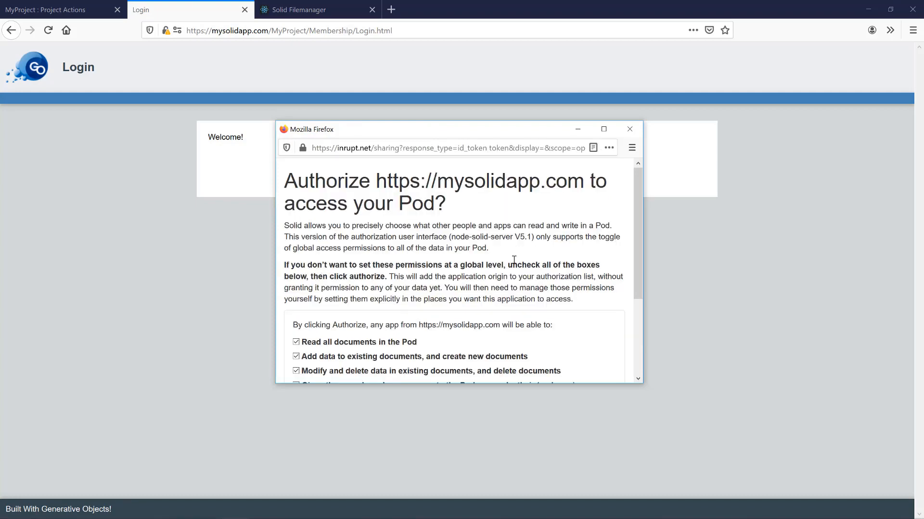
scroll(513, 260, down, 3)
click(303, 306)
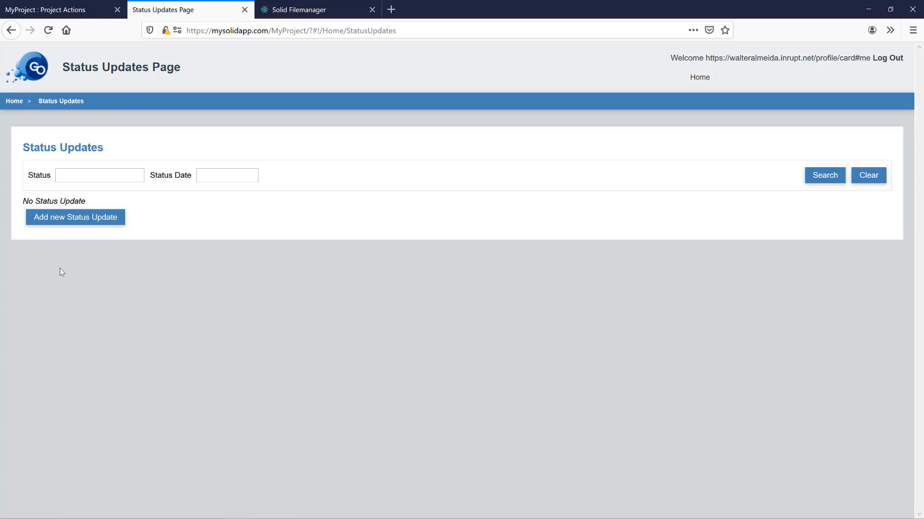
- Save a new status update with a short greeting from the first user, then open its details
click(88, 222)
click(221, 278)
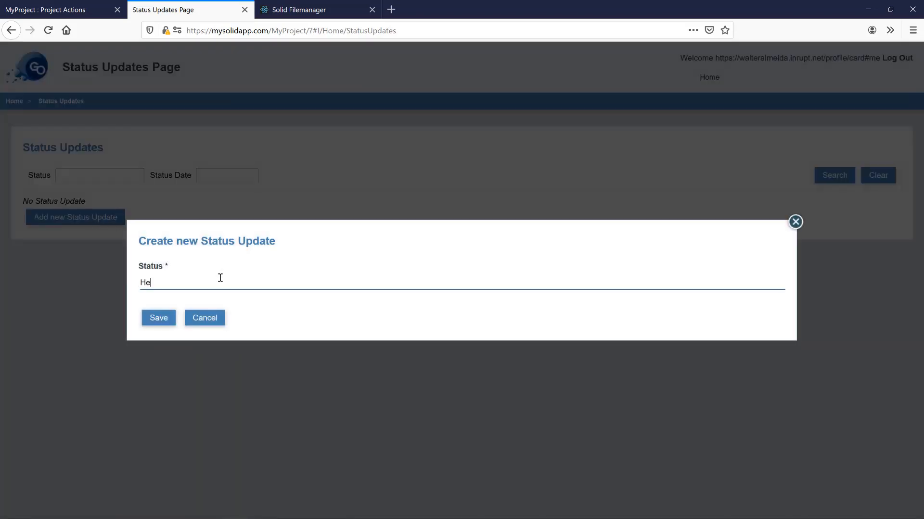
text(Hey here Walter ! This is my first update)
click(166, 318)
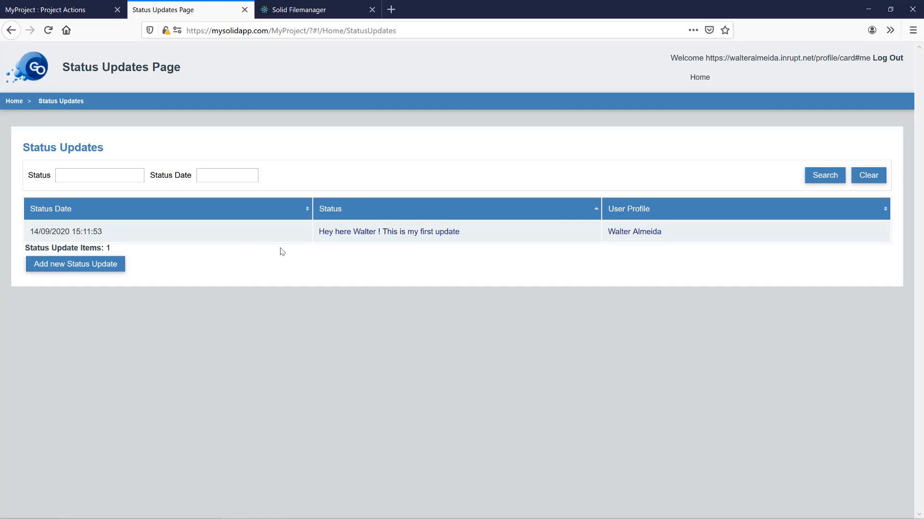
click(372, 235)
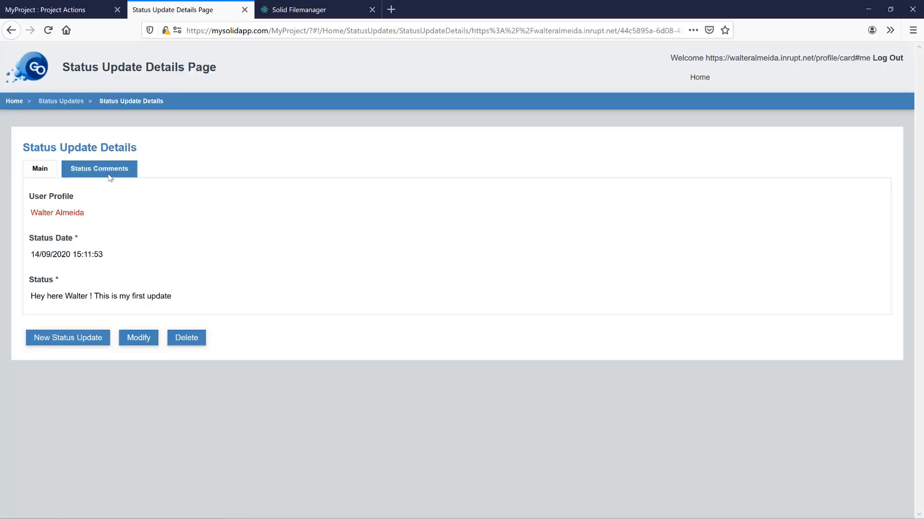
- Add the author's own comment to this status update, then go back to the Status Updates list
click(109, 175)
click(103, 266)
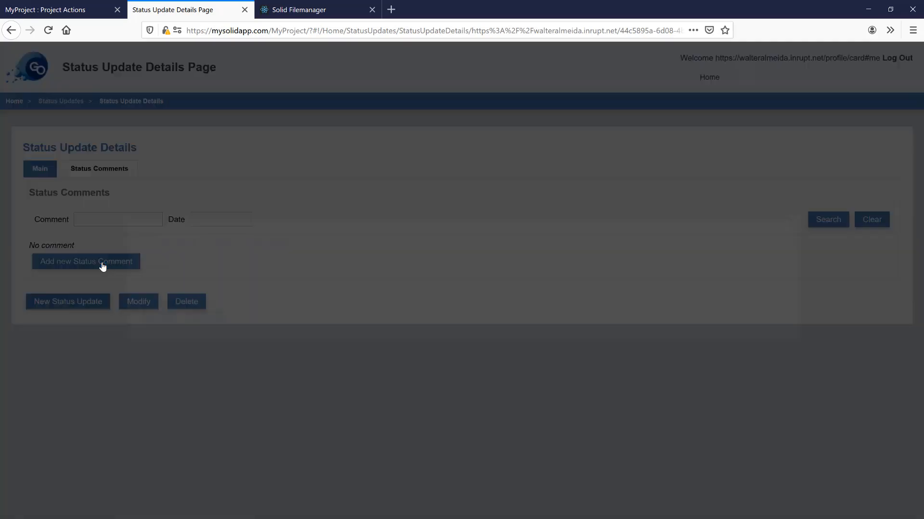
click(165, 285)
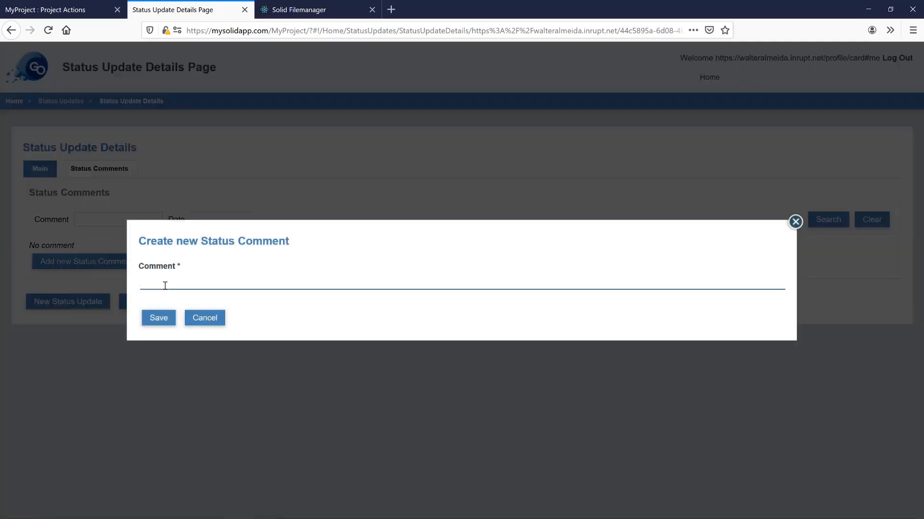
text(Walter nere, commenting my own status :))
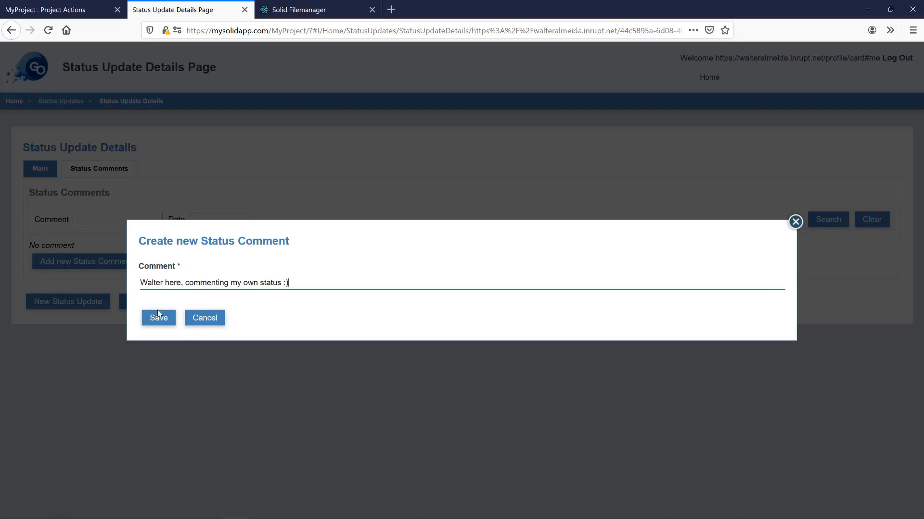
click(158, 318)
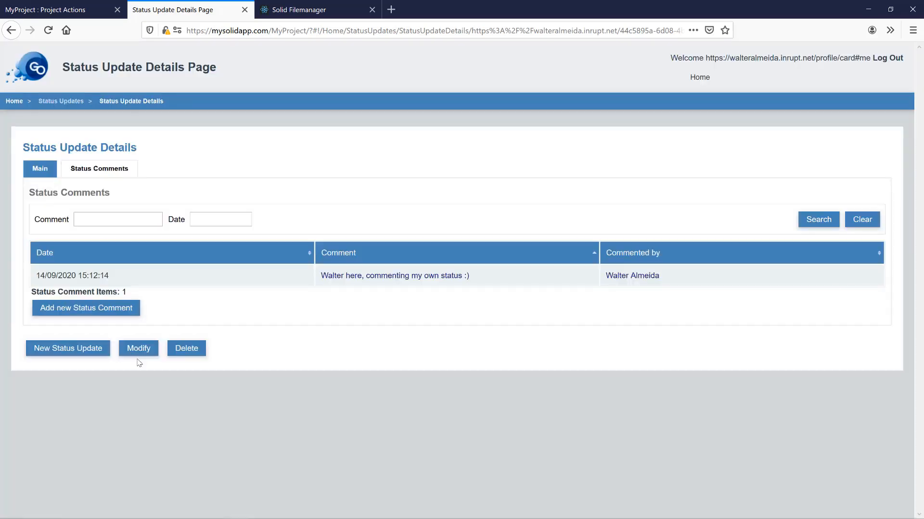
click(40, 169)
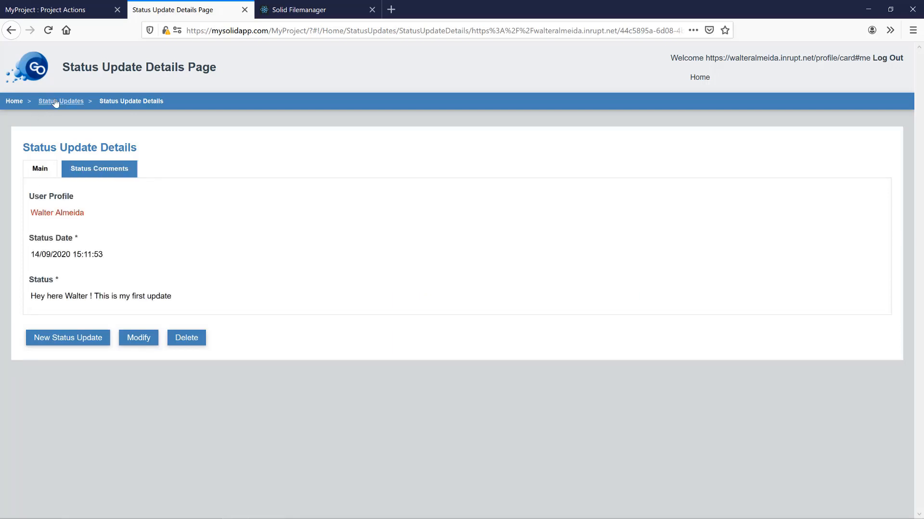
click(56, 101)
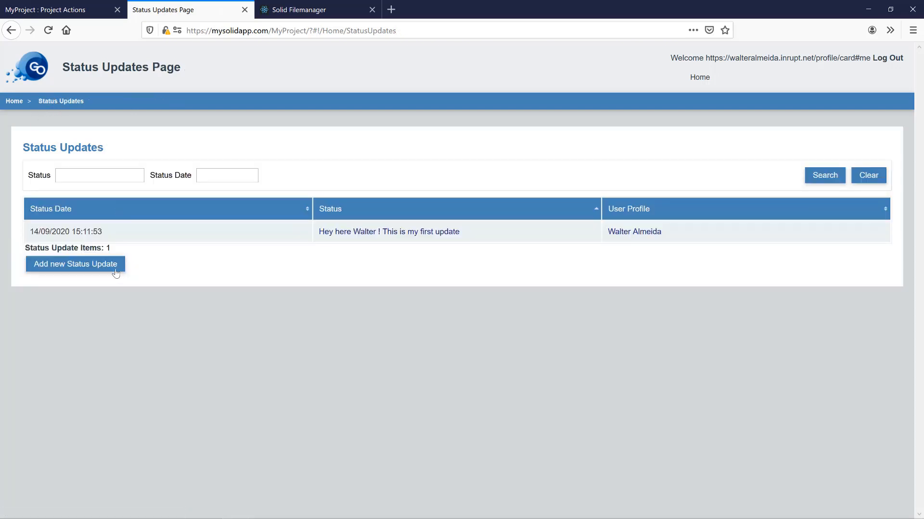
- Save a second status update from the same author about their second update
click(106, 266)
click(183, 284)
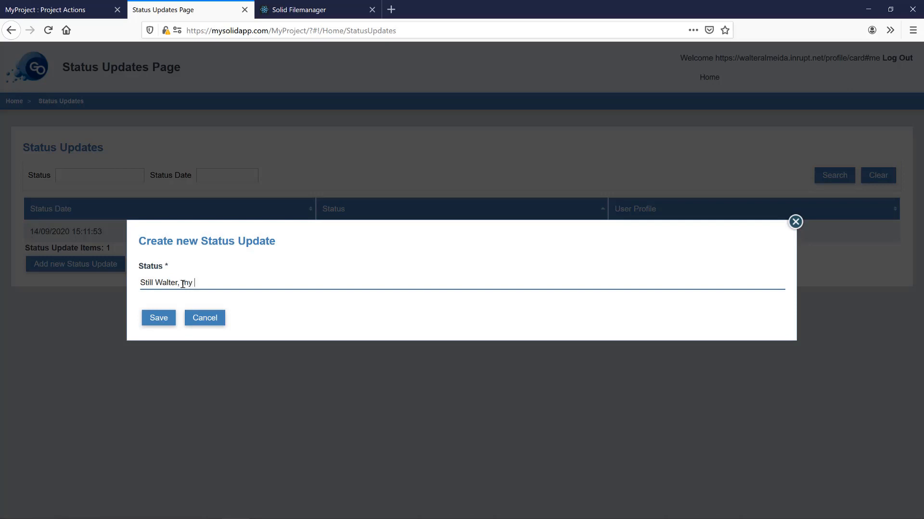
text(Still Walter, my second uda)
click(155, 319)
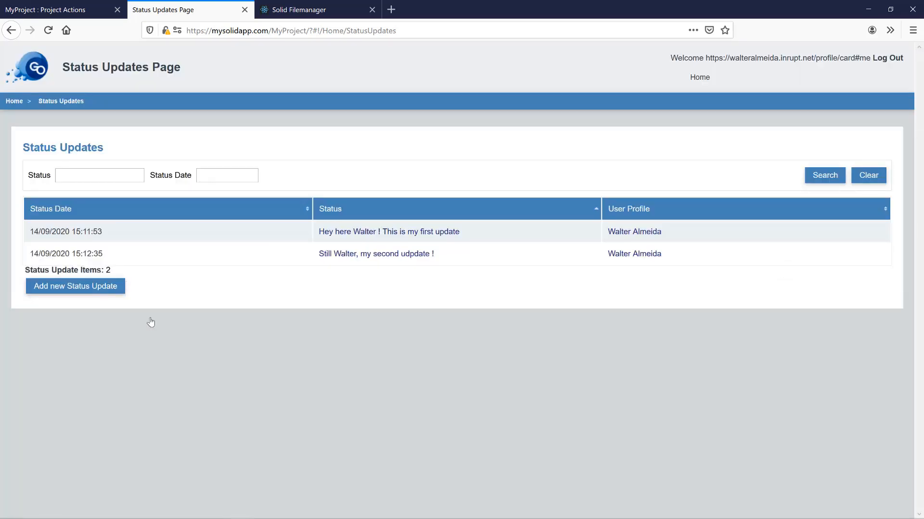
click(322, 14)
- Refresh the public folder and inspect both status labels stored in statusupdates.ttl
click(859, 60)
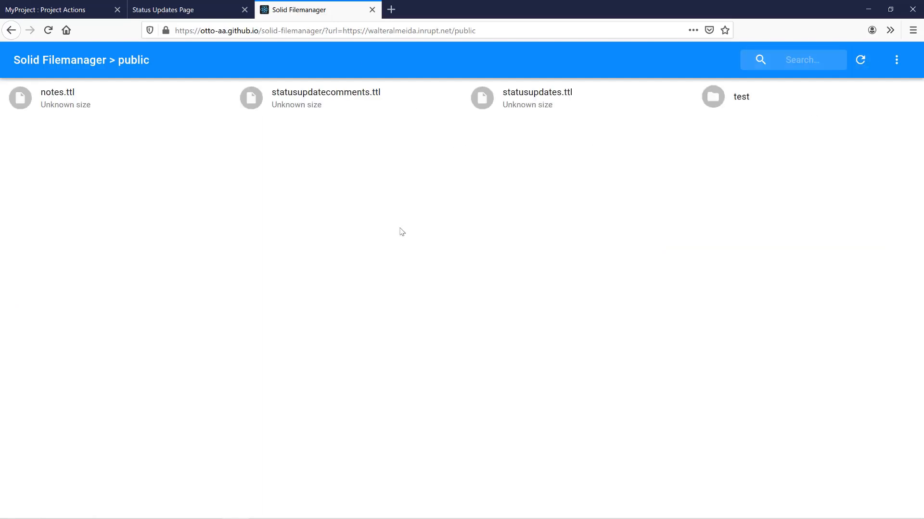
double_click(542, 103)
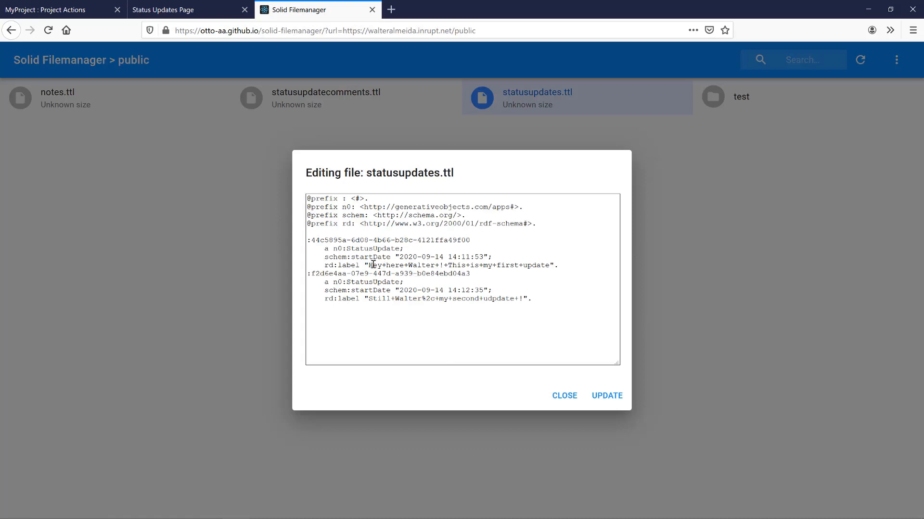
drag(369, 265, 549, 265)
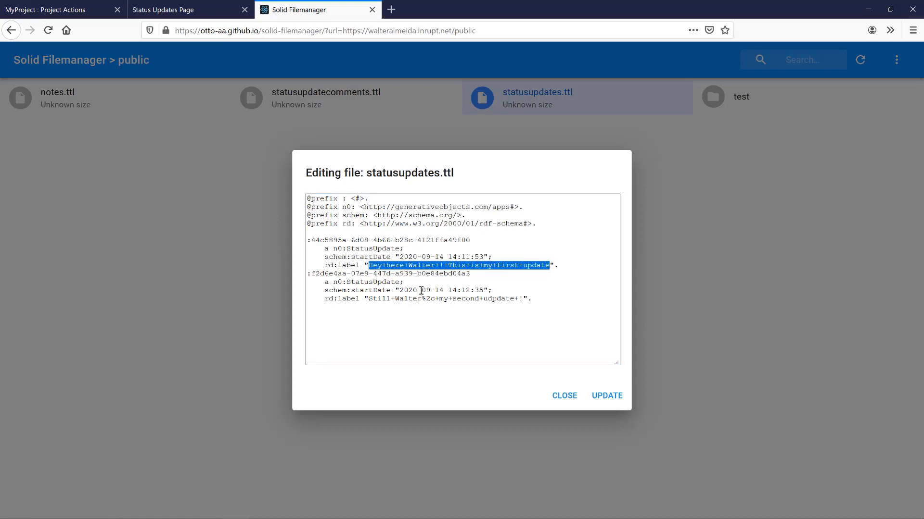
drag(370, 298, 531, 299)
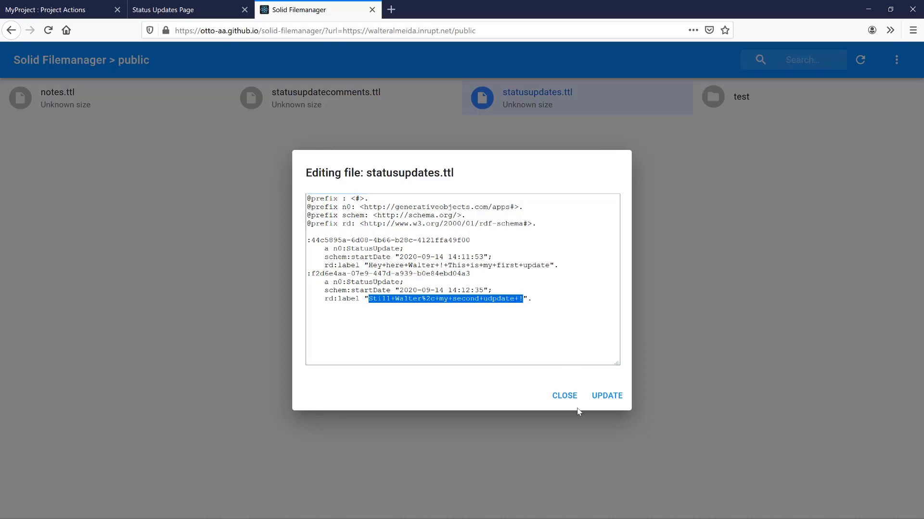
click(562, 396)
- View the stored comment label in statusupdatecomments.ttl, then close it unchanged
double_click(330, 93)
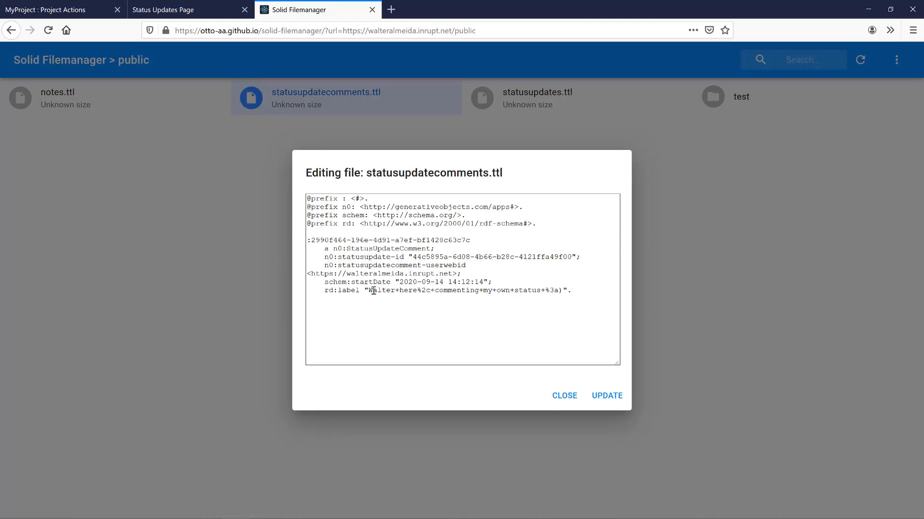
drag(369, 291, 563, 292)
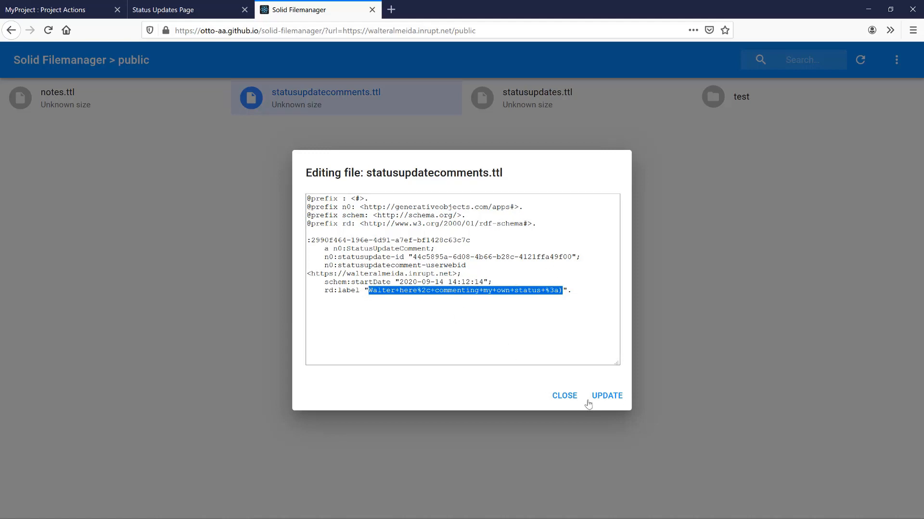
click(562, 395)
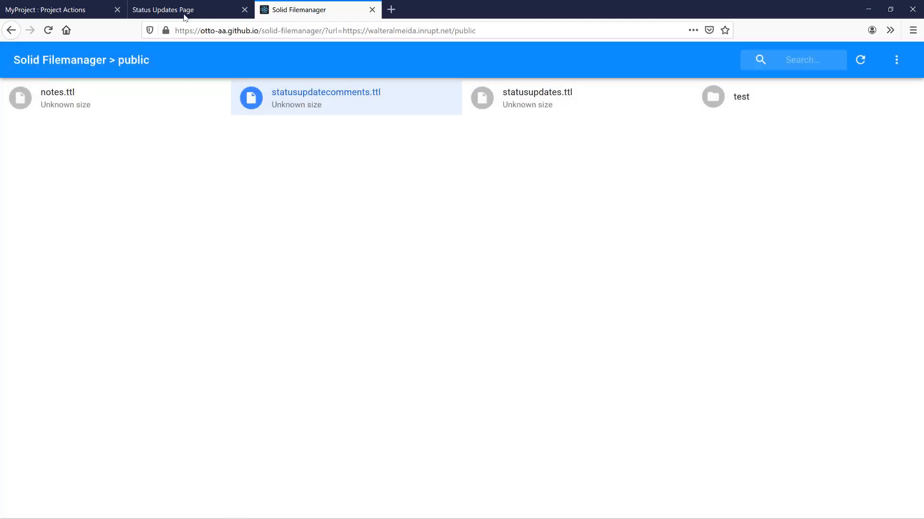
- Log out, then sign back in through Inrupt as a different saved user and authorize pod access
click(184, 15)
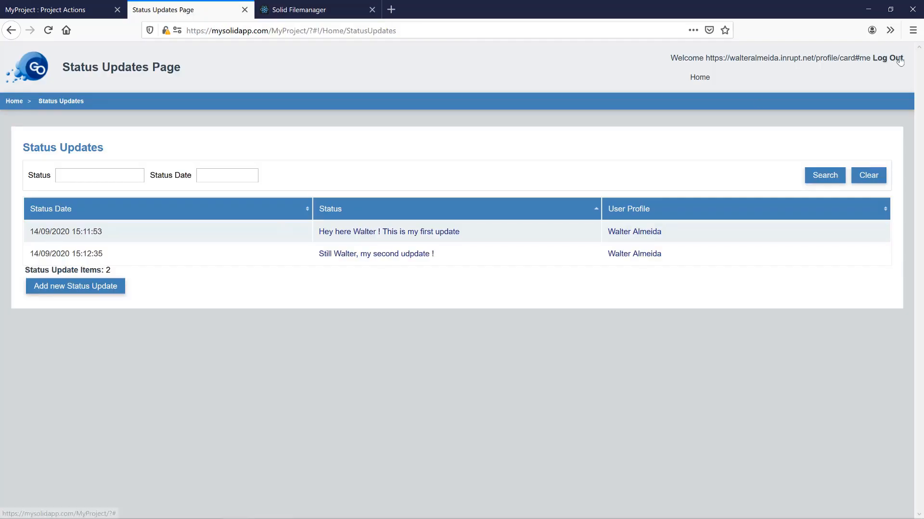
click(897, 58)
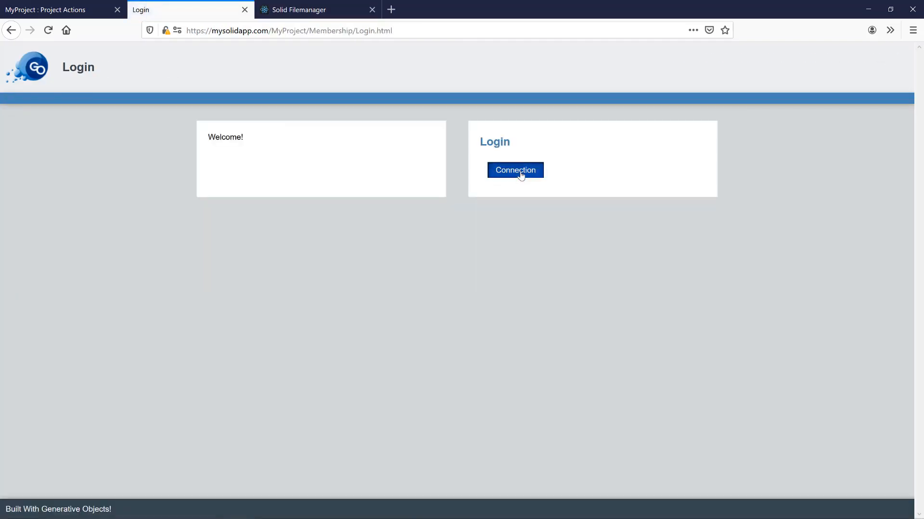
click(521, 174)
click(428, 294)
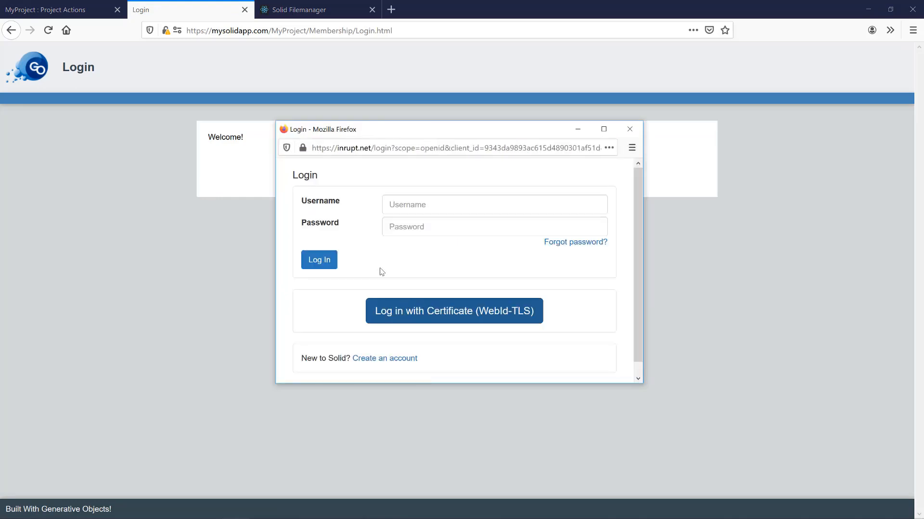
click(416, 206)
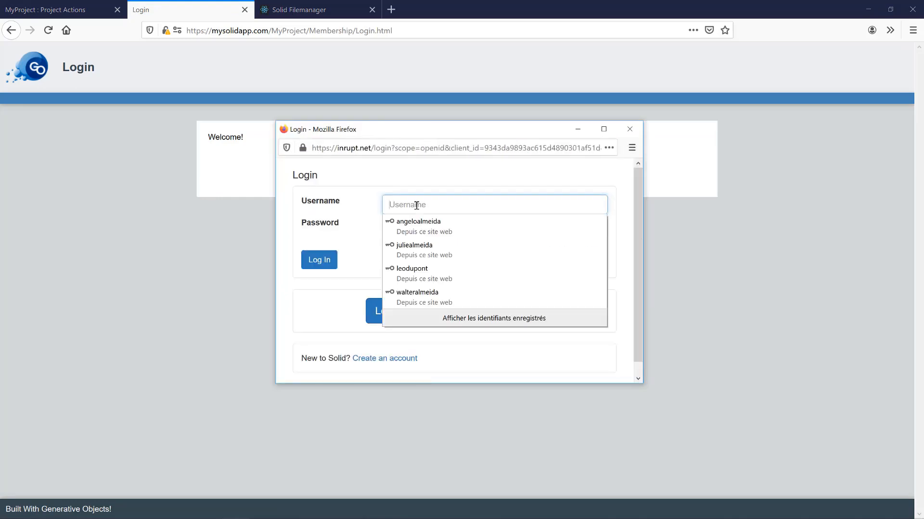
click(426, 270)
click(321, 263)
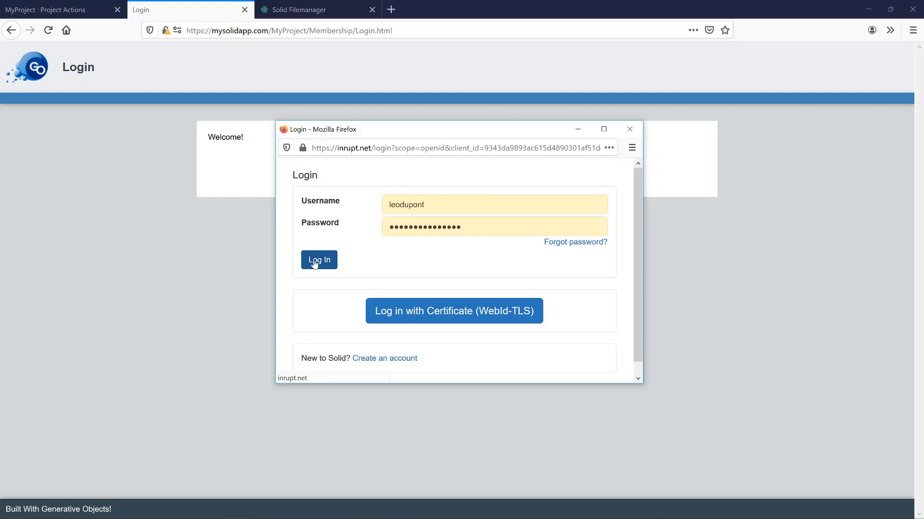
scroll(334, 271, down, 5)
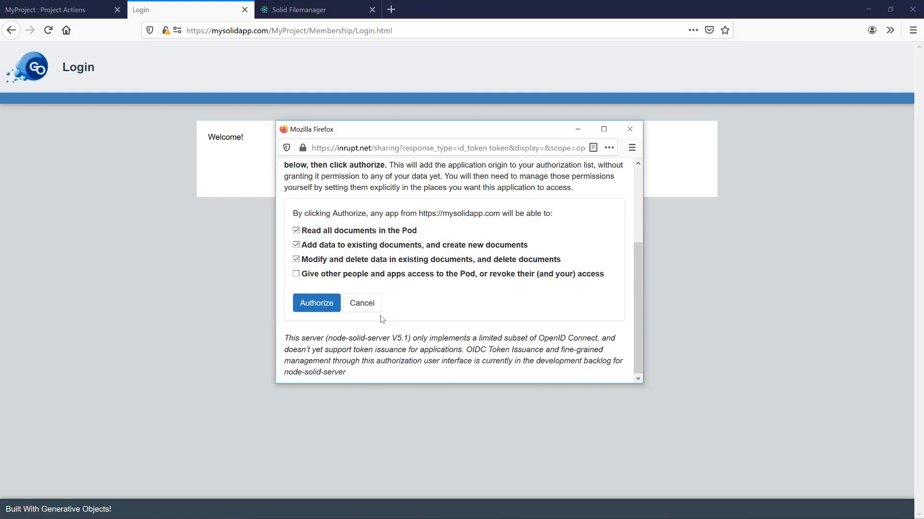
click(319, 305)
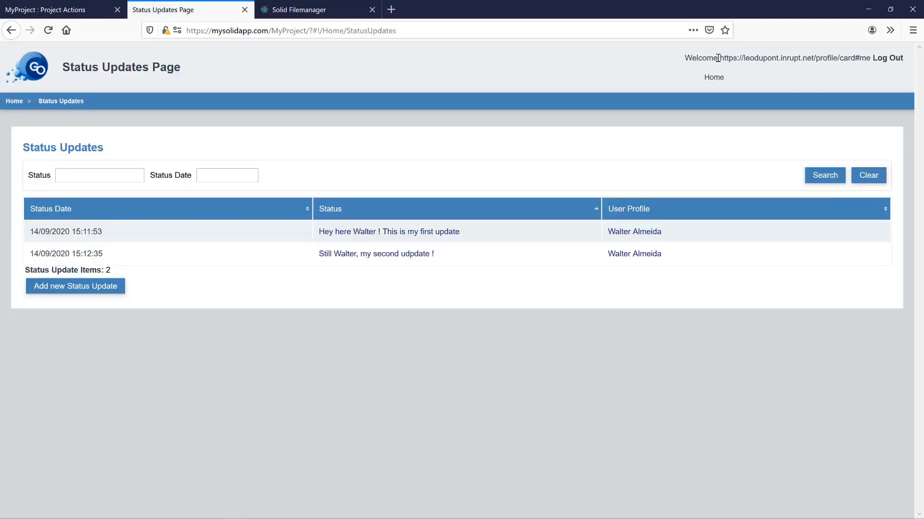
- Save a new status update with a short greeting from the second user
drag(719, 58, 827, 58)
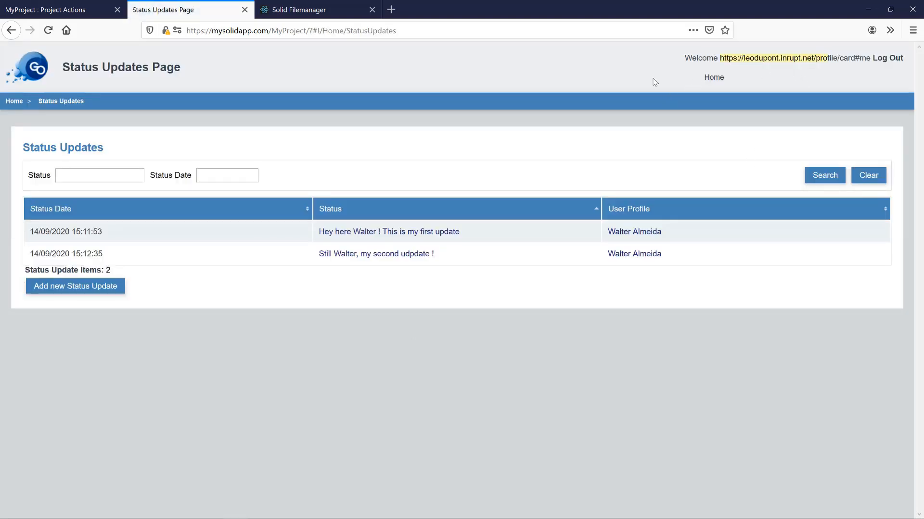
click(621, 76)
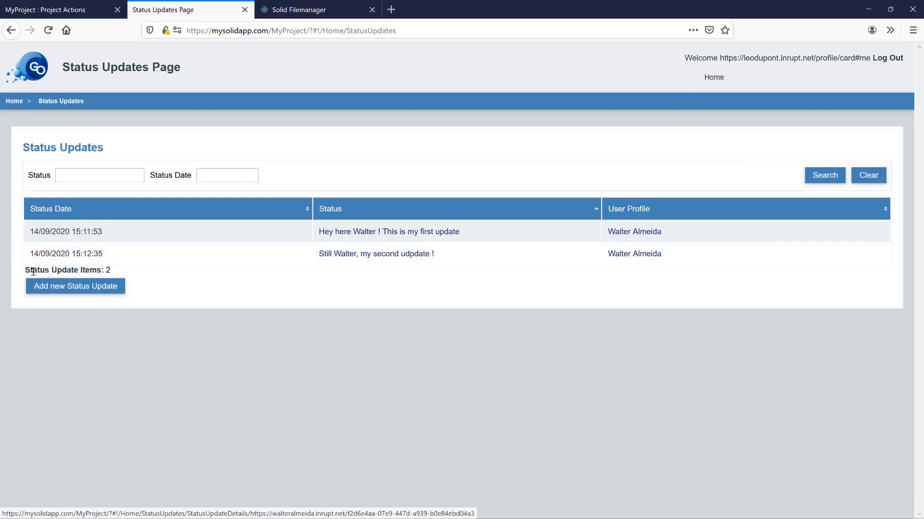
click(77, 293)
click(187, 281)
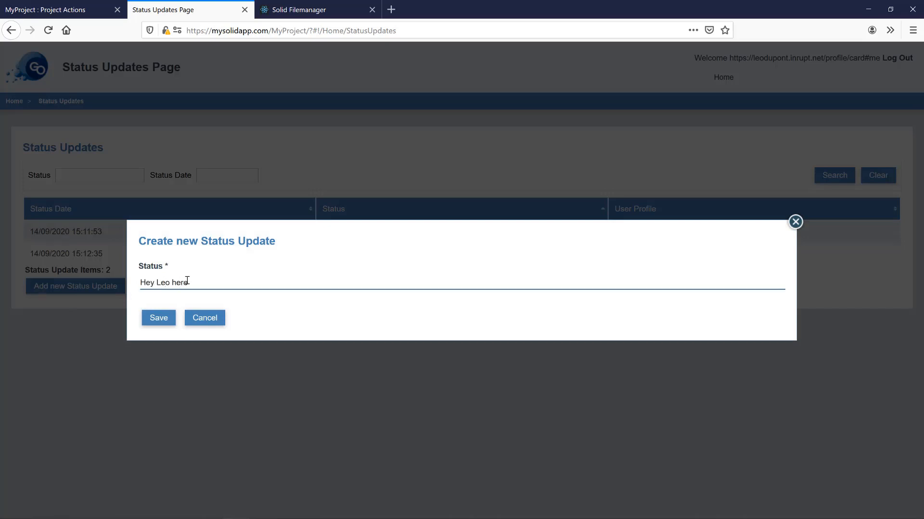
click(159, 318)
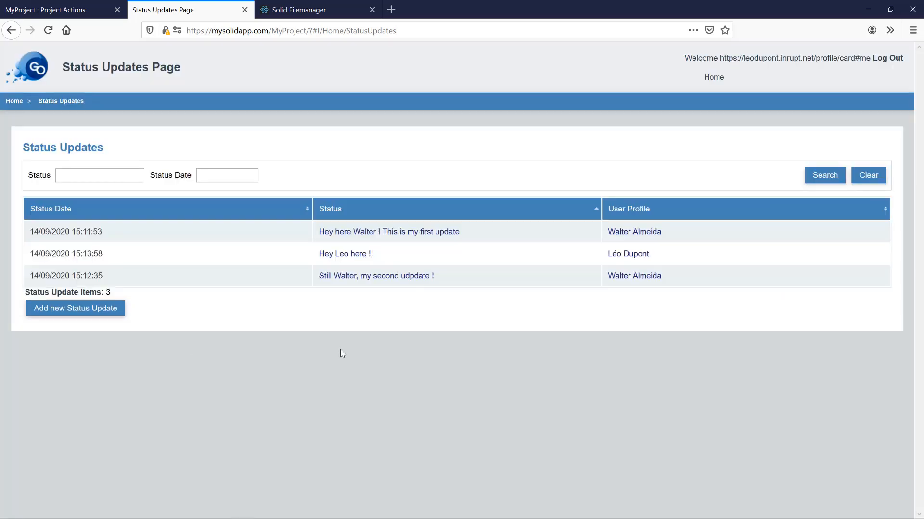
- On the first status update, save the second user's comment 'Here, love to see you here'
click(402, 233)
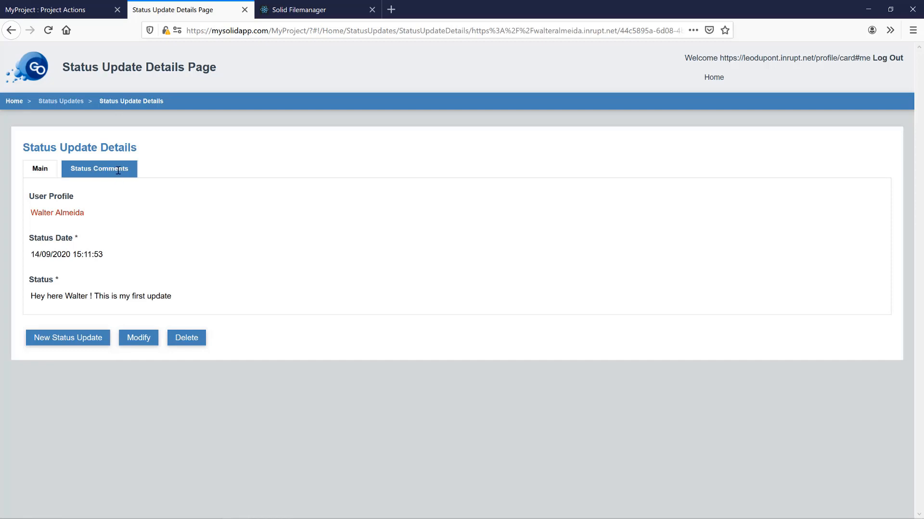
click(117, 170)
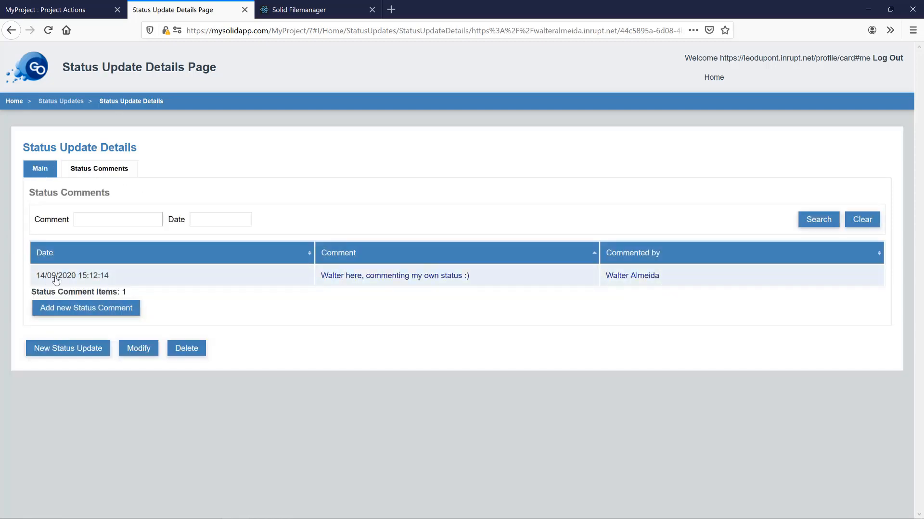
drag(668, 284, 591, 286)
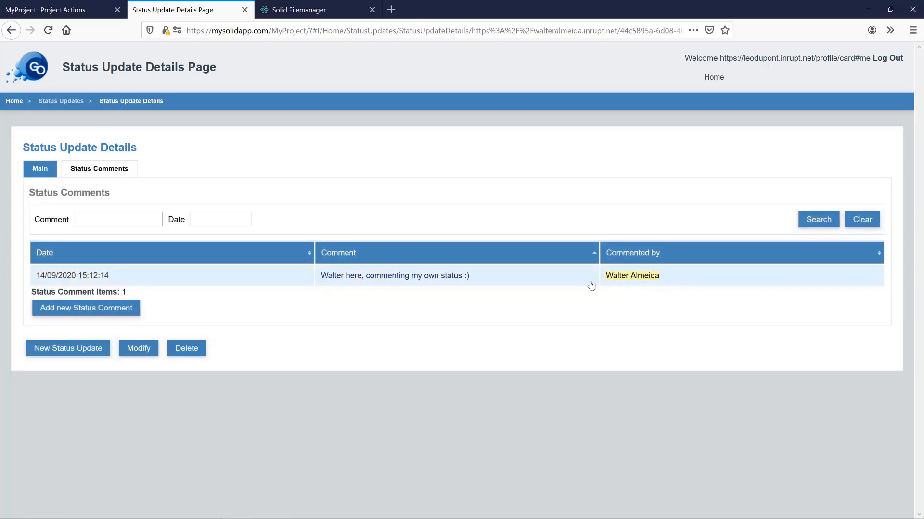
click(75, 309)
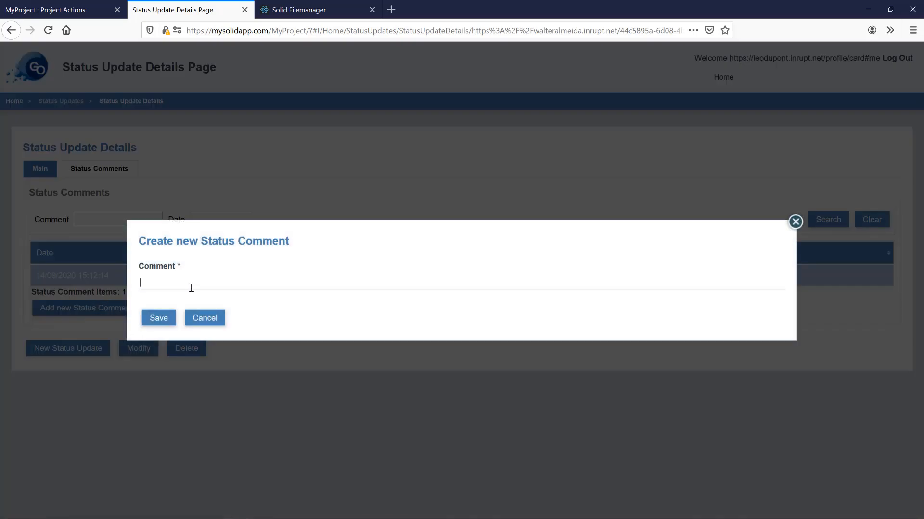
text(Here Leo, hello Wal)
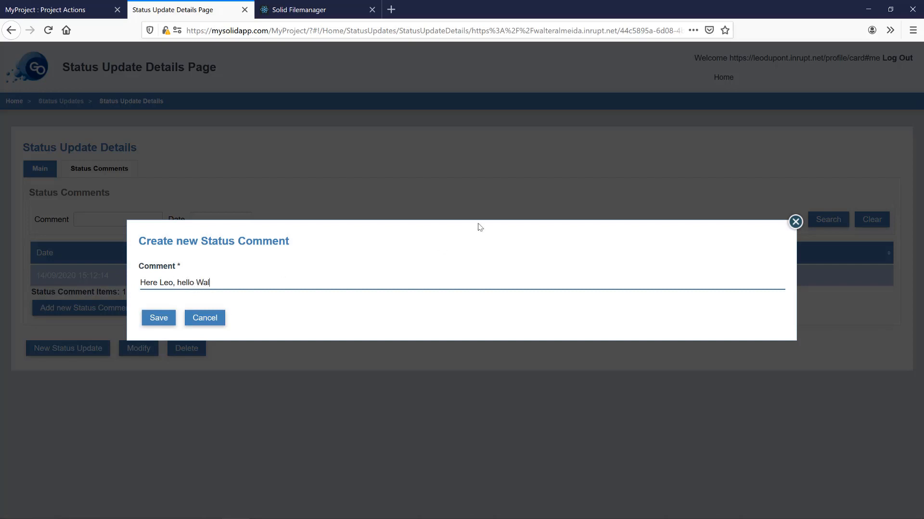
text(, love to see you here)
click(148, 318)
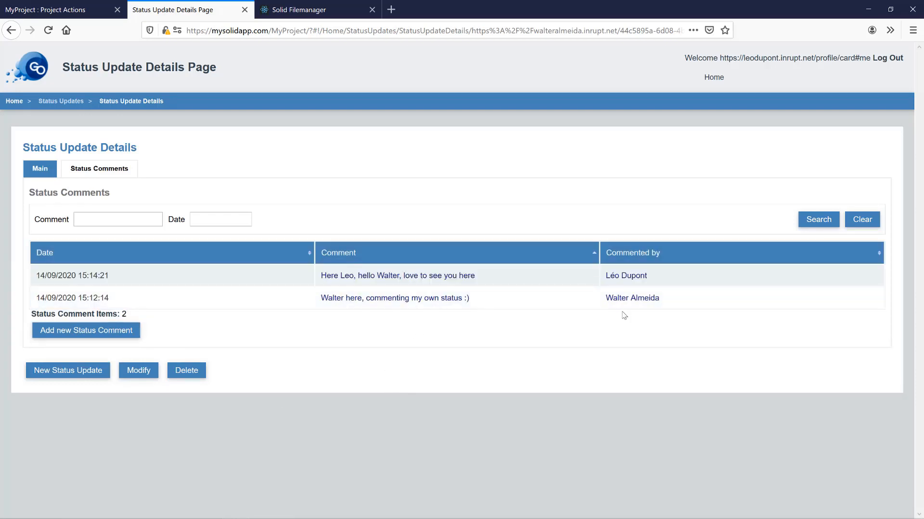
- Follow the commenter's profile to their status updates and comments, then the commented status's comments
click(625, 278)
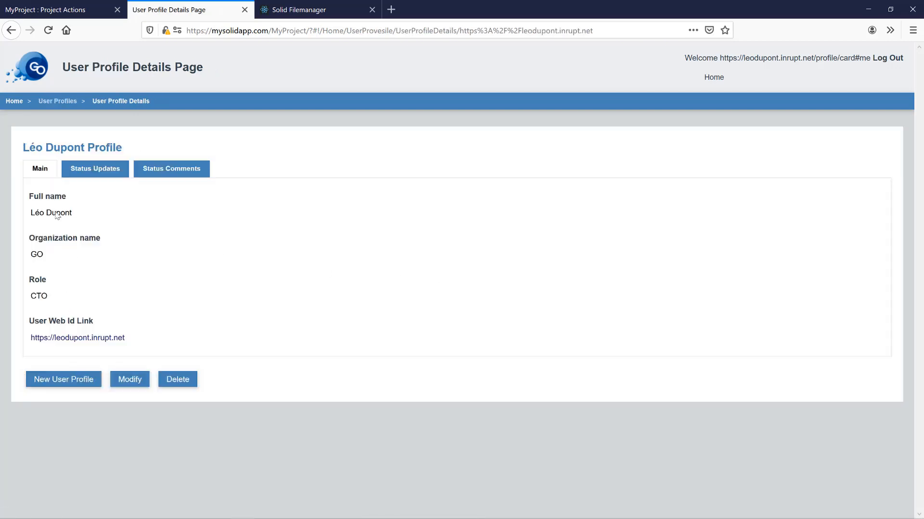
click(87, 169)
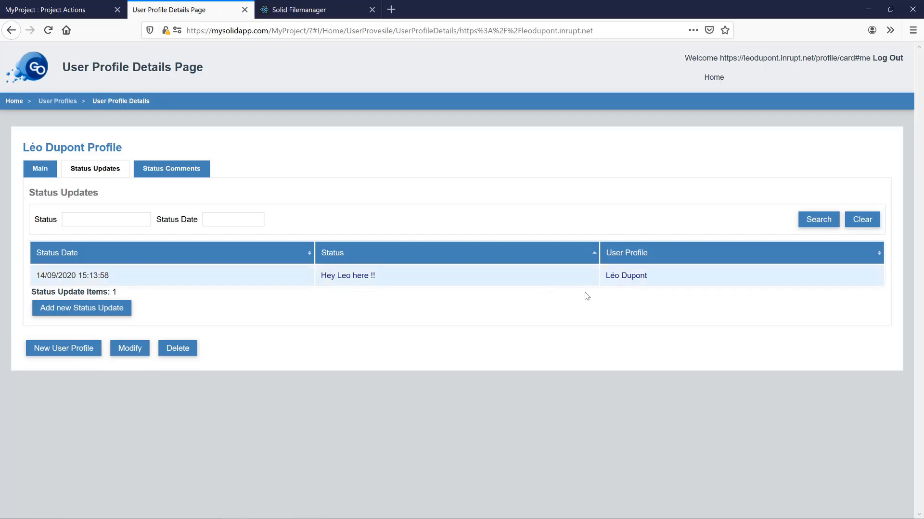
click(173, 172)
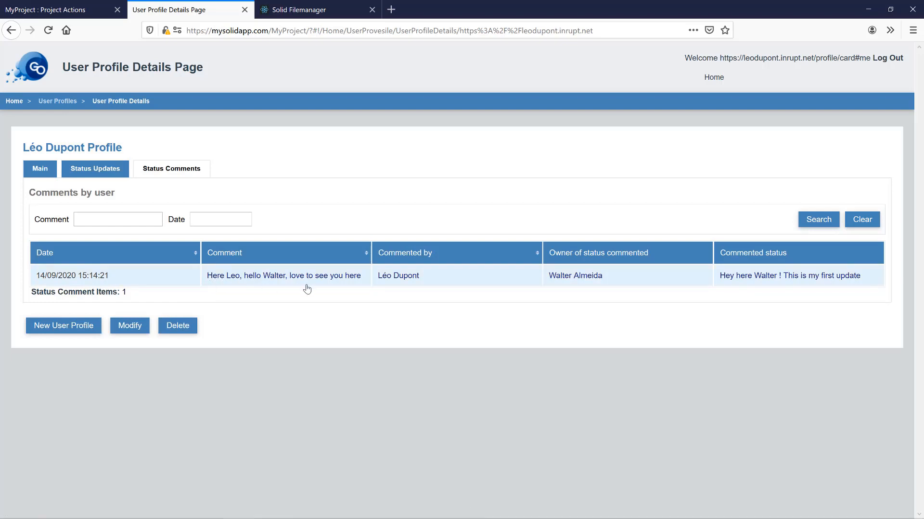
click(746, 280)
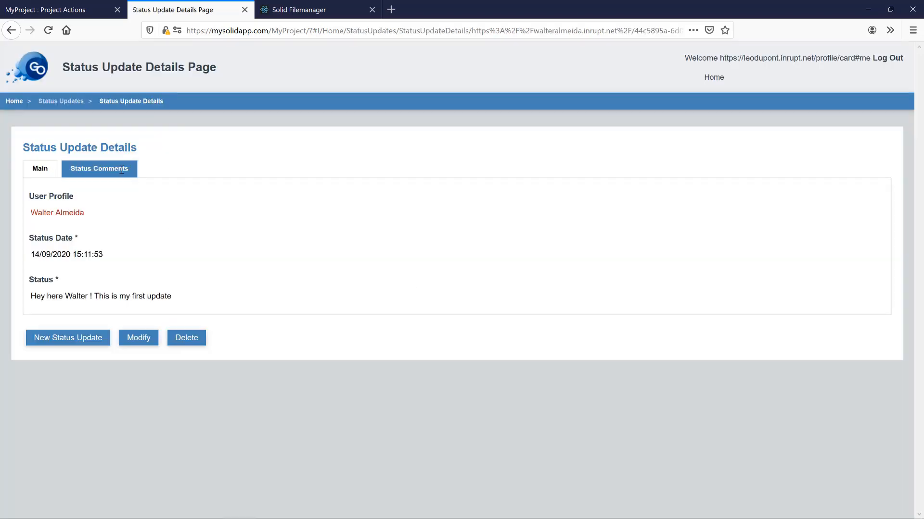
click(122, 169)
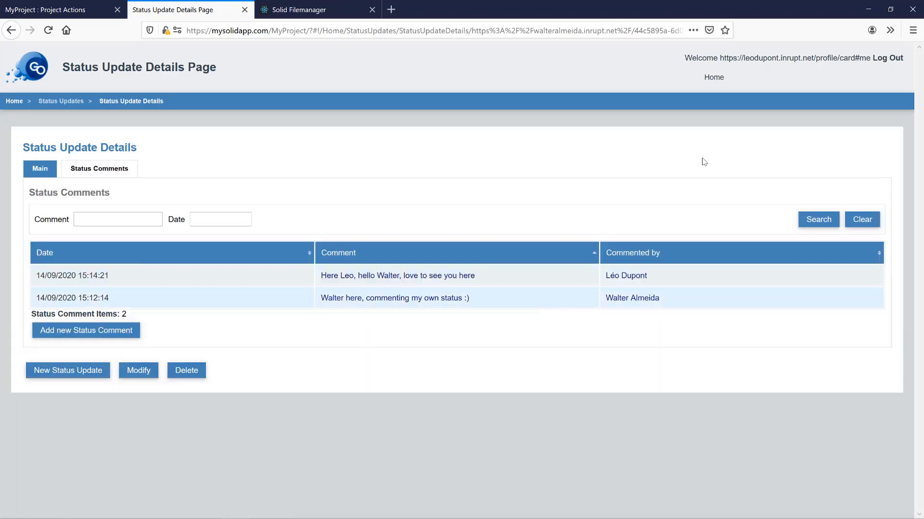
- From the User Profiles list, open the other user's profile and view their status updates and comments
click(705, 86)
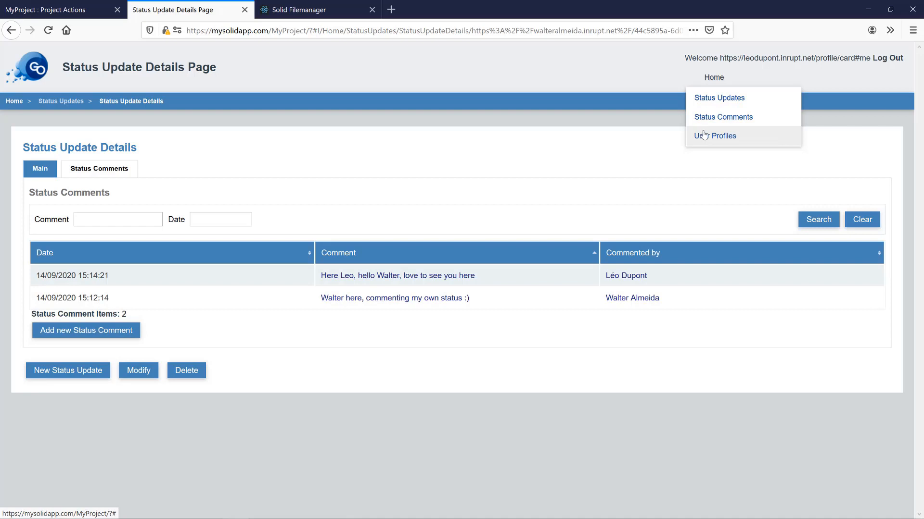
click(703, 136)
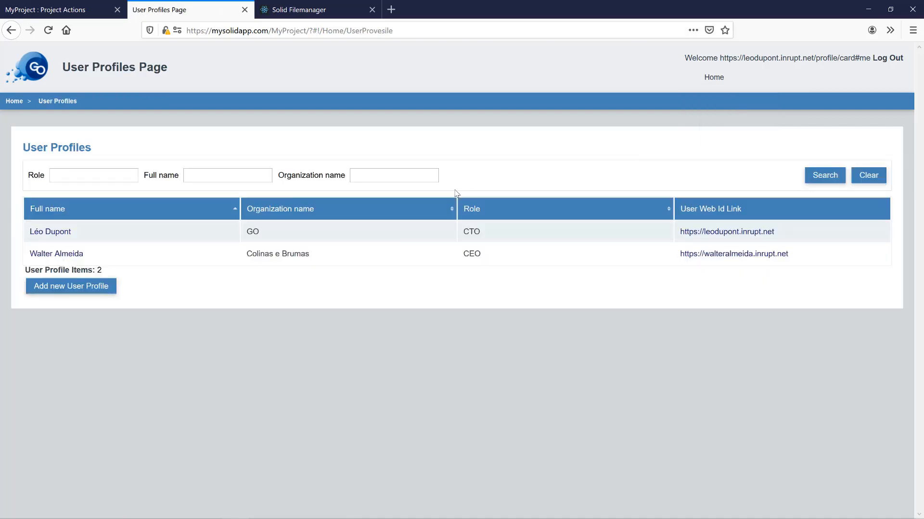
click(65, 258)
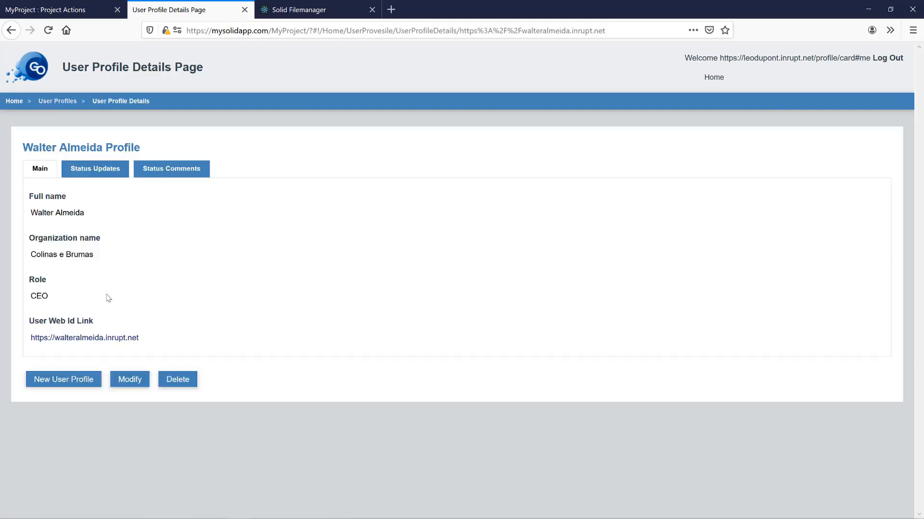
click(103, 169)
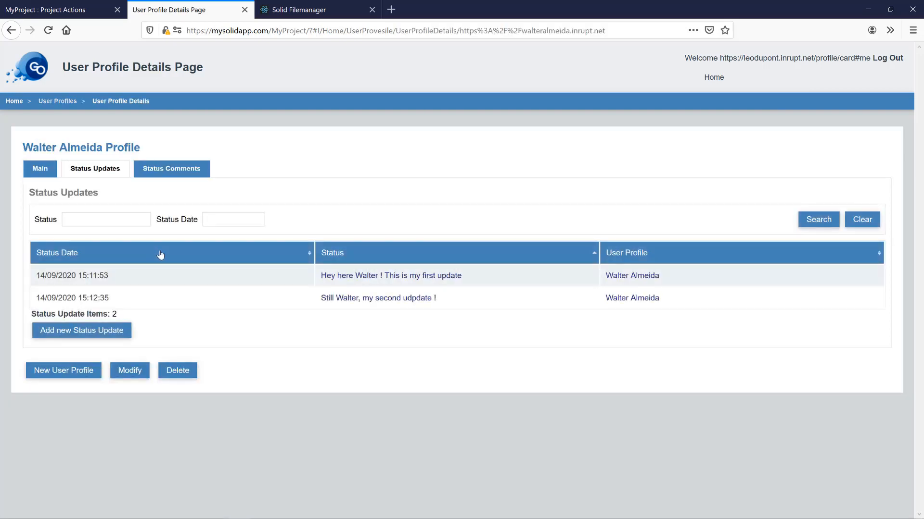
click(188, 168)
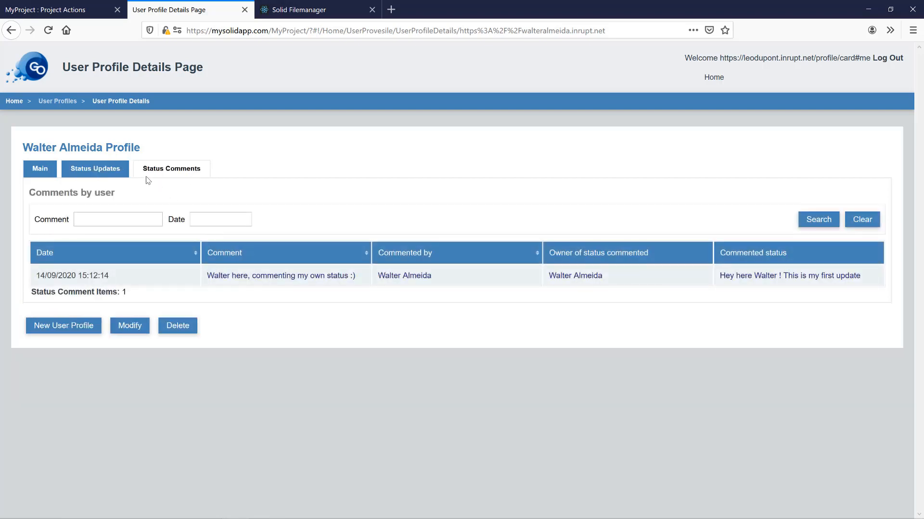
- Log out of Solid Filemanager and log back in through Inrupt with the saved second-user account
click(326, 15)
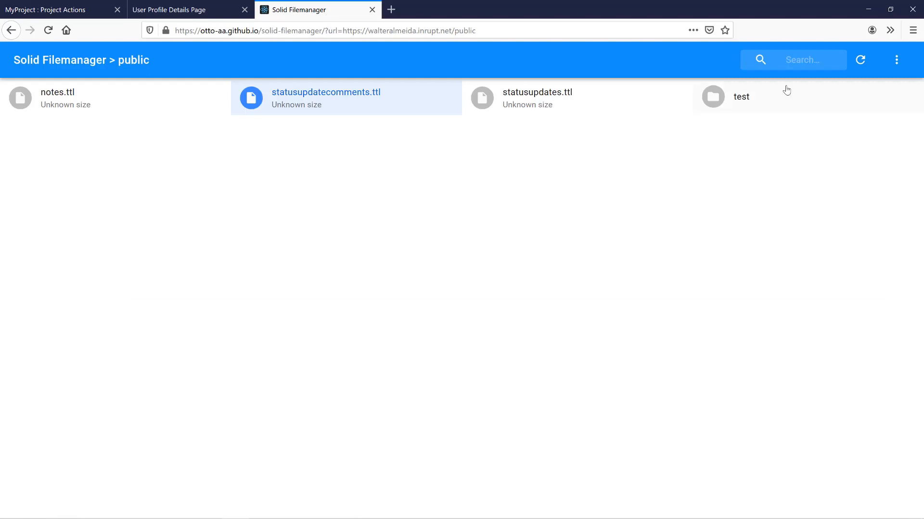
click(895, 61)
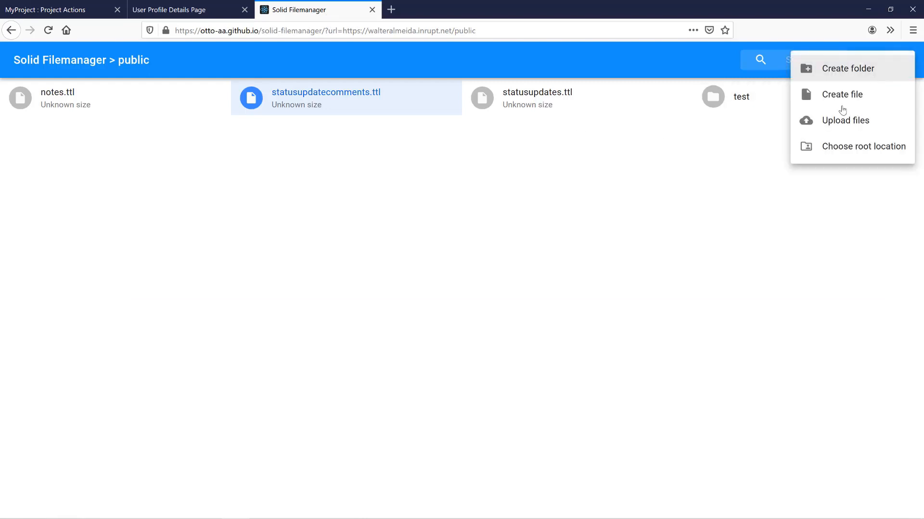
click(847, 146)
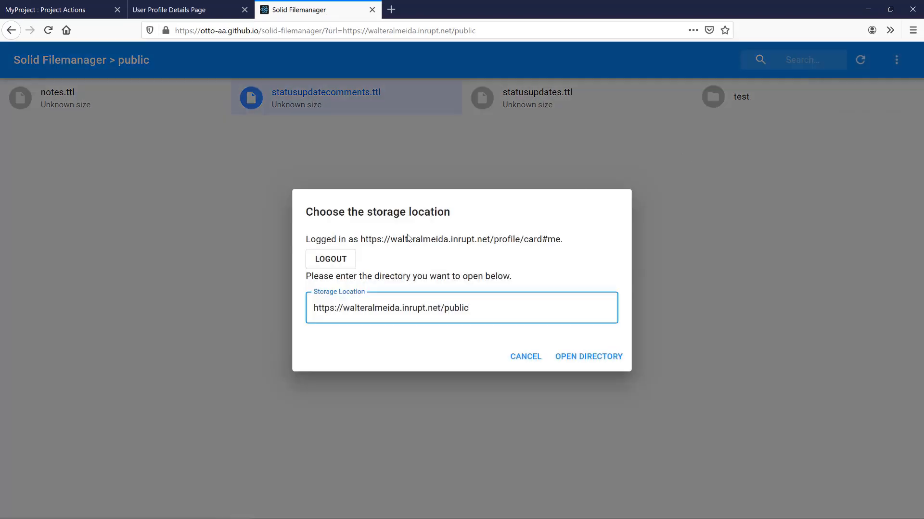
click(342, 264)
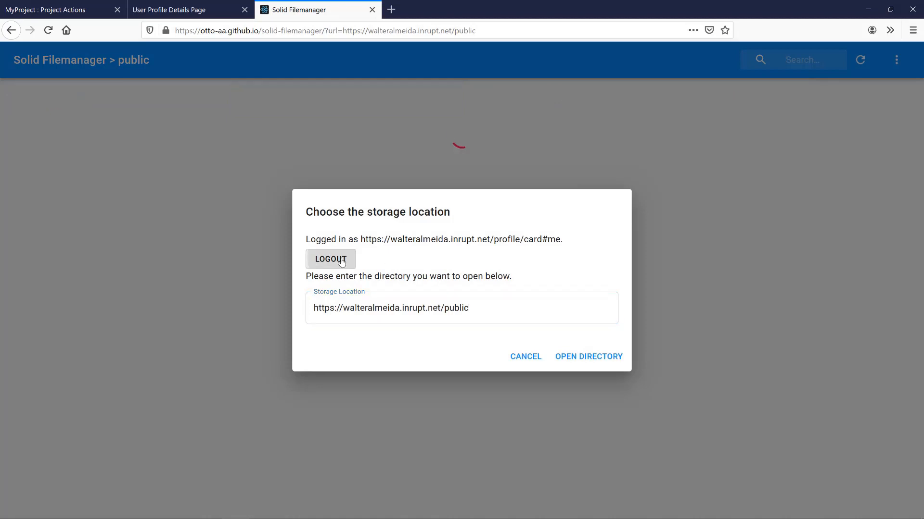
click(343, 267)
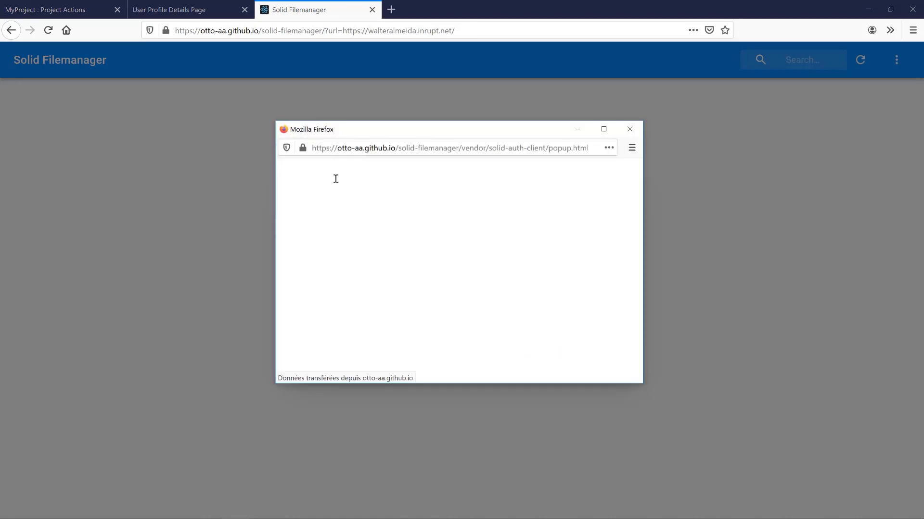
click(499, 311)
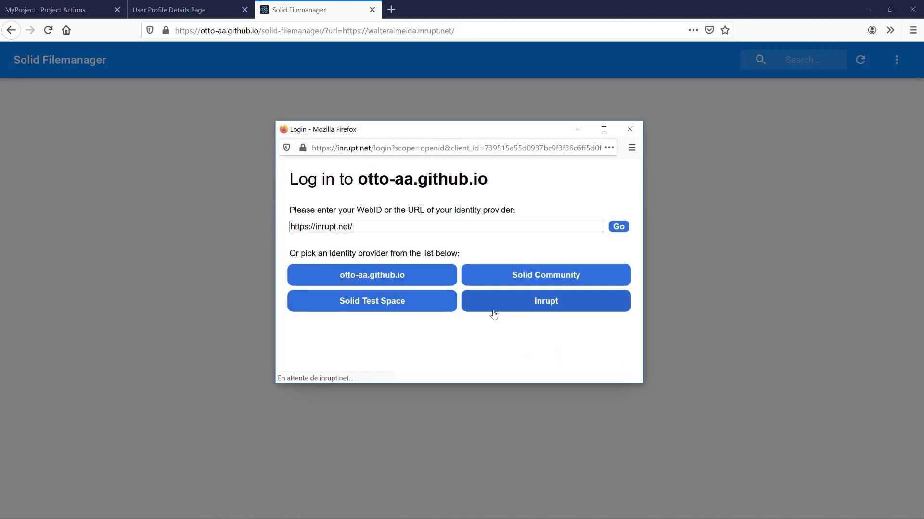
click(415, 206)
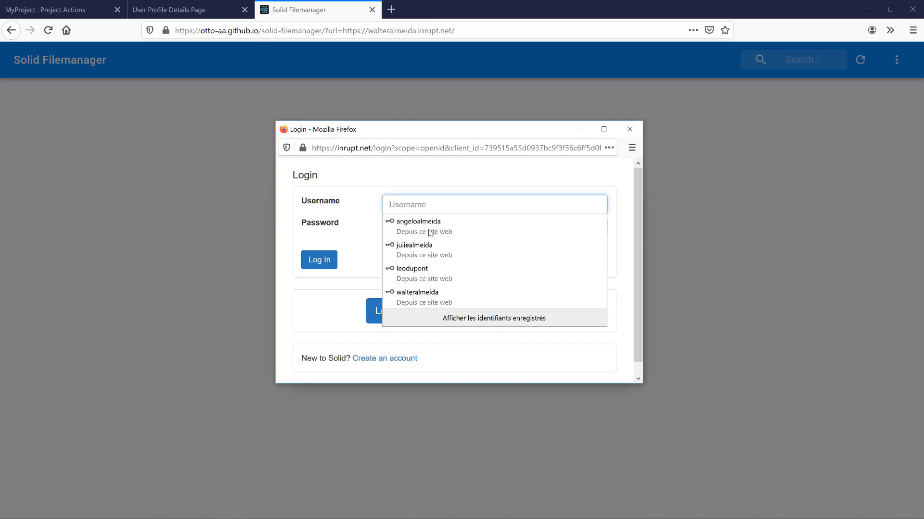
click(407, 274)
click(317, 260)
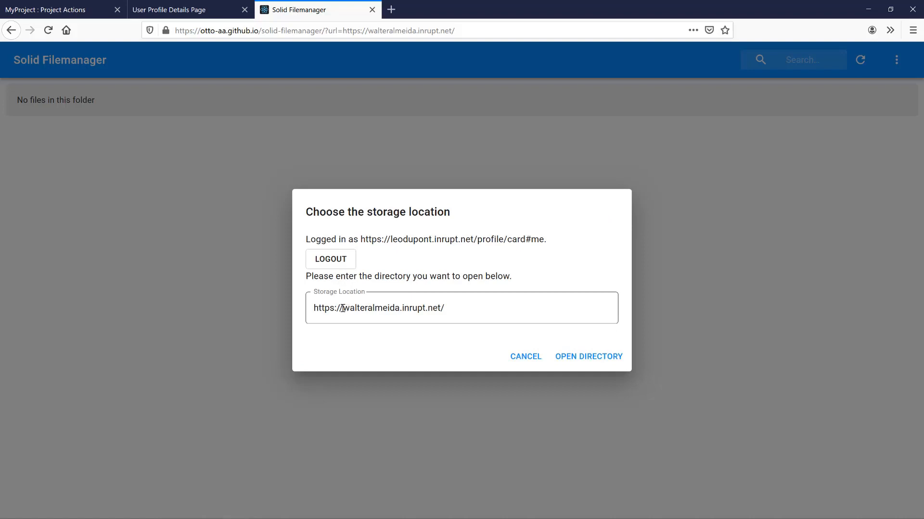
- Replace the storage location's pod name with the logged-in user's pod name and open that directory
drag(342, 308, 408, 312)
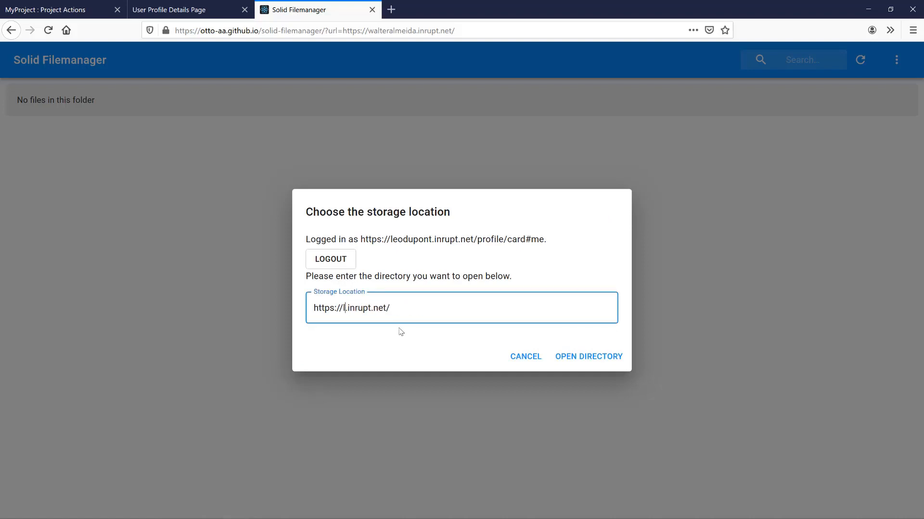
click(571, 356)
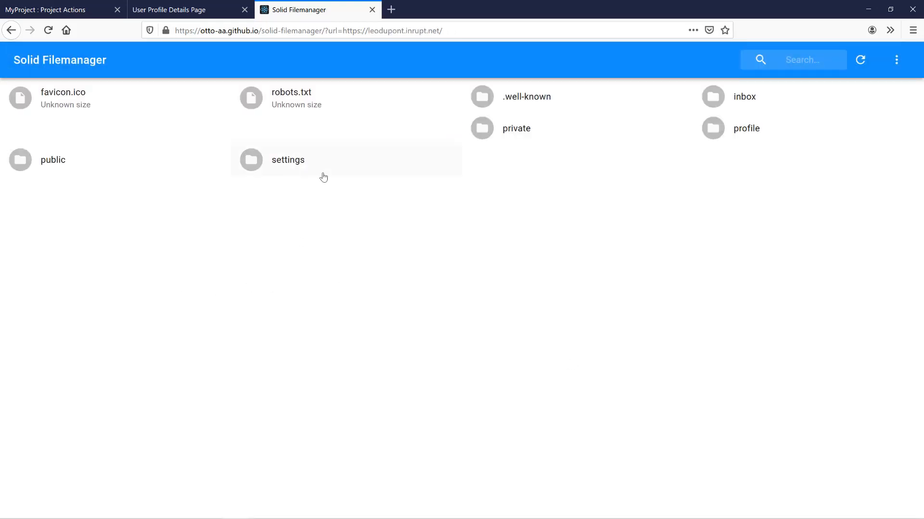
- Open the public folder and view the status update label in statusupdates.ttl
click(36, 162)
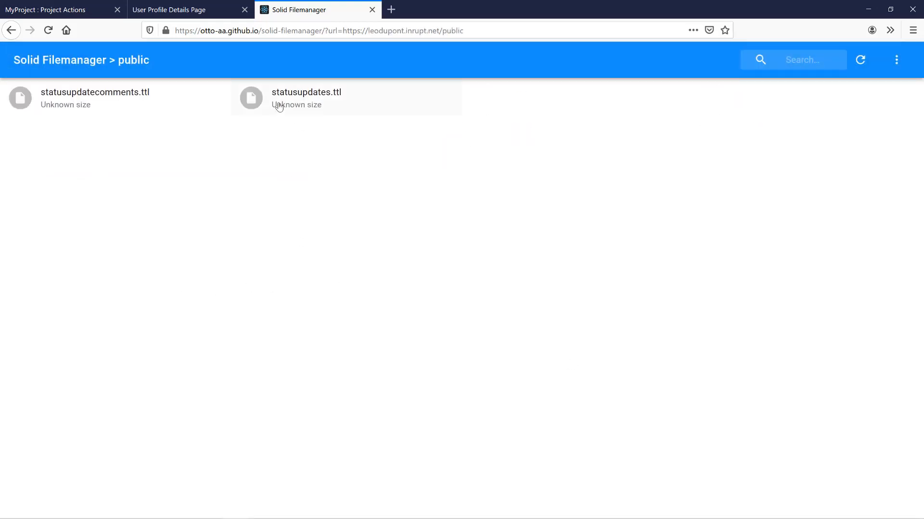
double_click(278, 103)
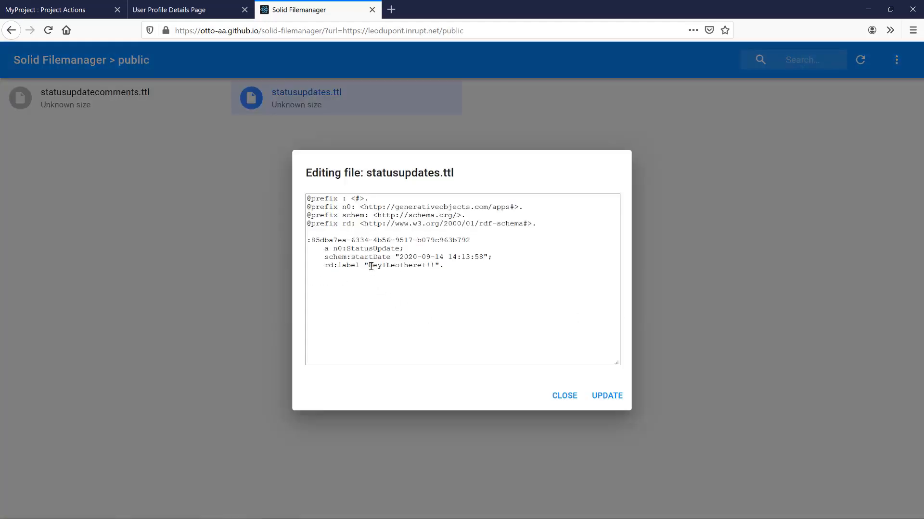
drag(369, 265, 430, 266)
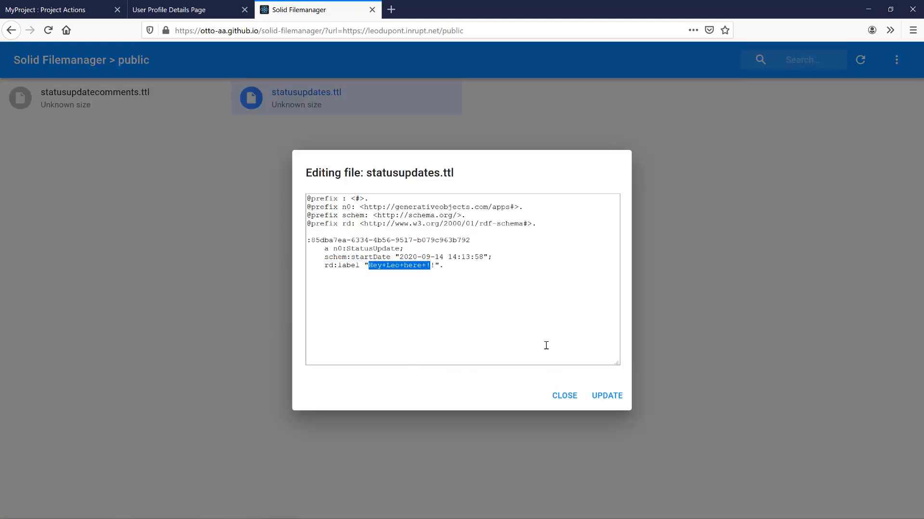
click(570, 403)
- Inspect statusupdatecomments.ttl's label, statusupdate-id and userwebid WebId values, then close it
double_click(93, 111)
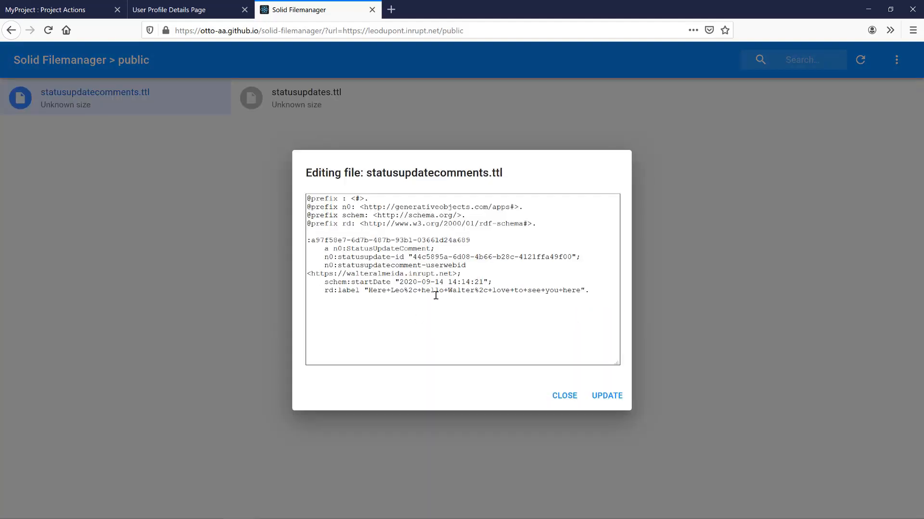
drag(370, 290, 583, 291)
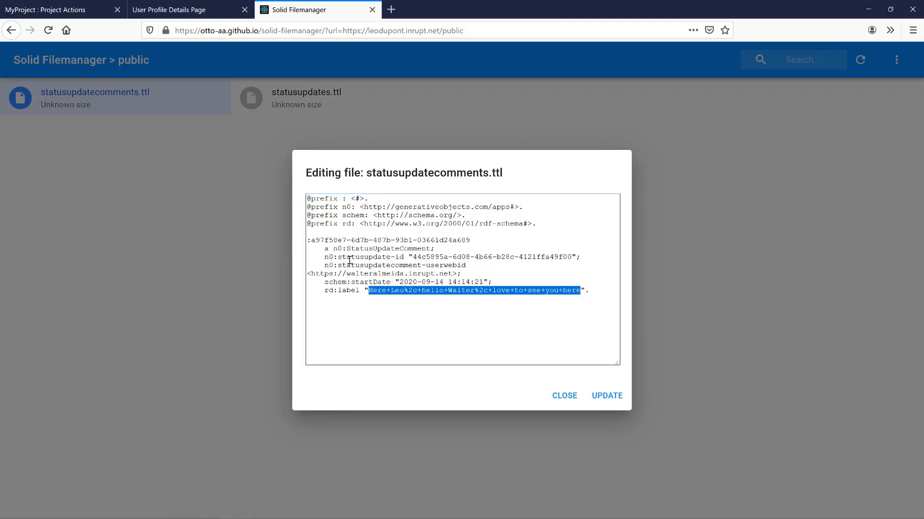
drag(416, 259, 578, 256)
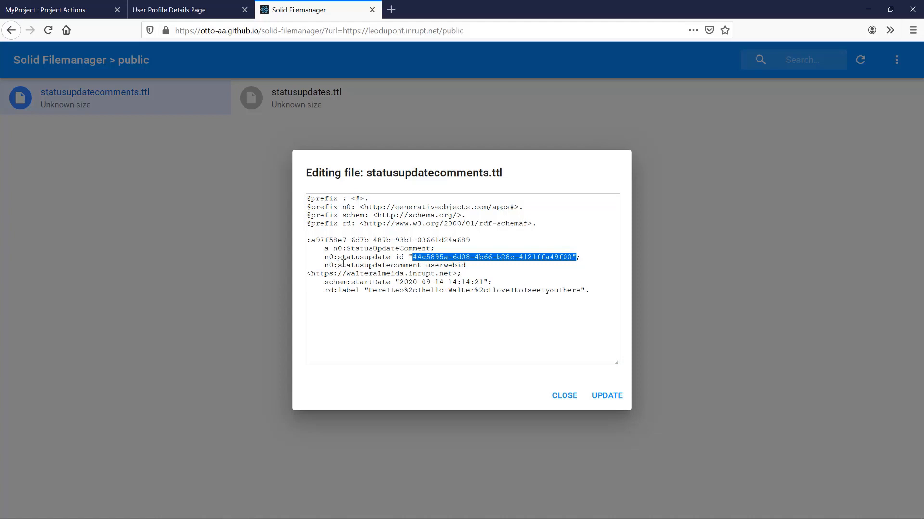
drag(425, 266, 470, 267)
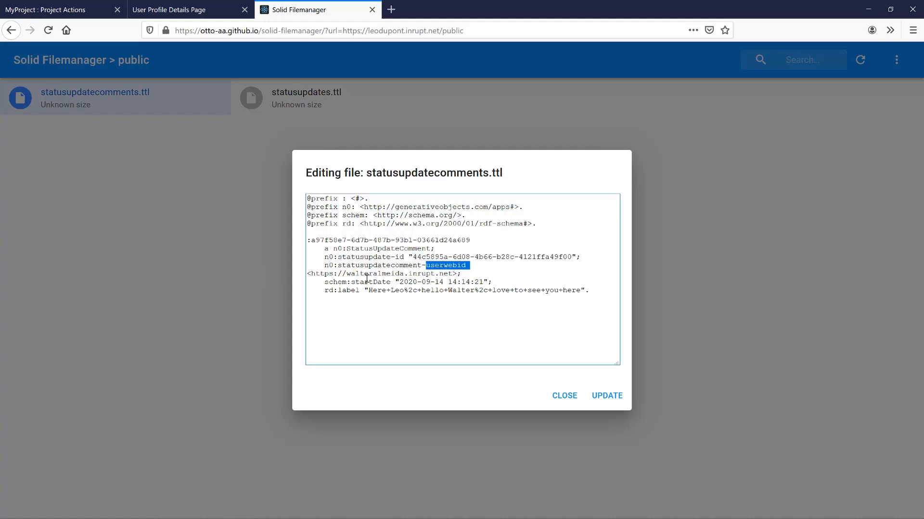
drag(311, 274, 457, 274)
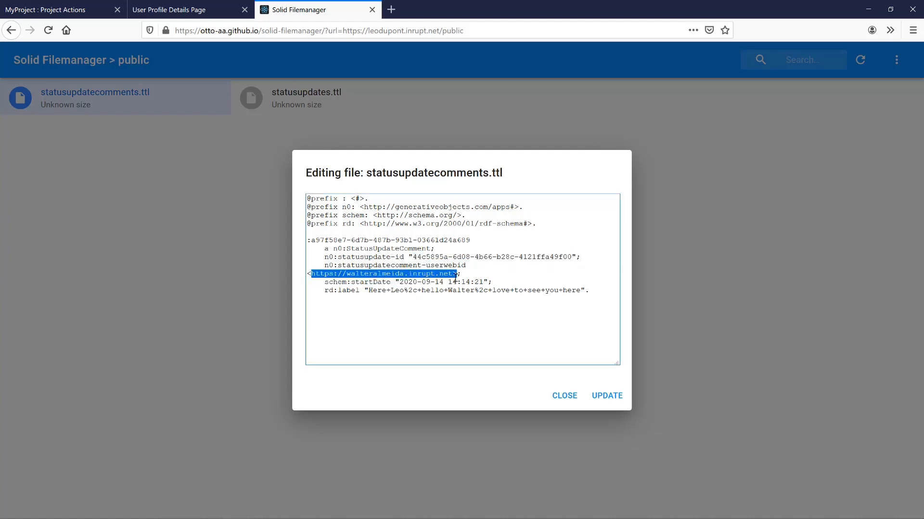
click(556, 400)
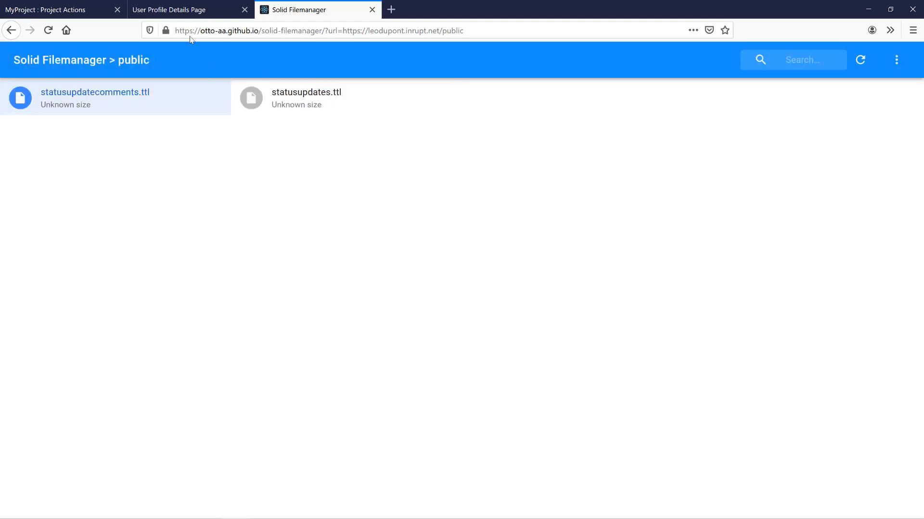
- Show the User Profile Details Page tab, then begin entering the Generative Objects login e-mail
click(164, 10)
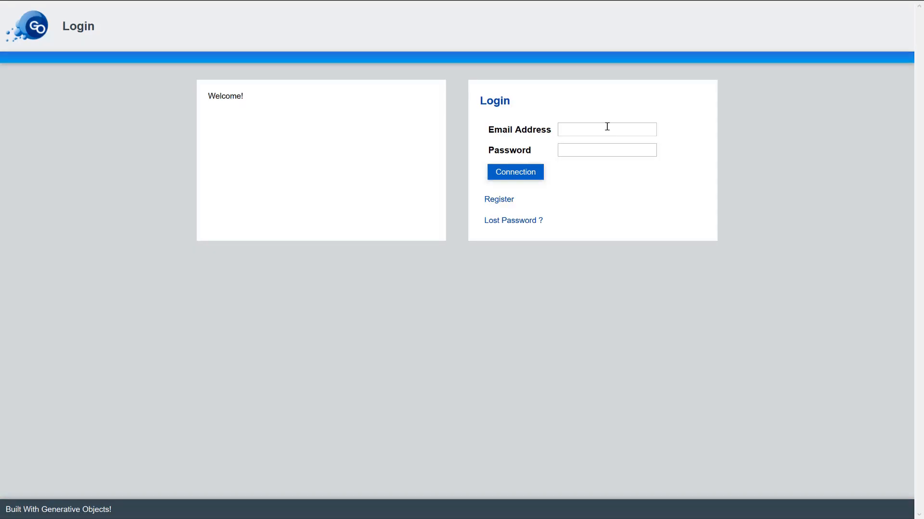
click(606, 126)
- Log in to Generative Objects as Admin and load MyProject
text(Ad)
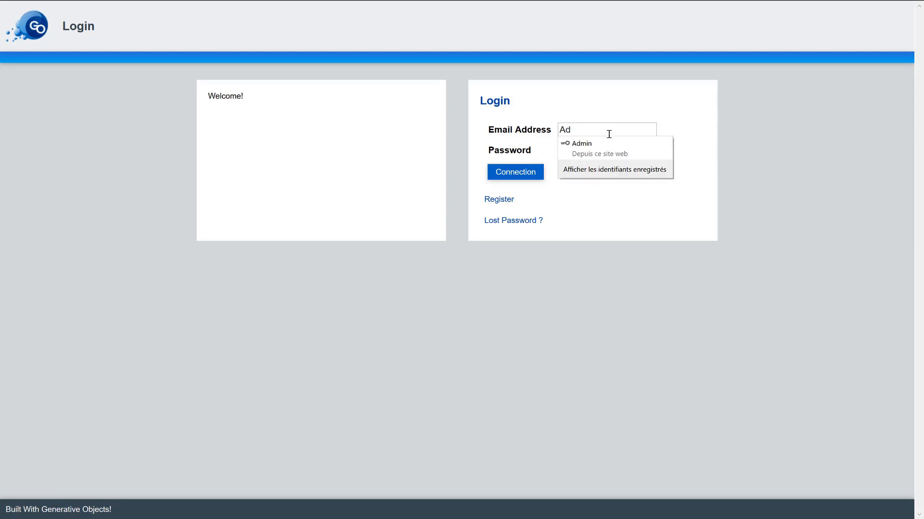
click(604, 143)
click(513, 171)
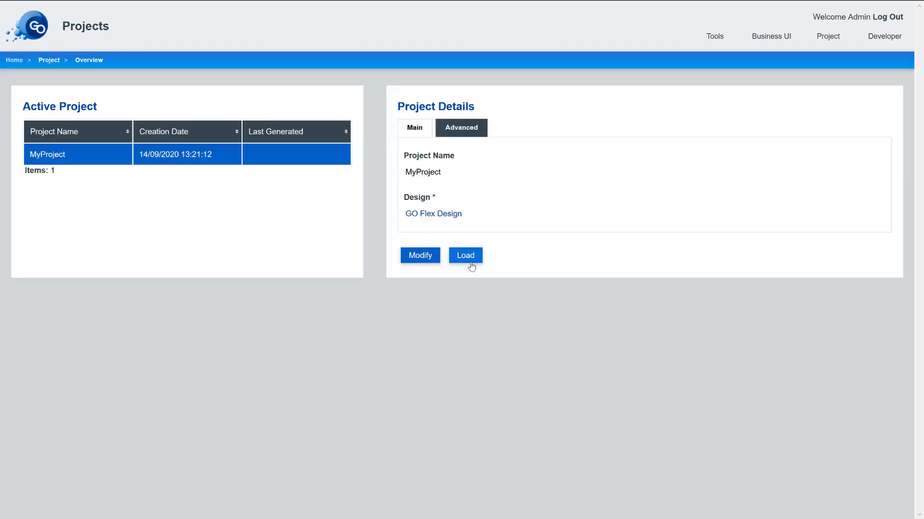
click(471, 264)
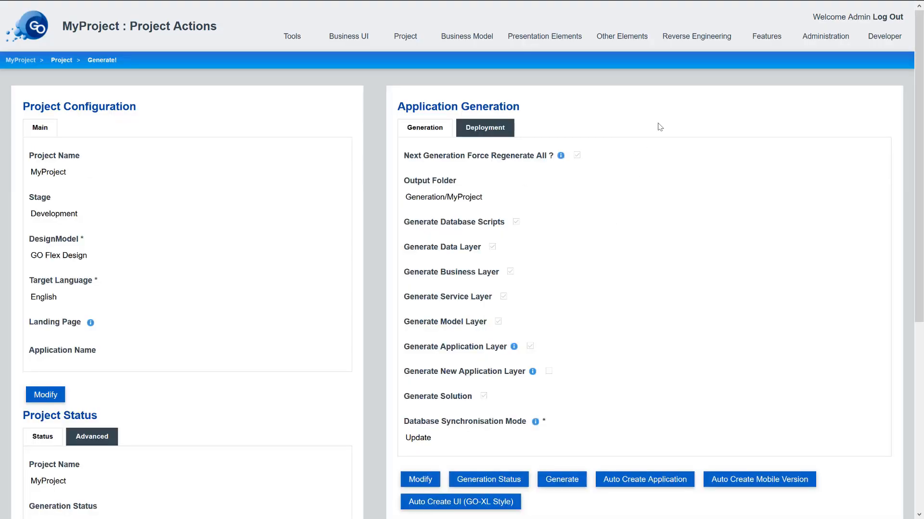
- In Platforms Configuration, set the Development platform's membership security provider to SOLID and save
mouse_move(818, 44)
click(813, 74)
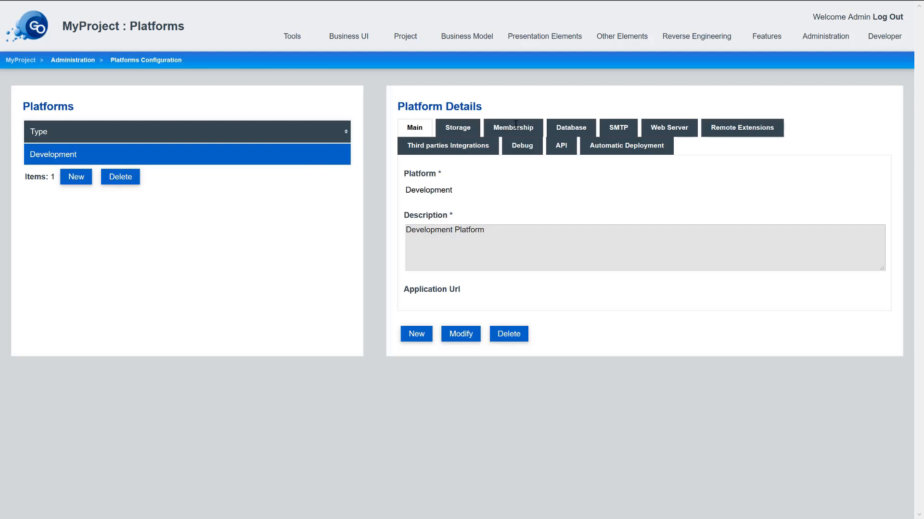
click(515, 126)
click(466, 265)
click(479, 191)
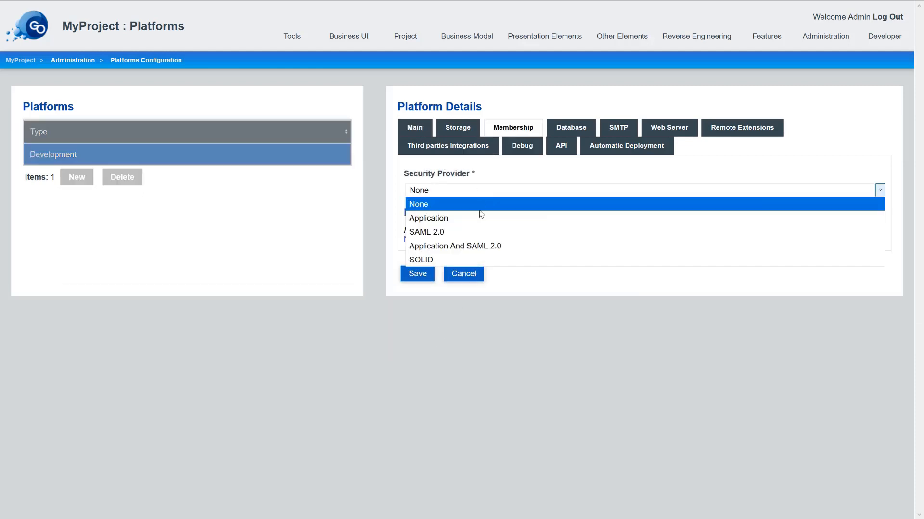
click(447, 260)
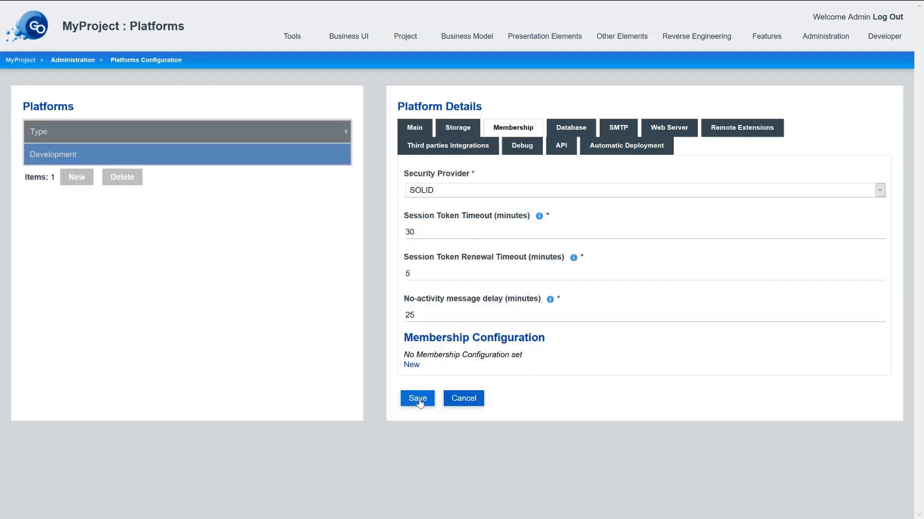
click(417, 398)
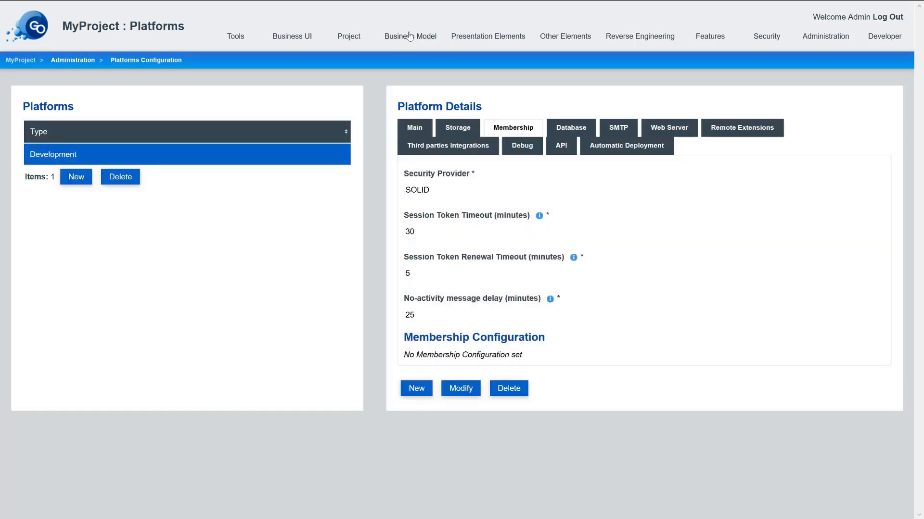
- Create a new business entity named Status Update
mouse_move(405, 40)
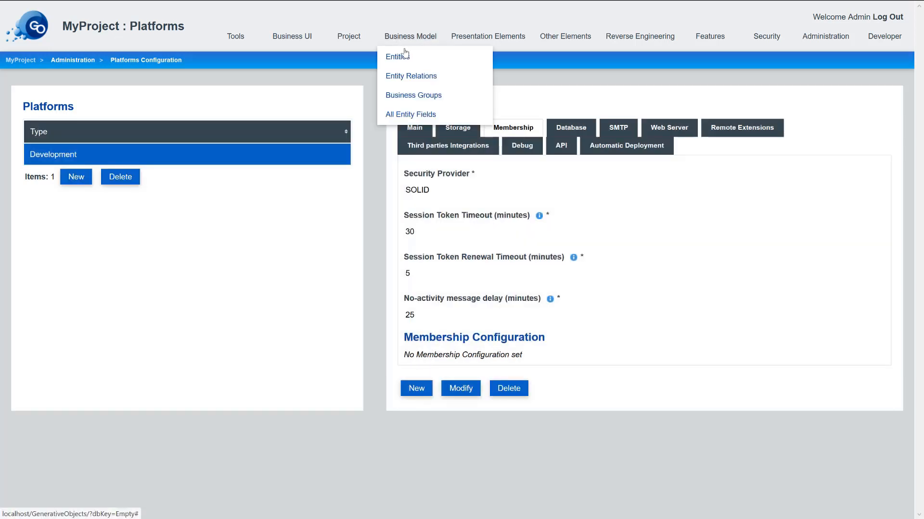
click(403, 57)
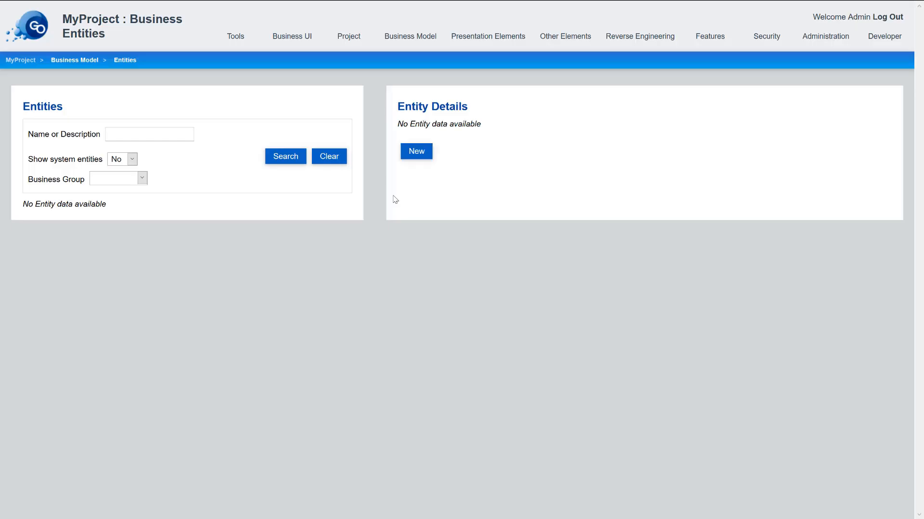
click(416, 153)
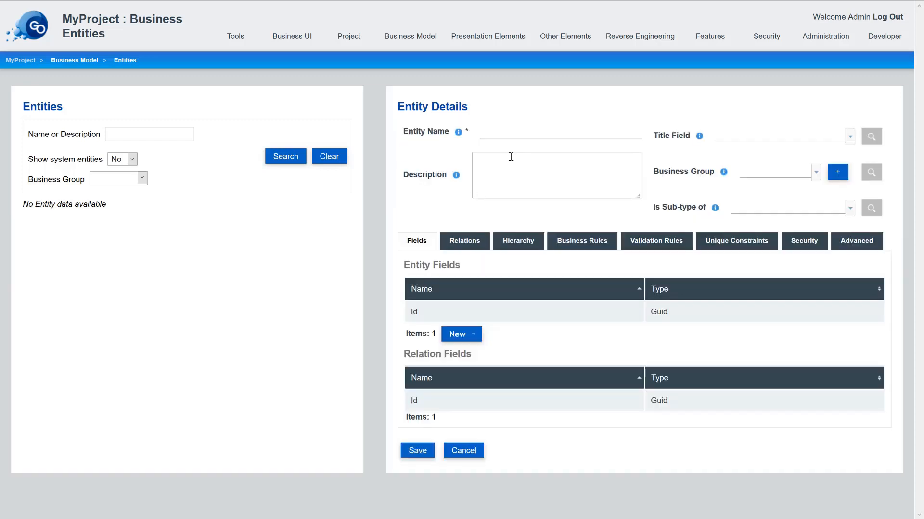
click(521, 133)
text(Status Update)
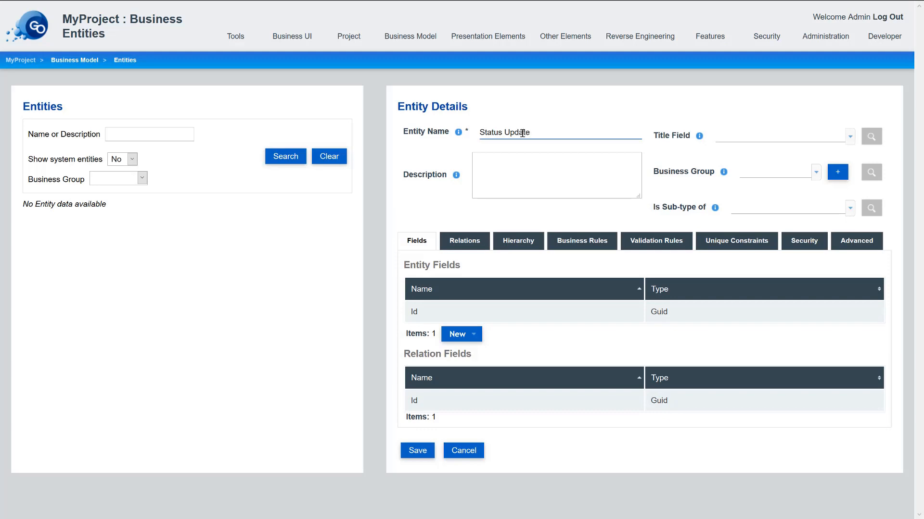
- On the Advanced tab, replace the database data source with a Solid POD data source
click(849, 241)
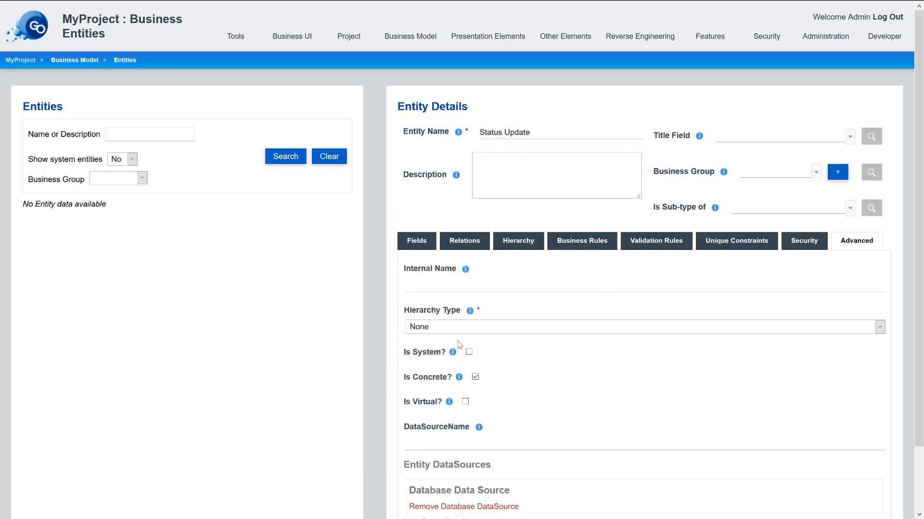
scroll(459, 345, down, 3)
click(430, 436)
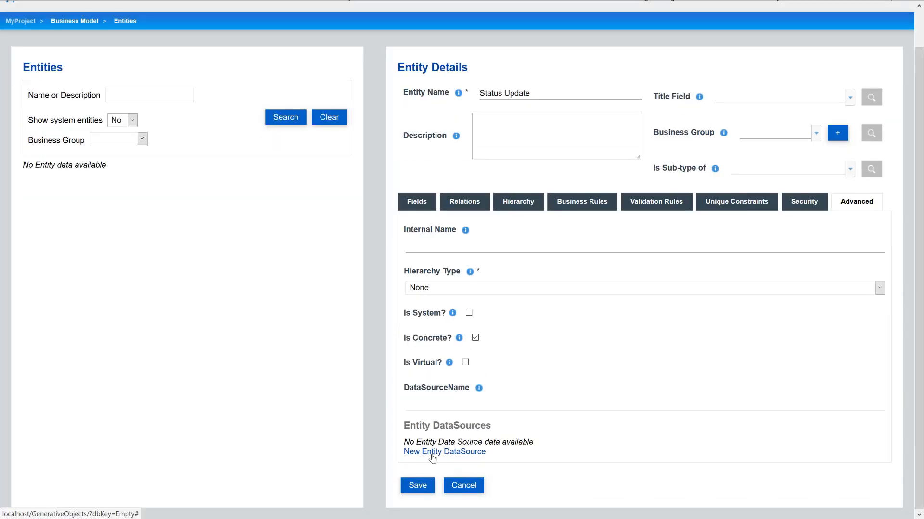
click(431, 454)
click(430, 411)
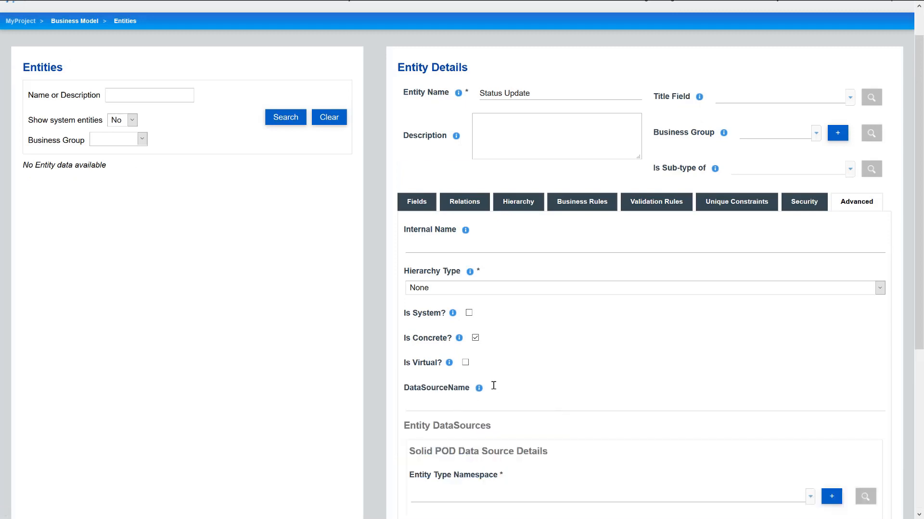
scroll(494, 386, down, 3)
click(465, 318)
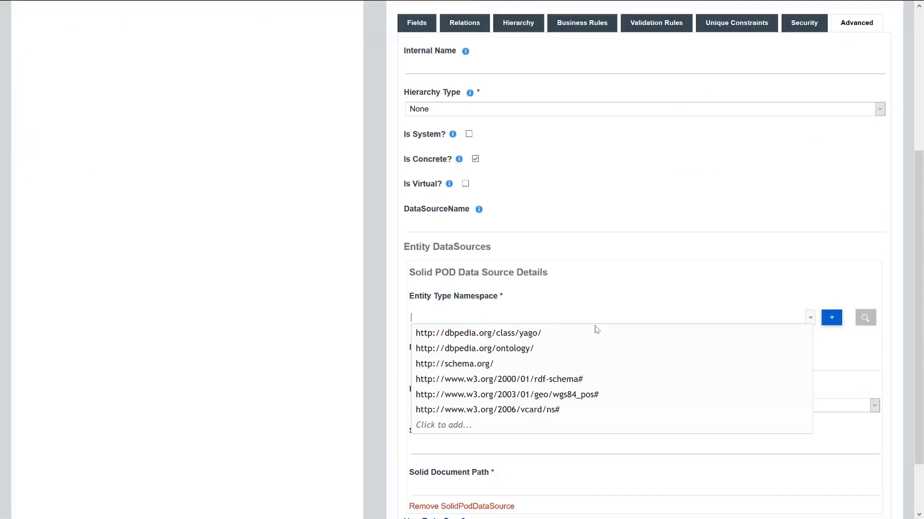
click(831, 318)
click(242, 264)
text(htt)
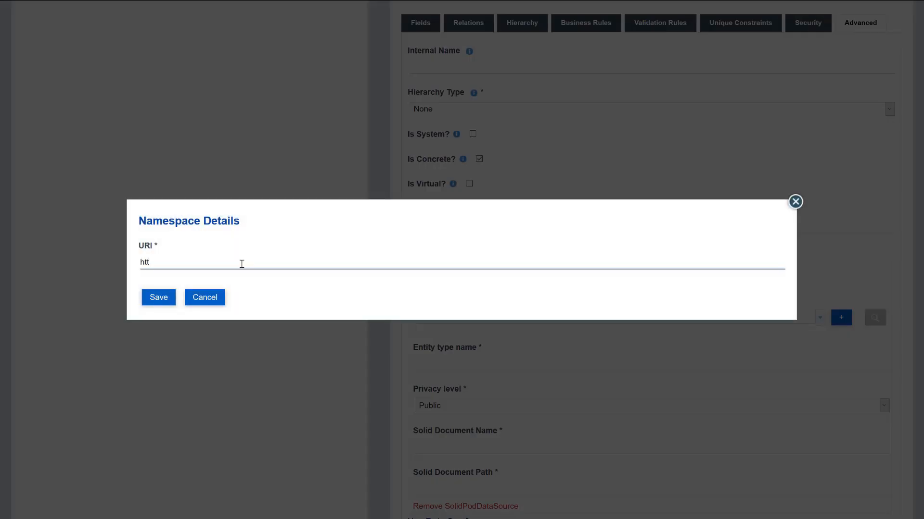
text(p://generativeobjects.com/apps#)
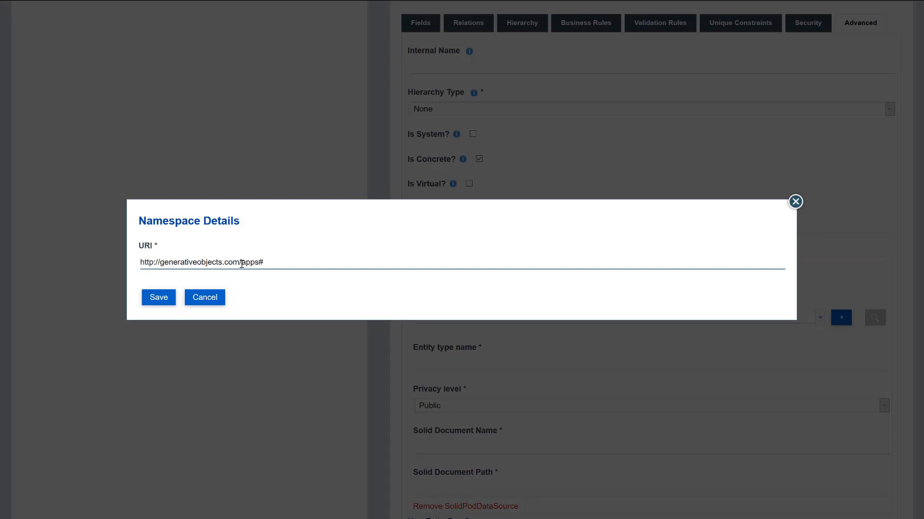
click(169, 298)
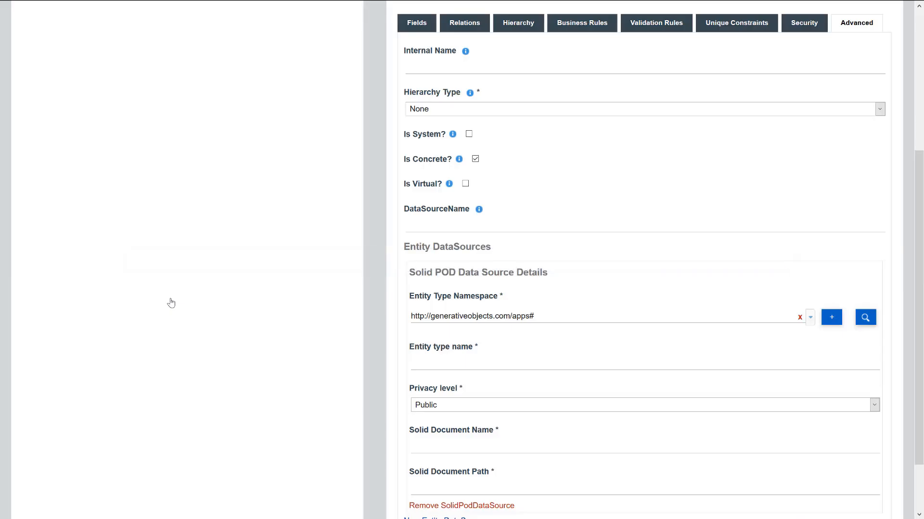
- Set entity type name StatusUpdate and Solid document statusupdates.ttl, then save the entity
click(455, 364)
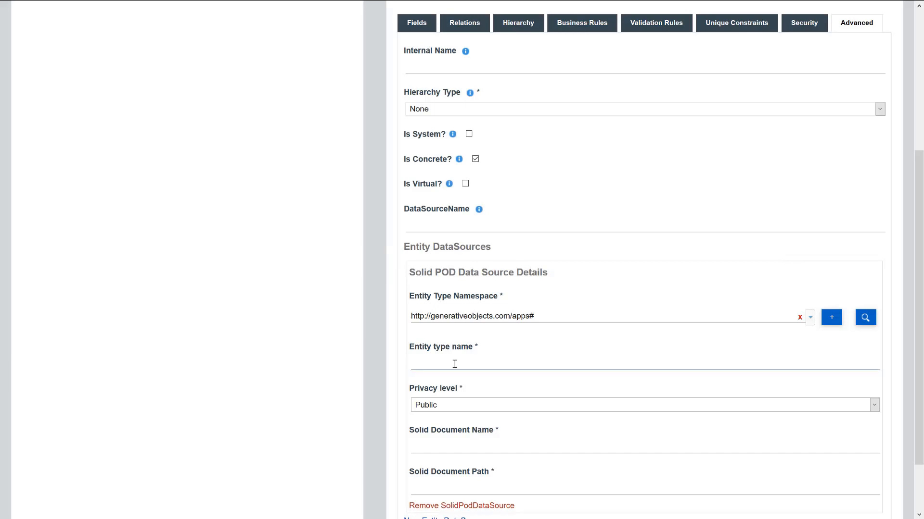
text(StatusUpdate)
scroll(432, 407, down, 2)
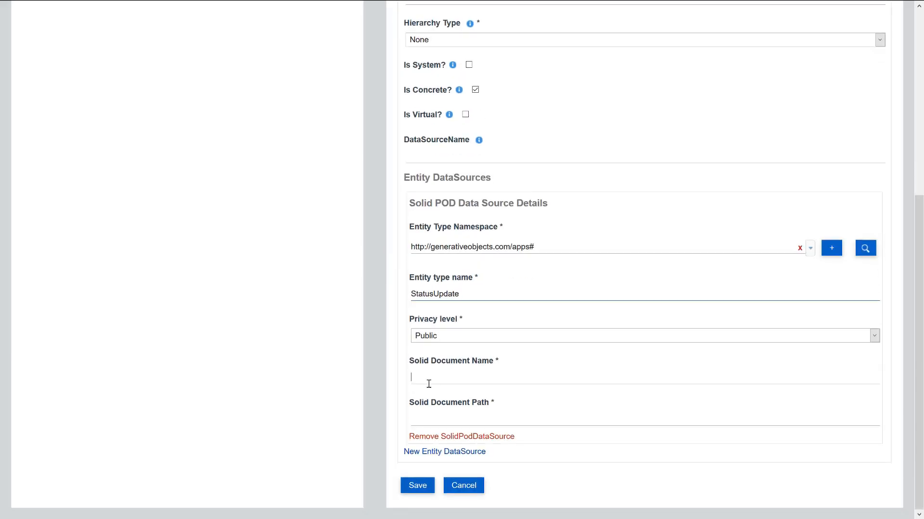
click(429, 384)
text(status)
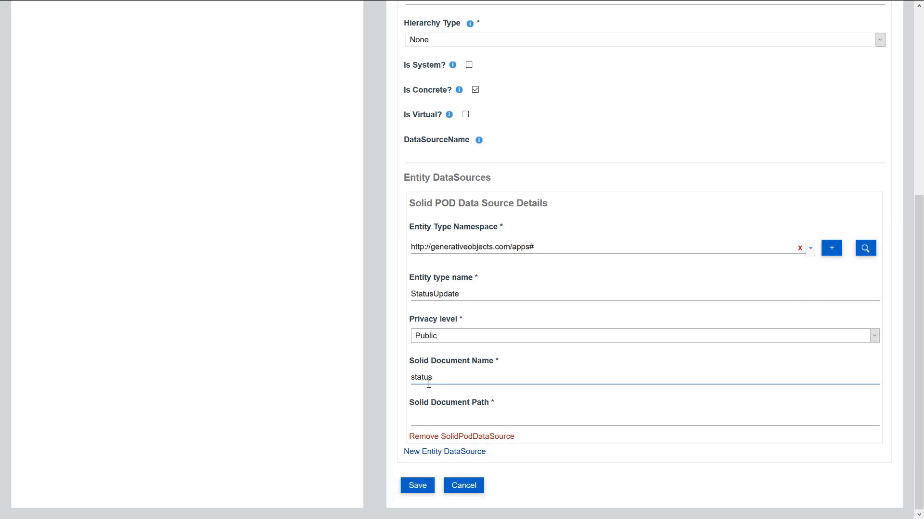
text(updates.ttl)
click(446, 417)
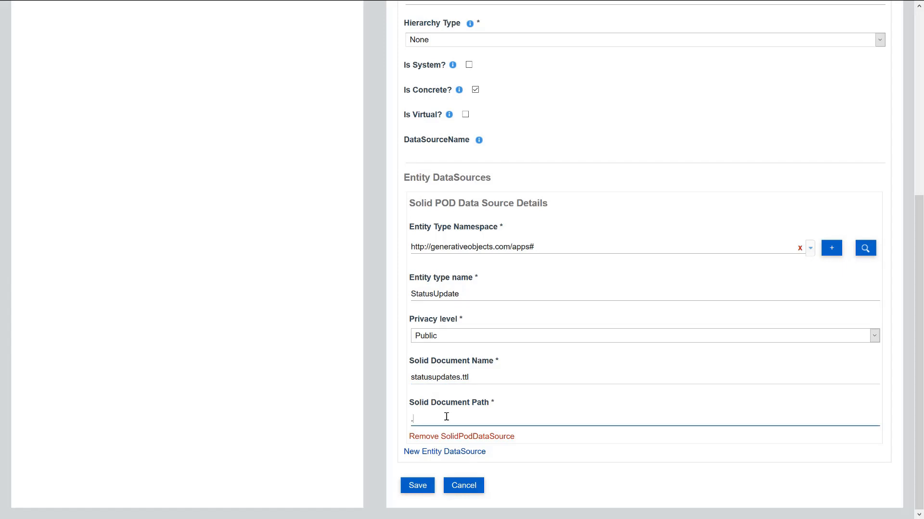
click(416, 486)
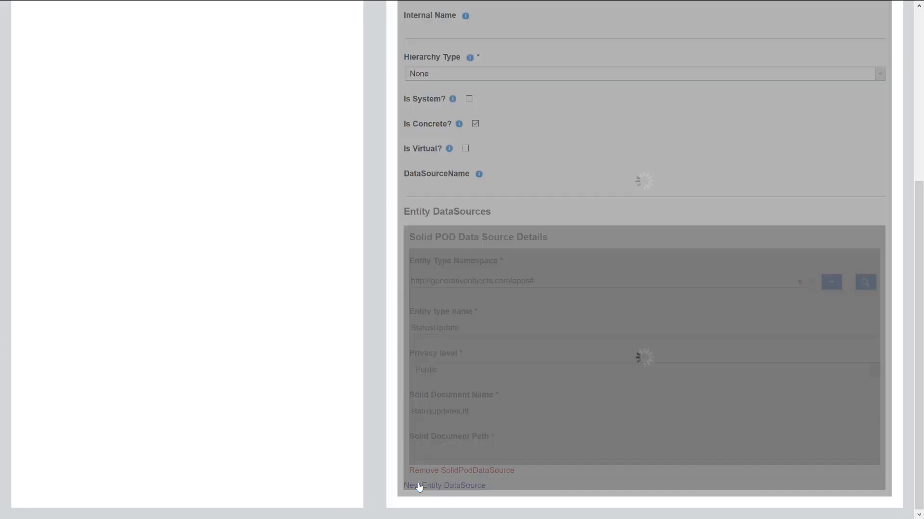
- Add a Text field 'Status' mapped to rdf-schema# label
scroll(750, 394, up, 4)
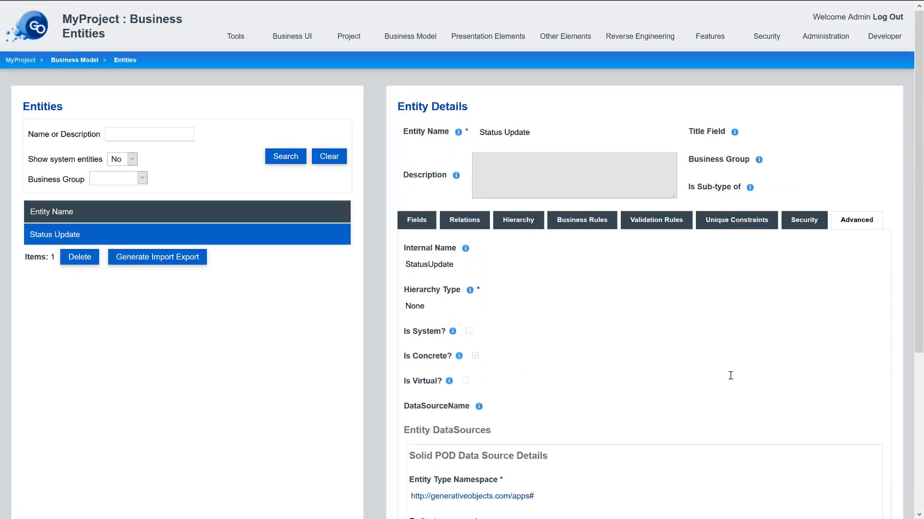
click(425, 227)
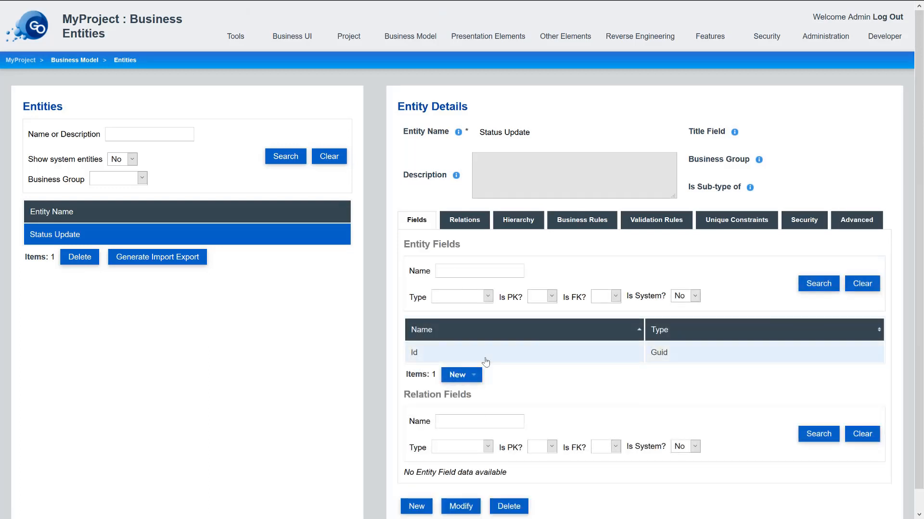
click(462, 375)
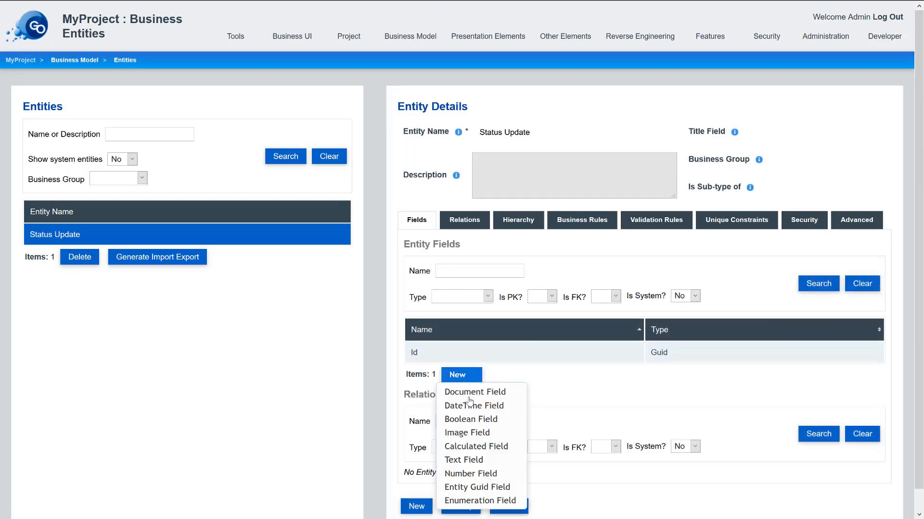
click(479, 460)
click(202, 174)
text(Status)
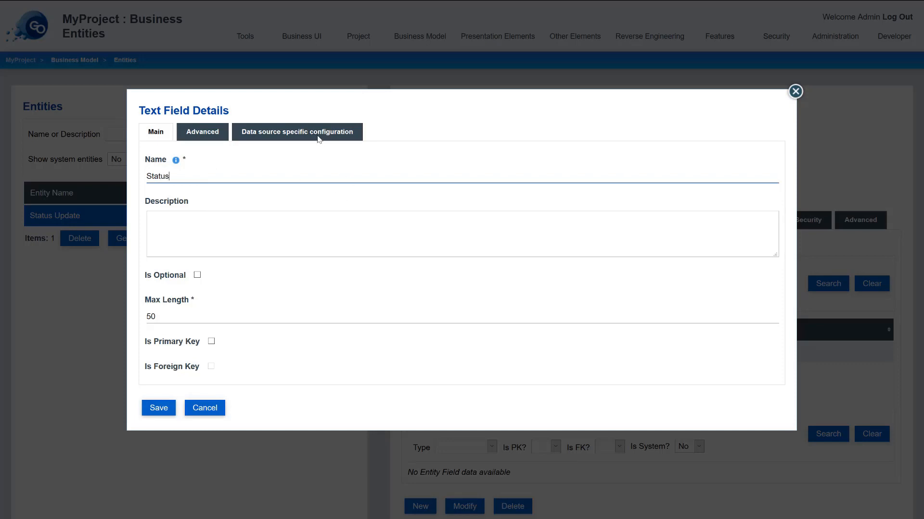
click(318, 139)
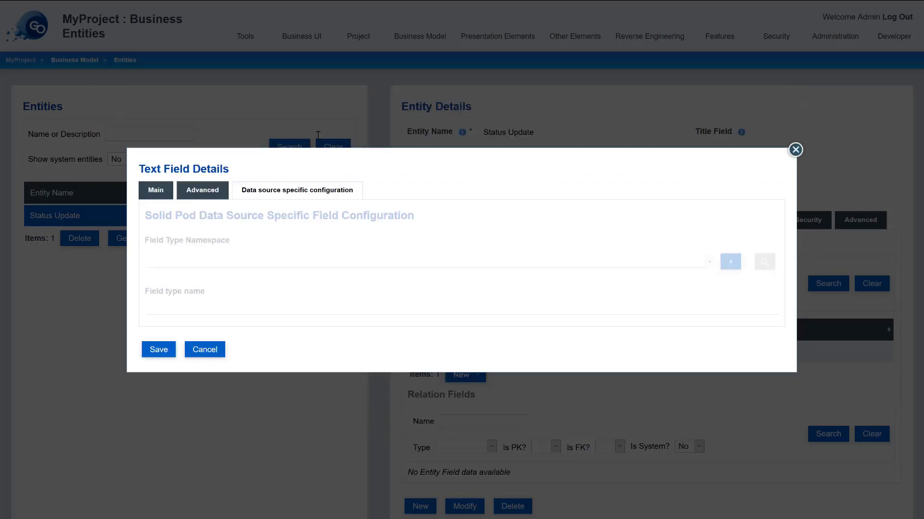
click(196, 257)
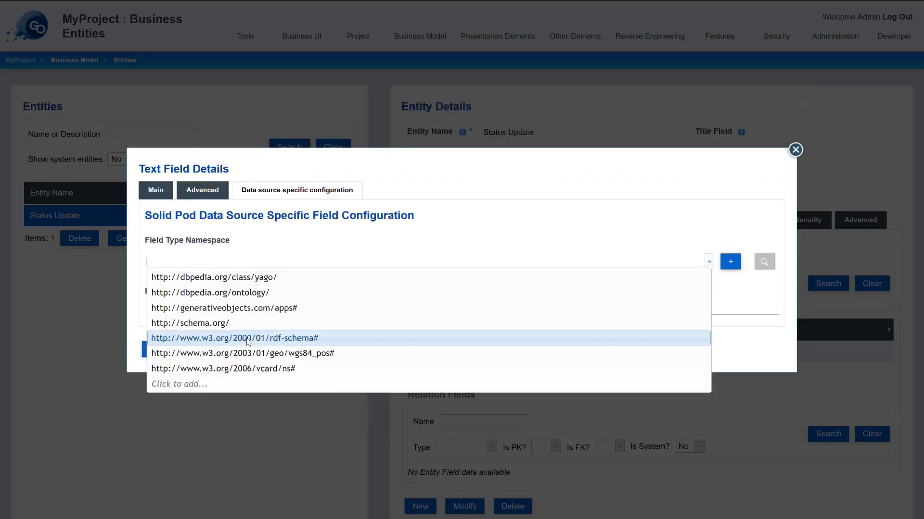
click(196, 338)
click(196, 307)
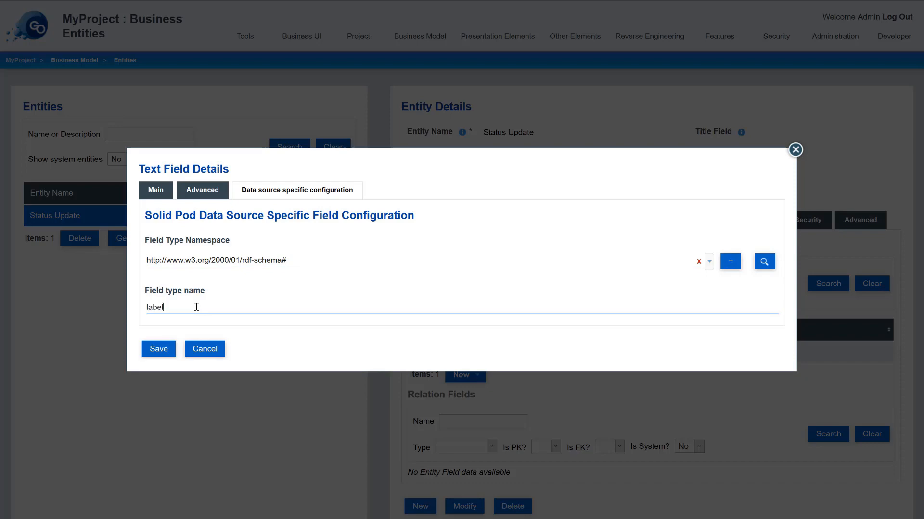
click(158, 349)
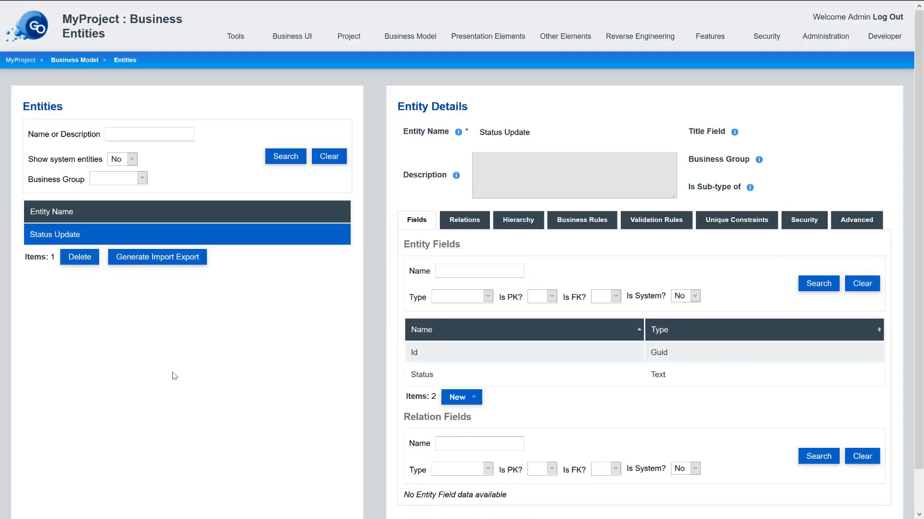
- Add a DateTime field 'Status Date' mapped to schema.org startDate
click(455, 396)
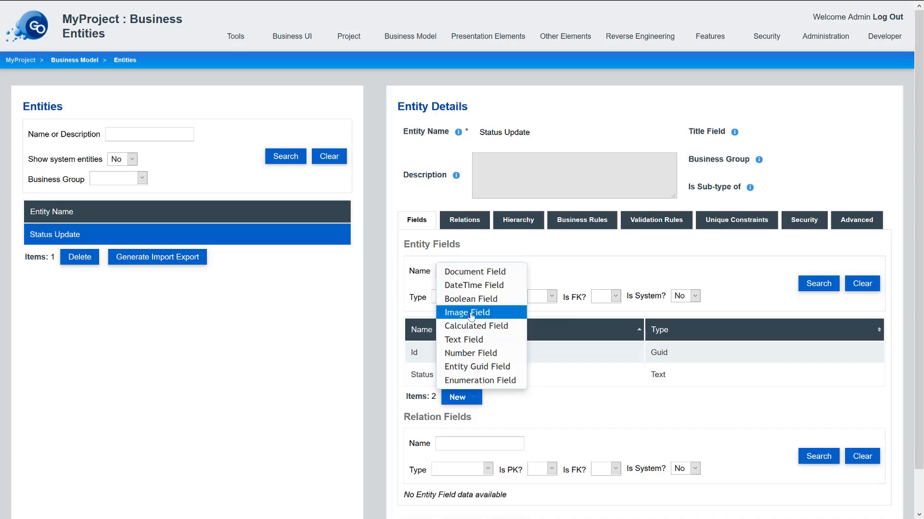
click(478, 293)
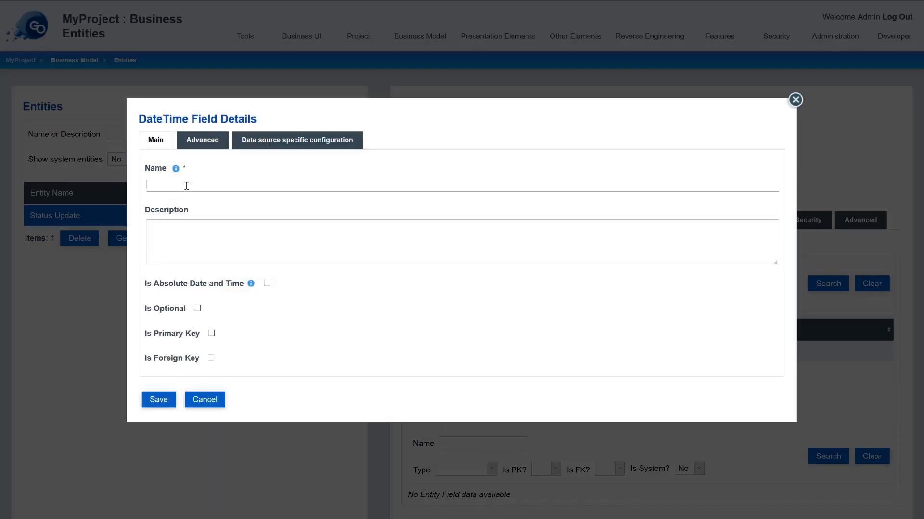
click(187, 186)
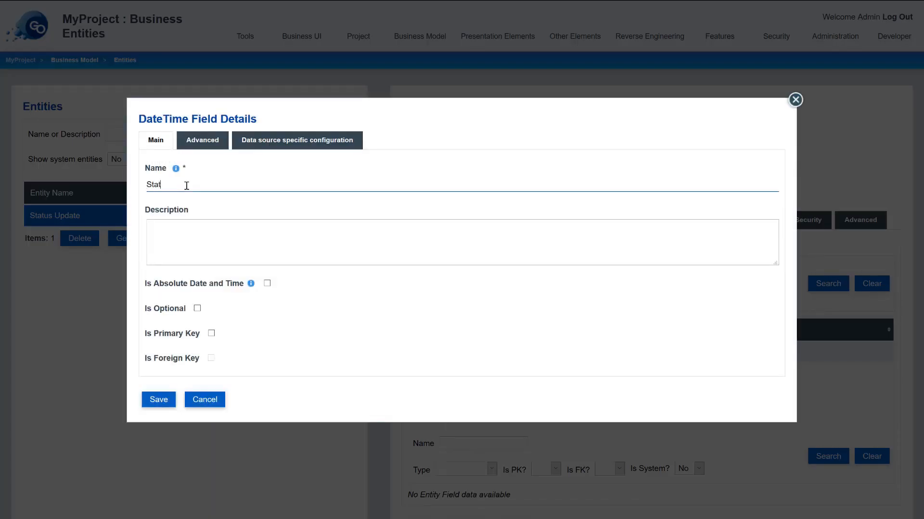
click(301, 140)
click(230, 263)
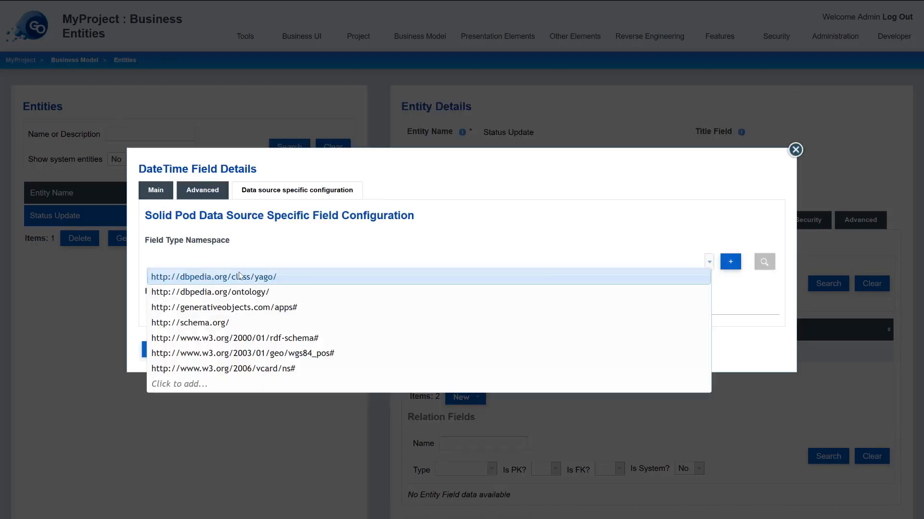
click(217, 322)
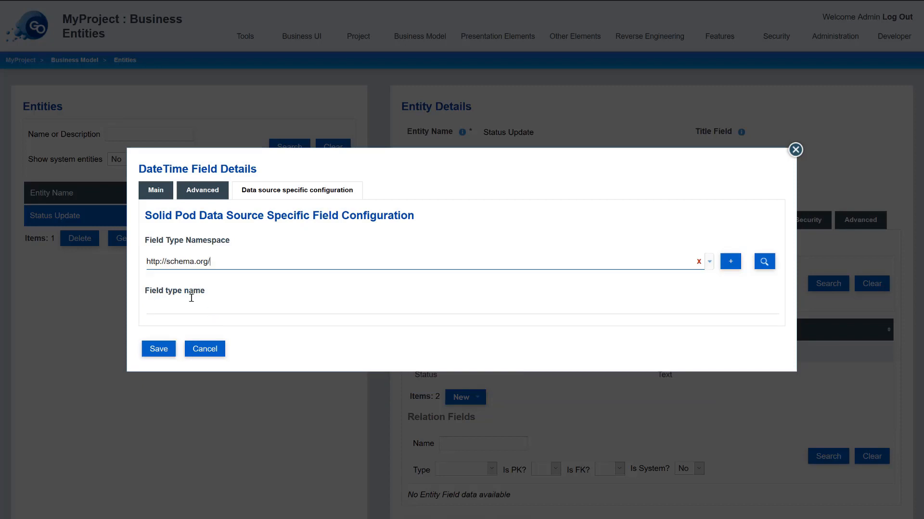
click(190, 307)
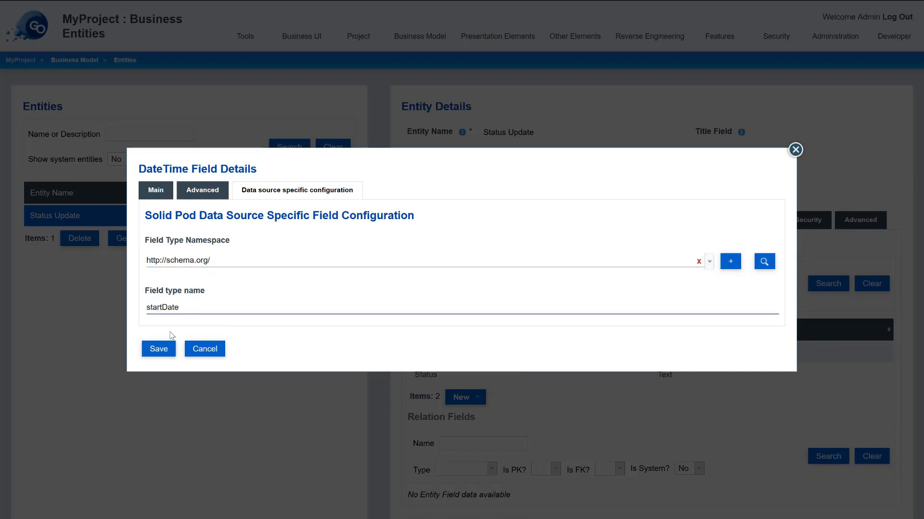
click(155, 350)
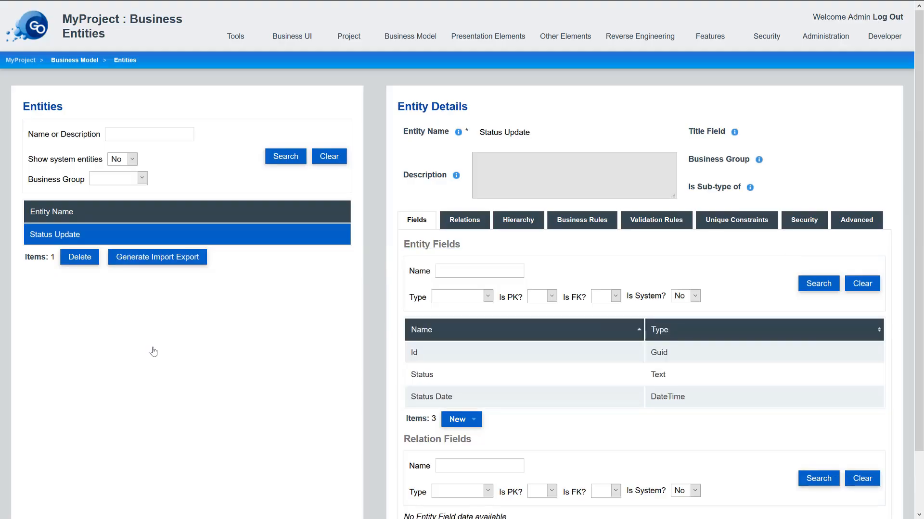
click(695, 296)
- Filter the field list to system fields and inspect GOUser, GOUserId and GOUserWebId
click(680, 319)
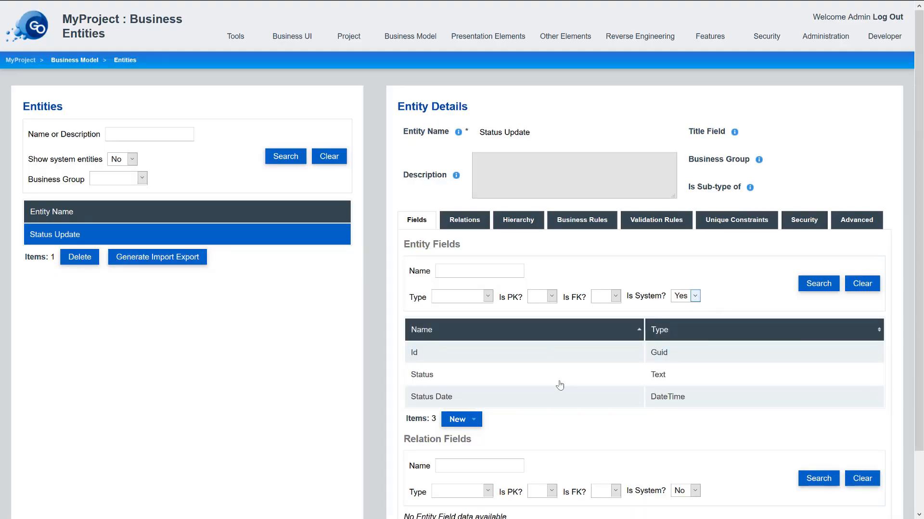
click(807, 283)
scroll(445, 313, down, 2)
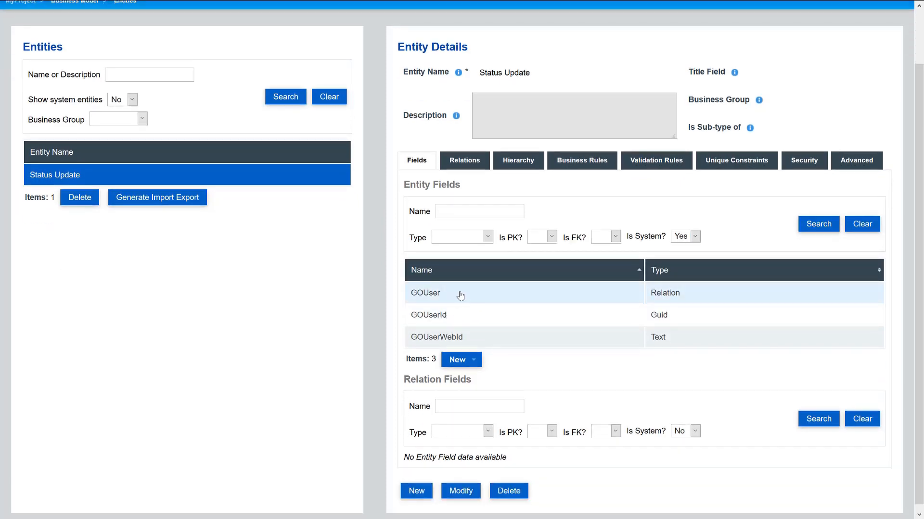
drag(477, 338, 422, 345)
key(ctrl+c)
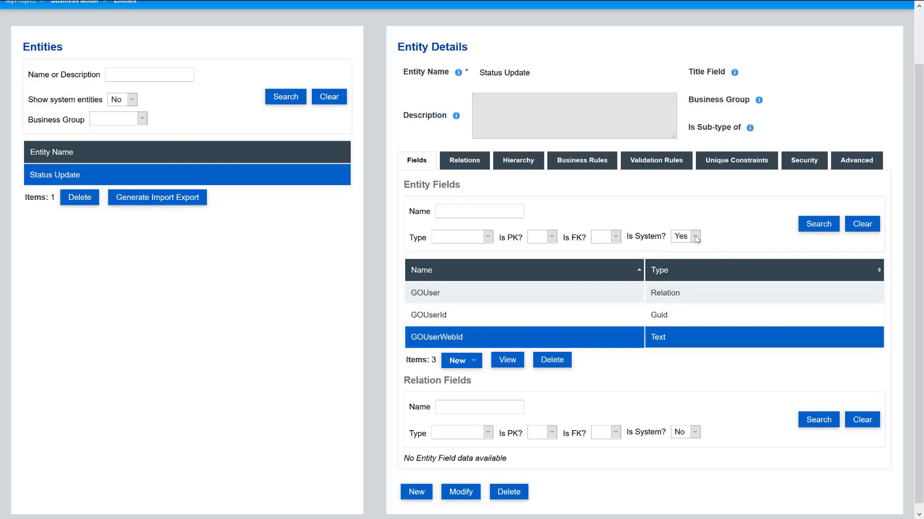
- Reset the filter to show only non-system fields: Id, Status and Status Date
click(695, 236)
click(685, 251)
click(817, 223)
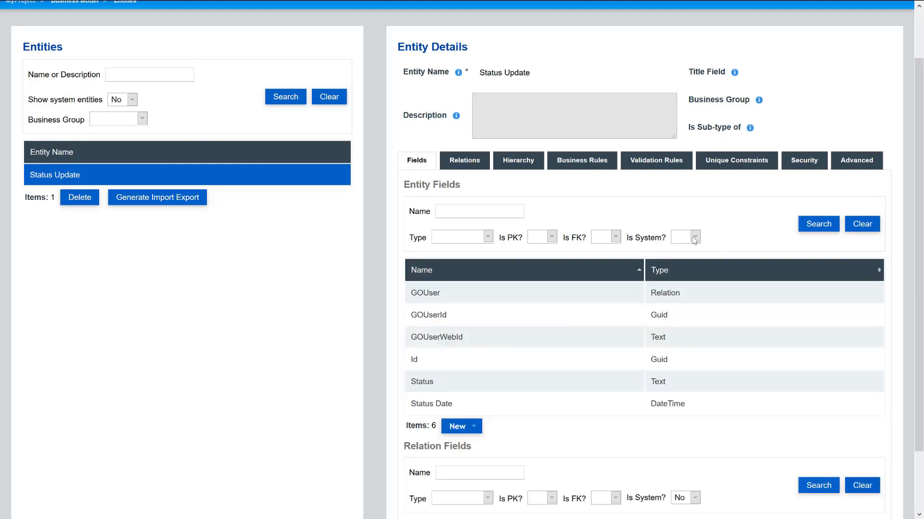
click(695, 236)
click(679, 276)
click(811, 231)
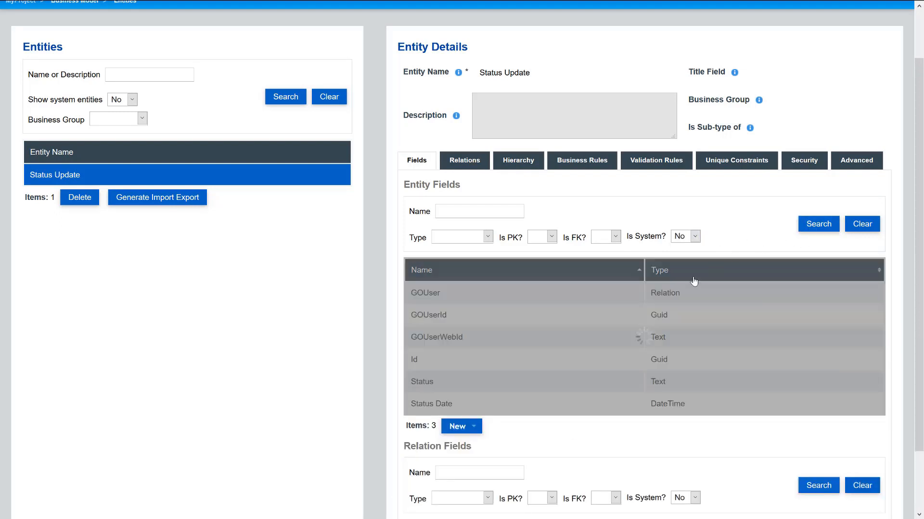
click(479, 361)
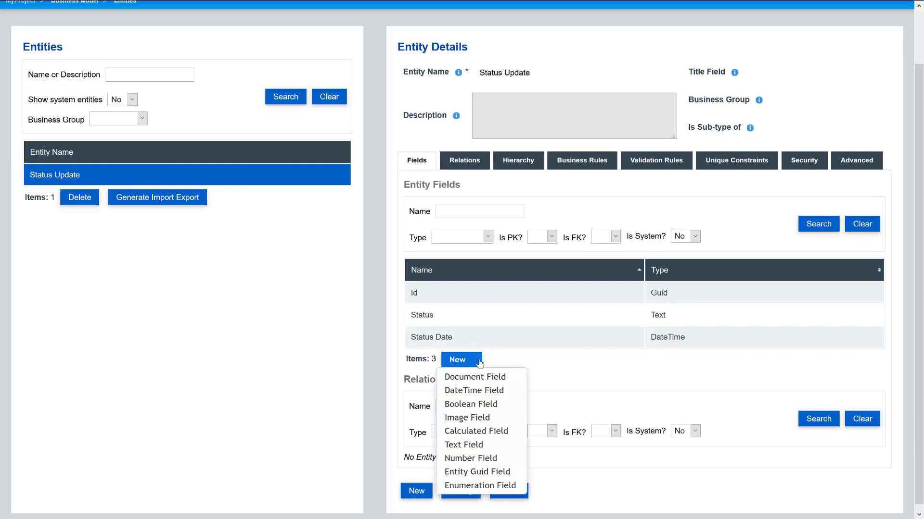
- Add a calculated string field 'User WebId Link' computed from an expression
click(477, 431)
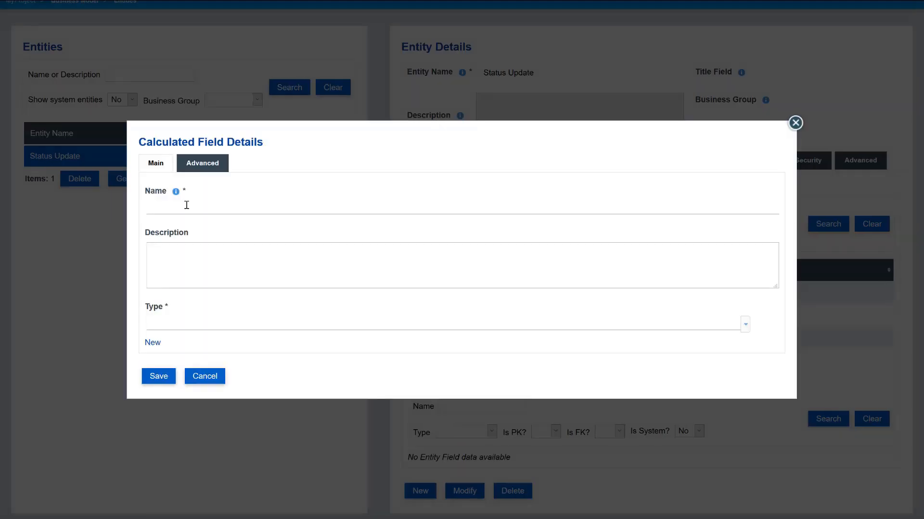
click(186, 205)
text(User WebId Link)
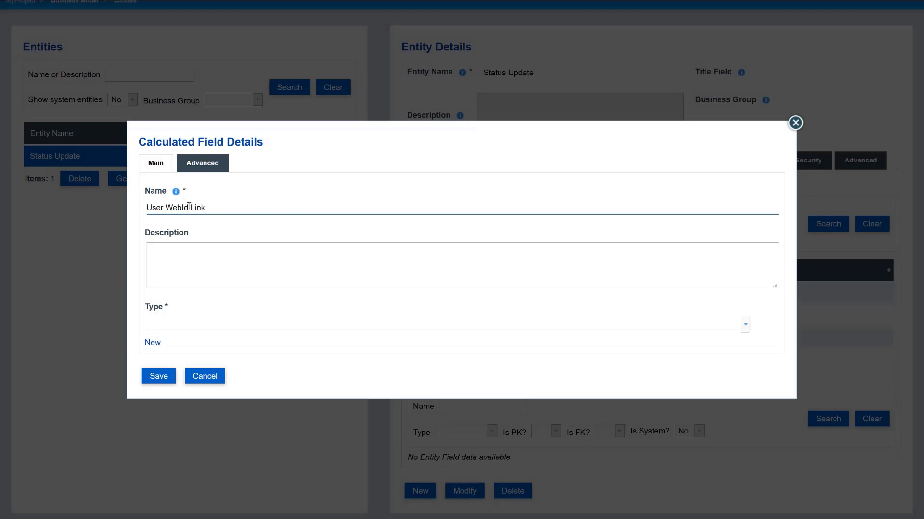
click(186, 320)
text(str)
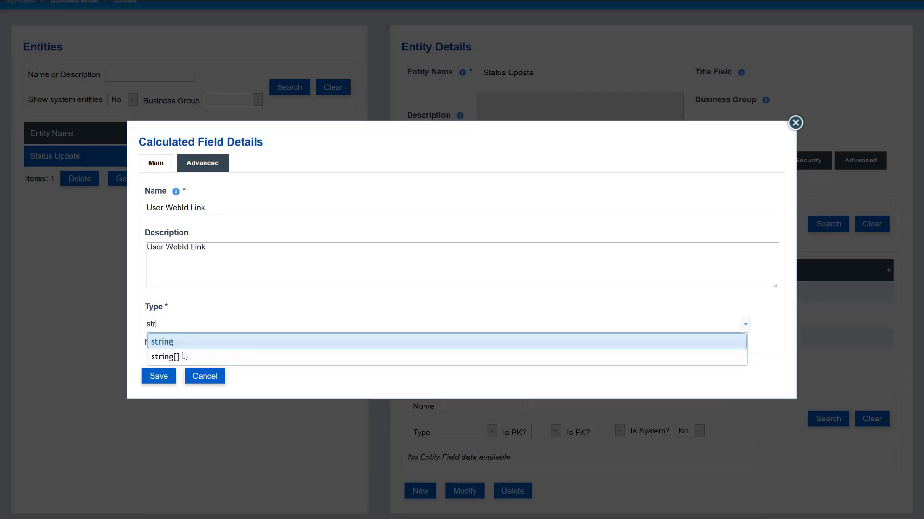
click(175, 344)
click(152, 342)
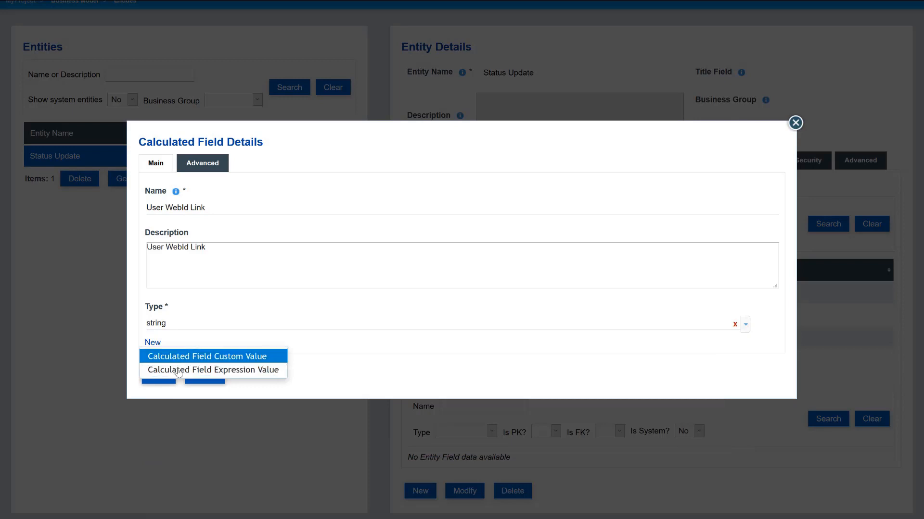
click(178, 370)
- Set its value reference to <a href="{GOUserWebId}" target="_blank">{GOUserWebId}</a> and save
click(152, 349)
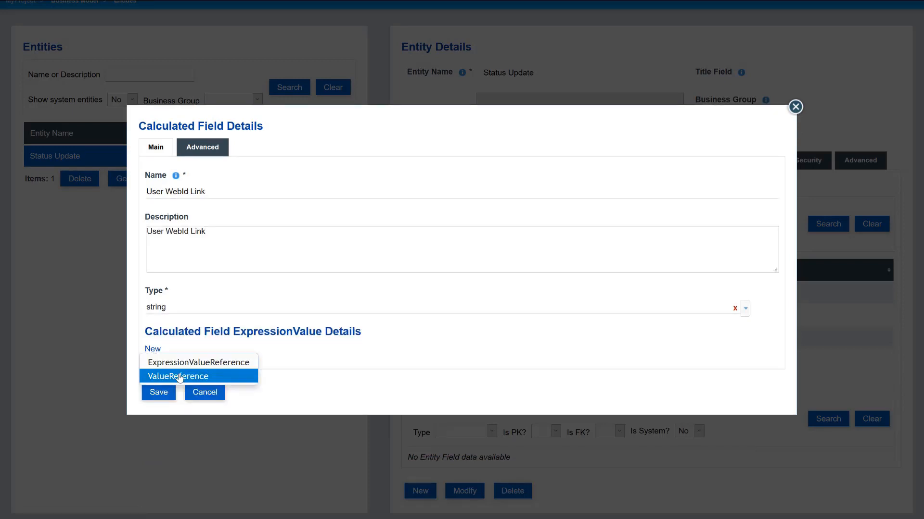
click(179, 377)
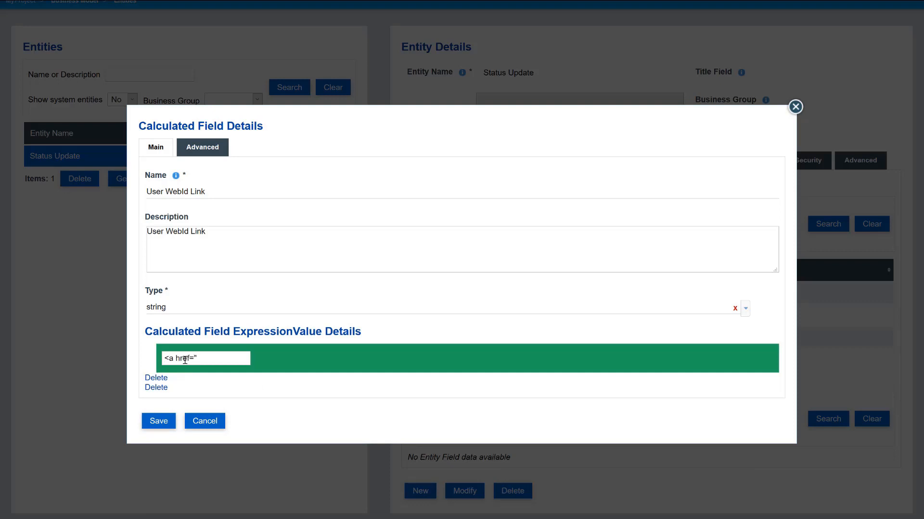
key(ctrl+v)
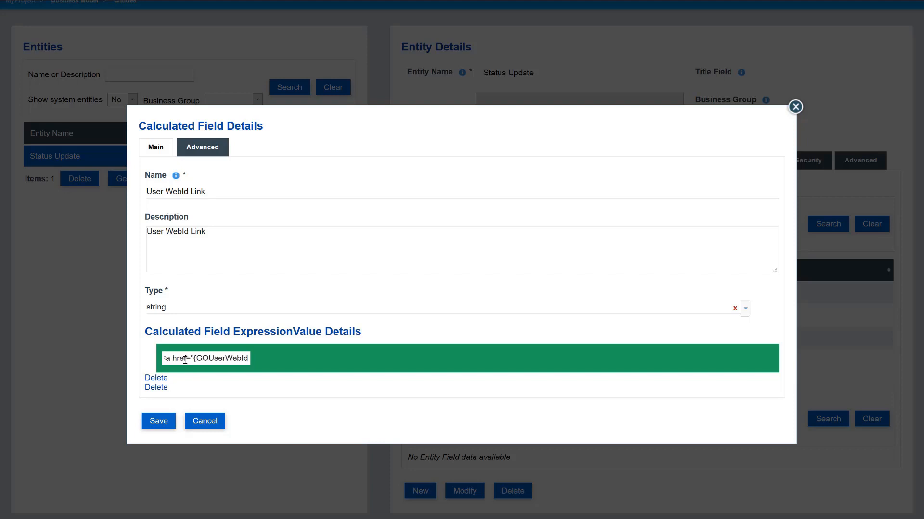
text(})
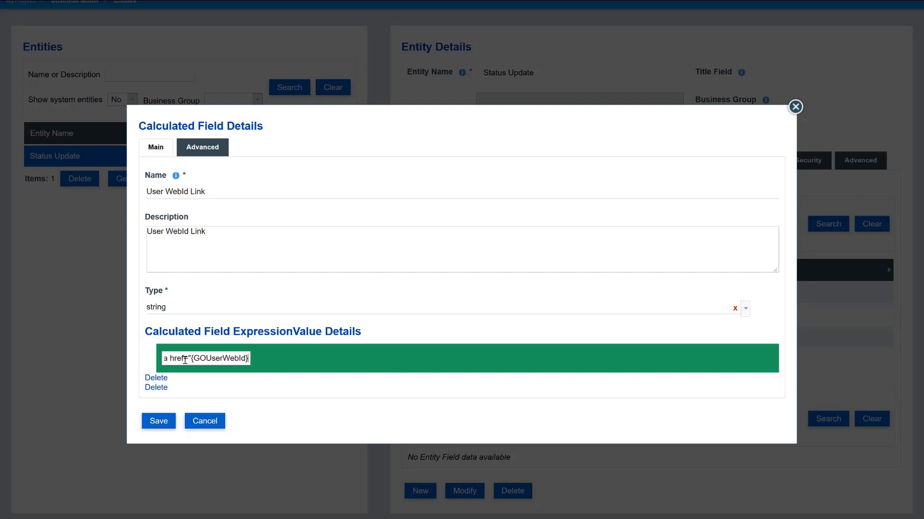
text(")
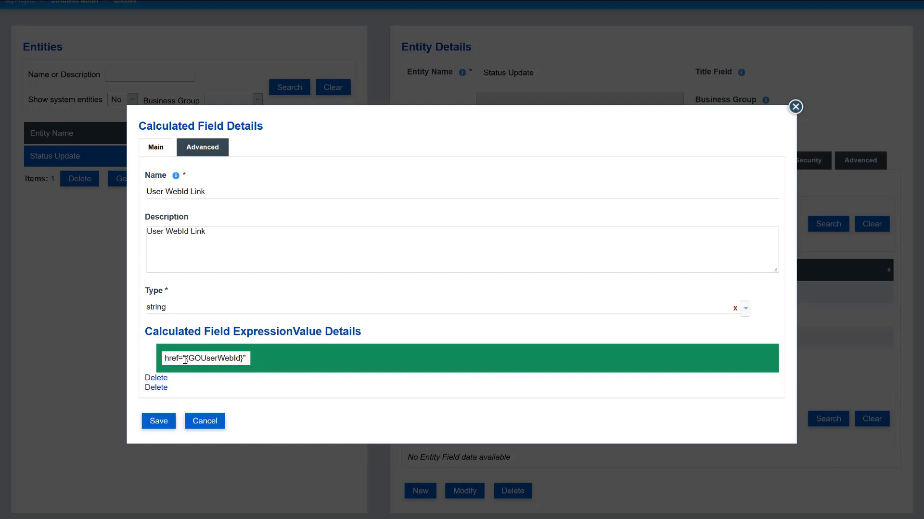
text( target)
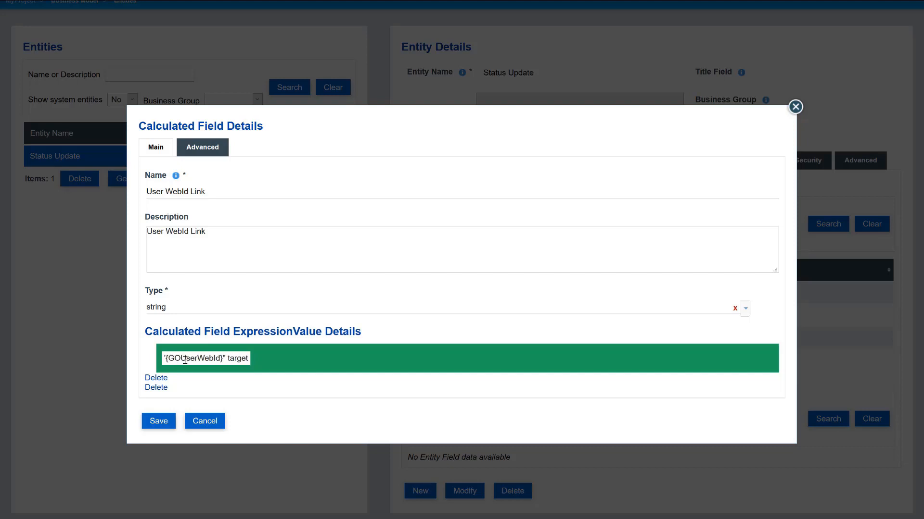
text(="_blank")
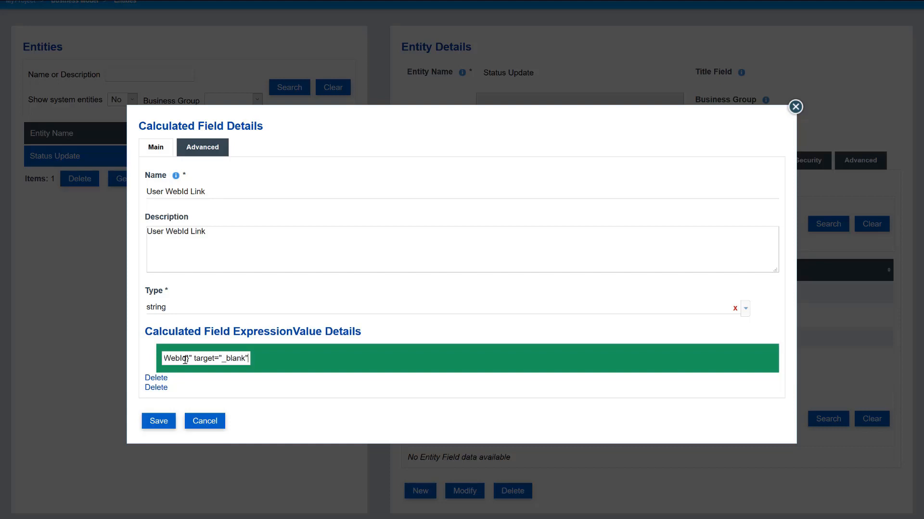
text(>)
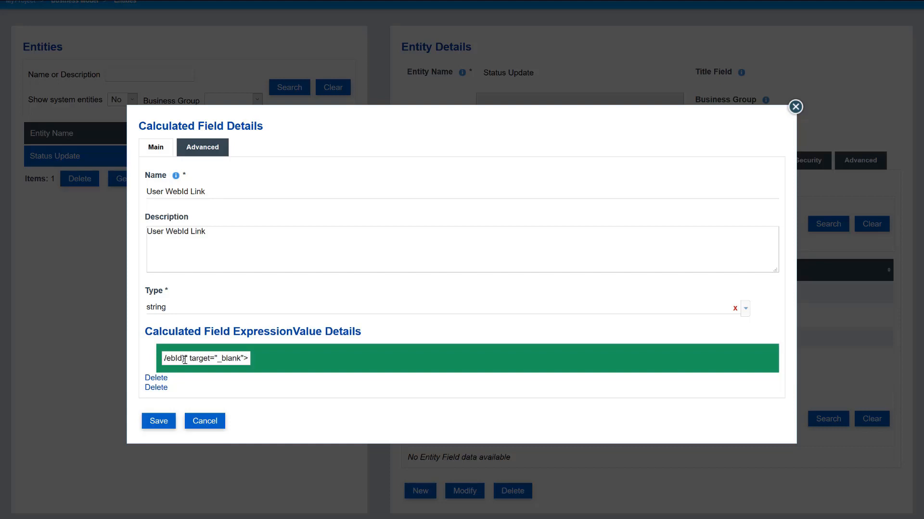
text({)
key(ctrl+v)
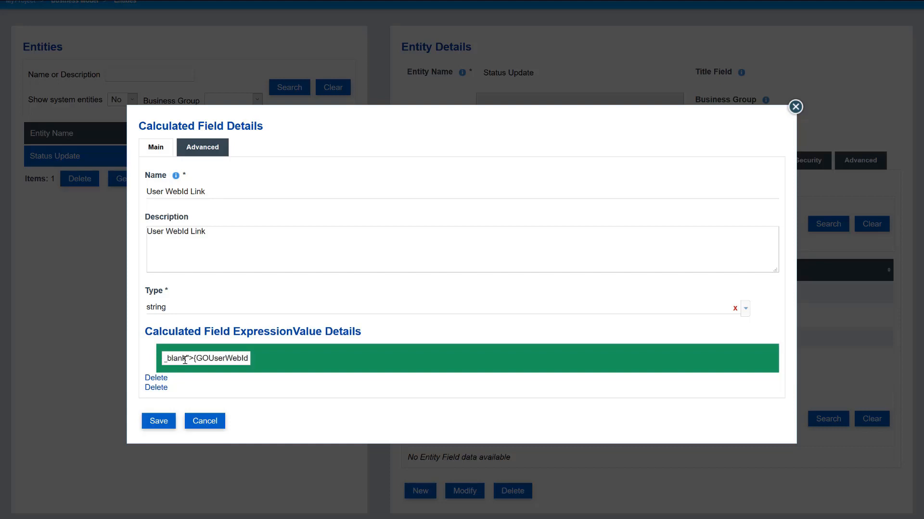
text(}<)
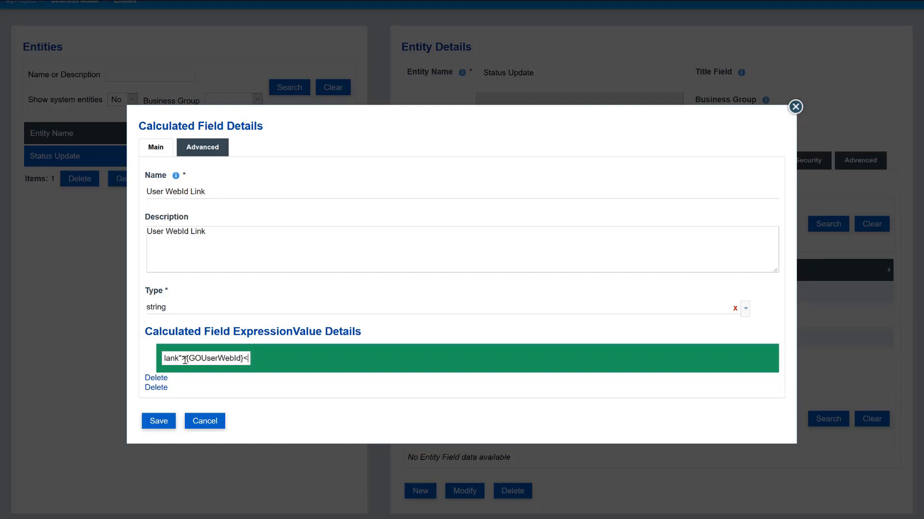
text(/a>)
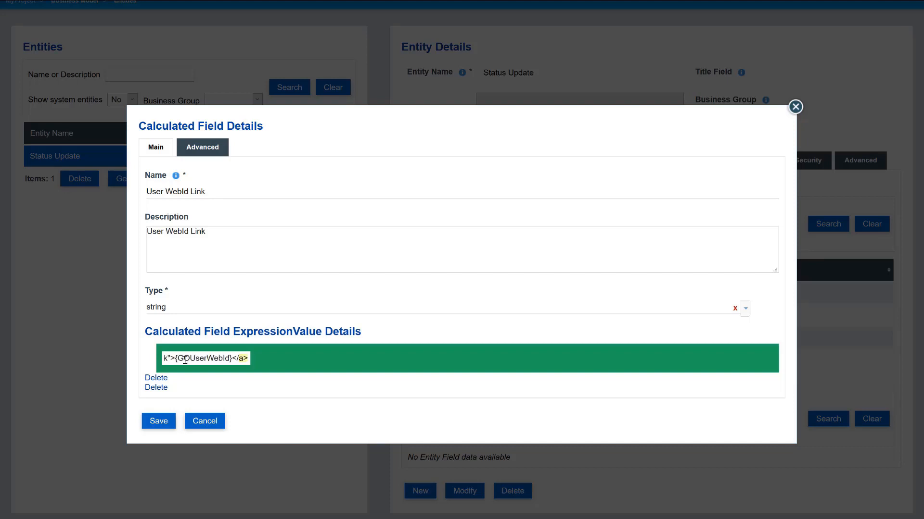
key(ctrl+a)
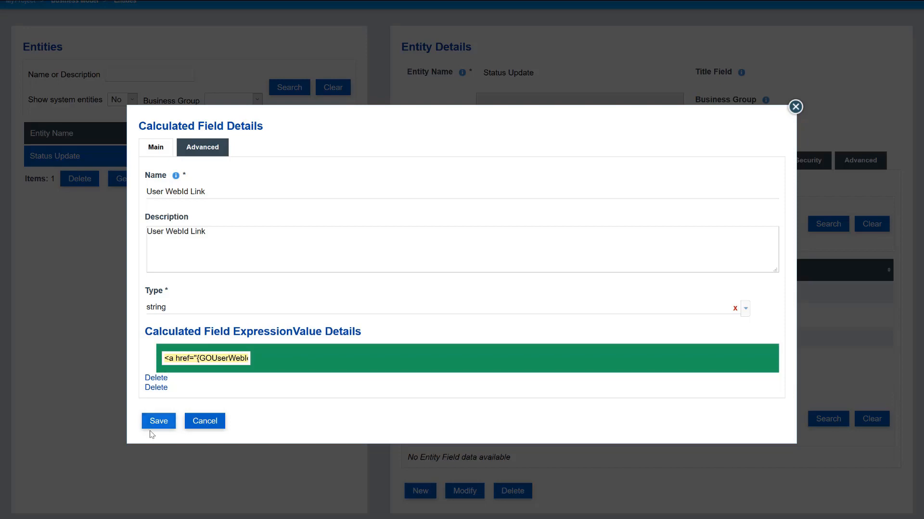
click(153, 426)
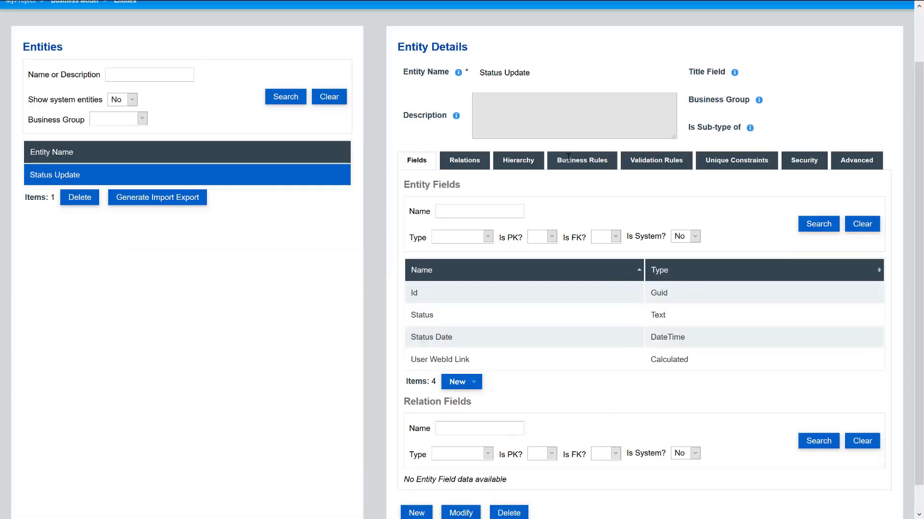
- Create a DefaultValue rule on the Status Date field with value reference %NOW%
click(609, 164)
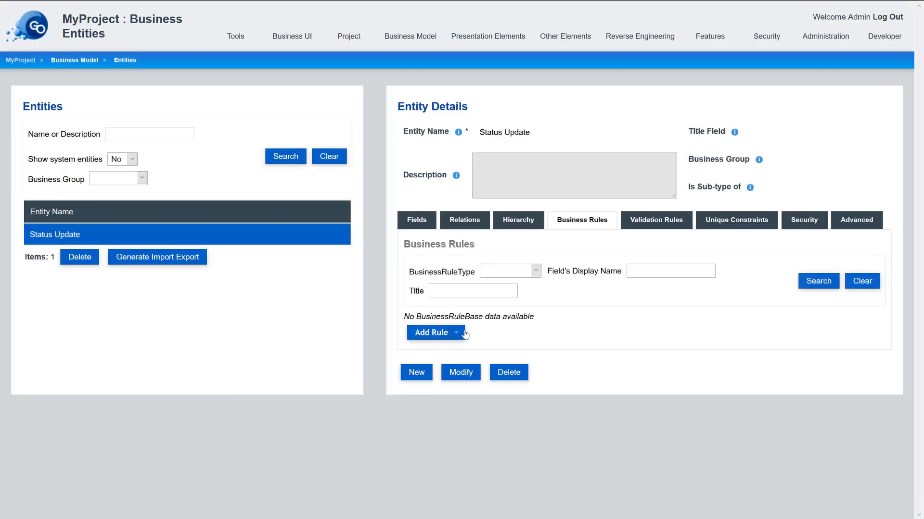
click(432, 332)
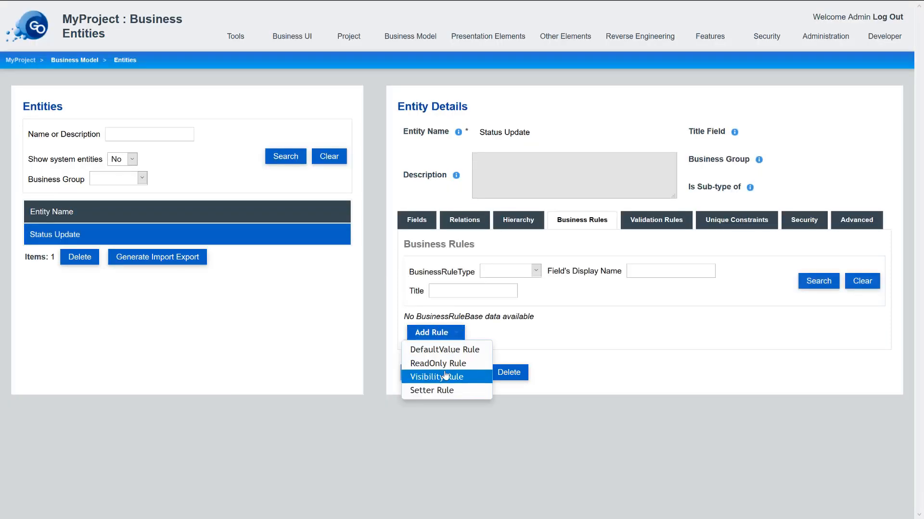
click(443, 350)
click(200, 232)
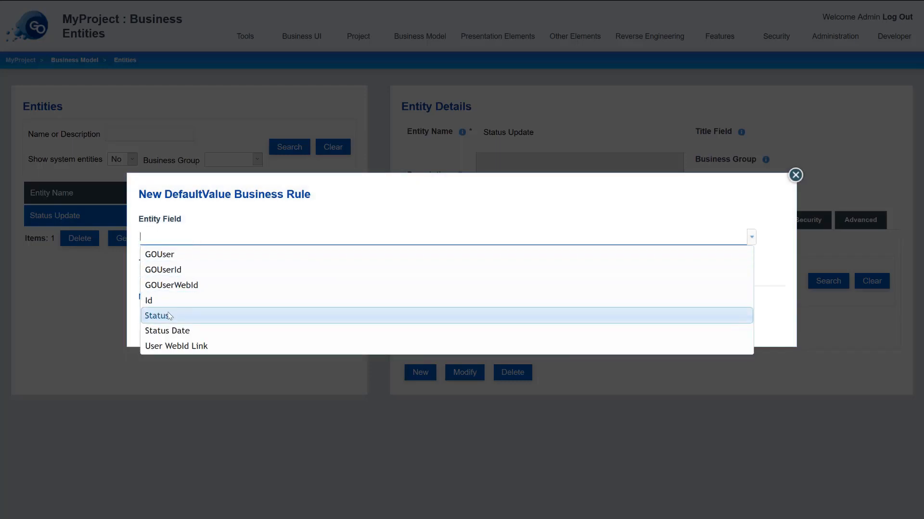
click(178, 330)
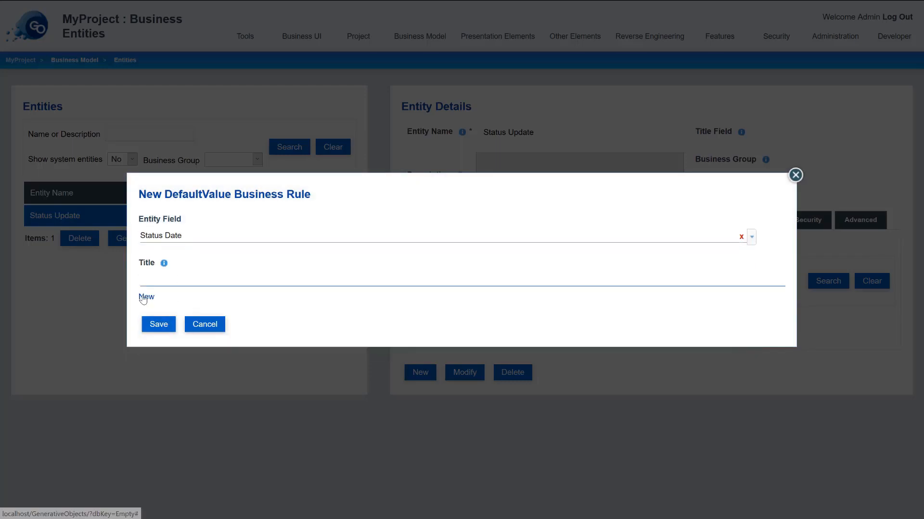
click(146, 297)
click(168, 324)
click(175, 296)
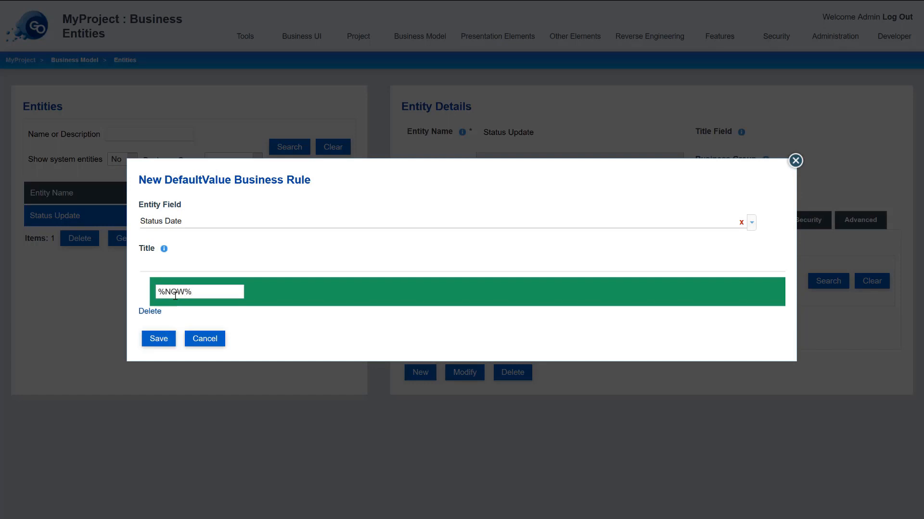
click(153, 337)
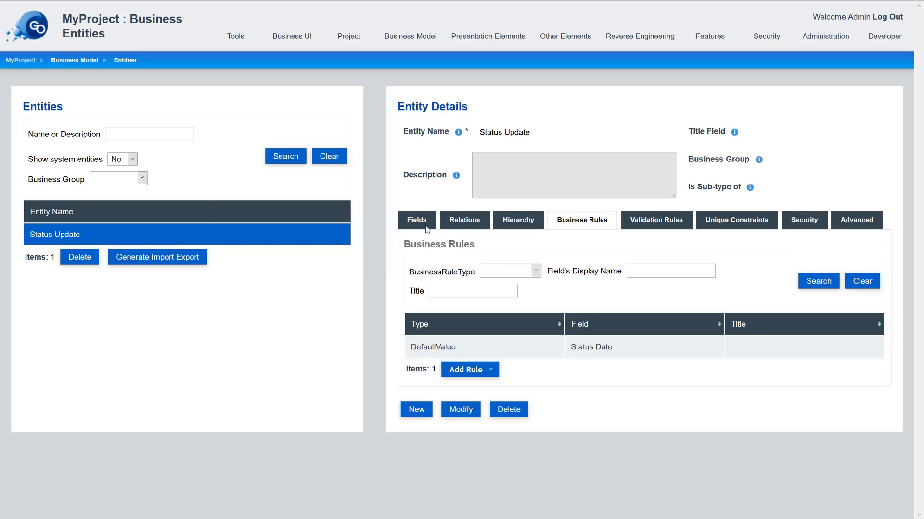
- Create a new business entity named Status Comment
click(426, 229)
scroll(428, 358, down, 2)
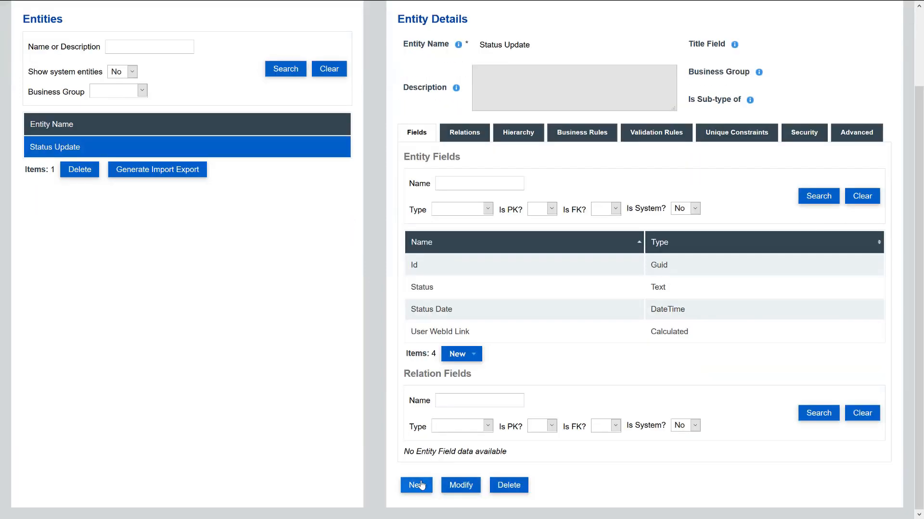
click(417, 485)
click(495, 132)
text(Status)
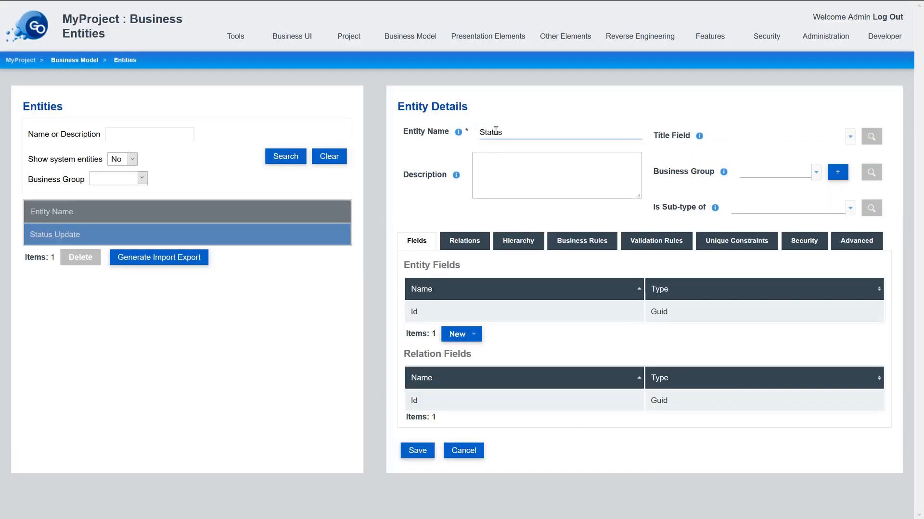
text( Comment)
- On the Advanced tab, swap the database data source for a Solid POD data source
click(865, 240)
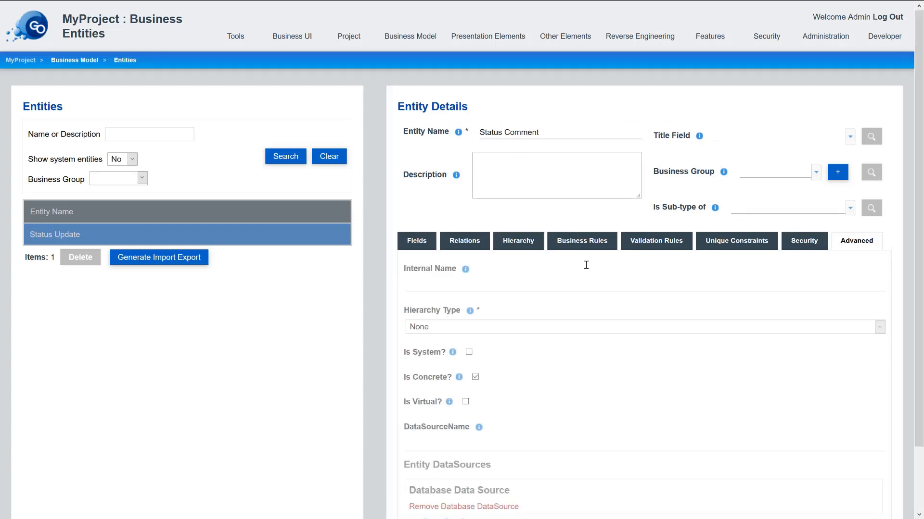
scroll(502, 310, down, 1)
click(447, 438)
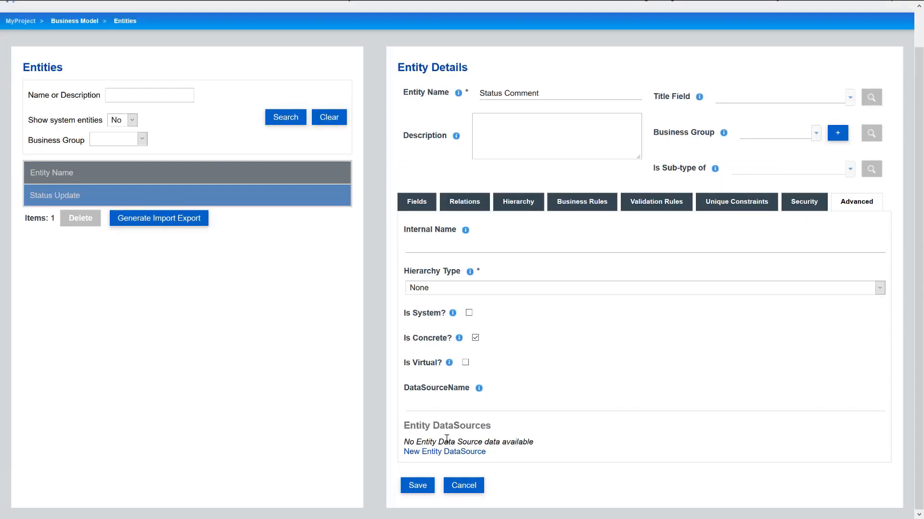
click(448, 451)
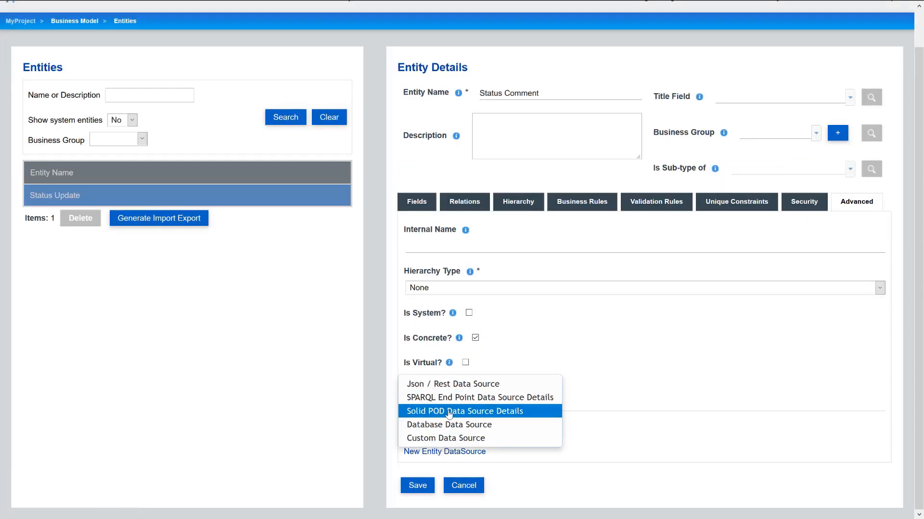
click(444, 410)
- Map it to the apps# namespace, type StatusUpdateComment, document statusupdatecomments.ttl, and save
scroll(461, 393, down, 5)
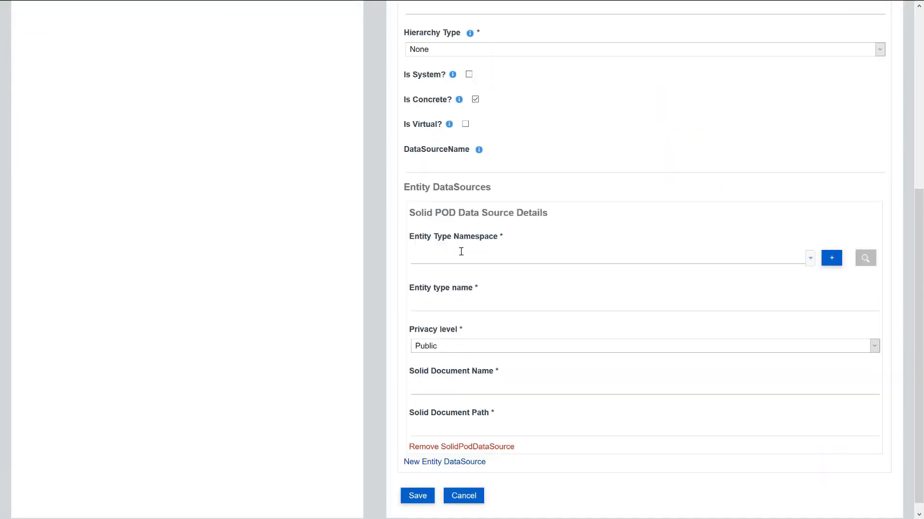
click(459, 253)
click(467, 306)
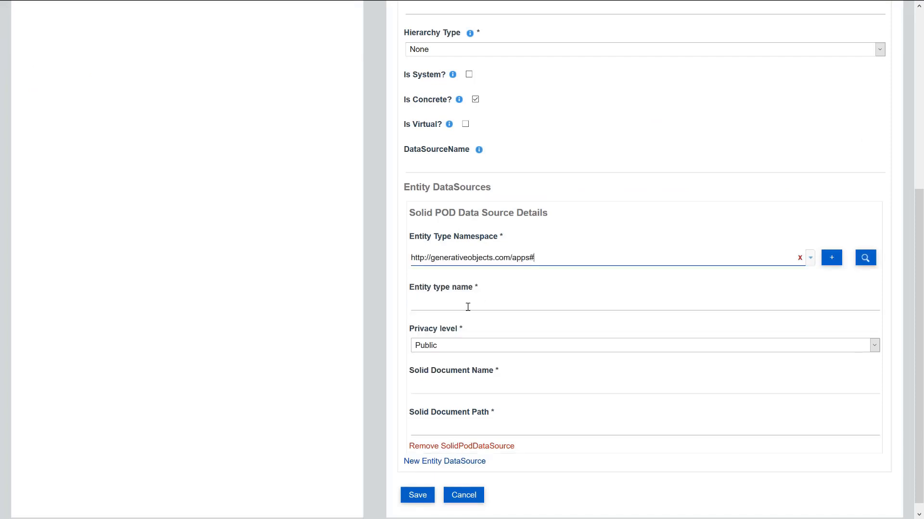
click(468, 306)
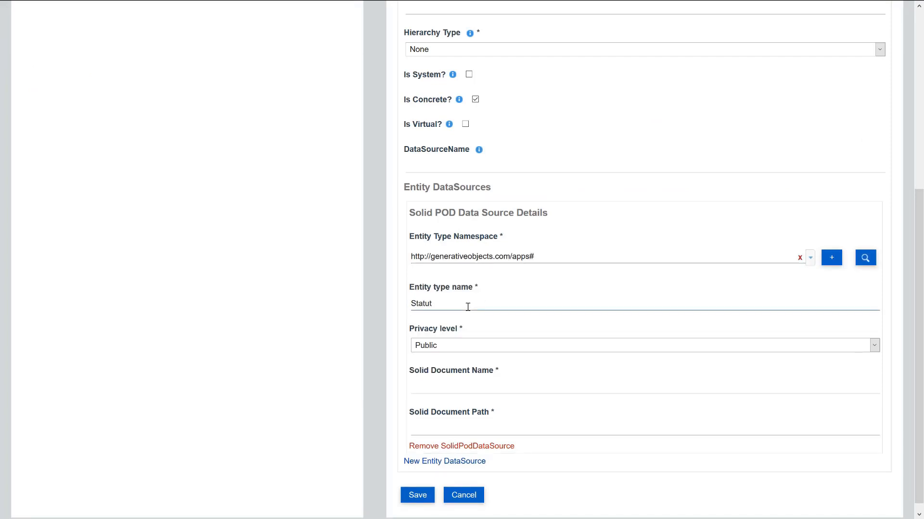
text(StatusUpdateComment)
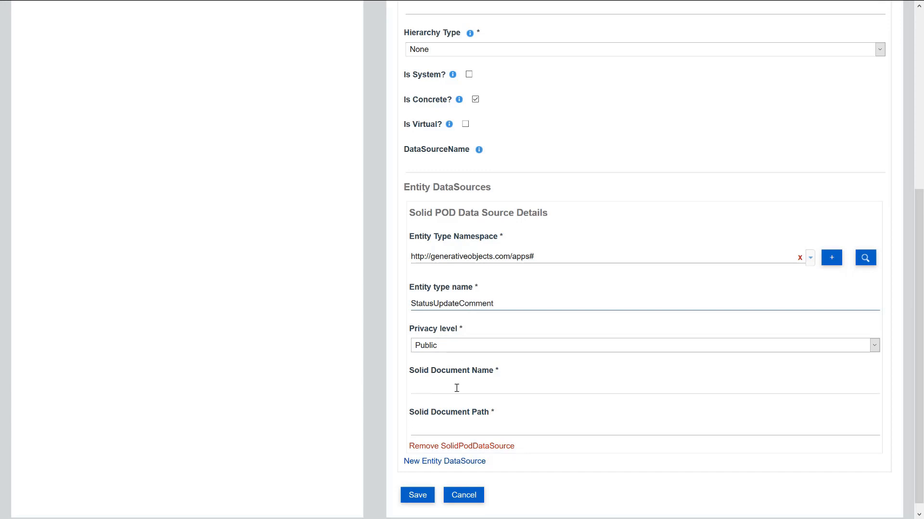
click(456, 388)
text(statusu)
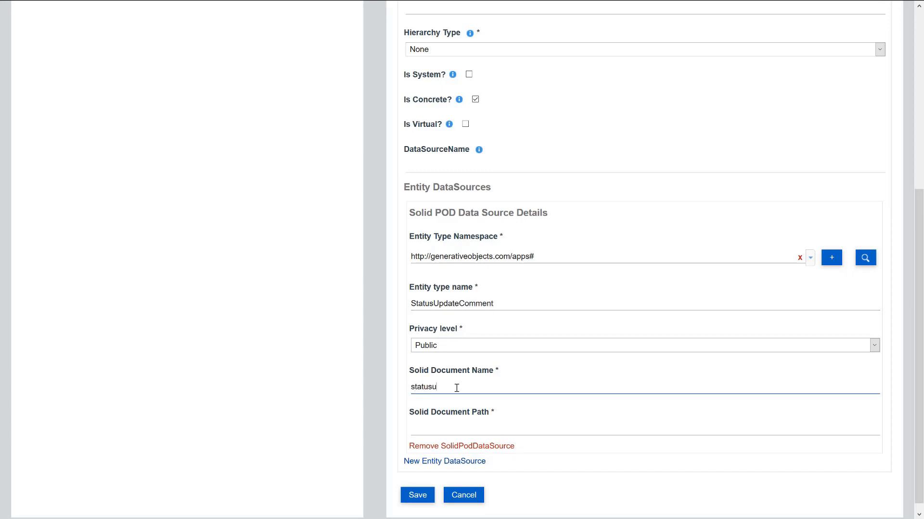
text(pdatecomments.ttl)
click(474, 428)
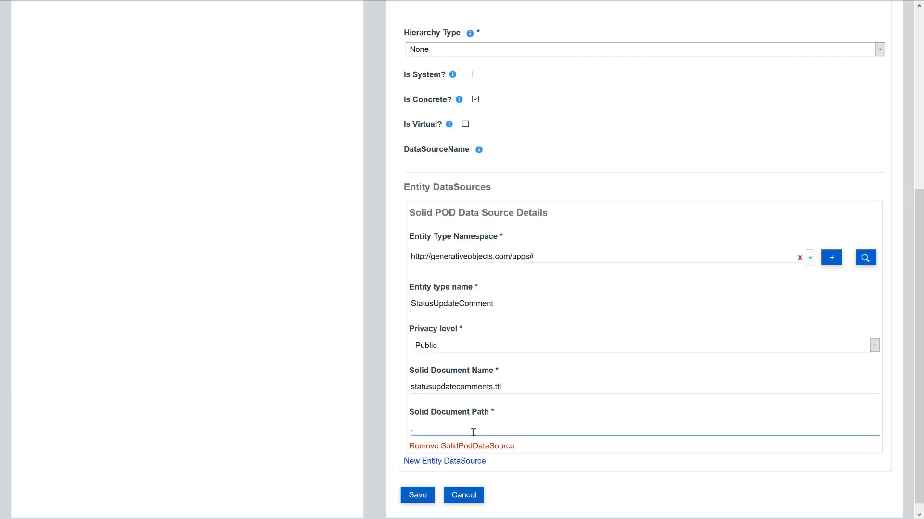
text(.)
click(424, 495)
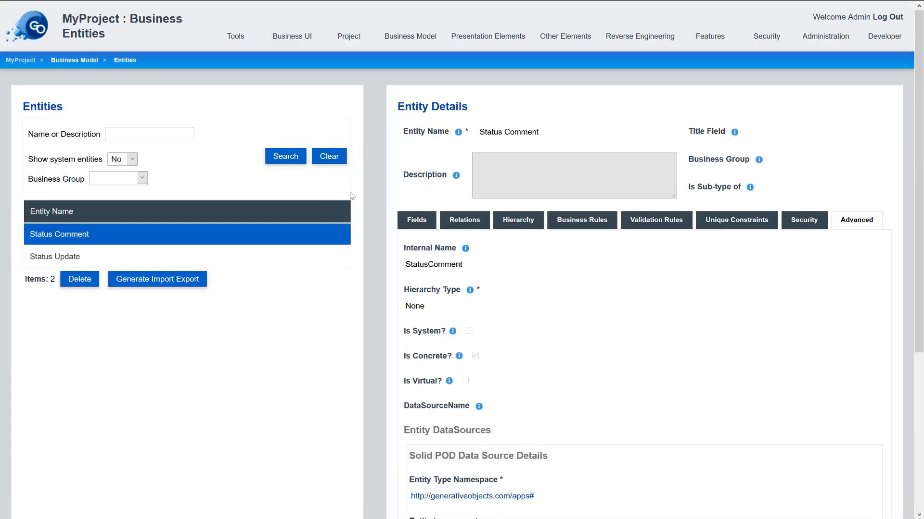
- Add a 'Comment' text field mapped to the rdf-schema# namespace with type 'label'
click(404, 221)
click(474, 375)
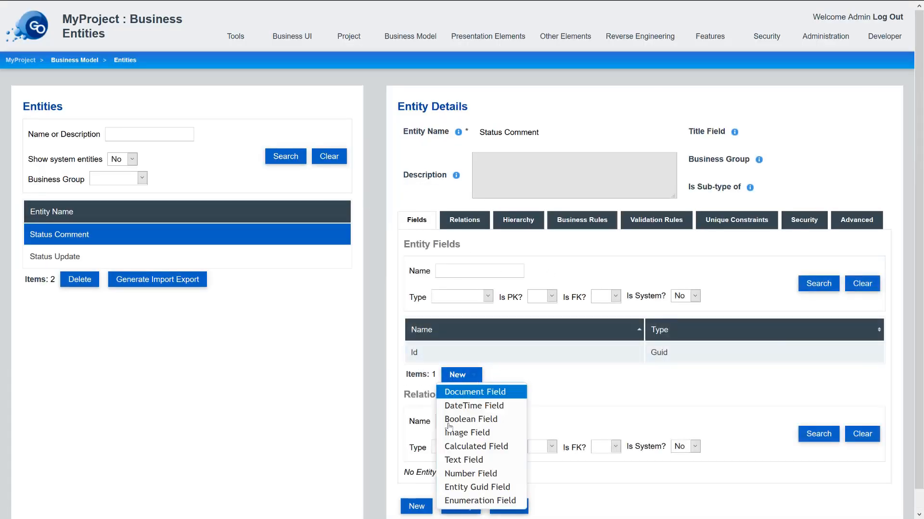
click(464, 460)
click(234, 181)
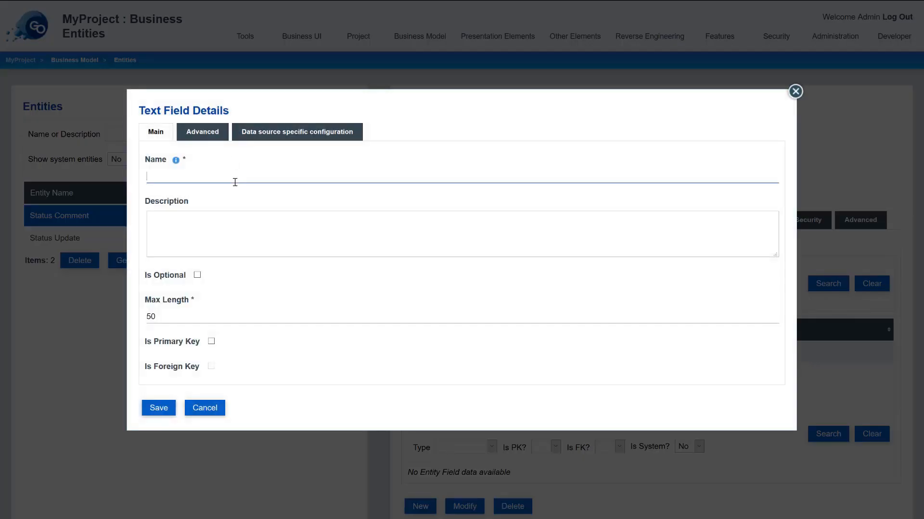
text(Comment)
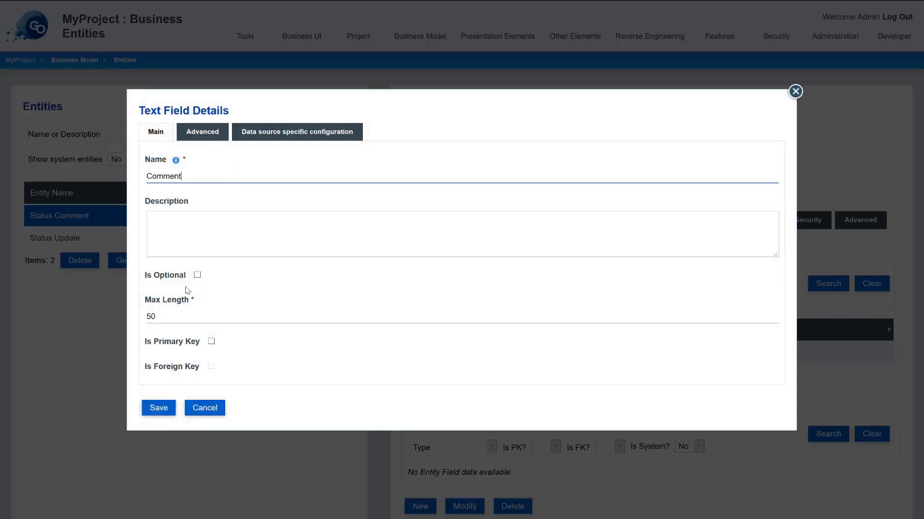
click(286, 136)
click(202, 260)
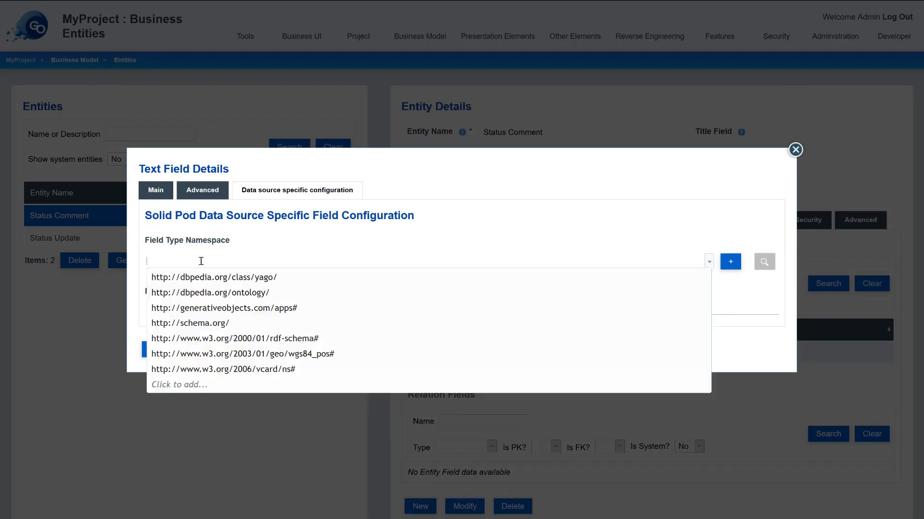
click(246, 339)
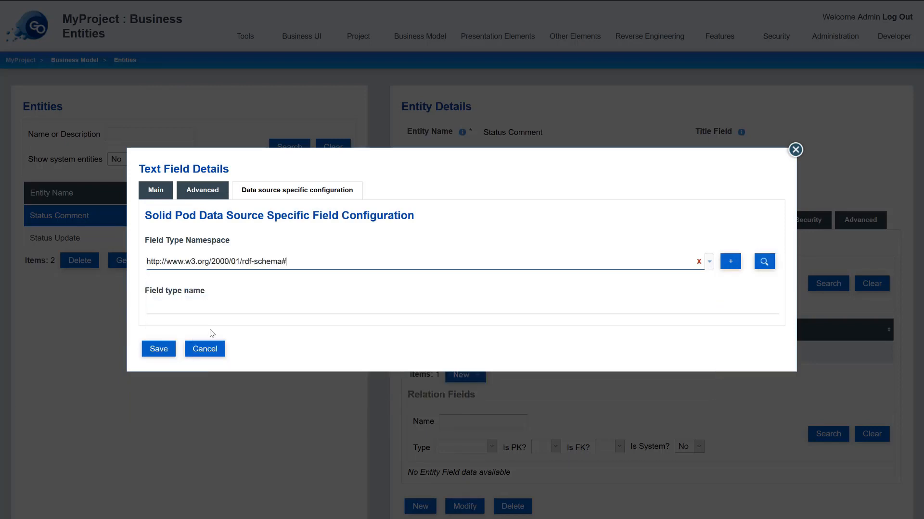
click(193, 311)
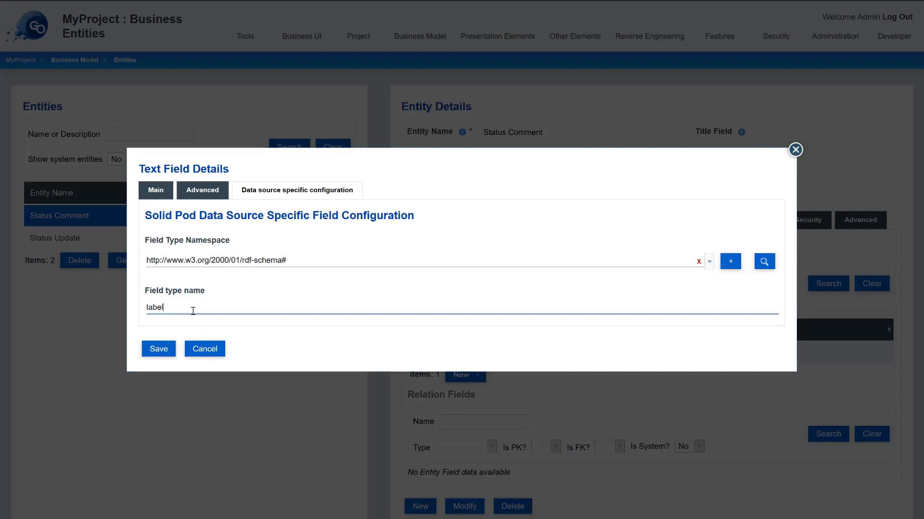
click(159, 349)
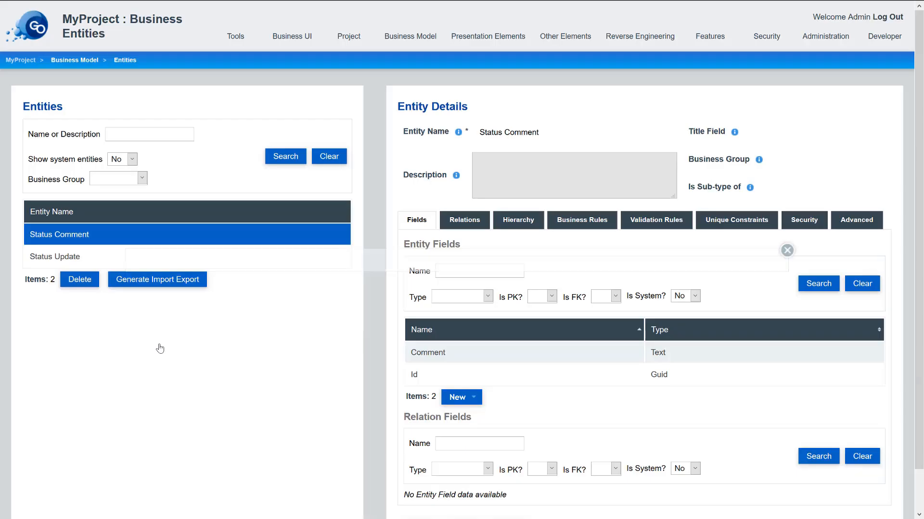
click(458, 398)
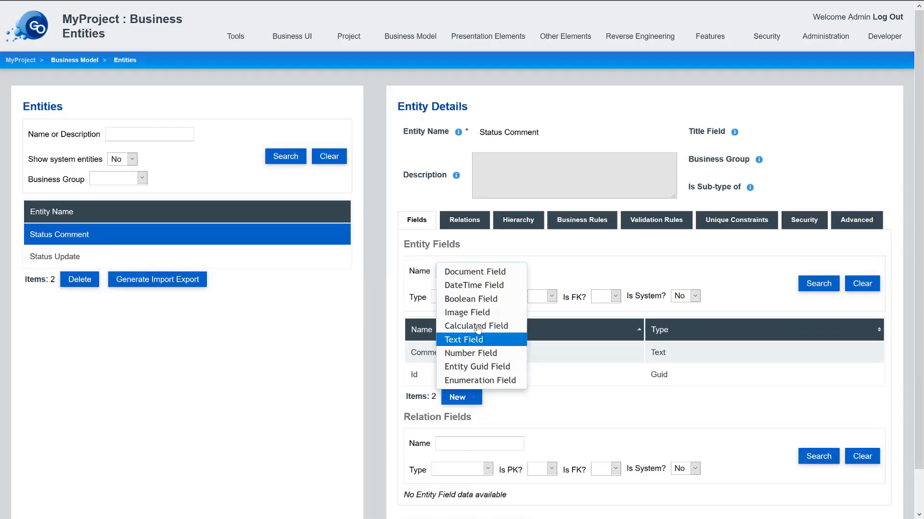
click(473, 285)
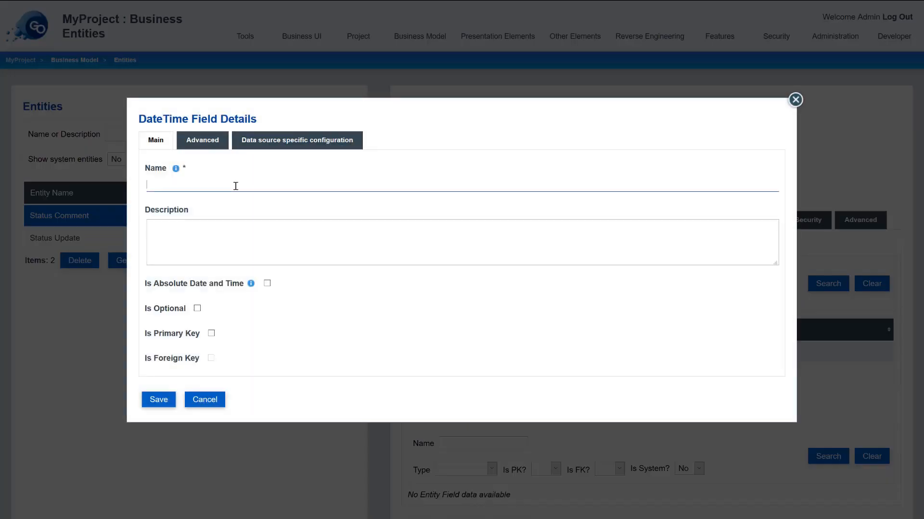
click(254, 223)
click(296, 140)
click(194, 259)
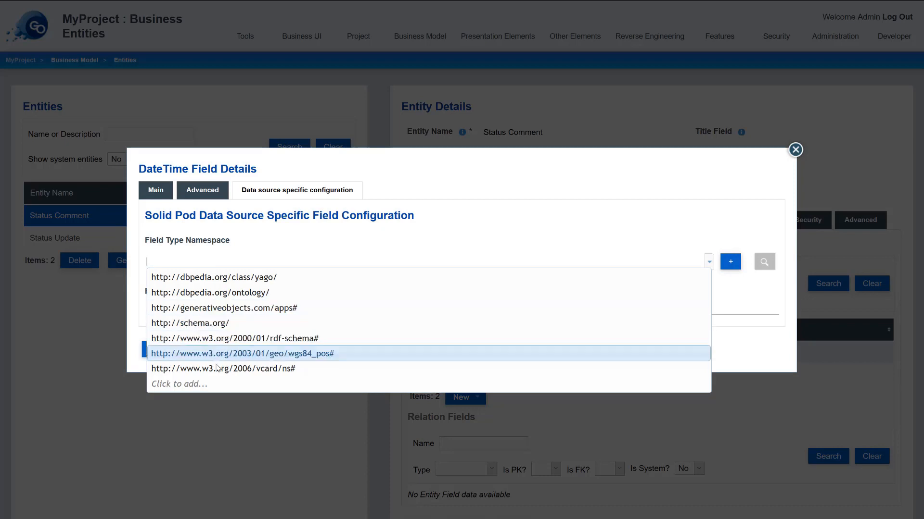
click(216, 324)
click(194, 312)
text(startDate)
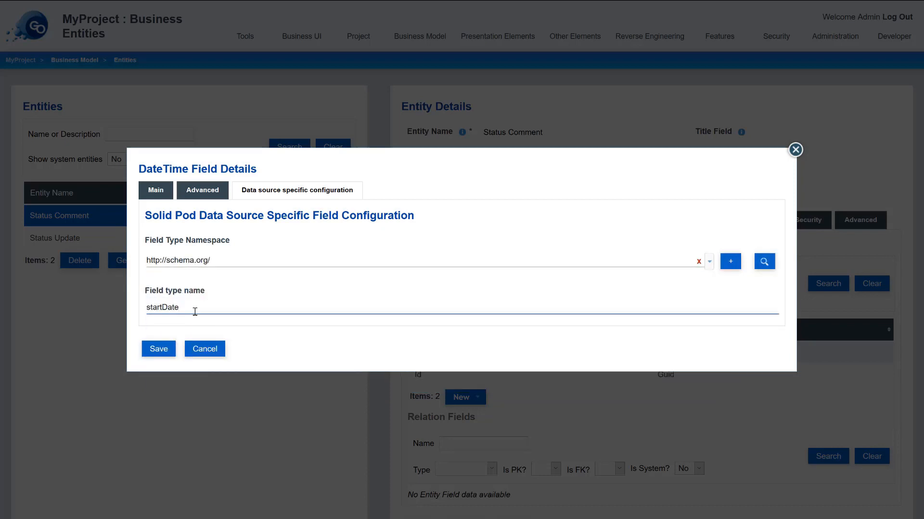
click(153, 353)
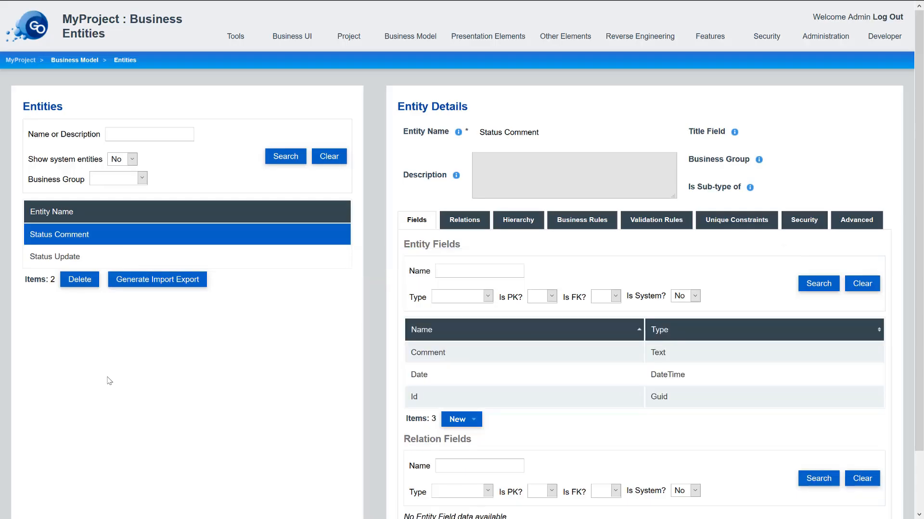
- Add calculated string field 'User WebId Link' whose value reference is the pasted {GOUserWebId} link expression
click(473, 420)
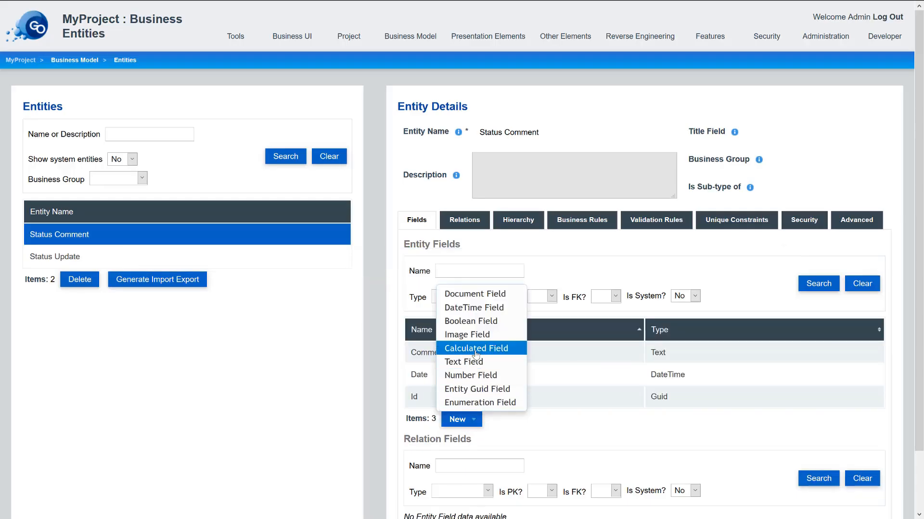
click(474, 351)
click(237, 207)
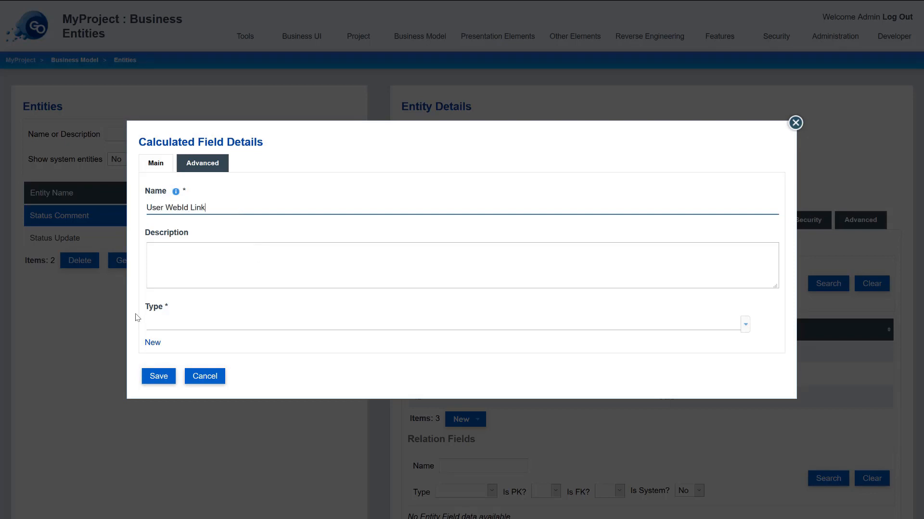
click(162, 325)
text(string)
key(Return)
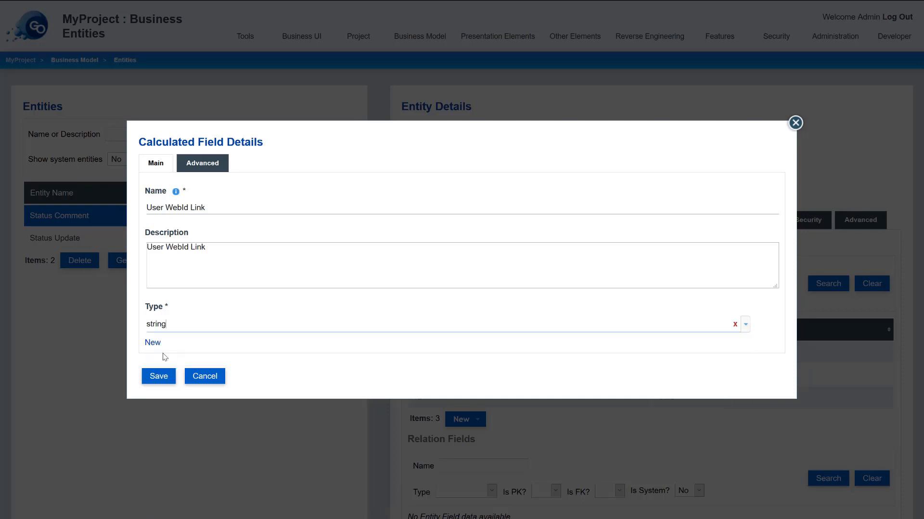
click(152, 343)
click(164, 368)
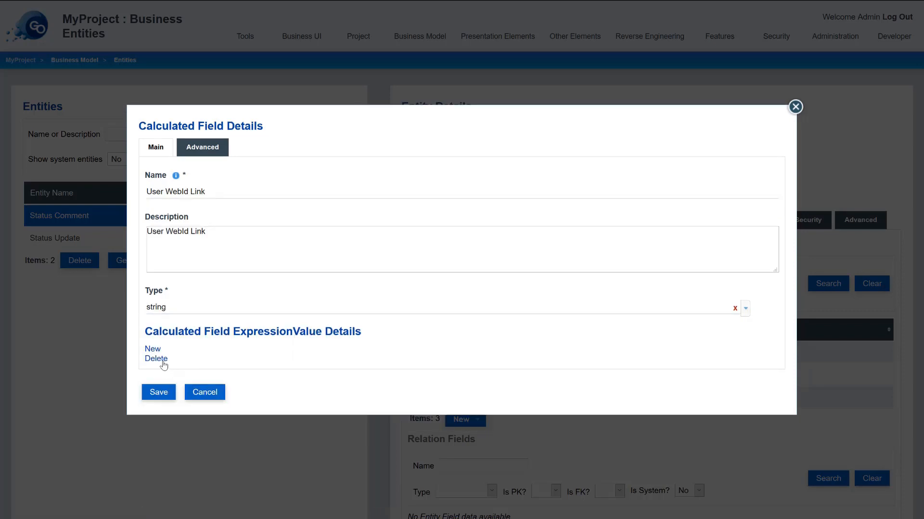
click(152, 349)
click(191, 376)
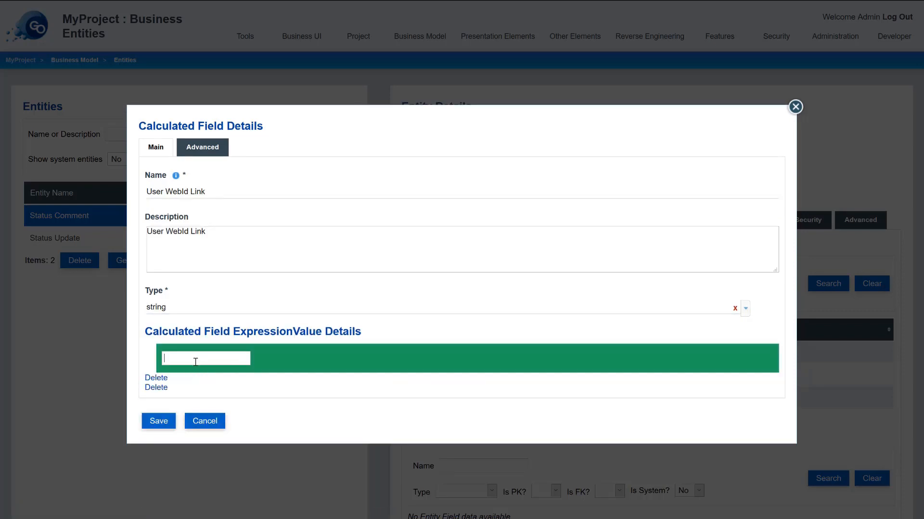
key(ctrl+v)
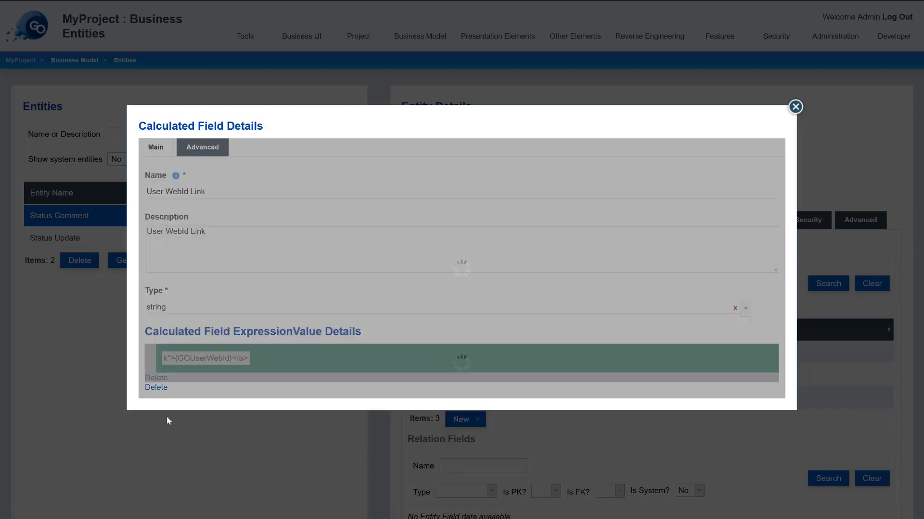
click(159, 421)
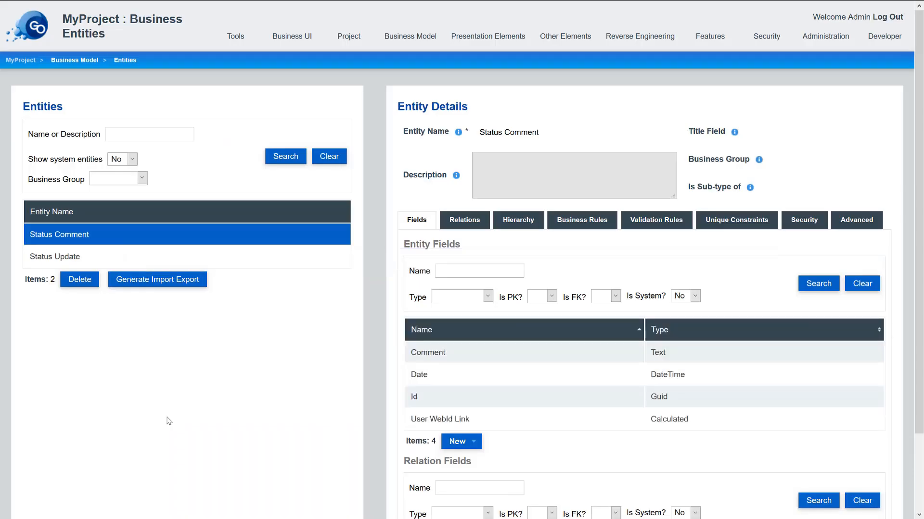
- Create a DefaultValue business rule that sets the Date field to %NOW%
click(577, 226)
click(454, 333)
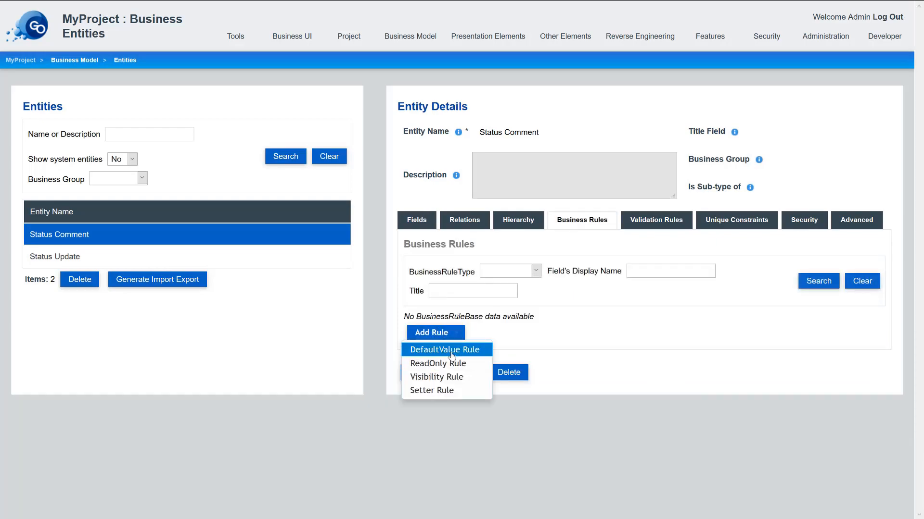
click(451, 356)
click(192, 237)
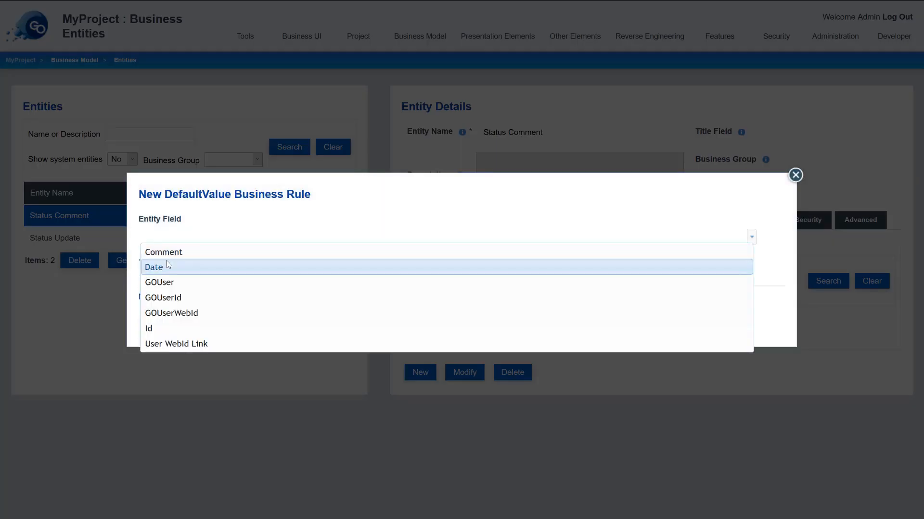
click(167, 267)
click(143, 299)
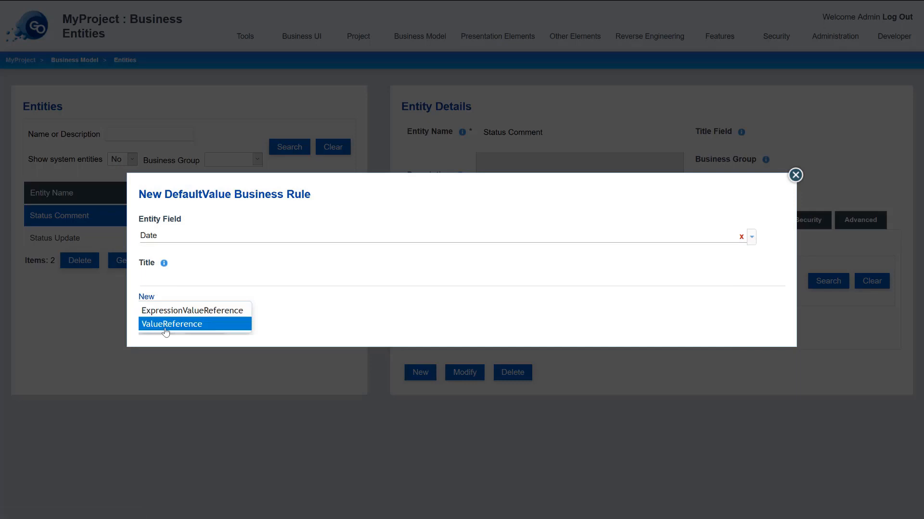
click(166, 324)
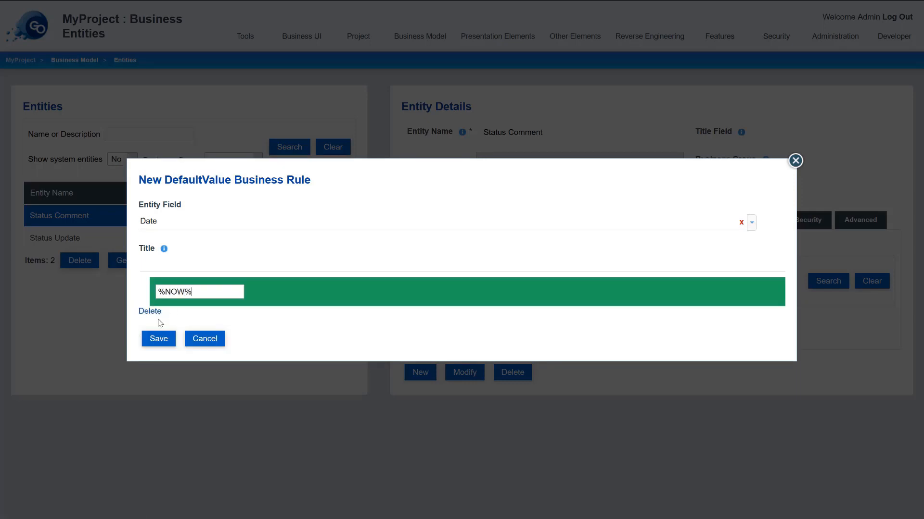
click(161, 339)
click(431, 221)
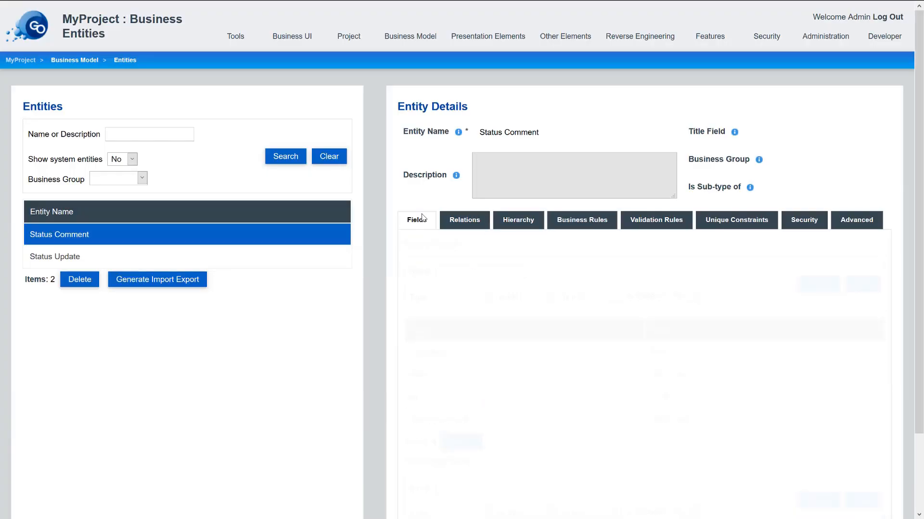
- Create a new entity named 'User Profile' and replace its database data source with Solid POD
scroll(444, 469, down, 2)
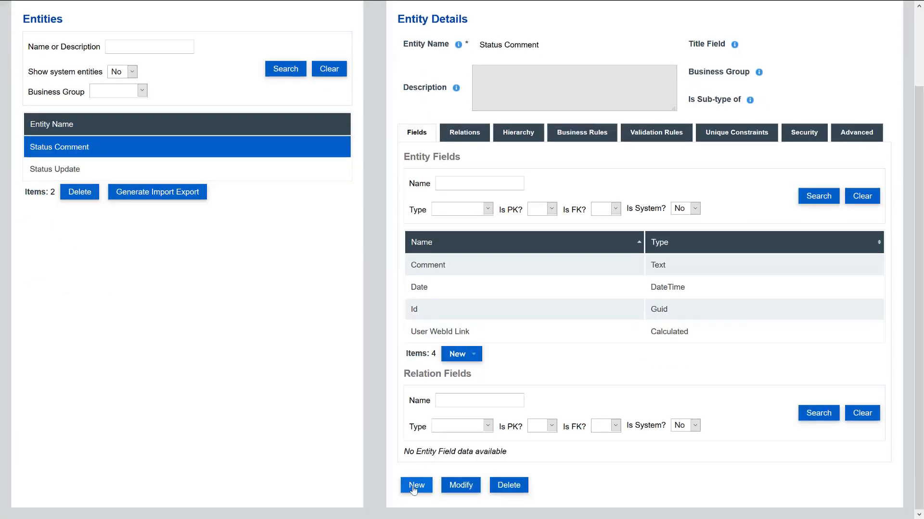
click(417, 486)
click(499, 137)
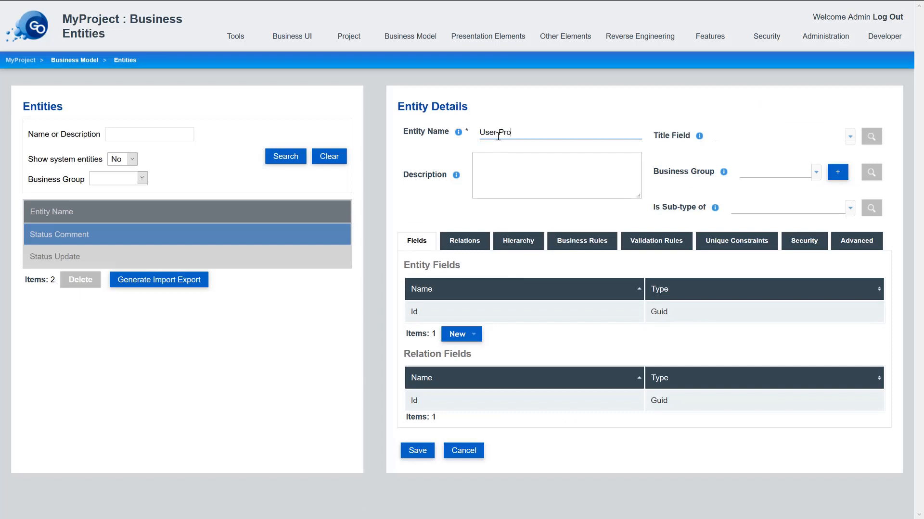
text(User Profile)
click(856, 240)
scroll(502, 352, down, 1)
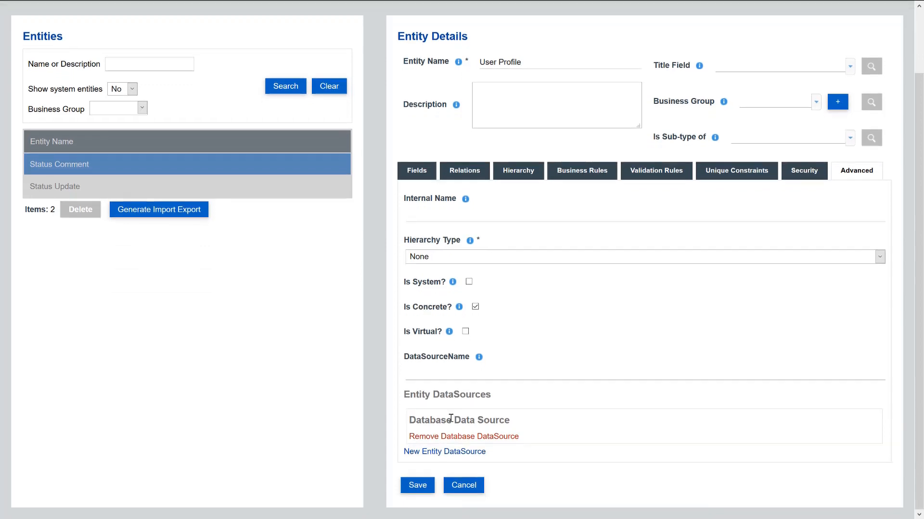
click(428, 435)
click(425, 452)
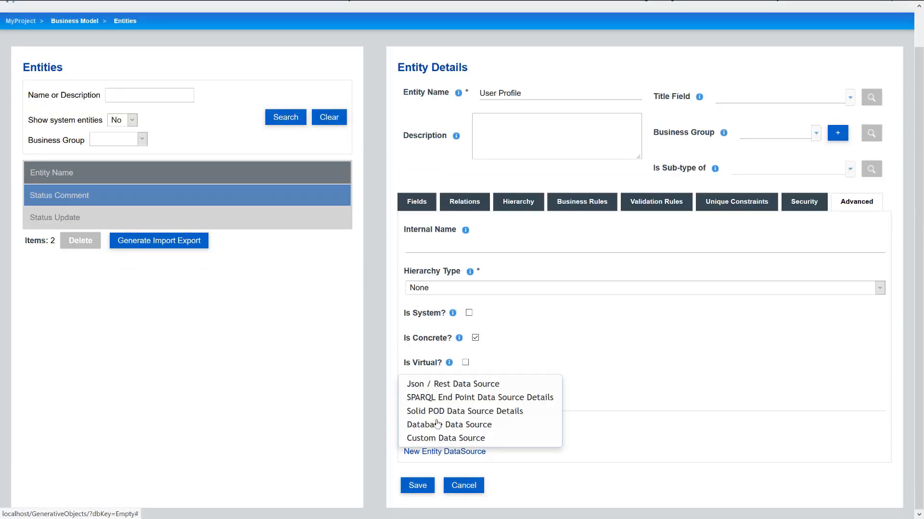
click(454, 413)
scroll(444, 407, down, 5)
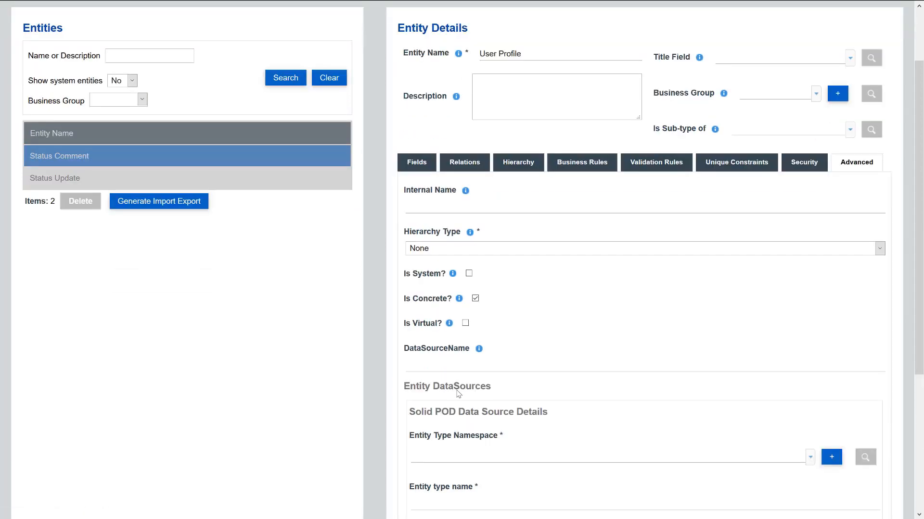
- Map the entity to schema.org Person, document card#me at path /profile, and save it
click(477, 259)
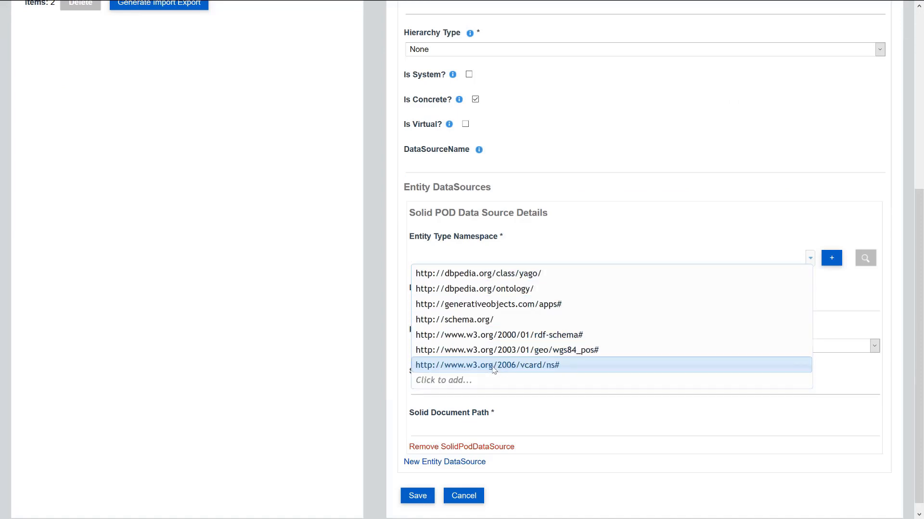
click(453, 320)
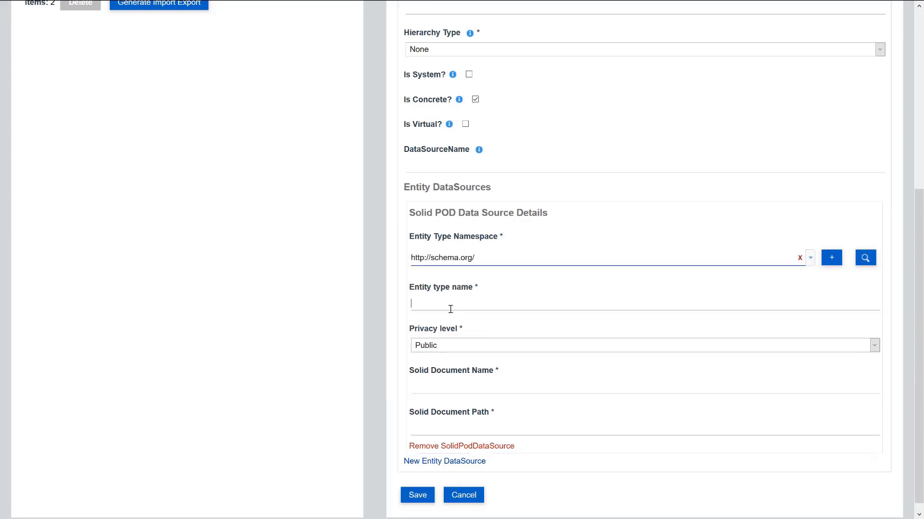
text(Person)
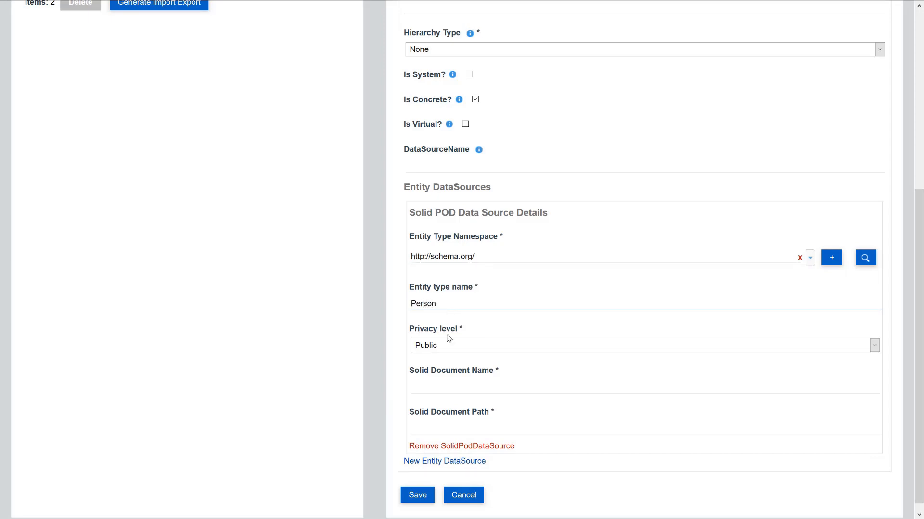
click(460, 387)
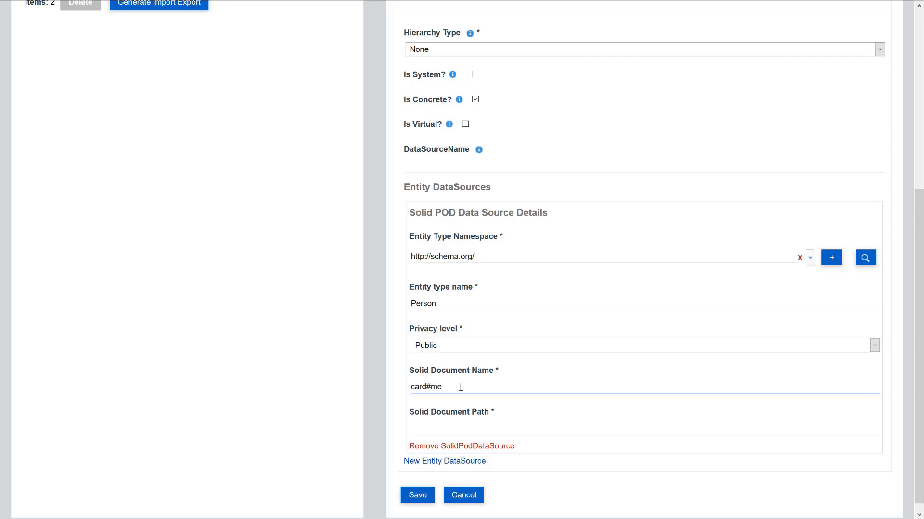
click(477, 429)
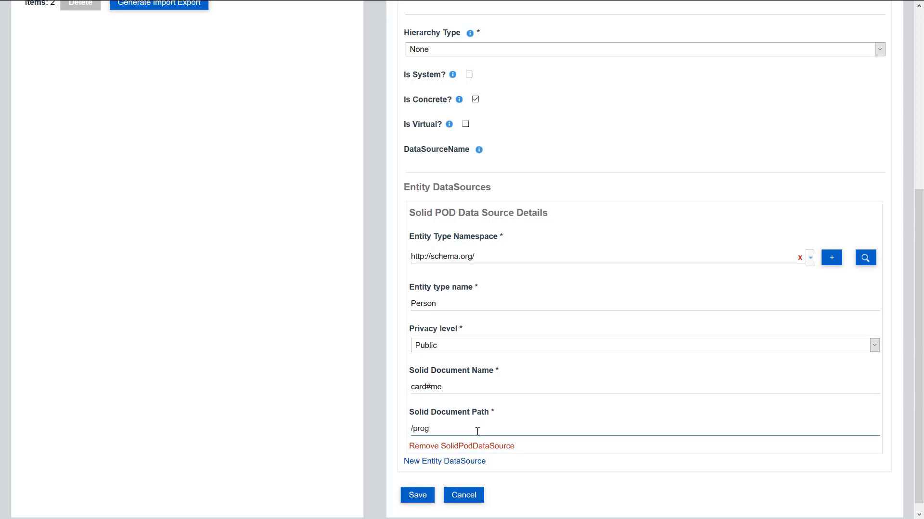
click(418, 495)
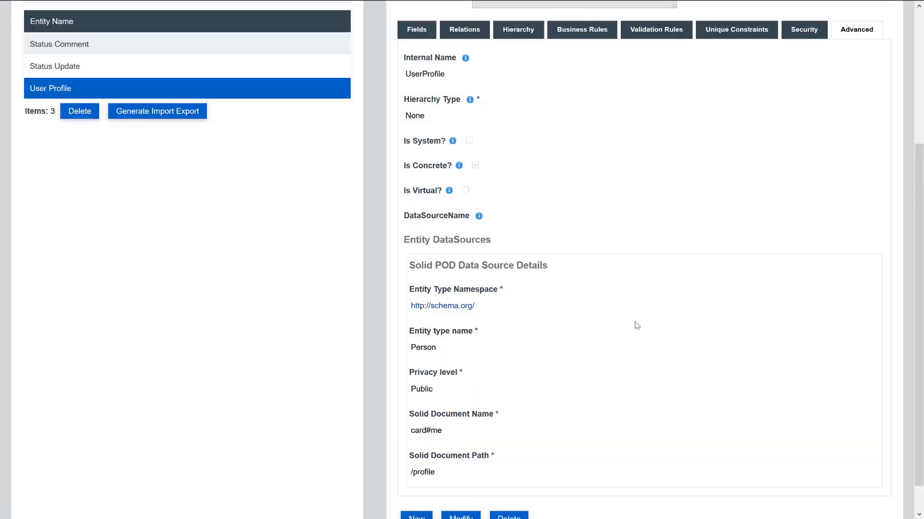
scroll(632, 291, up, 4)
- Delete User Profile's default Id field
click(413, 220)
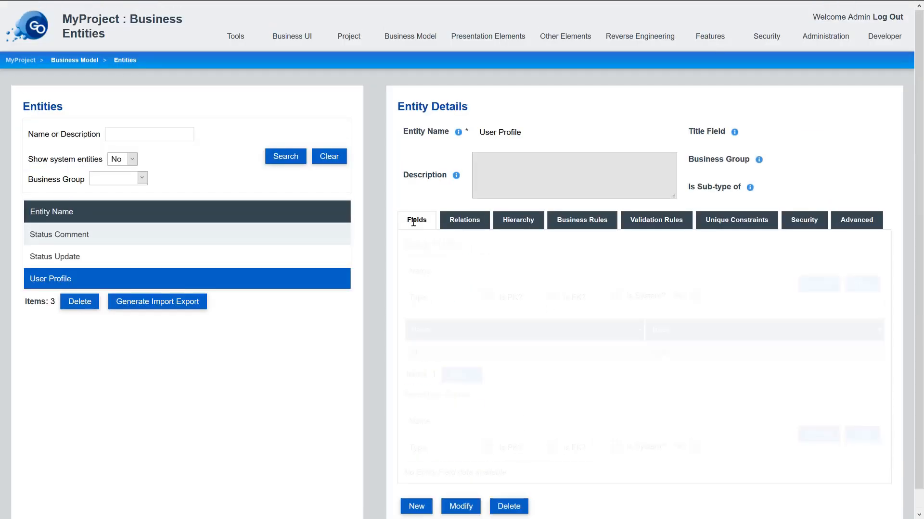
click(456, 351)
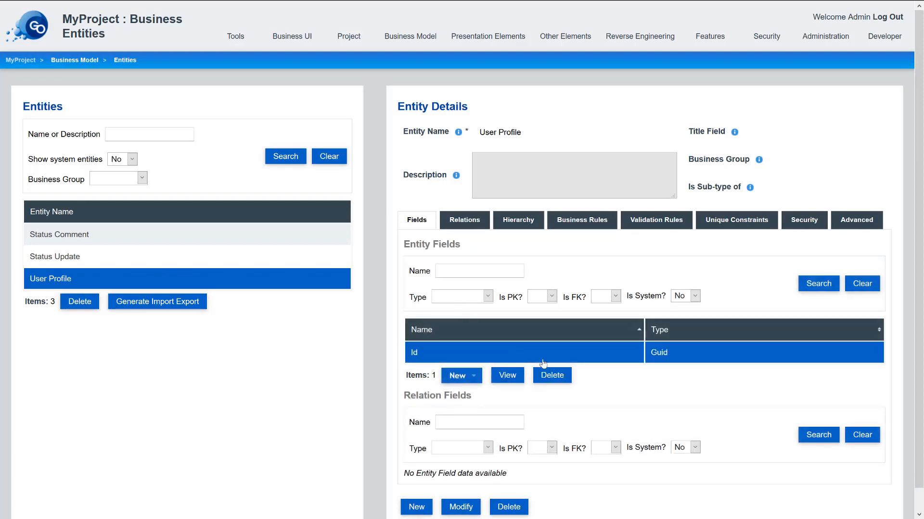
click(551, 375)
click(393, 286)
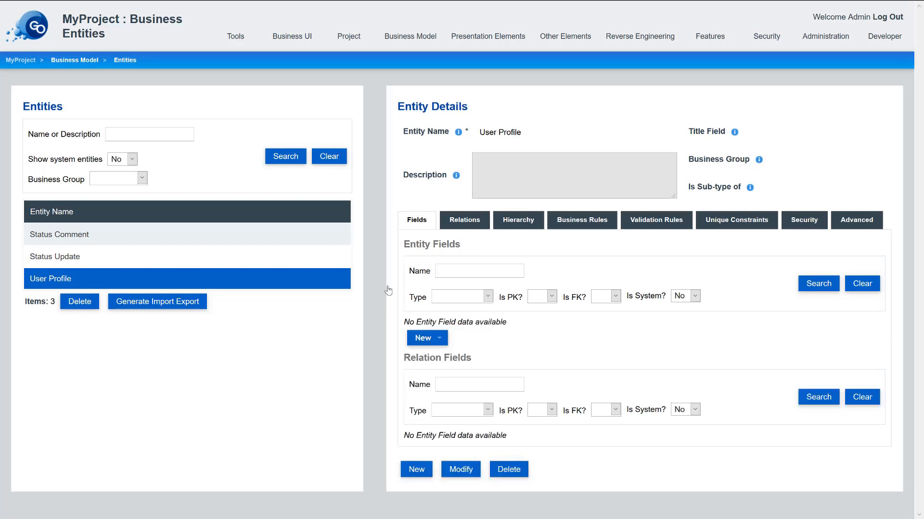
- Add an optional 'Full name' text field mapped to the vcard namespace as fn
click(442, 343)
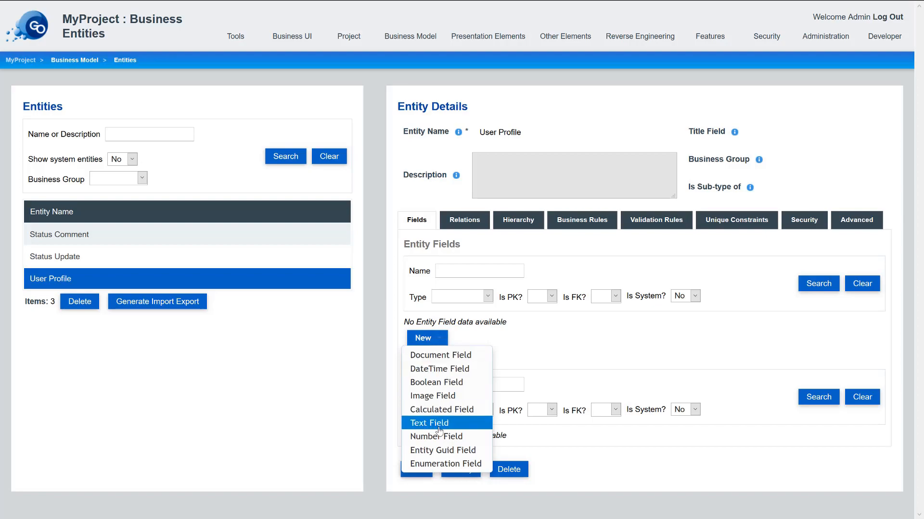
click(438, 423)
click(272, 182)
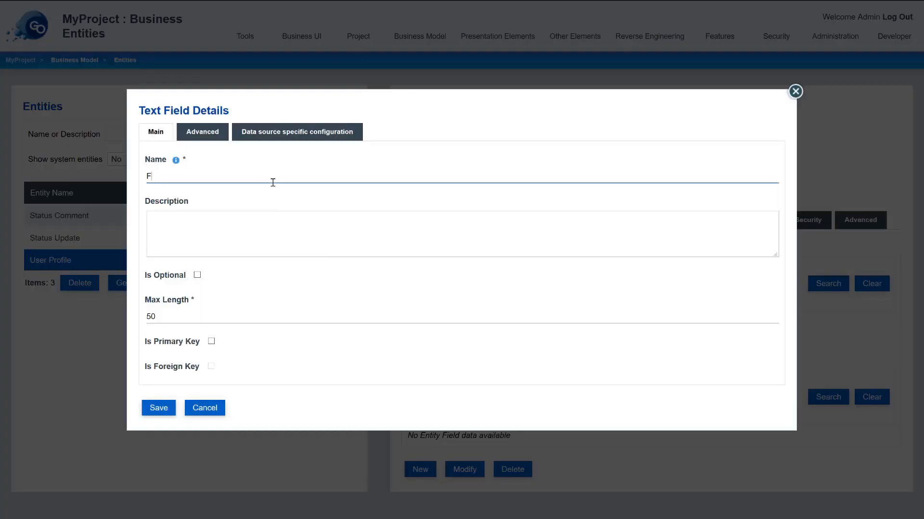
text(Full name)
click(283, 133)
click(273, 257)
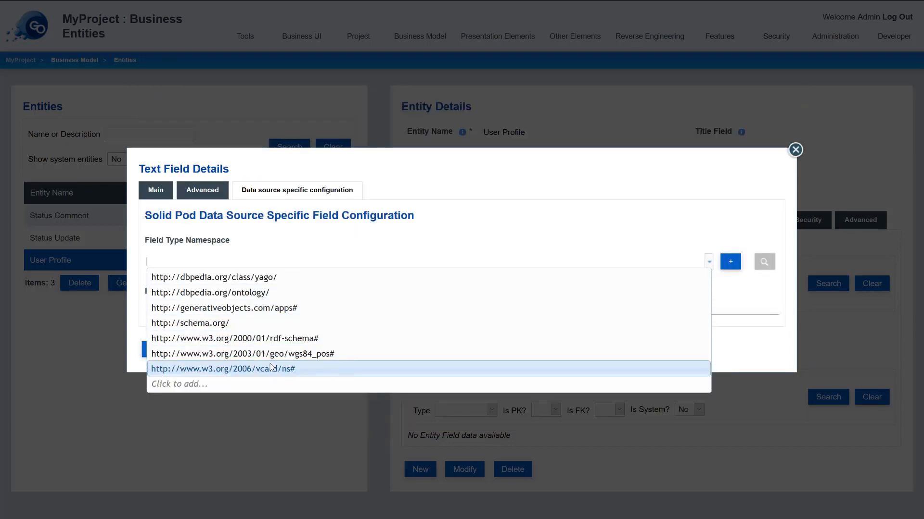
click(240, 369)
click(208, 306)
text(fn)
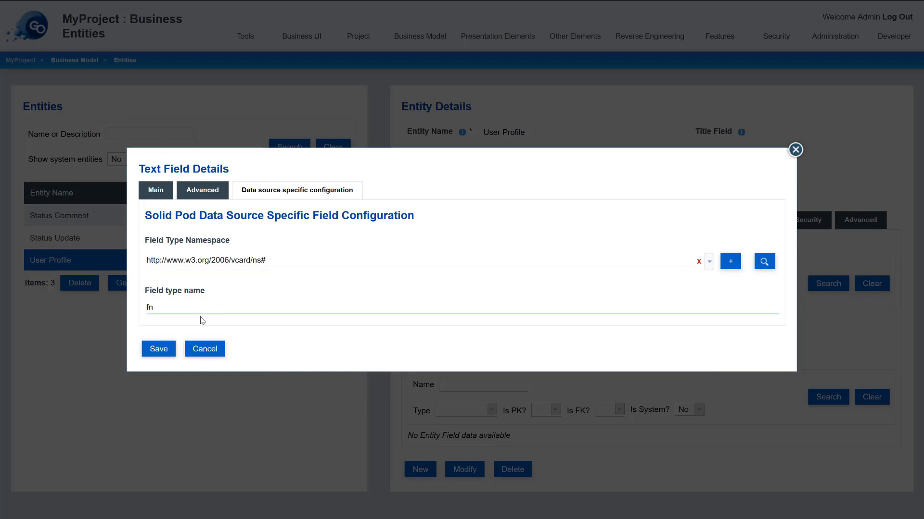
click(156, 190)
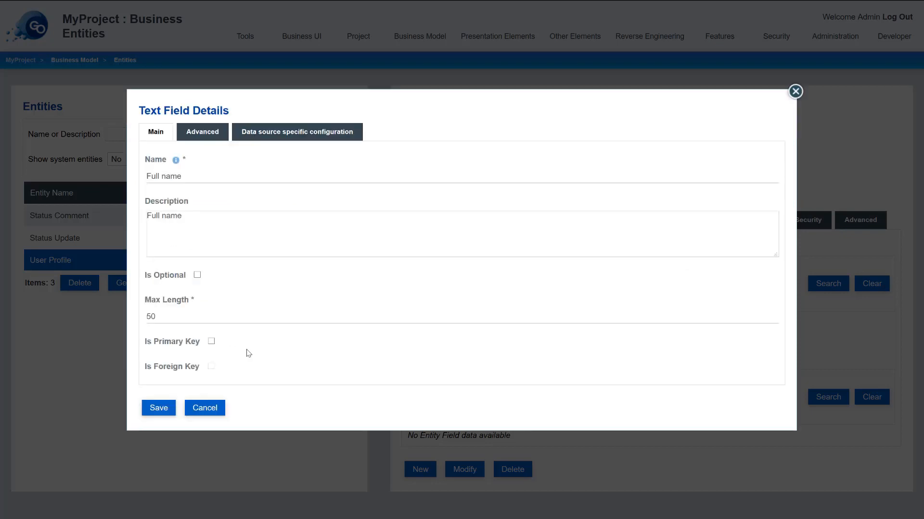
click(197, 275)
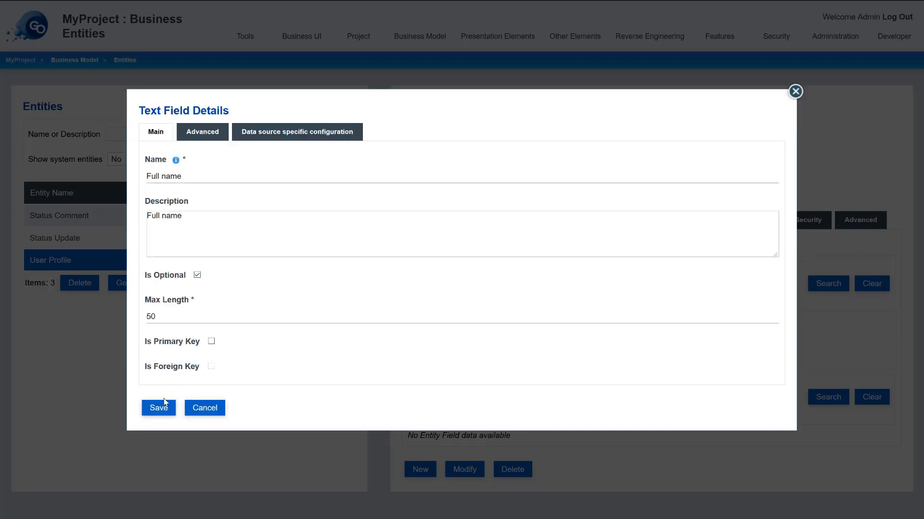
click(163, 403)
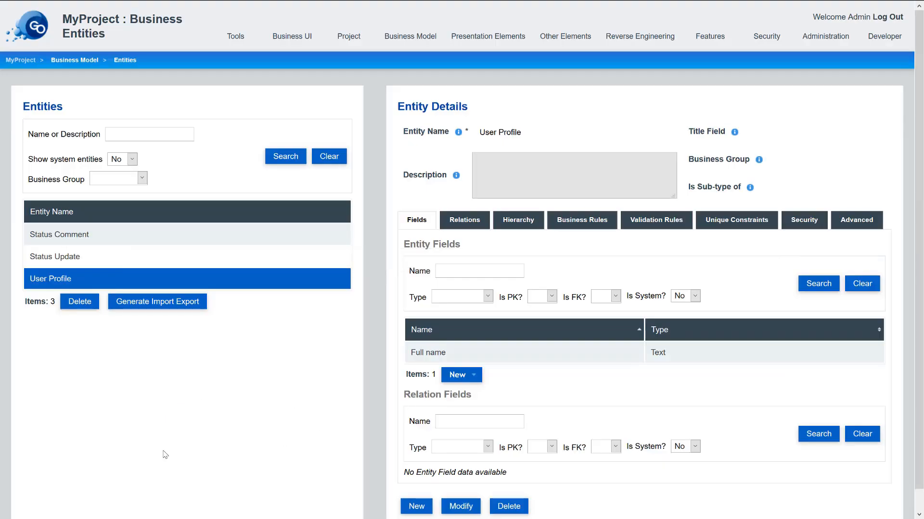
- Add an optional 'Organization name' text field mapped to vcard organization-name
click(478, 377)
click(474, 460)
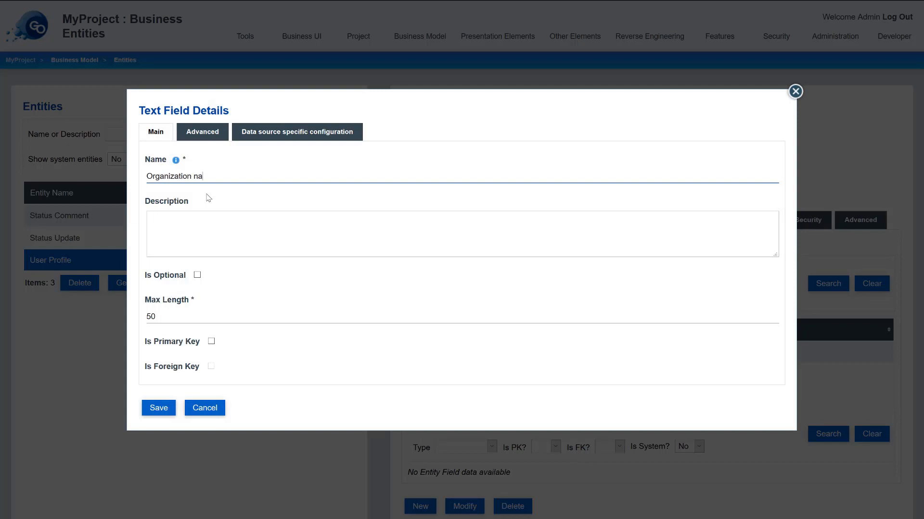
click(198, 275)
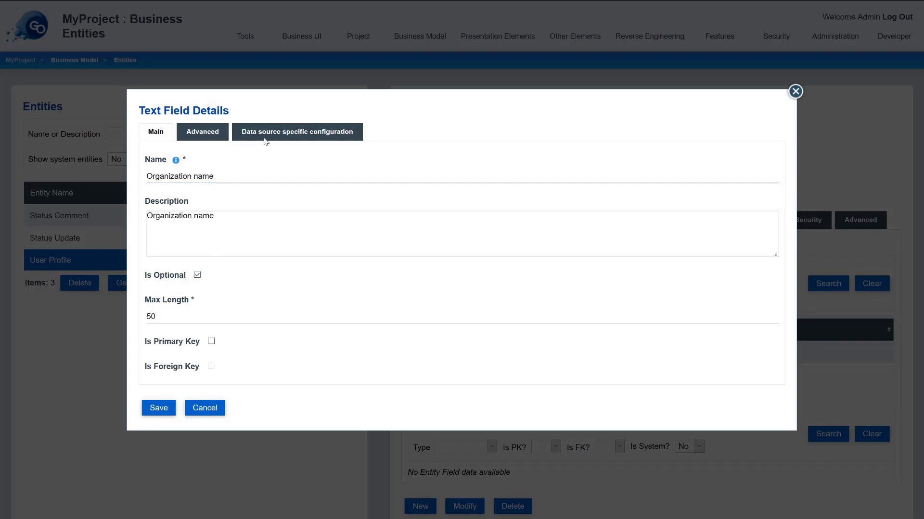
click(264, 137)
click(190, 258)
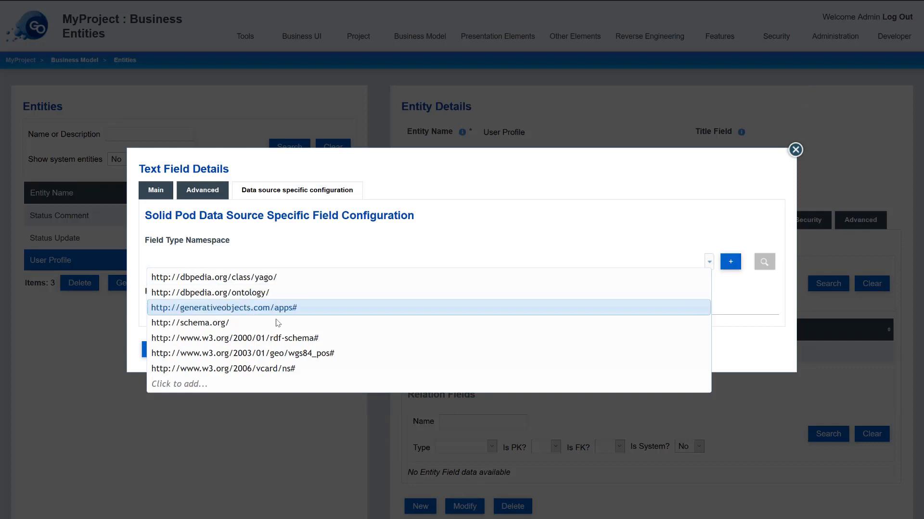
click(269, 369)
click(203, 310)
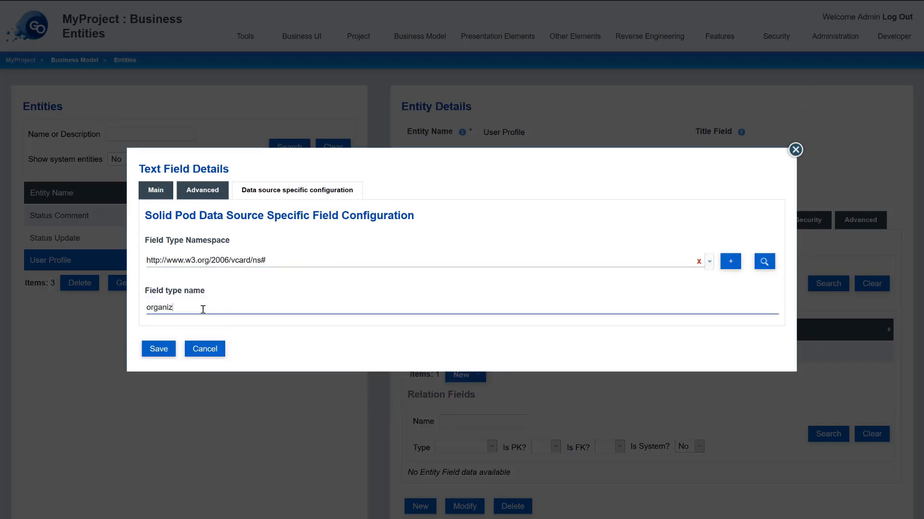
text(organization-)
text(name)
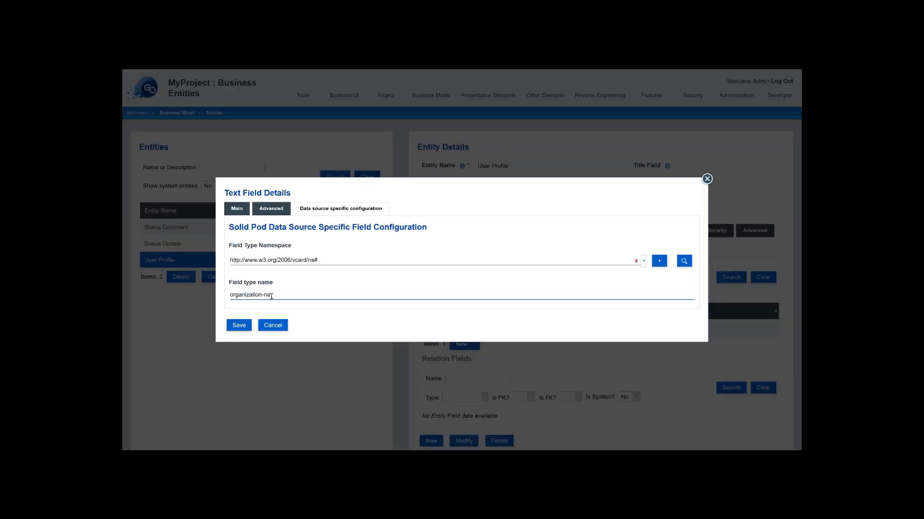
click(239, 326)
- Add an optional 'Role' text field mapped to vcard role
click(463, 360)
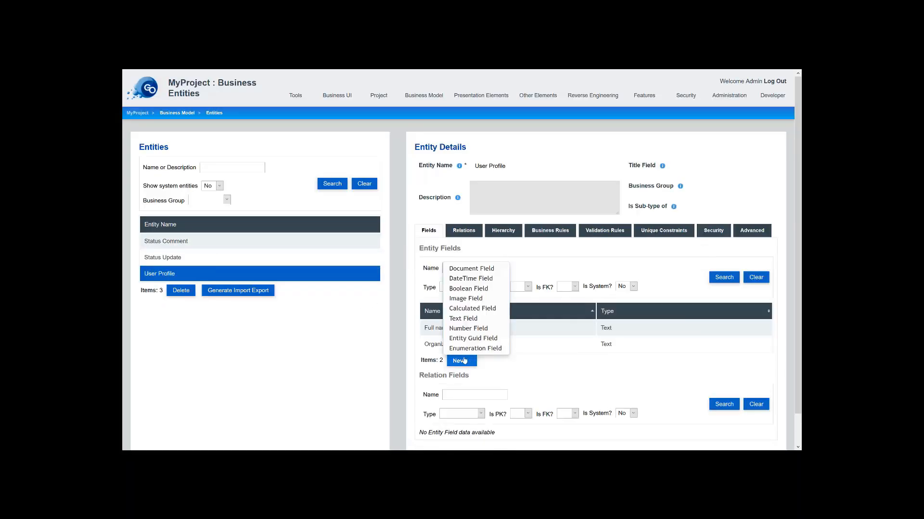
click(463, 319)
click(274, 198)
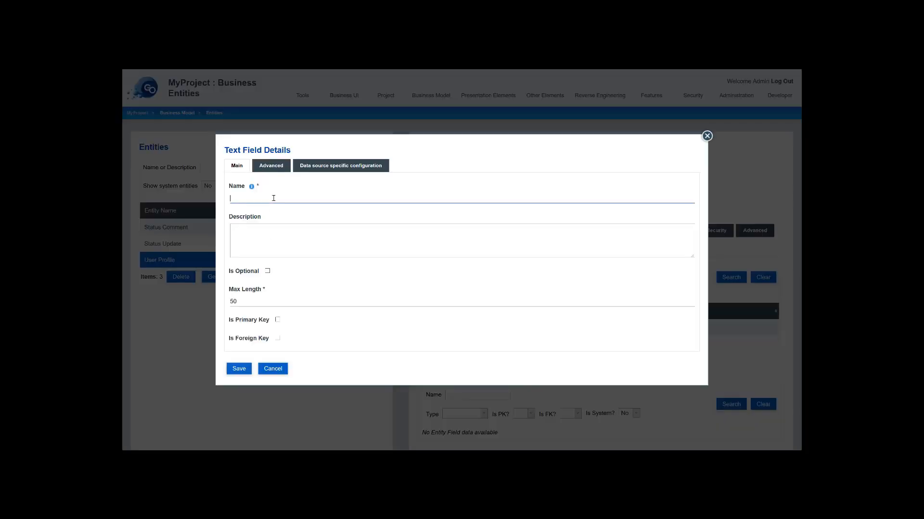
click(268, 270)
click(333, 169)
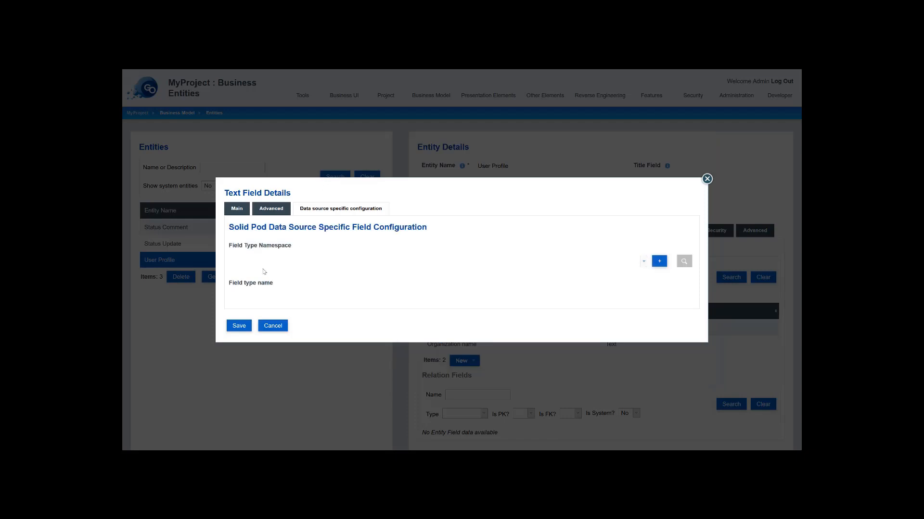
click(268, 259)
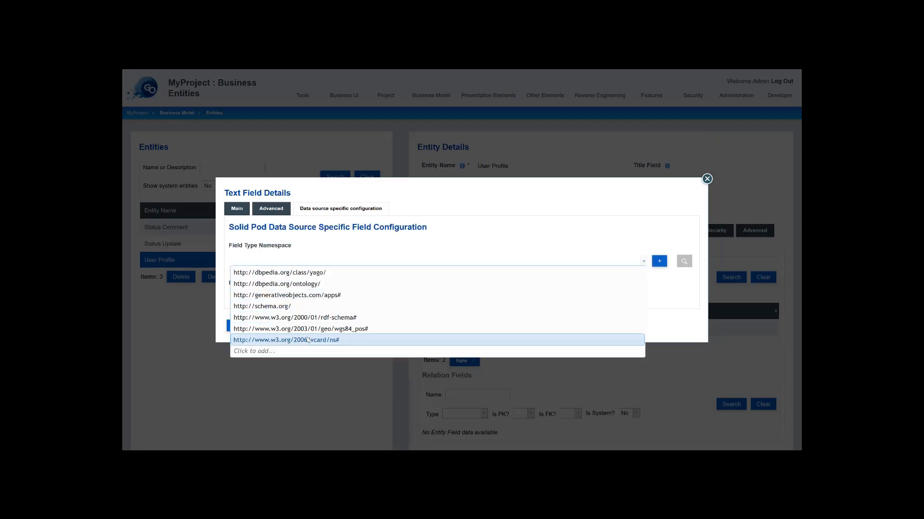
click(287, 340)
click(283, 295)
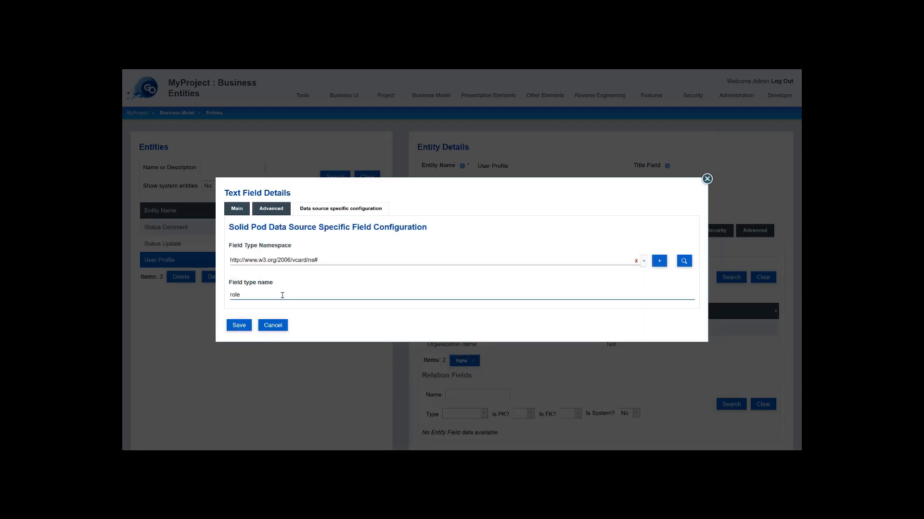
click(248, 325)
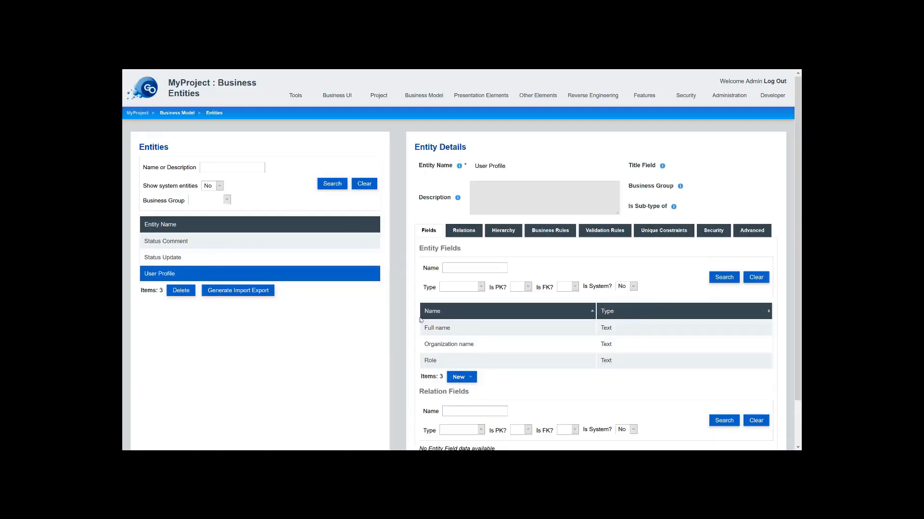
- Add calculated string field 'User WebId Link' to User Profile using the pasted {GOUserWebId} link expression
click(467, 378)
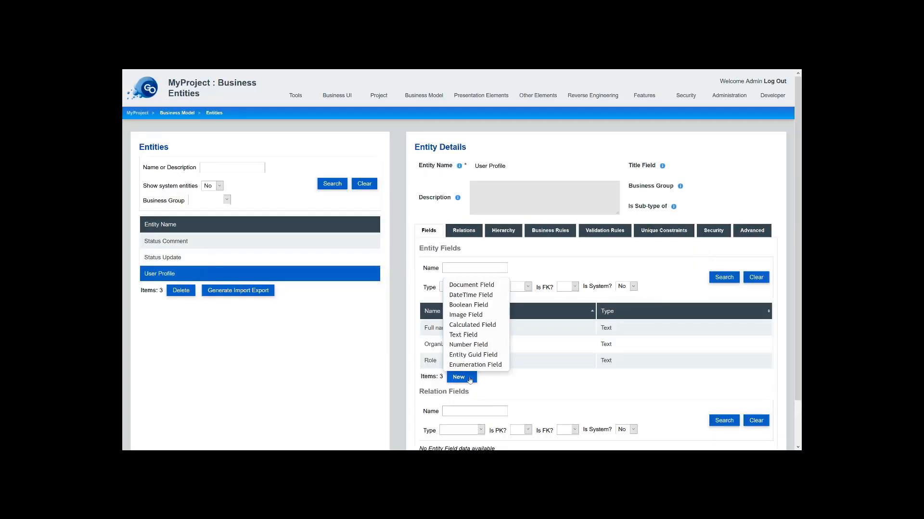
click(477, 326)
click(287, 221)
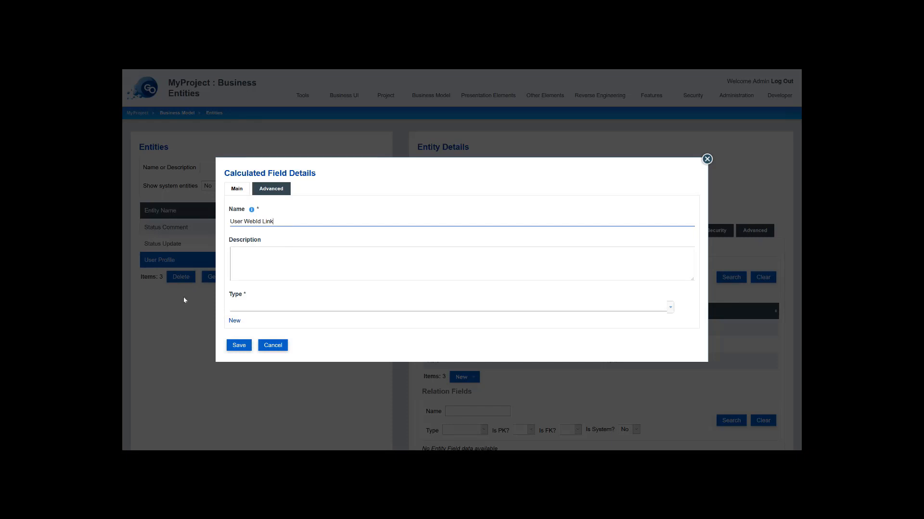
click(257, 307)
text(str)
click(259, 321)
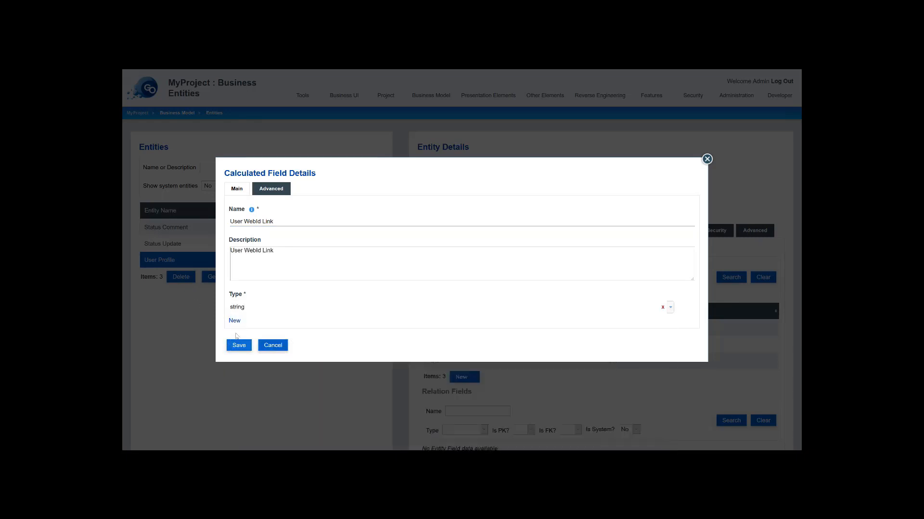
click(235, 321)
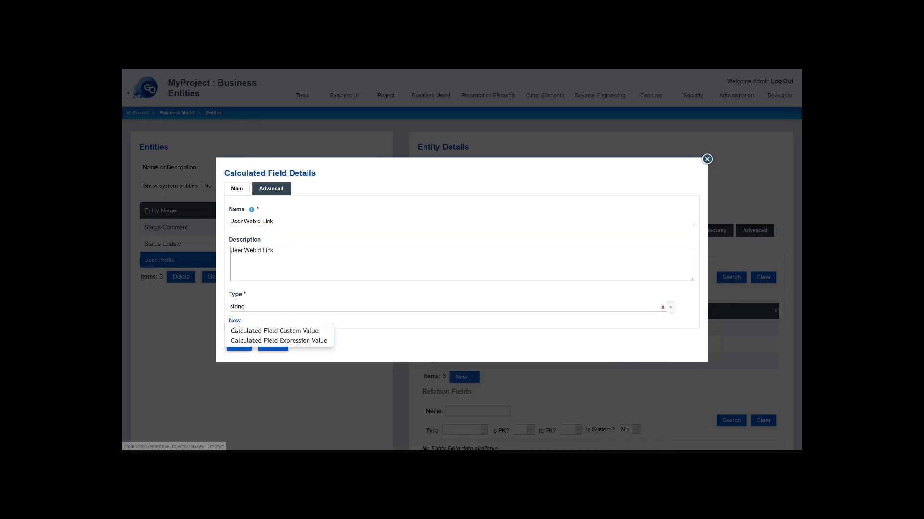
click(259, 341)
click(235, 325)
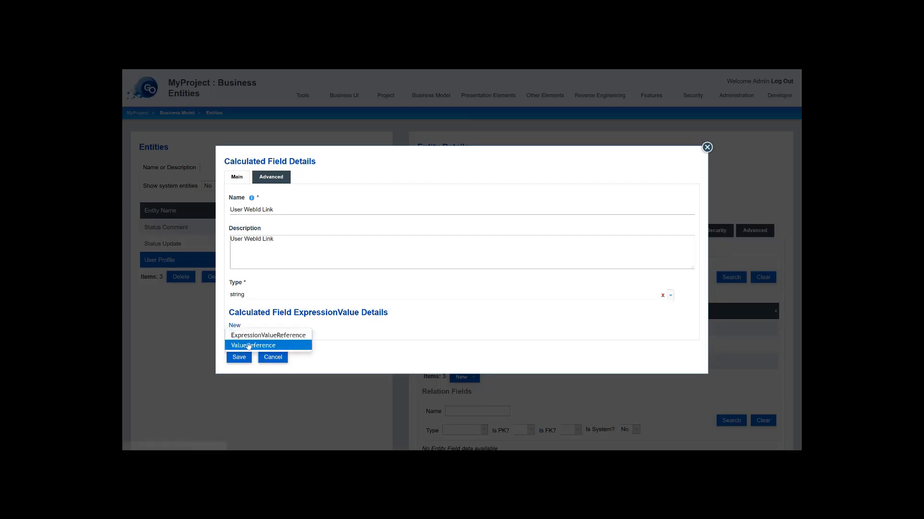
click(248, 345)
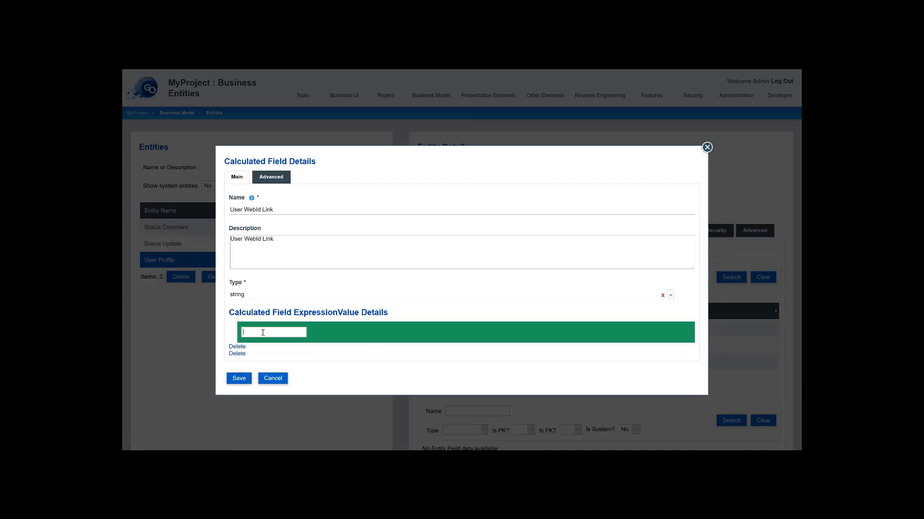
key(ctrl+v)
click(239, 378)
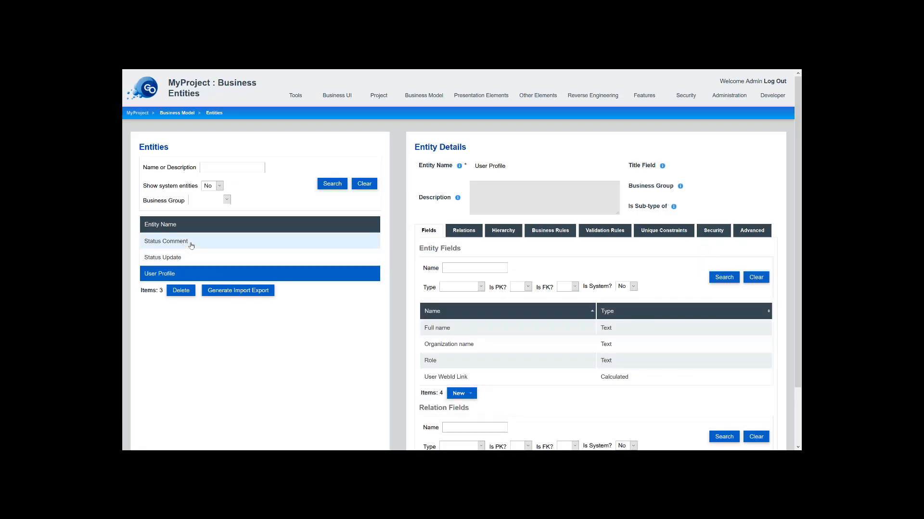
- Make Comment the title field of Status Comment
click(193, 245)
scroll(620, 320, down, 2)
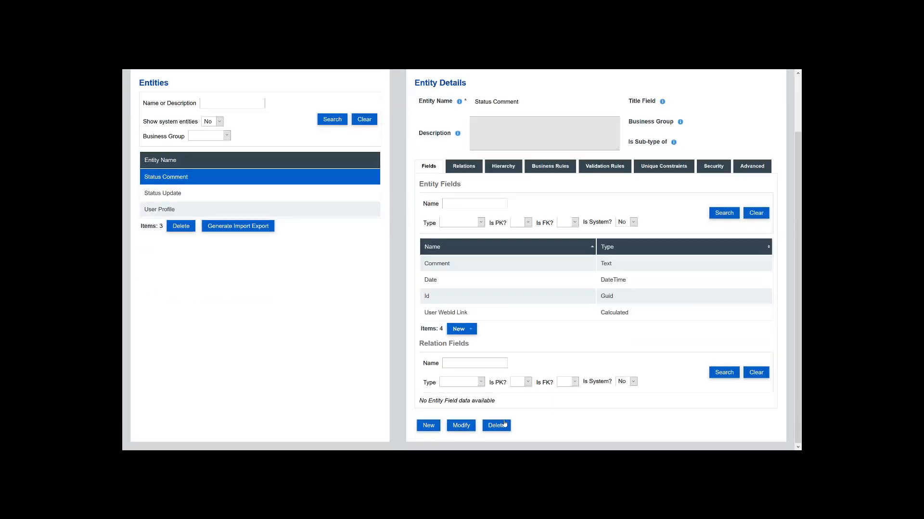
scroll(706, 148, up, 2)
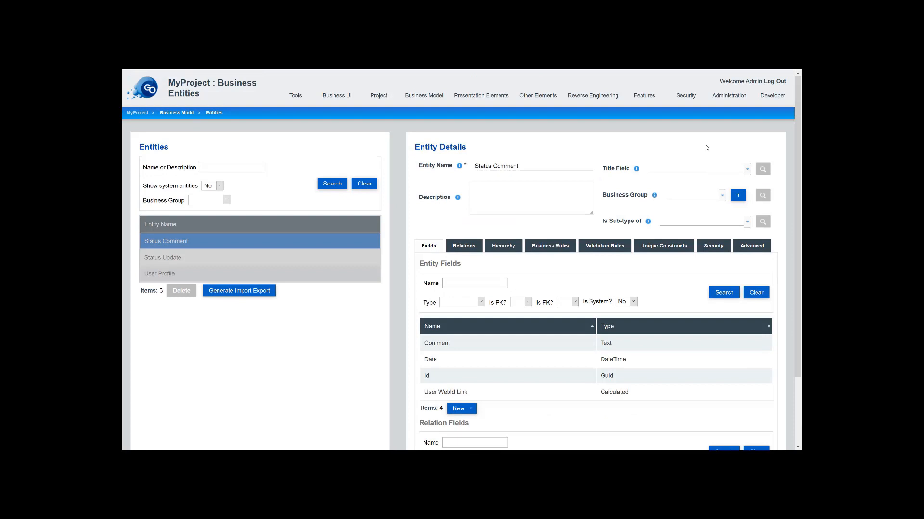
click(664, 168)
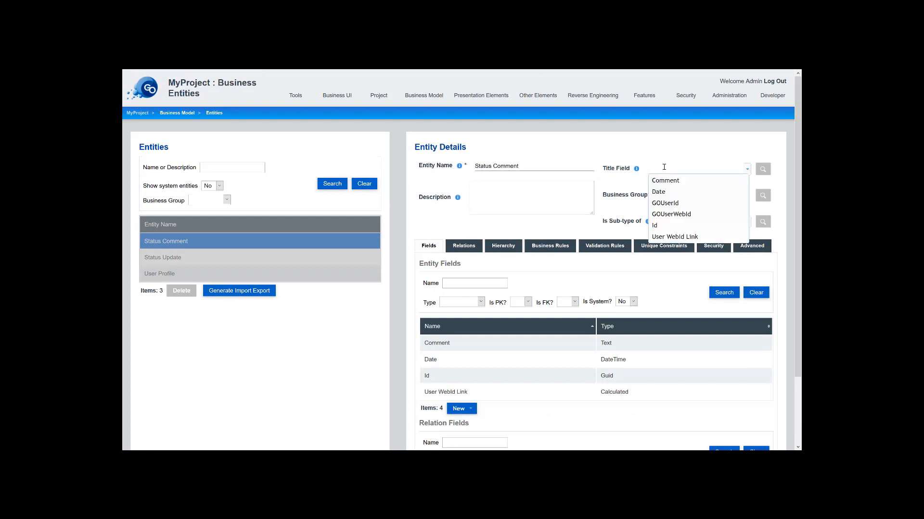
click(666, 181)
scroll(491, 327, down, 2)
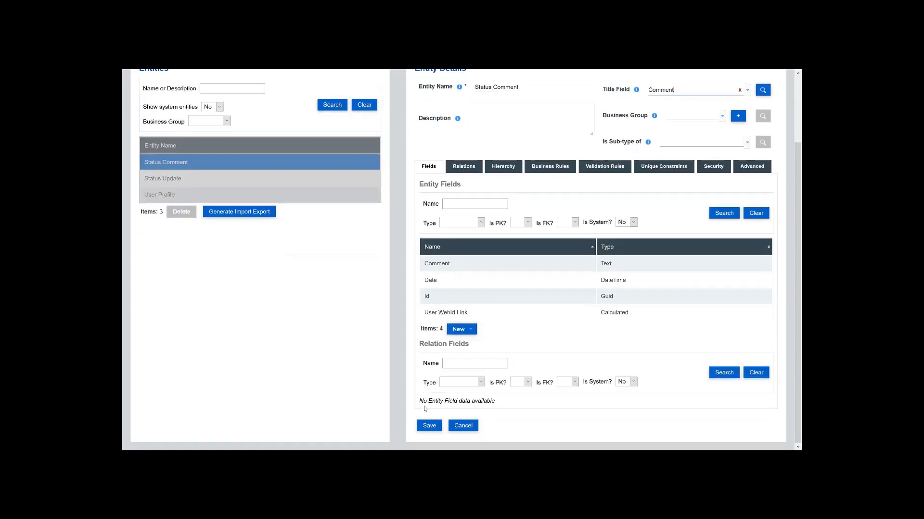
click(429, 424)
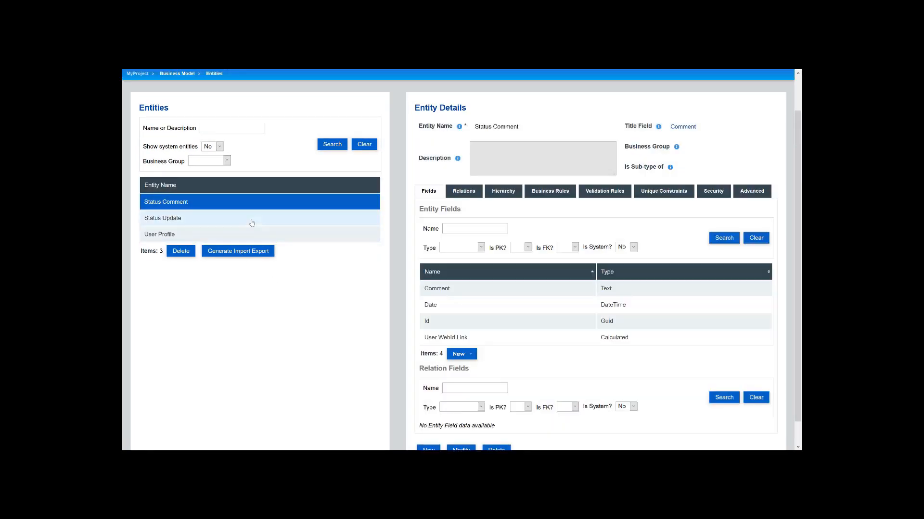
- Make Status the title field of Status Update
click(248, 220)
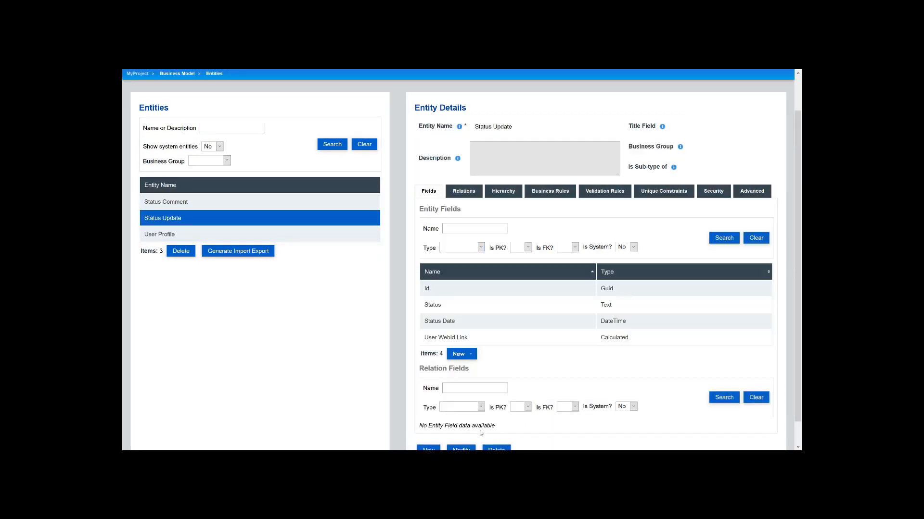
scroll(480, 433, down, 1)
click(460, 427)
scroll(615, 226, up, 2)
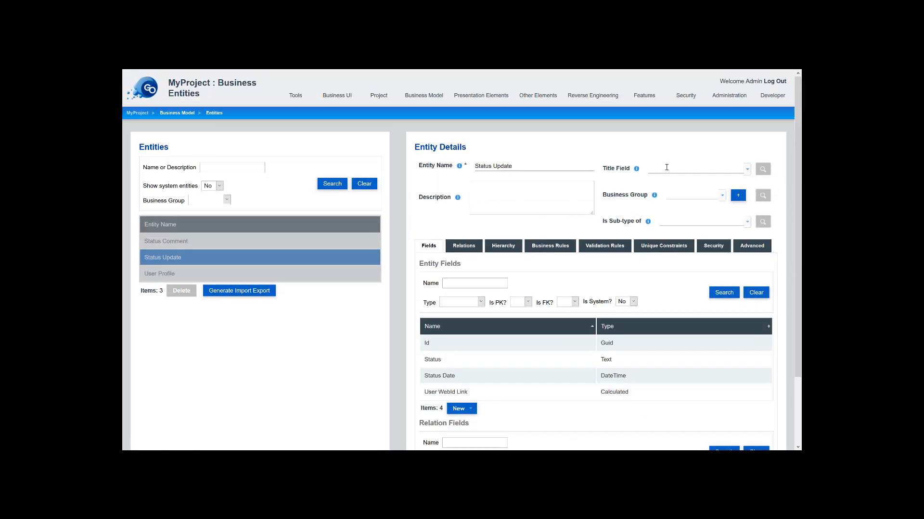
click(666, 168)
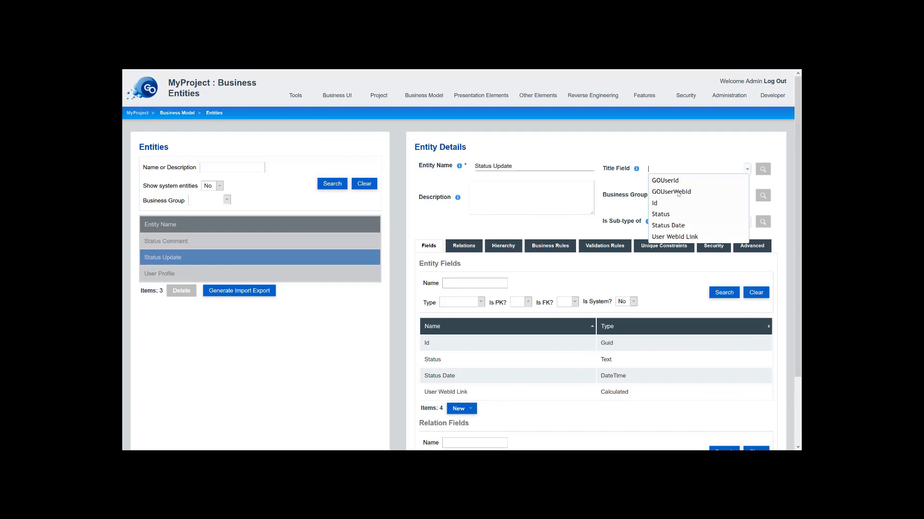
click(674, 218)
scroll(553, 327, down, 2)
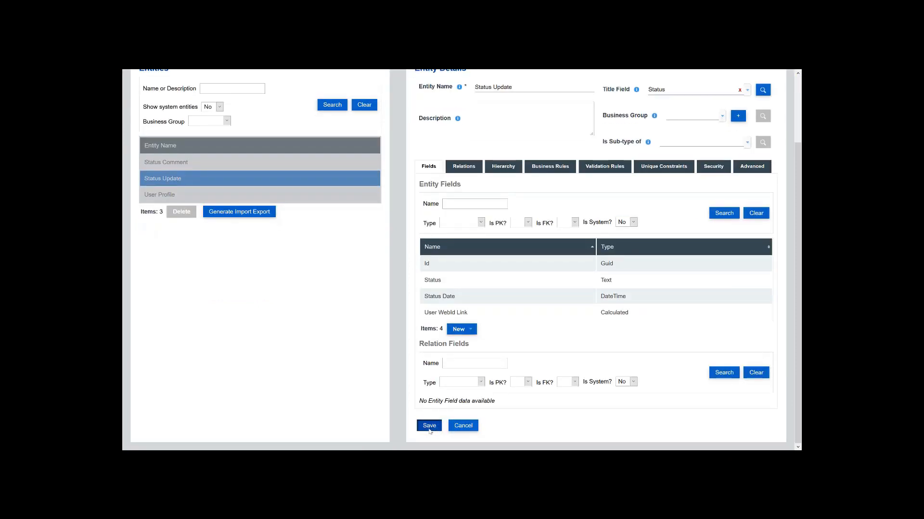
click(429, 427)
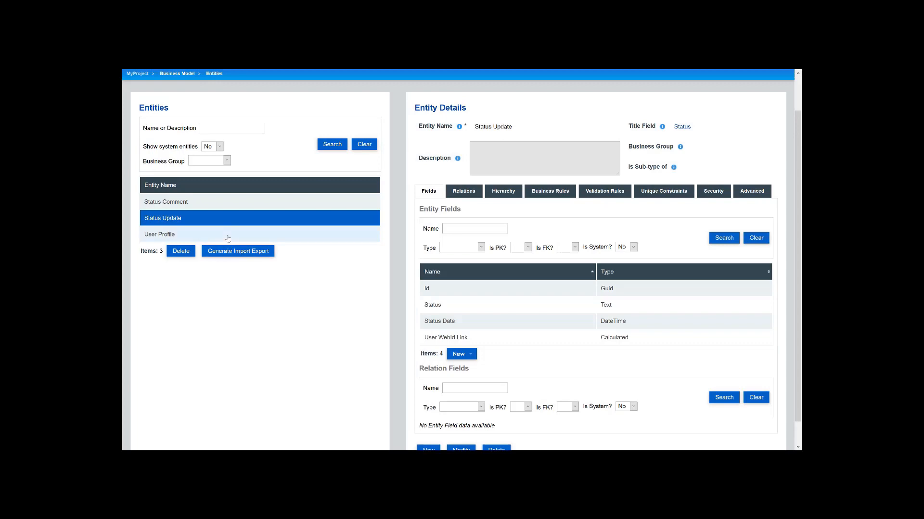
- Make Full name the title field of User Profile
click(221, 220)
click(460, 441)
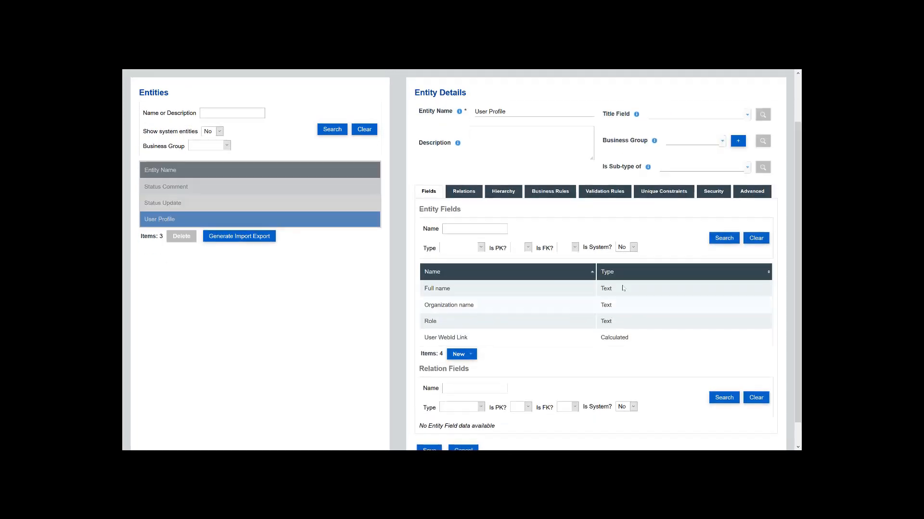
click(662, 166)
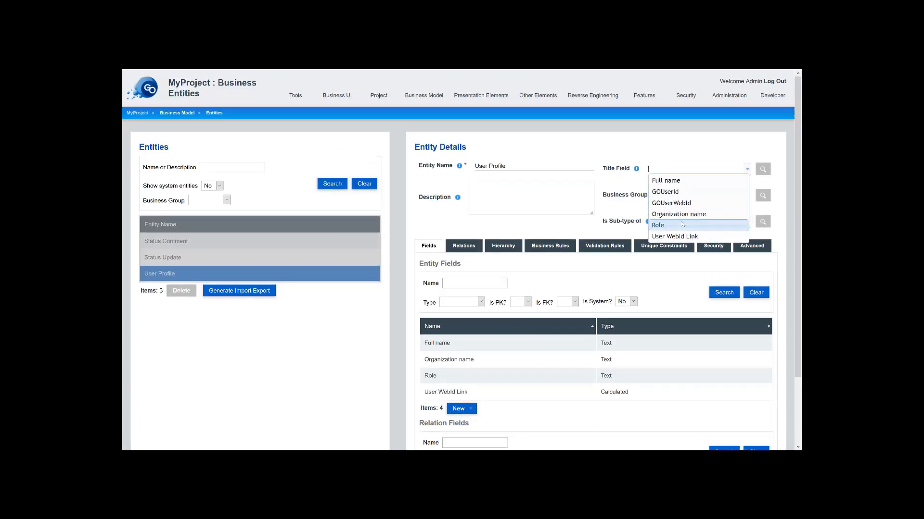
click(672, 180)
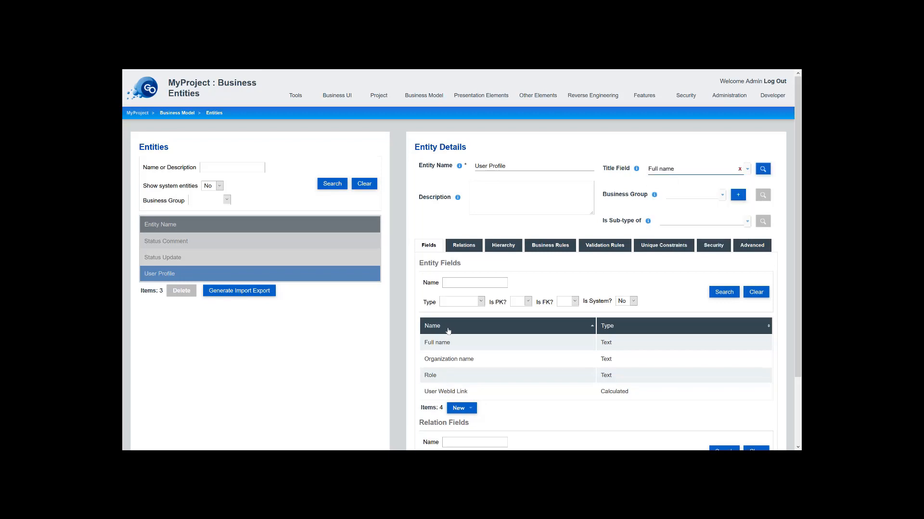
scroll(448, 351, down, 2)
click(427, 430)
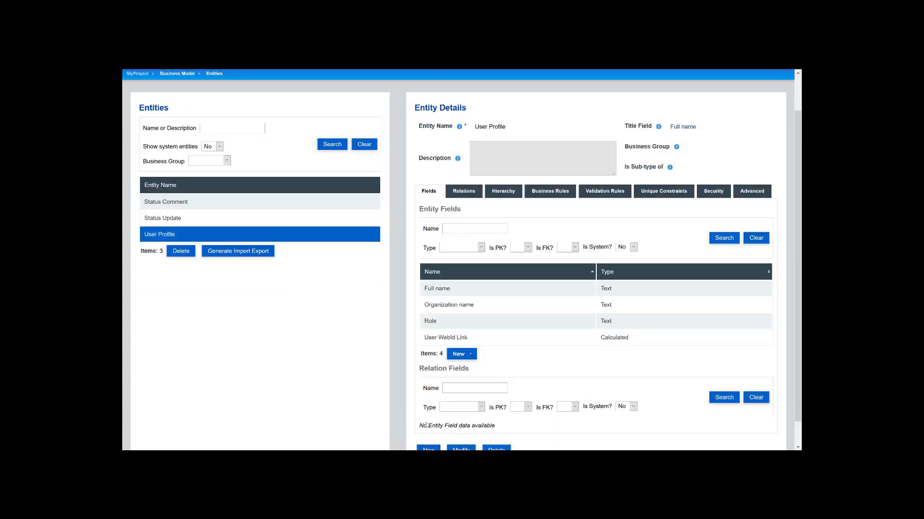
- Add a One to Many relation, start Status Update, end Status Comment, with cascade delete enabled
mouse_move(428, 100)
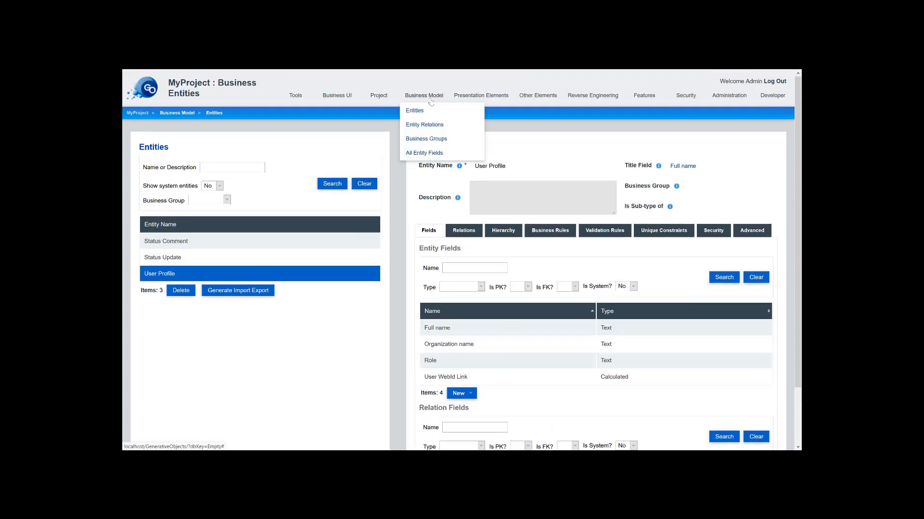
click(439, 123)
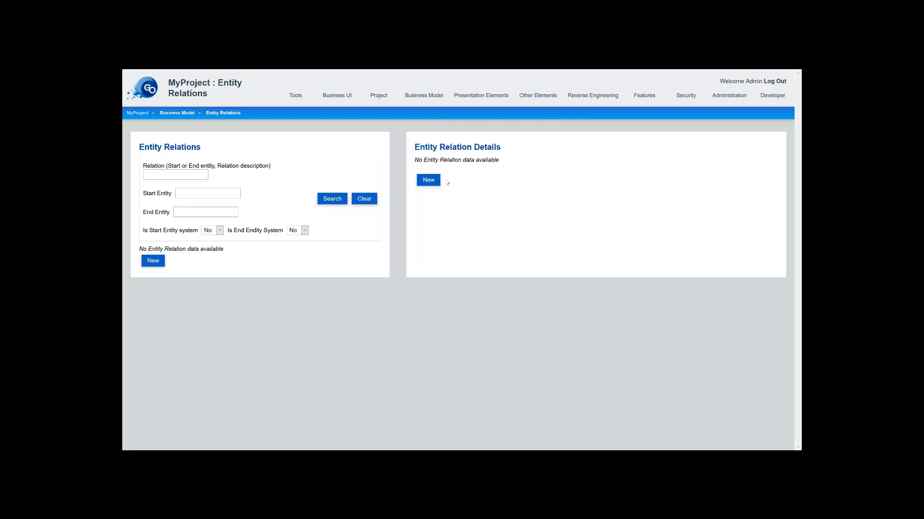
click(430, 181)
click(458, 223)
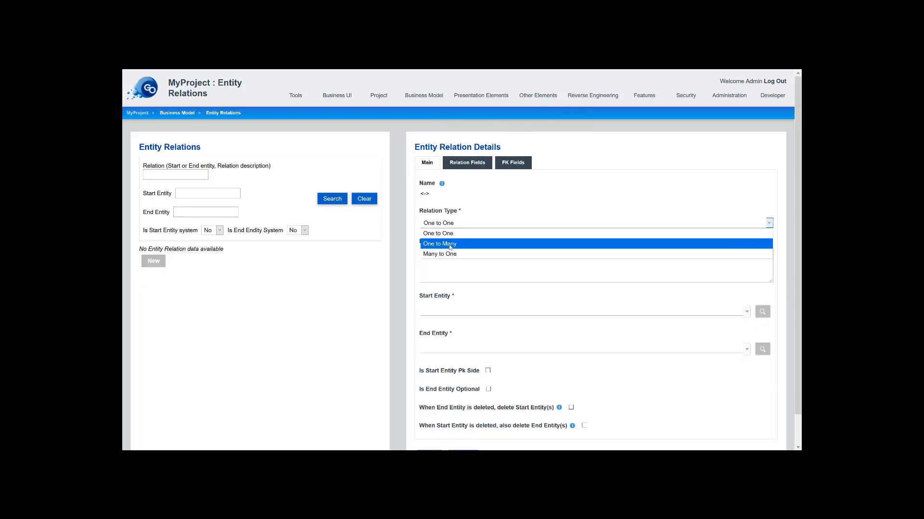
click(450, 248)
click(449, 312)
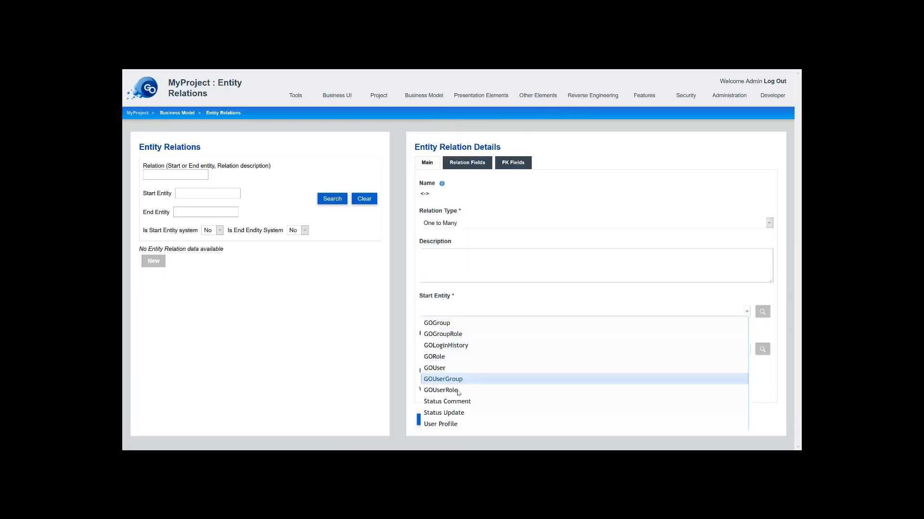
click(443, 412)
click(450, 348)
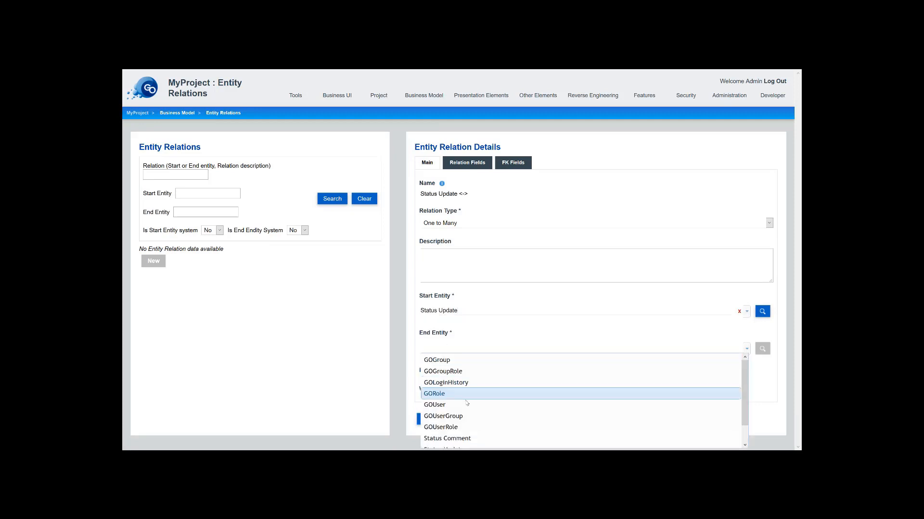
click(468, 439)
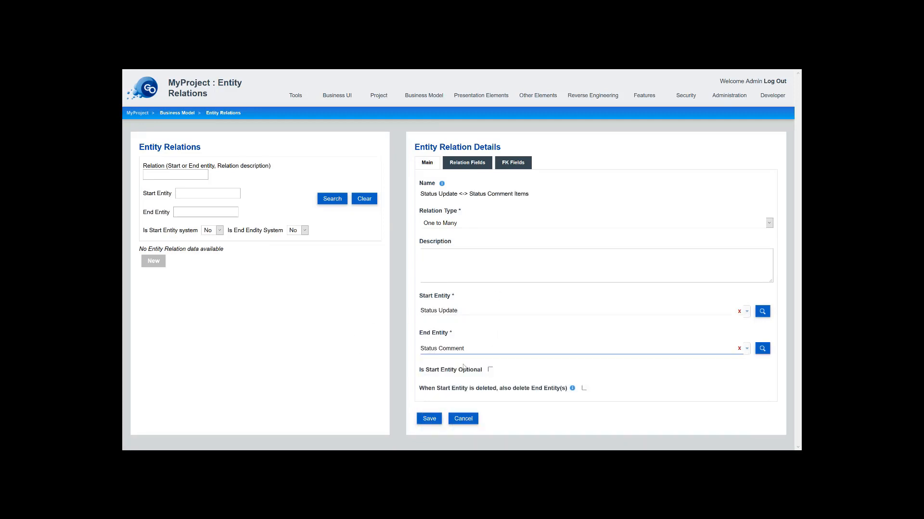
click(584, 389)
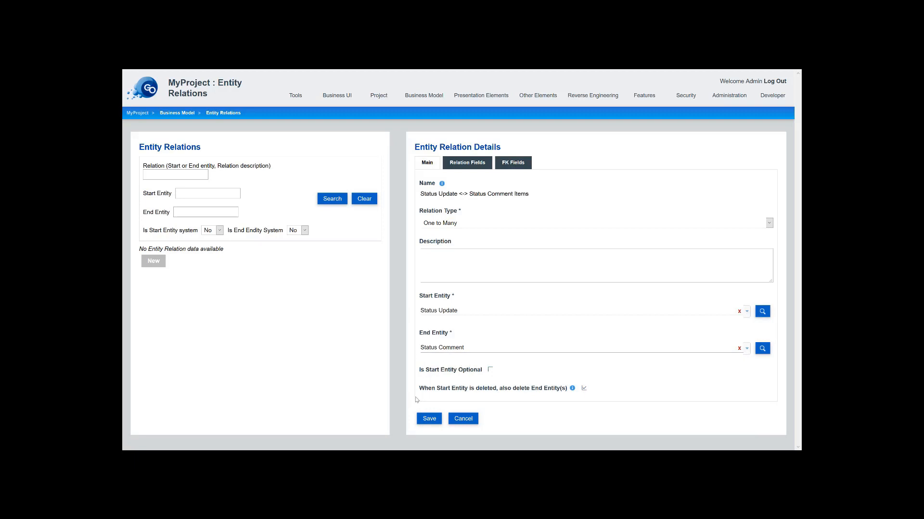
click(430, 421)
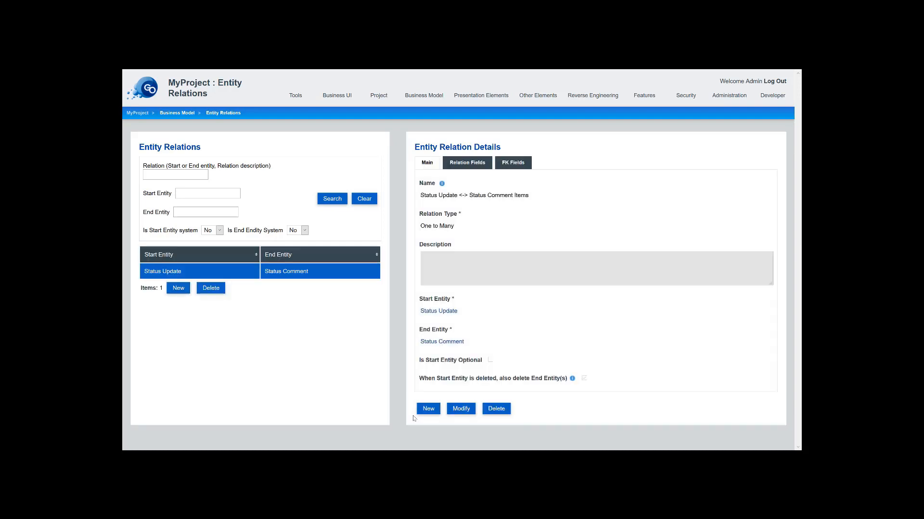
click(428, 409)
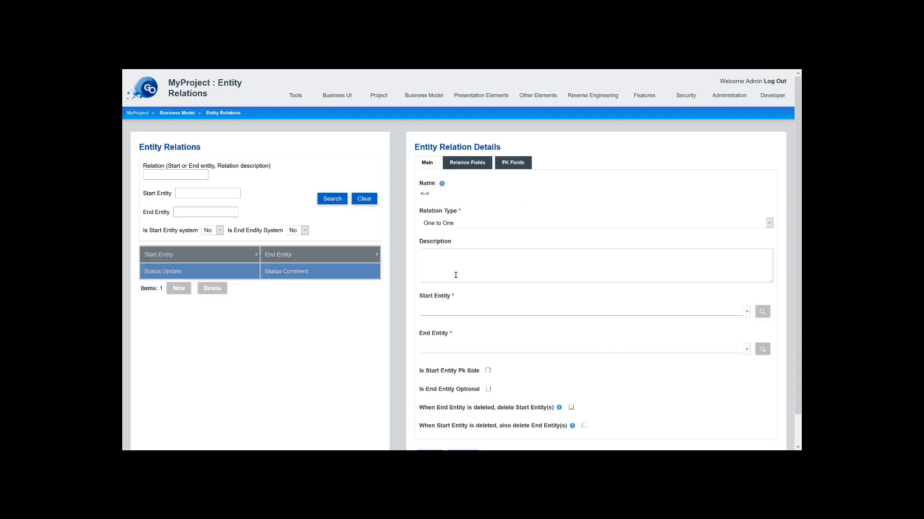
- Set up a Many to One relation with Status Update as start entity and User Profile as end entity
click(462, 225)
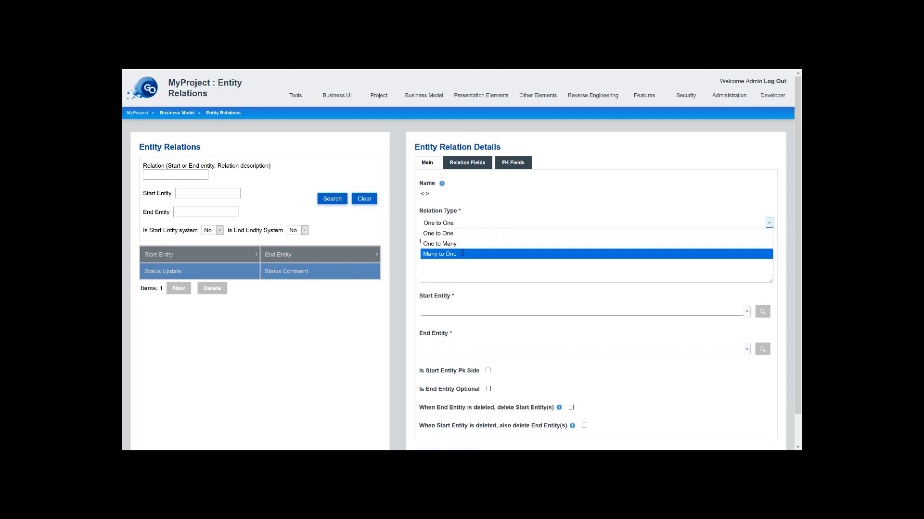
click(457, 252)
click(445, 314)
text(Sta)
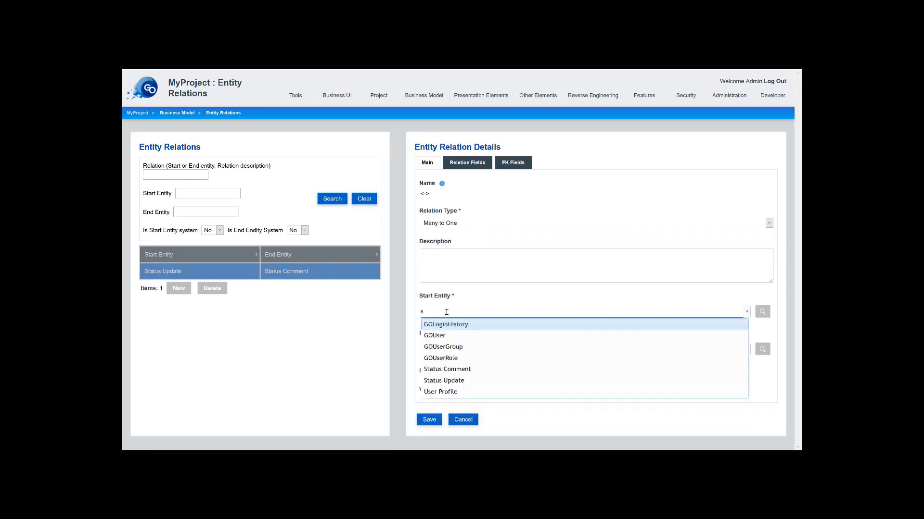
click(453, 335)
click(442, 350)
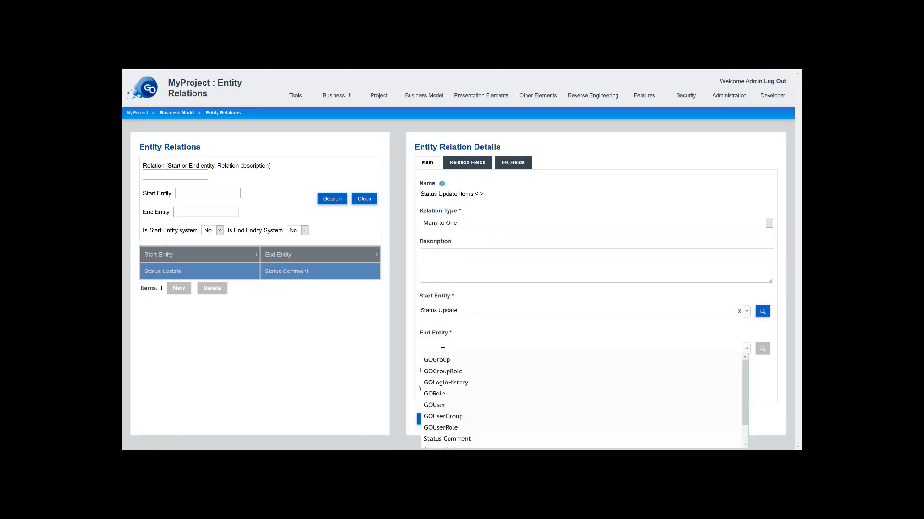
text(user)
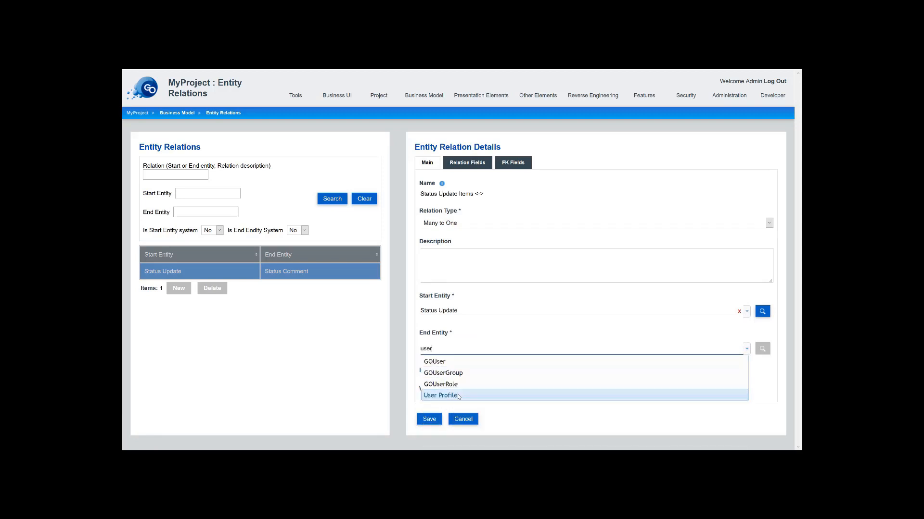
click(455, 395)
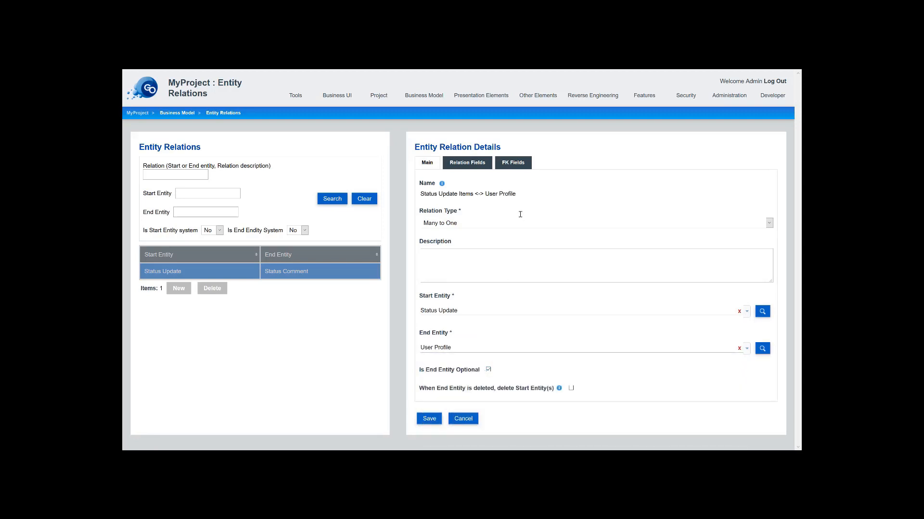
- Add a key connection using GOUserWebId for both foreign and primary key, then save the relation
click(511, 164)
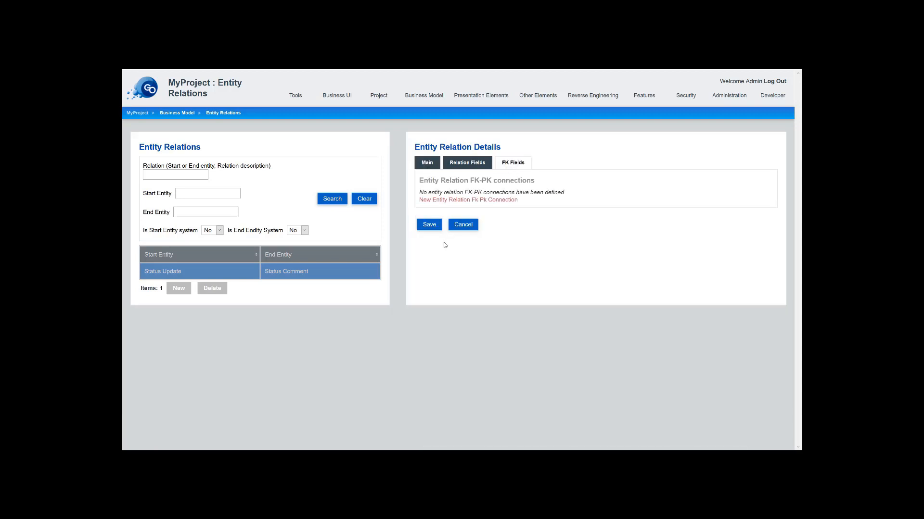
click(459, 202)
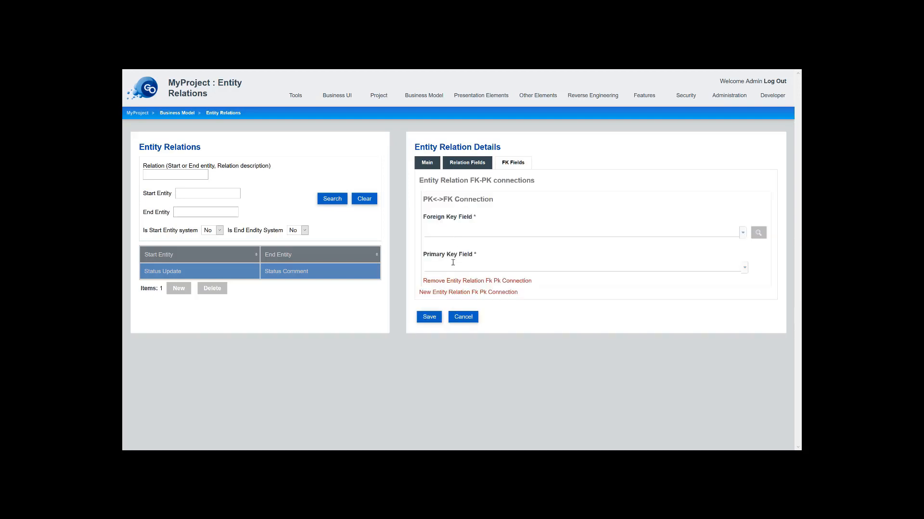
click(452, 262)
click(452, 277)
click(452, 232)
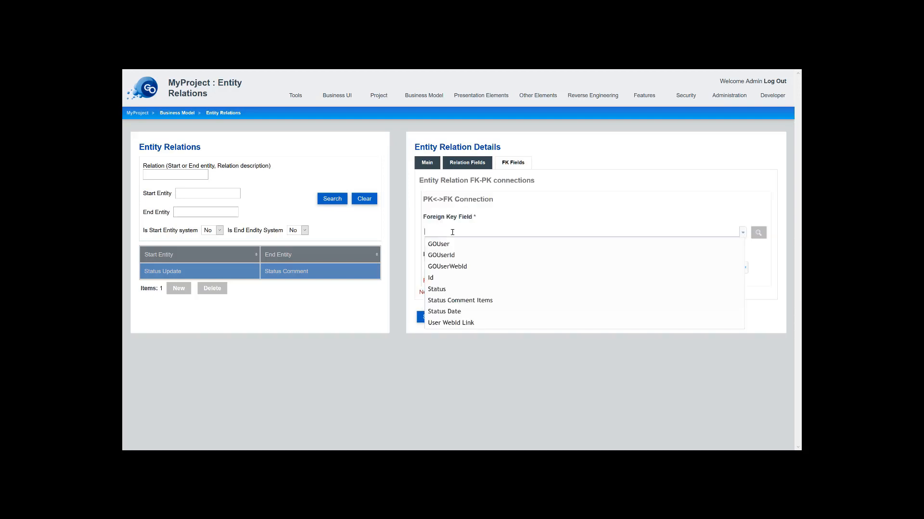
click(454, 266)
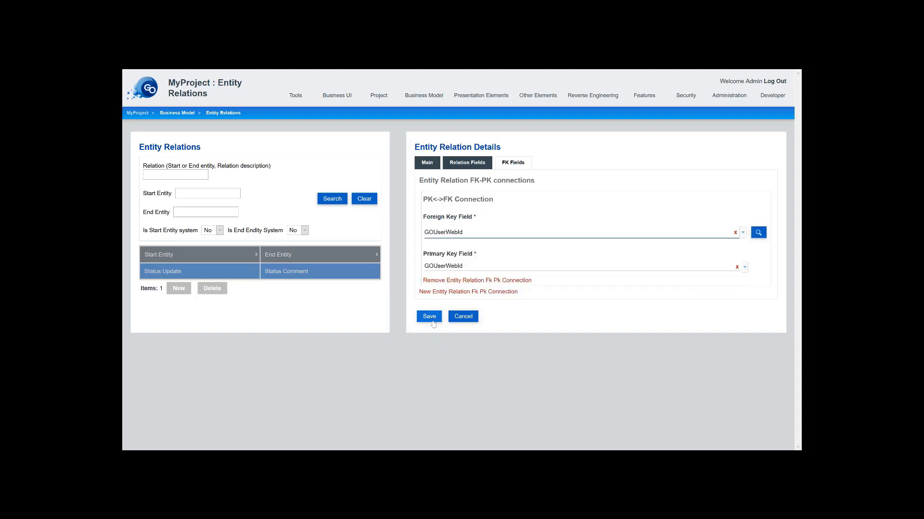
click(430, 317)
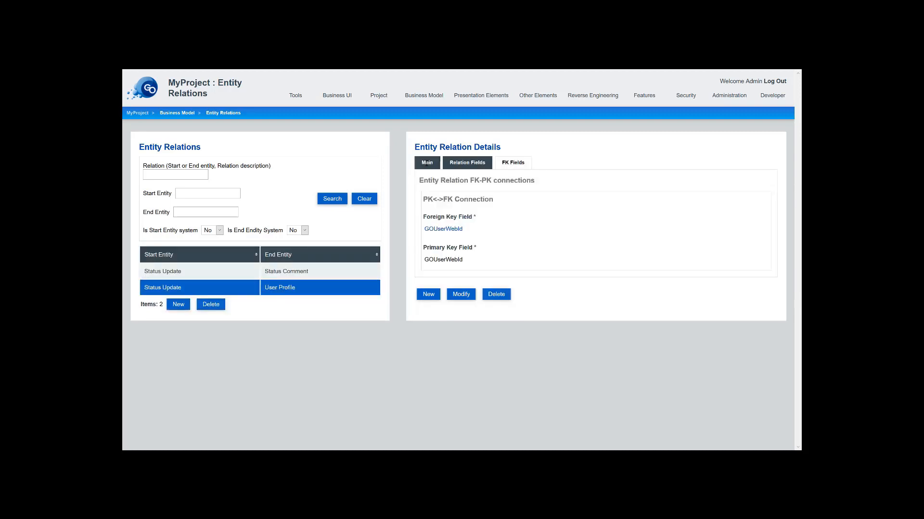
click(426, 162)
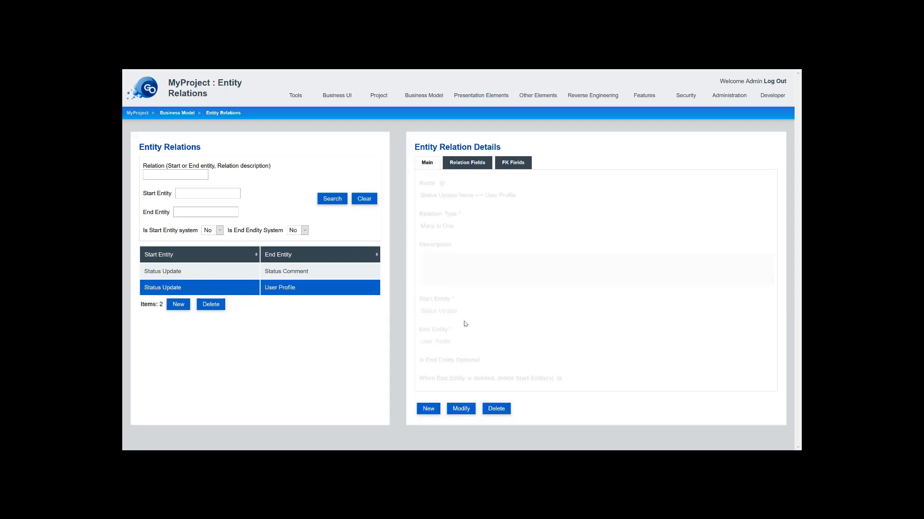
- Create a new Many to One relation from Status Comment to User Profile
click(429, 409)
click(457, 223)
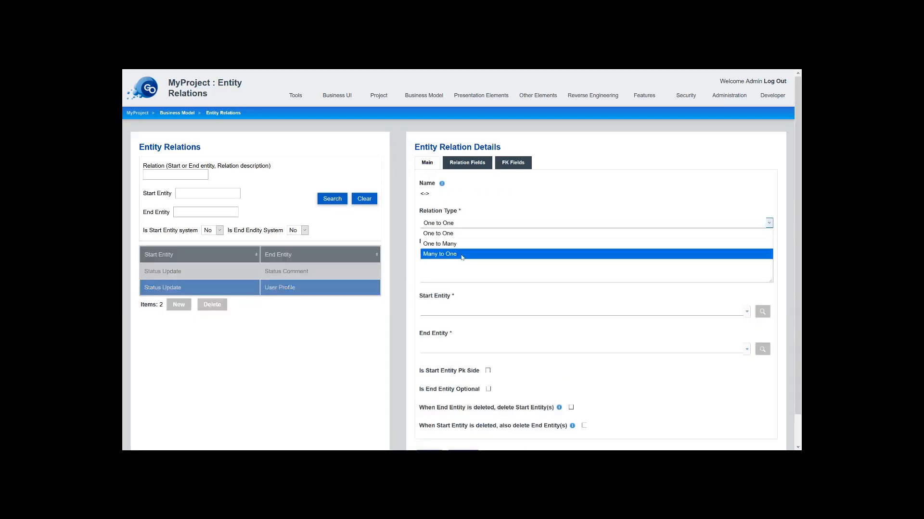
click(461, 255)
click(453, 311)
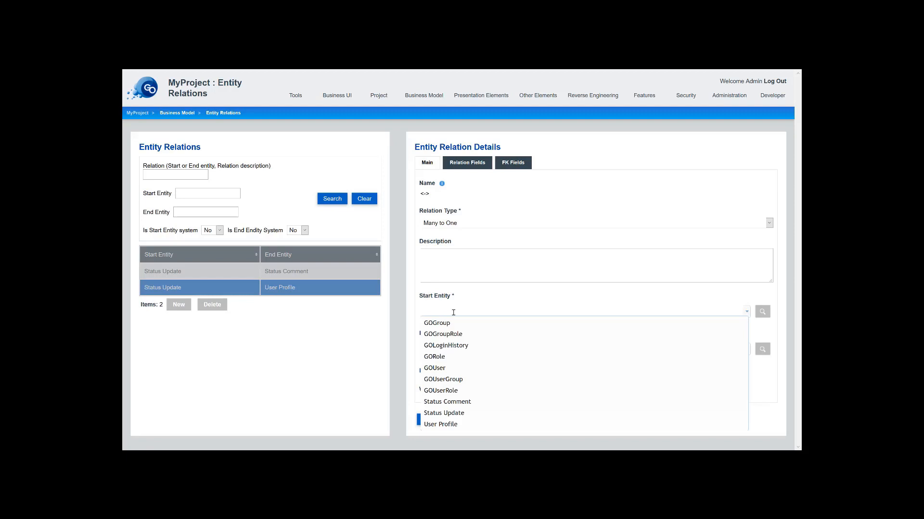
text(comm)
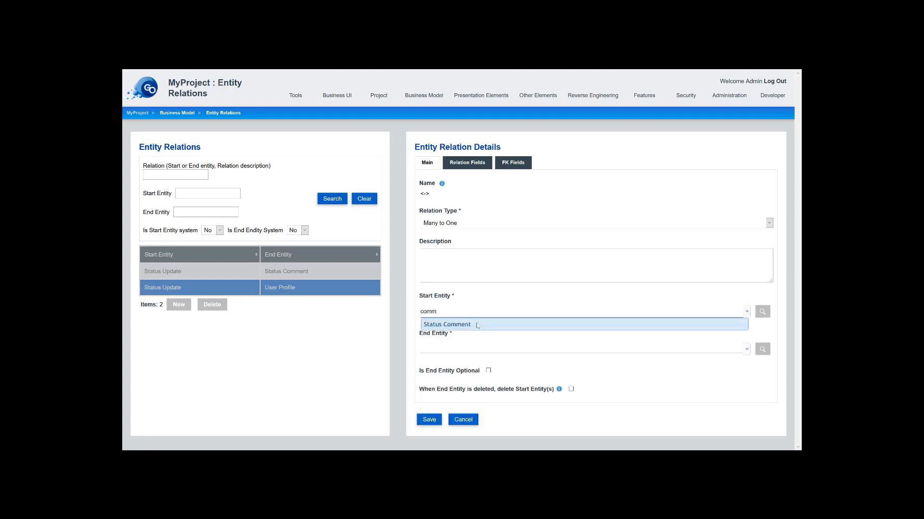
click(477, 326)
click(446, 348)
text(pro)
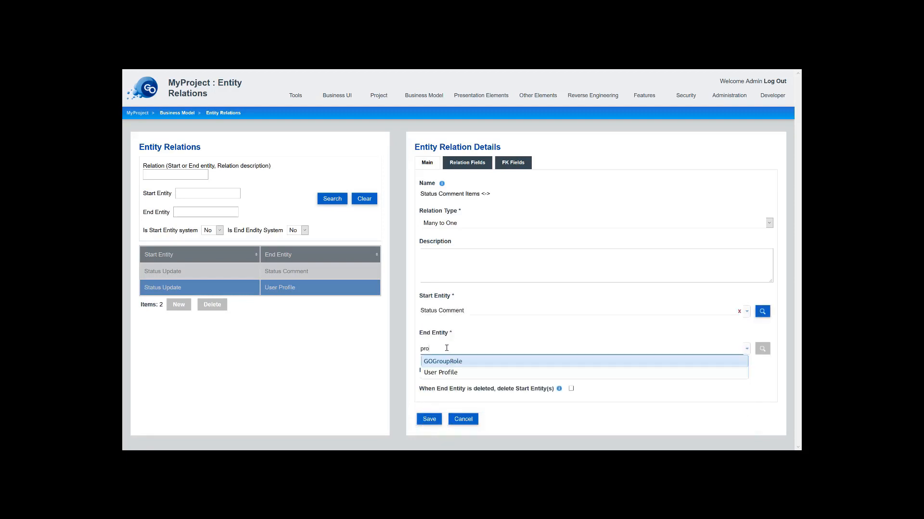
click(456, 371)
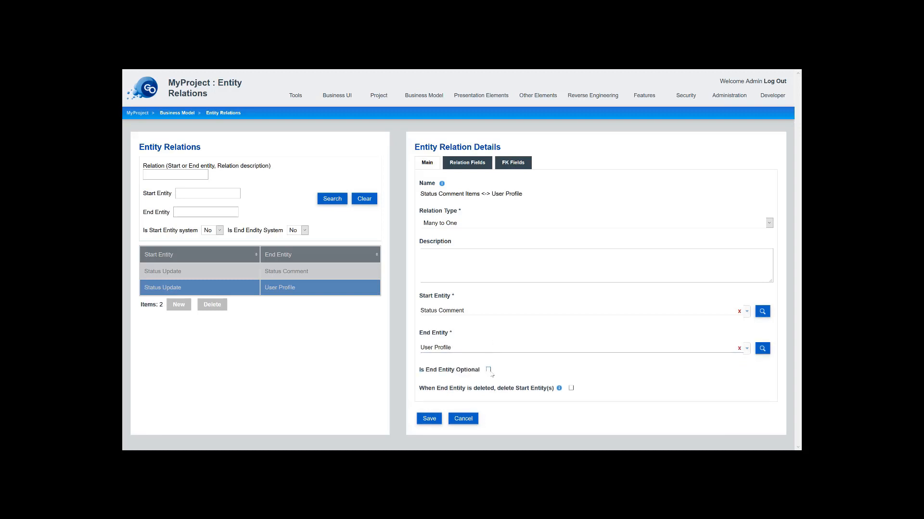
- Join the relation on GOUserWebId as both foreign and primary key, and save it
click(506, 164)
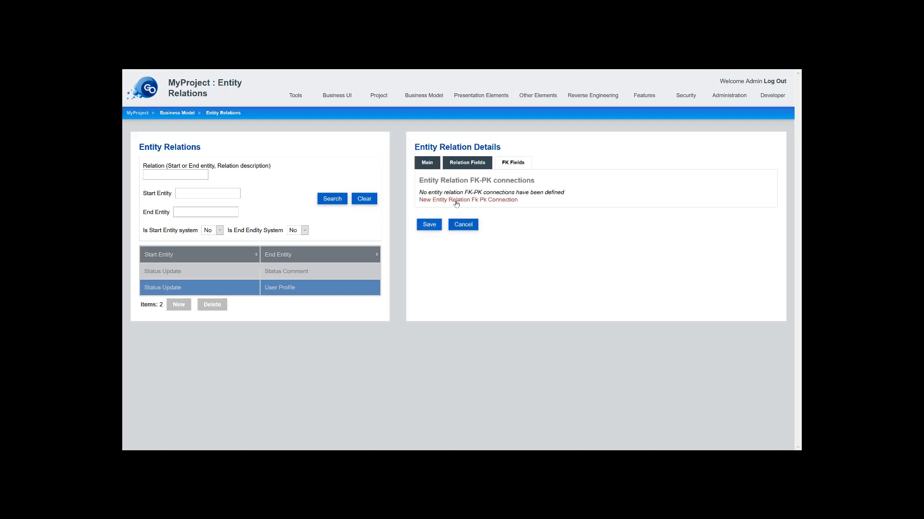
click(475, 231)
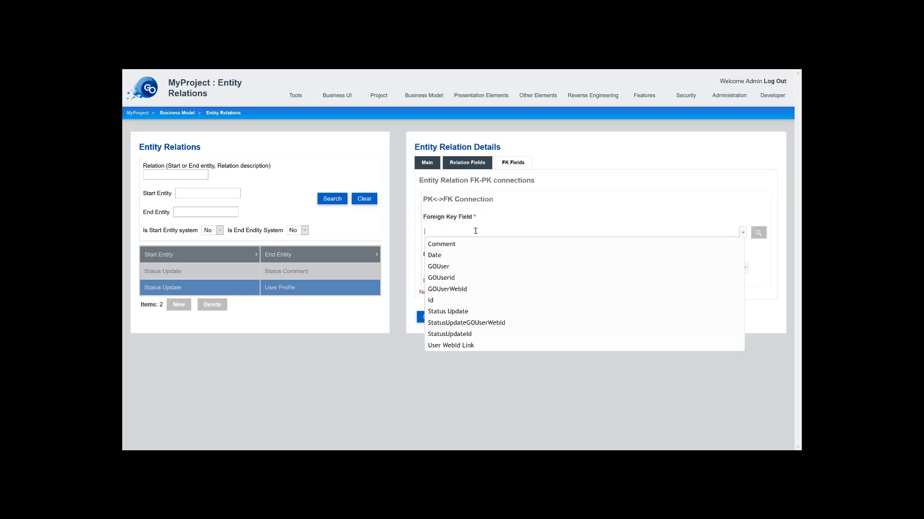
click(452, 289)
click(453, 279)
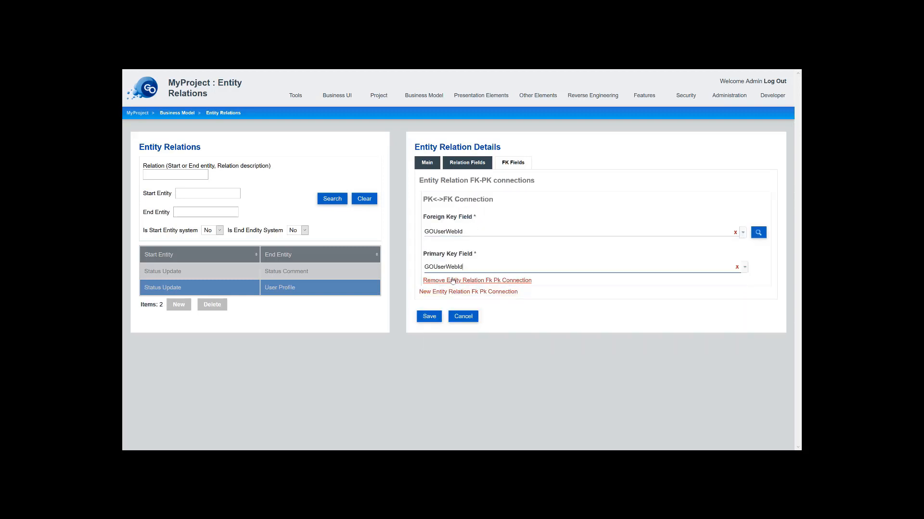
click(429, 317)
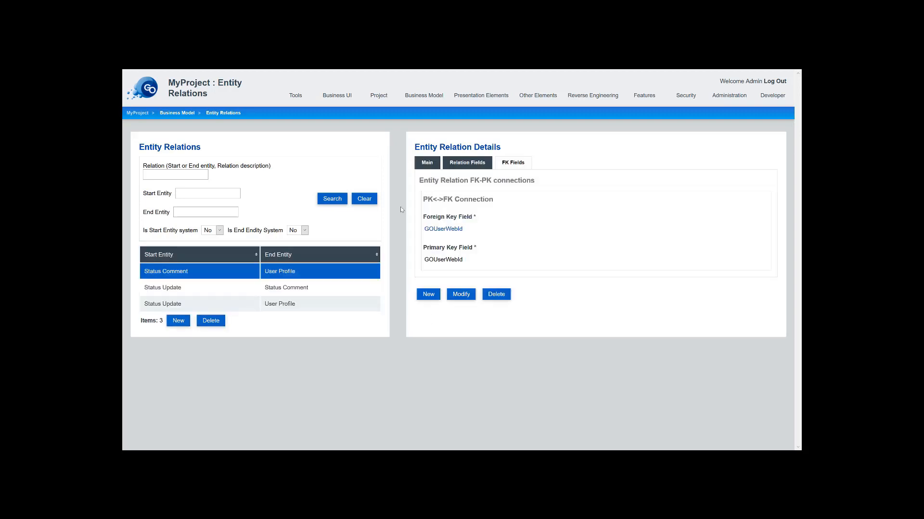
click(433, 163)
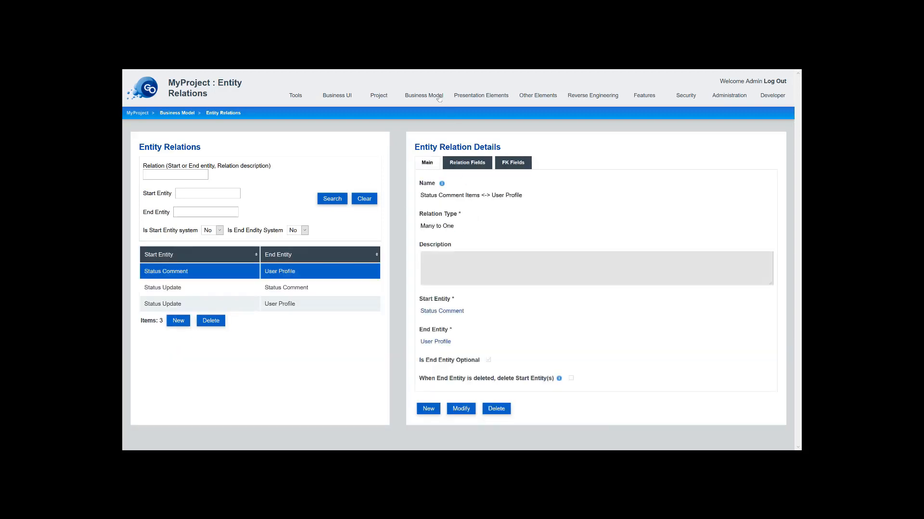
- List all Status Comment fields with the Is System? filter cleared, selecting StatusUpdateGOUserWebId and StatusUpdateId
mouse_move(417, 95)
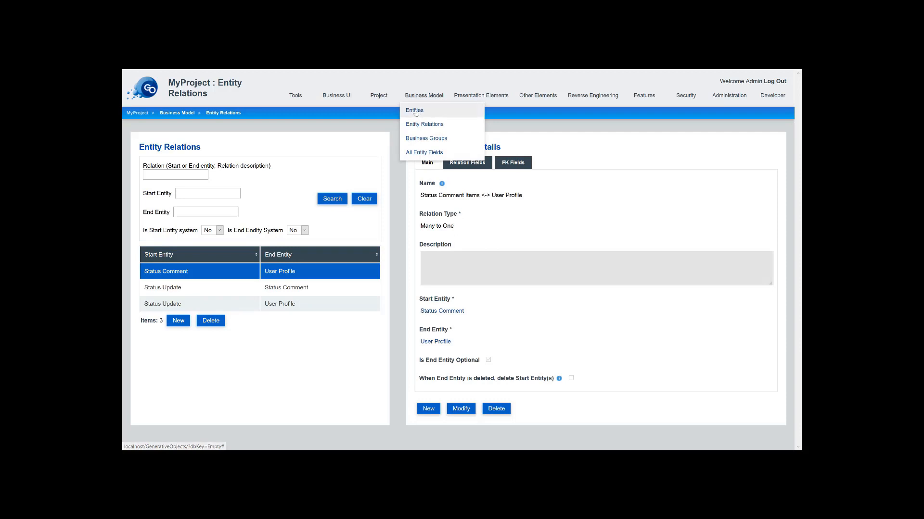
click(416, 111)
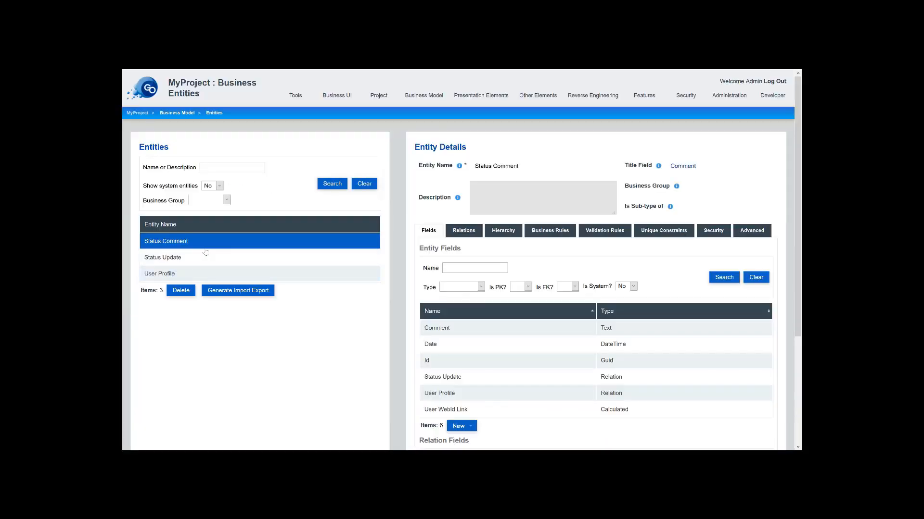
scroll(510, 393, down, 1)
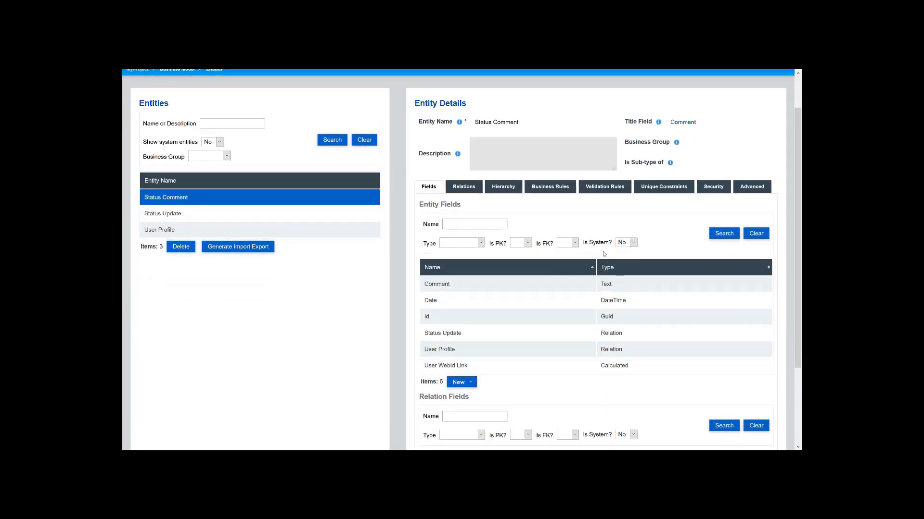
click(632, 243)
click(625, 250)
click(723, 234)
scroll(572, 331, down, 2)
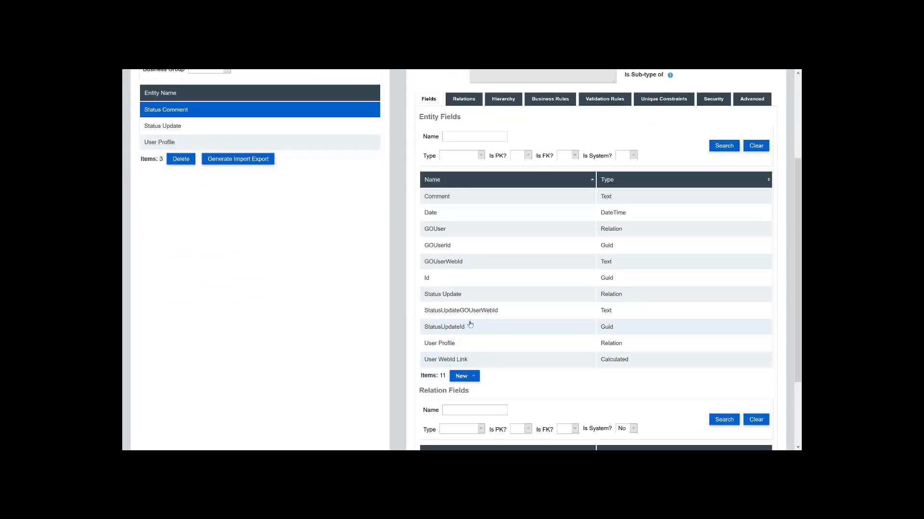
click(469, 312)
click(473, 312)
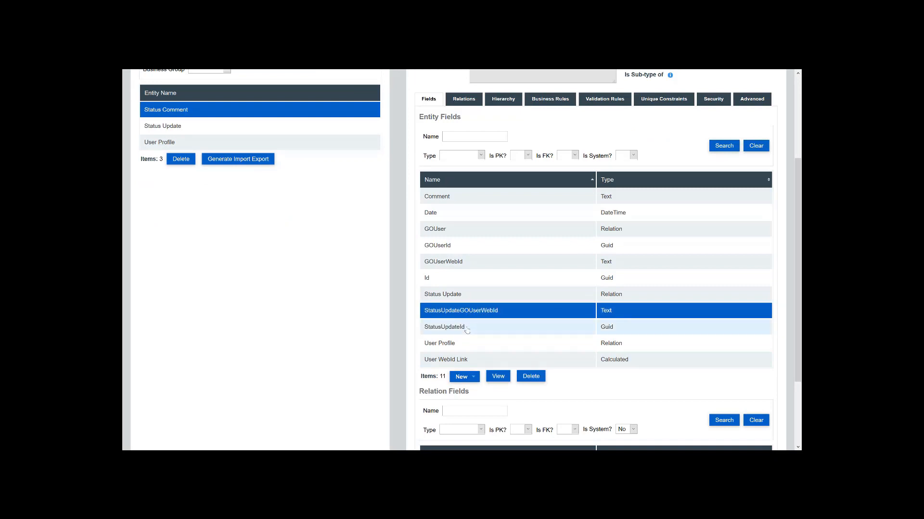
click(467, 329)
- Map StatusUpdateId to pod type statusupdate-id in the generativeobjects.com/apps# namespace and save
double_click(472, 327)
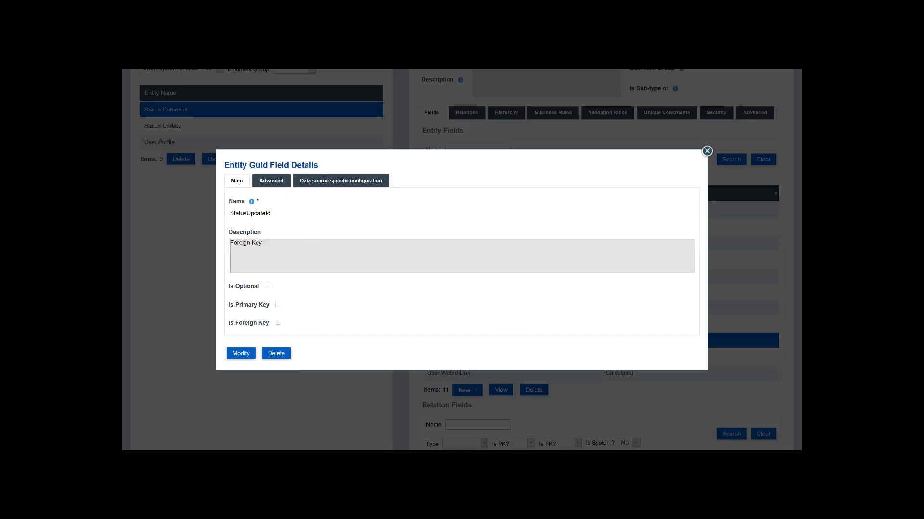
click(324, 180)
click(317, 257)
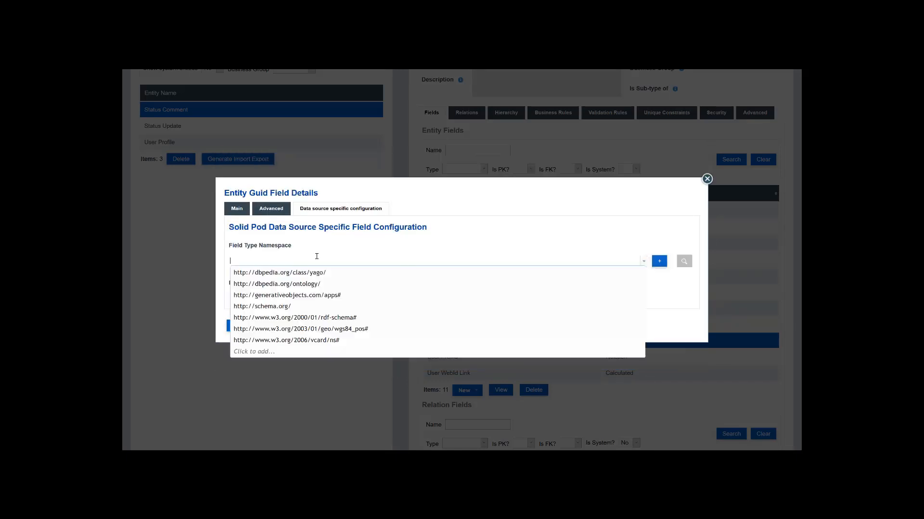
click(315, 297)
click(266, 295)
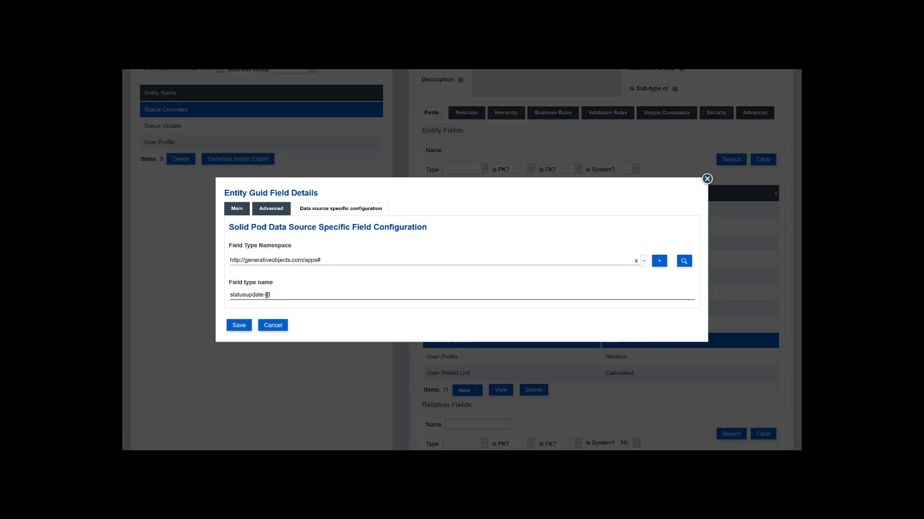
click(236, 330)
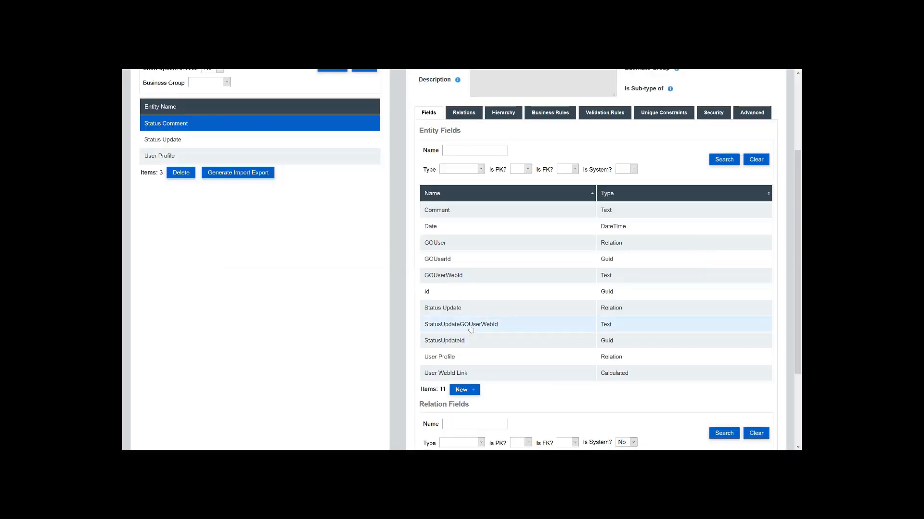
- Begin StatusUpdateGOUserWebId's pod mapping with the generativeobjects.com/apps# namespace
double_click(469, 325)
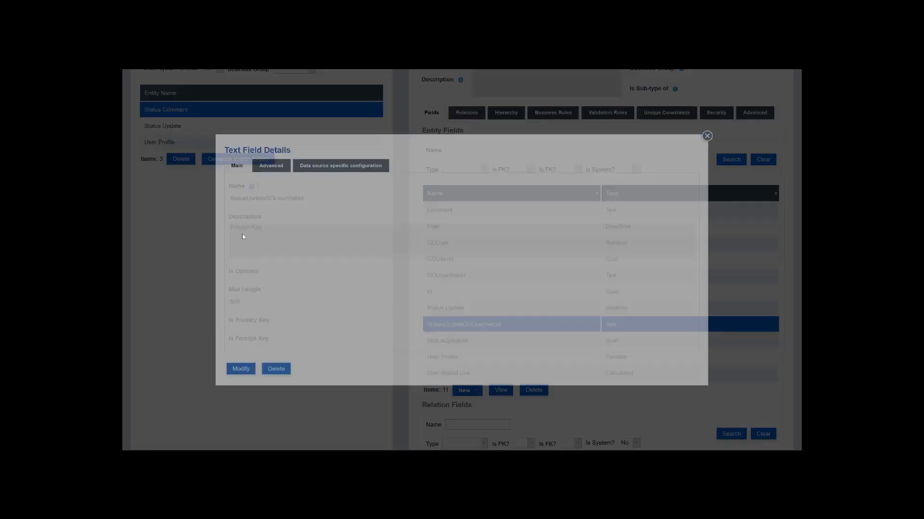
click(317, 166)
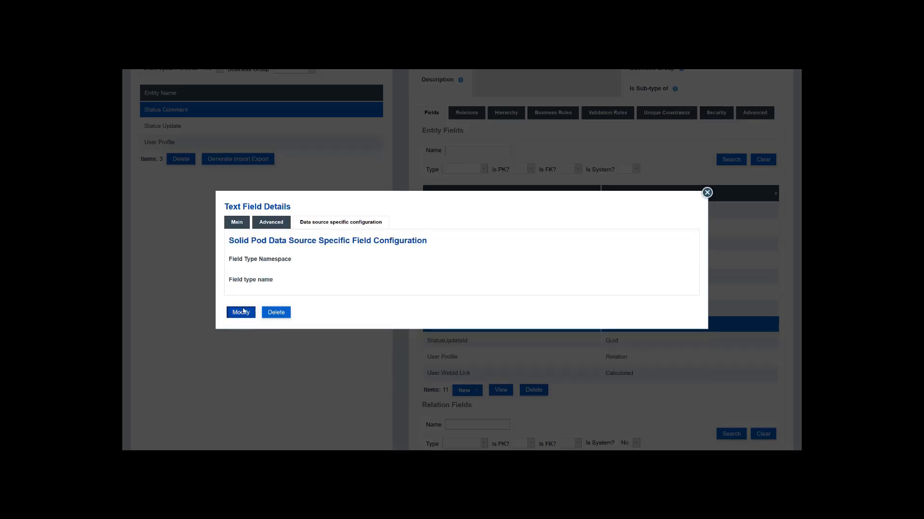
click(300, 260)
click(275, 294)
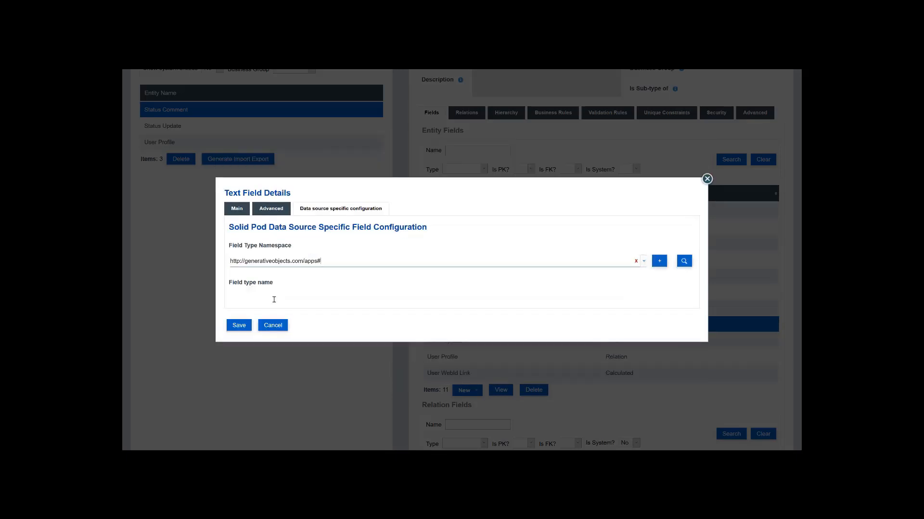
click(275, 295)
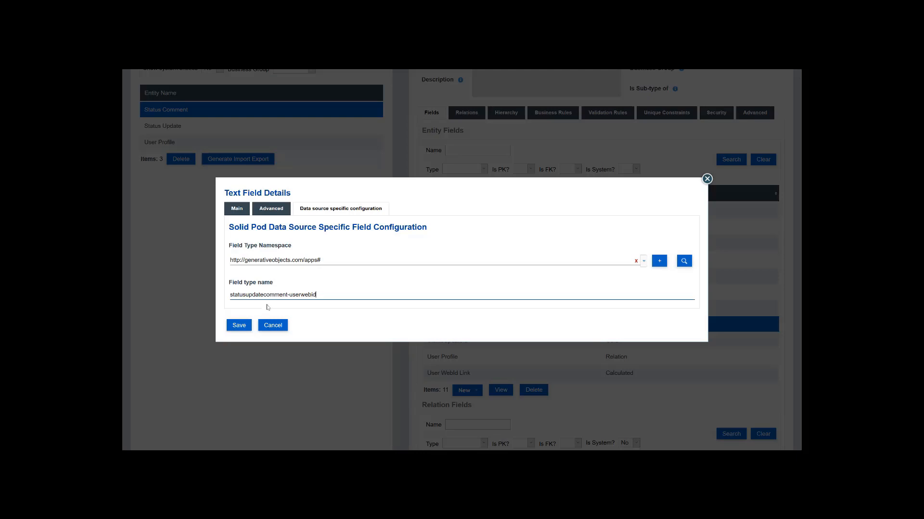
- Save the Status Comment field's Solid pod type name statusupdatecomment-userwebid
click(239, 325)
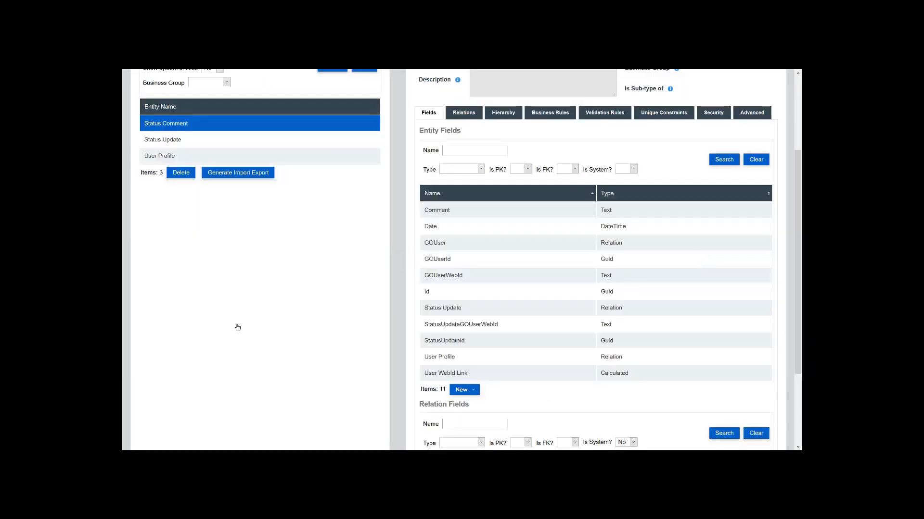
scroll(482, 179, up, 3)
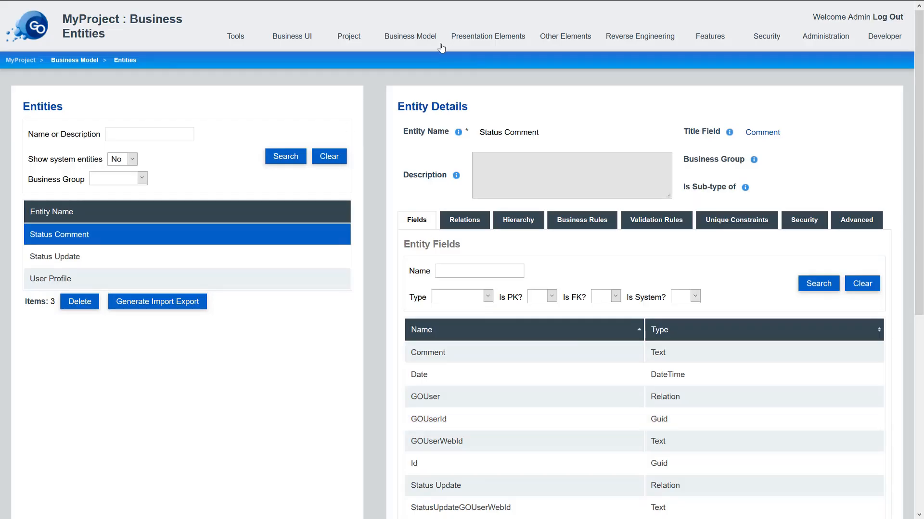
click(348, 36)
- Run Auto Create UI (GO-XL Style) for MyProject from the project generation page
click(341, 56)
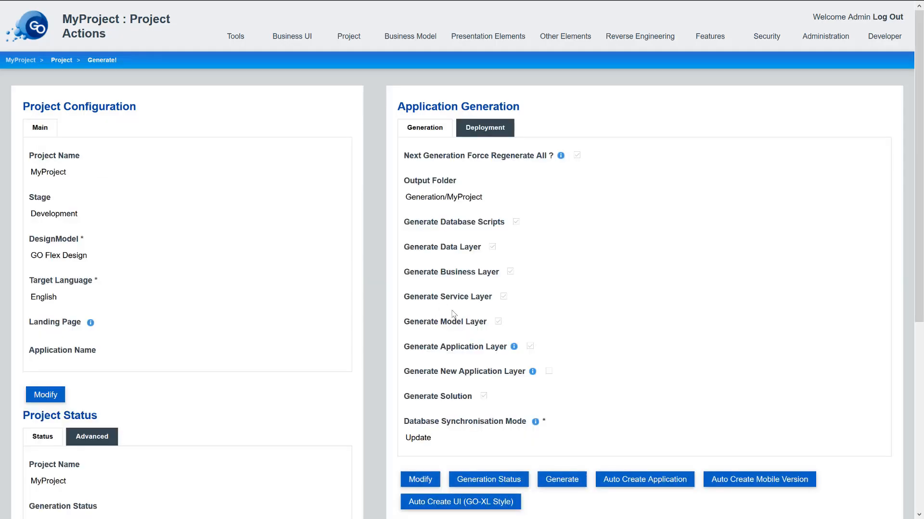
scroll(552, 406, down, 3)
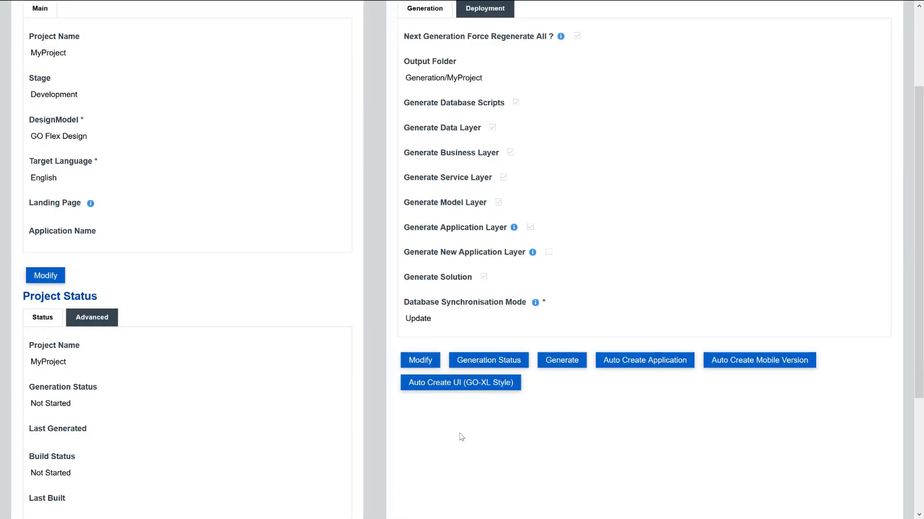
click(477, 385)
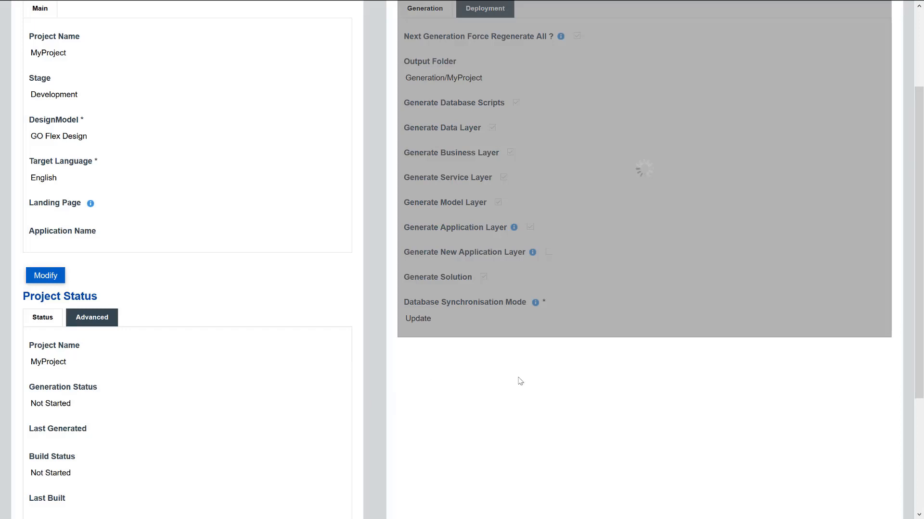
scroll(518, 380, up, 3)
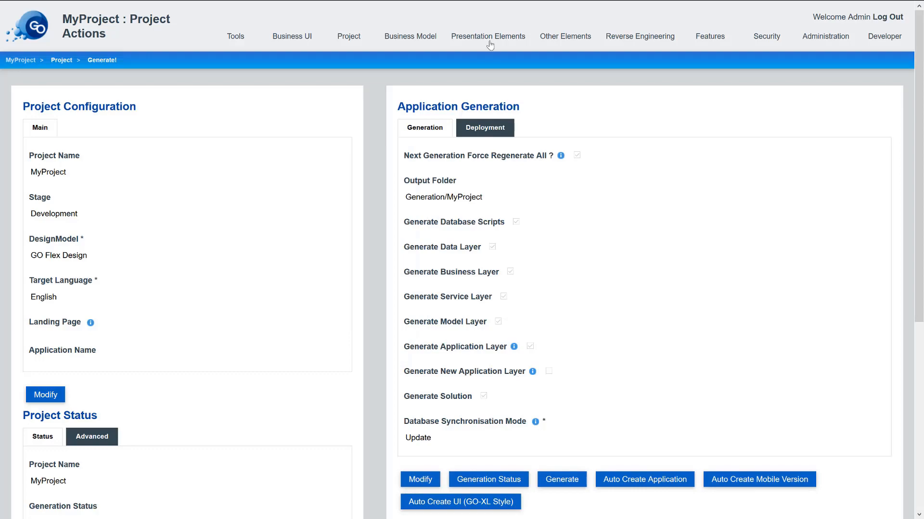
click(489, 39)
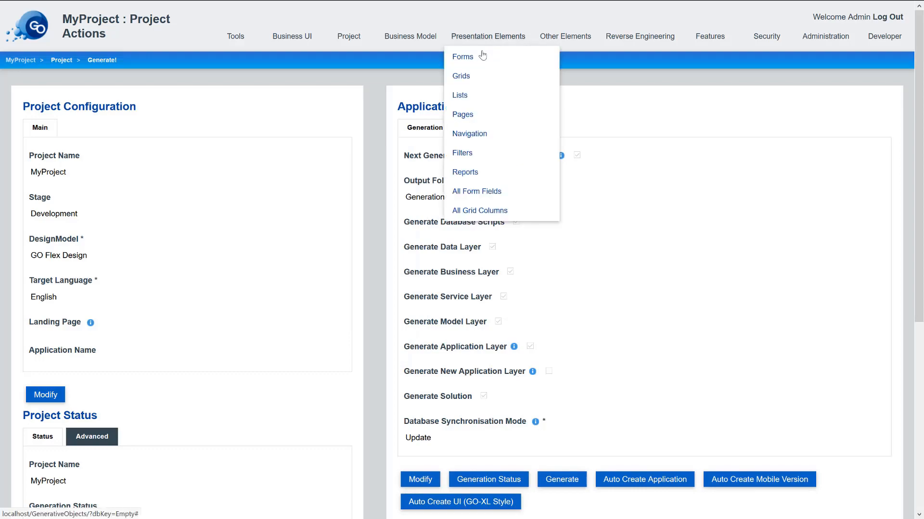
- In the Status Update grid, set Status Date to display order 5 with time included
click(462, 75)
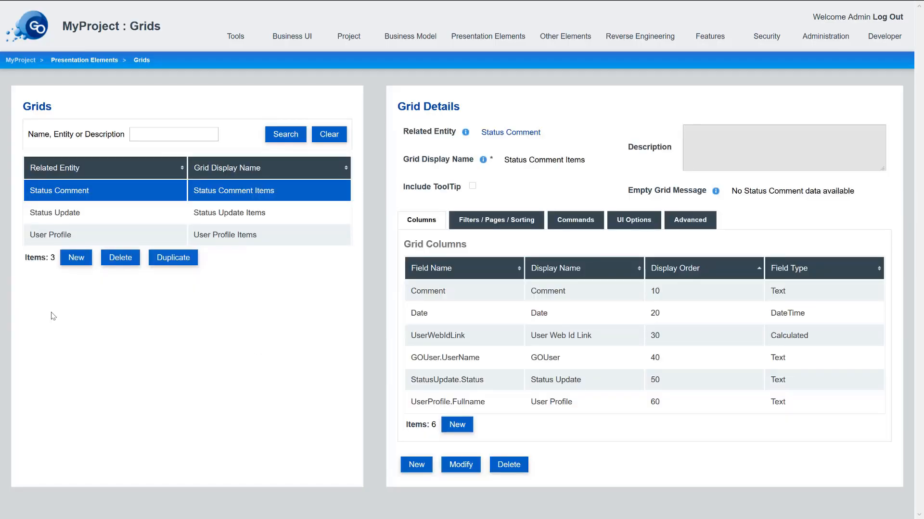
click(77, 219)
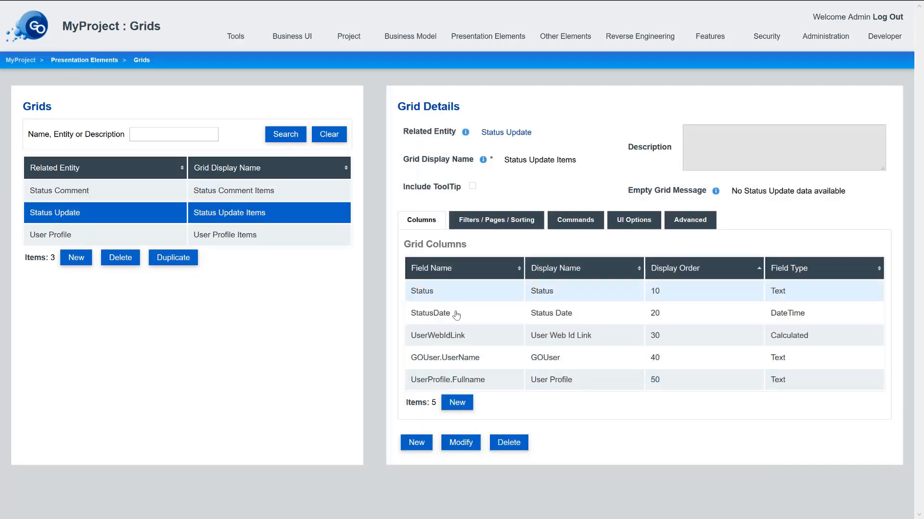
double_click(455, 313)
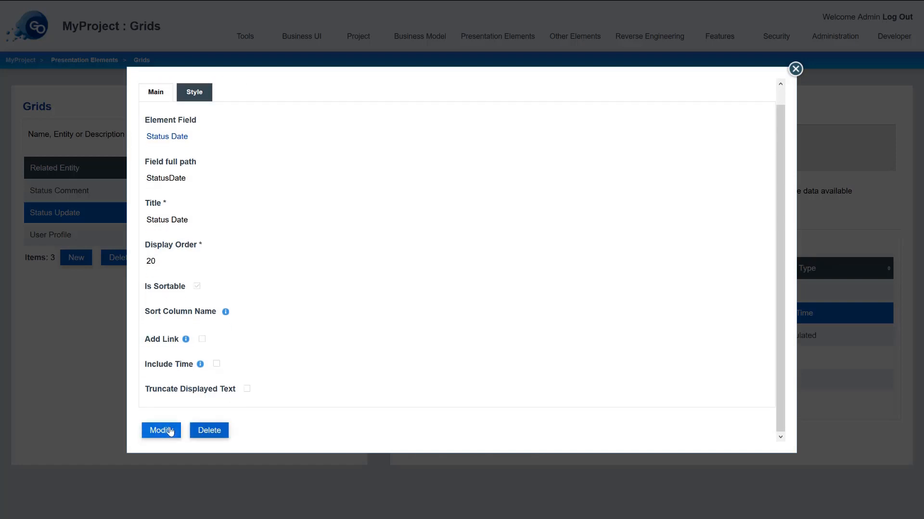
click(166, 283)
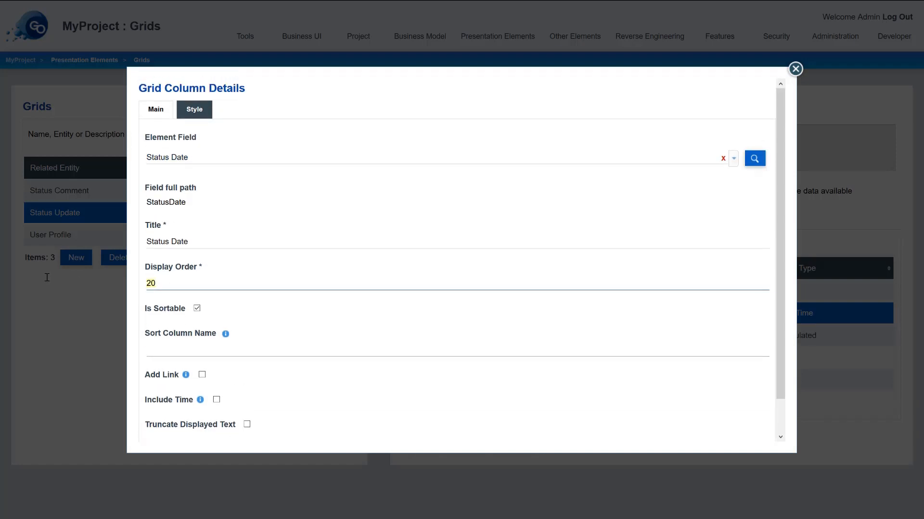
text(5)
scroll(192, 308, down, 2)
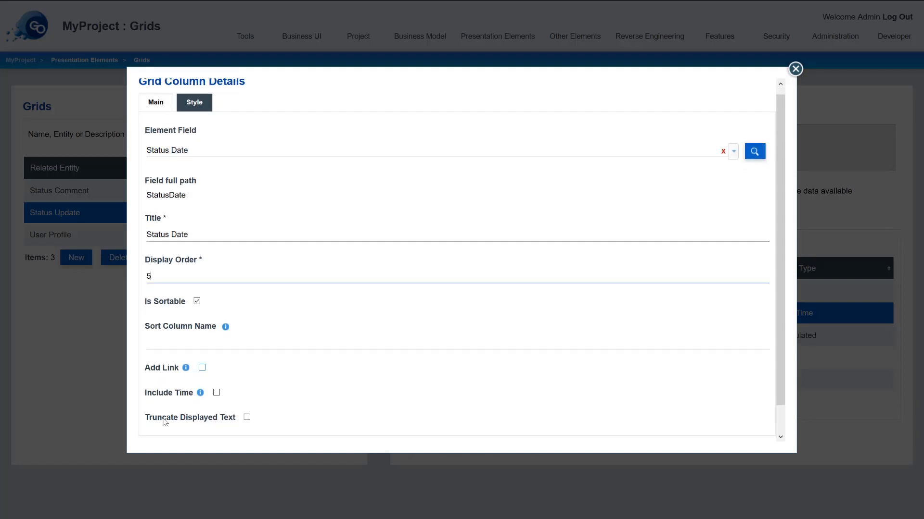
click(216, 365)
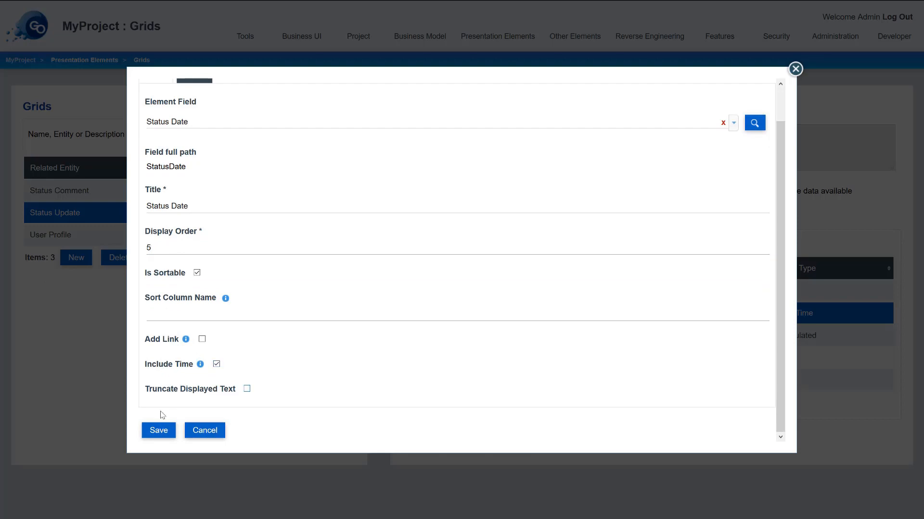
click(159, 430)
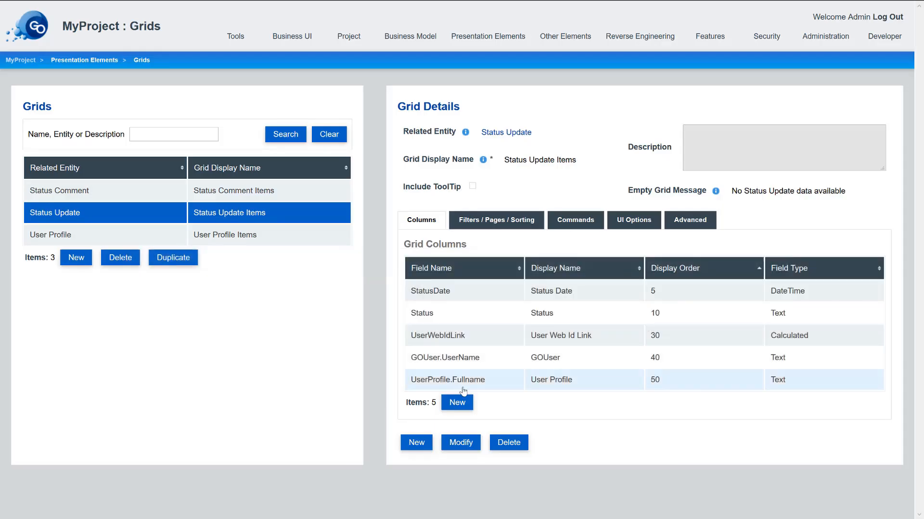
- Delete the UserWebIdLink and GOUser.UserName columns from the Status Update grid
click(474, 343)
click(531, 404)
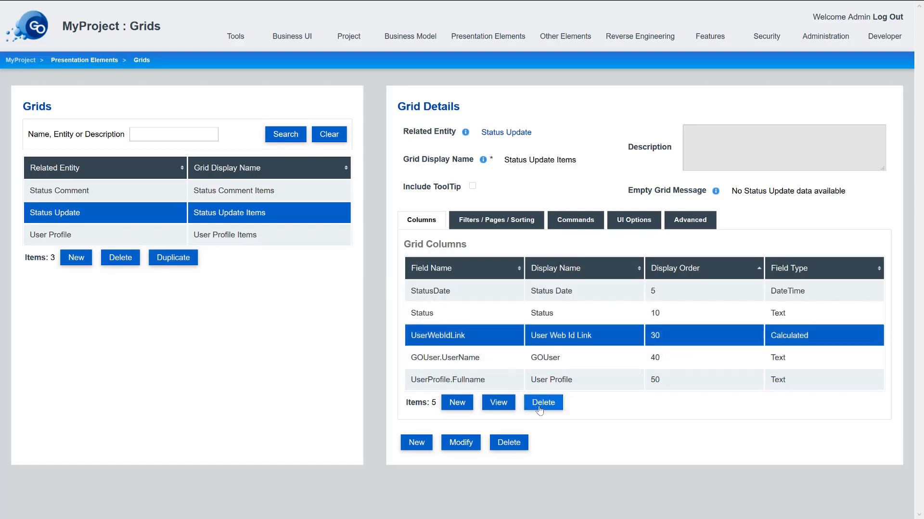
click(367, 286)
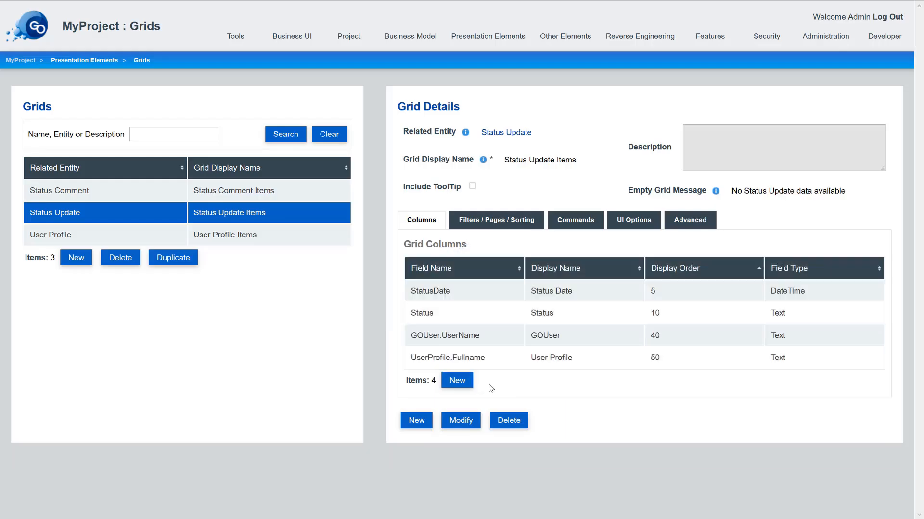
click(492, 342)
click(556, 384)
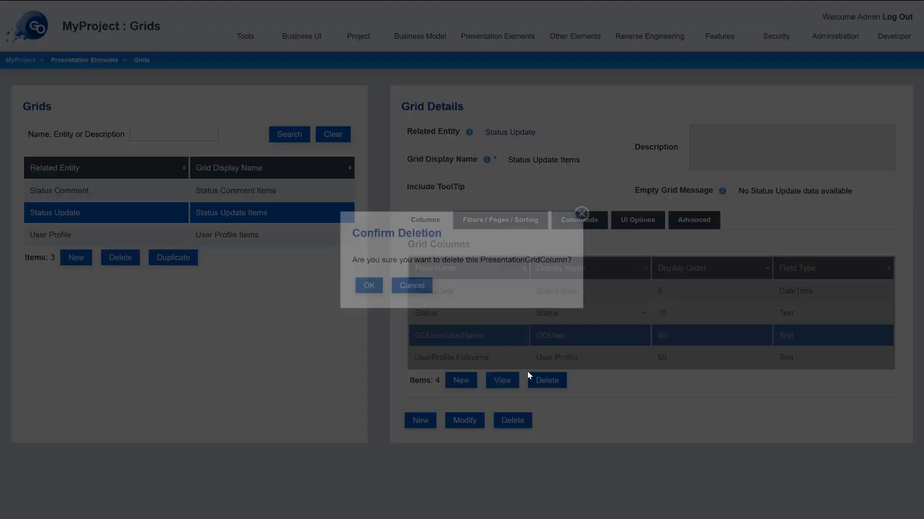
click(367, 286)
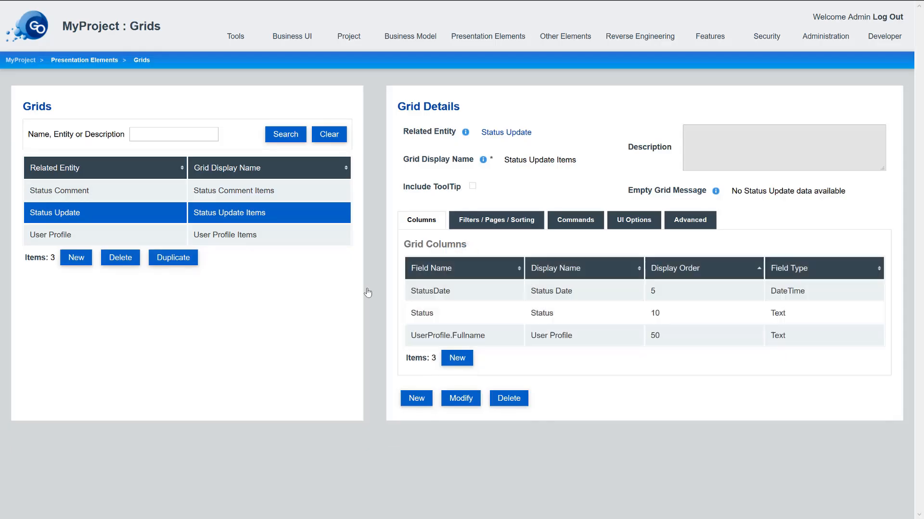
- In the Status Comment grid, set the Date column to order 5 as a link
click(127, 190)
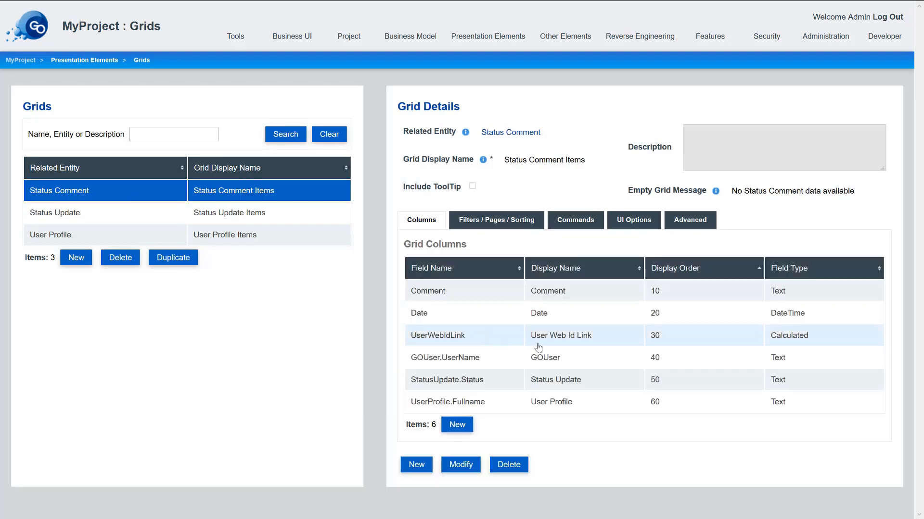
double_click(537, 315)
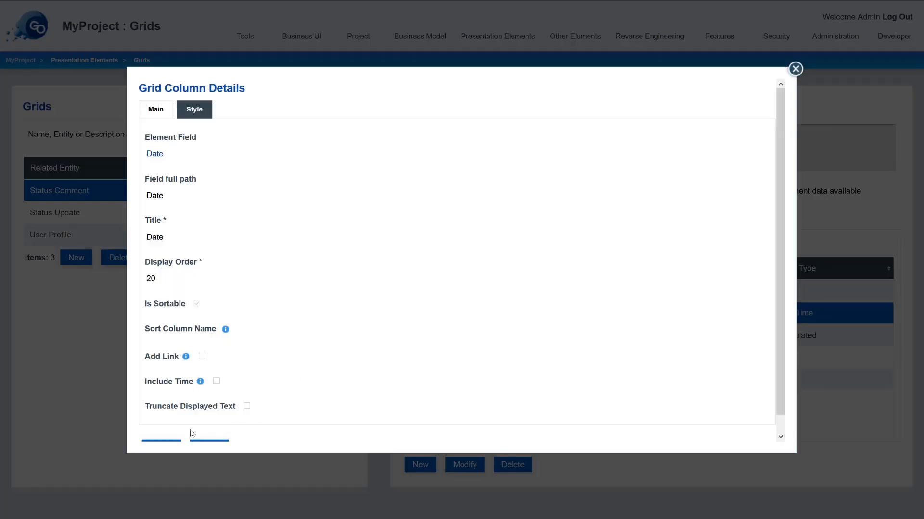
scroll(159, 409, down, 1)
click(156, 430)
drag(179, 268, 93, 268)
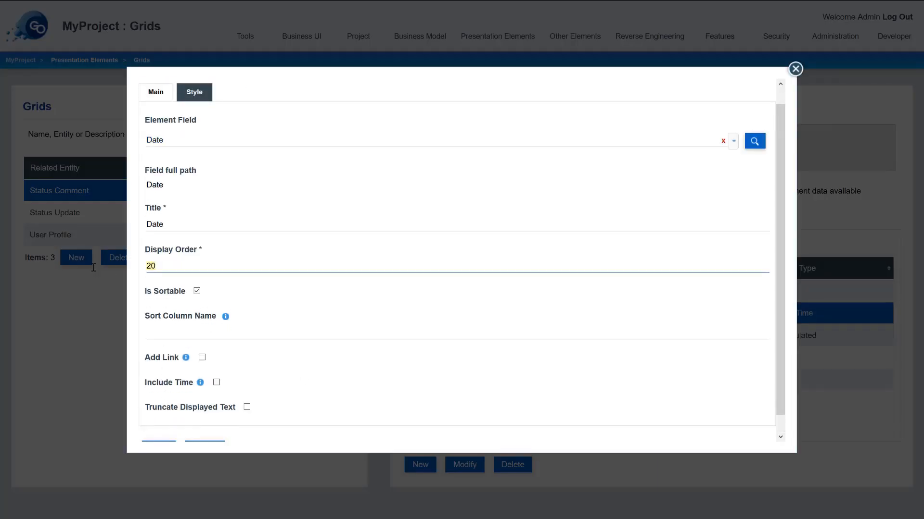
click(202, 357)
scroll(202, 375, down, 2)
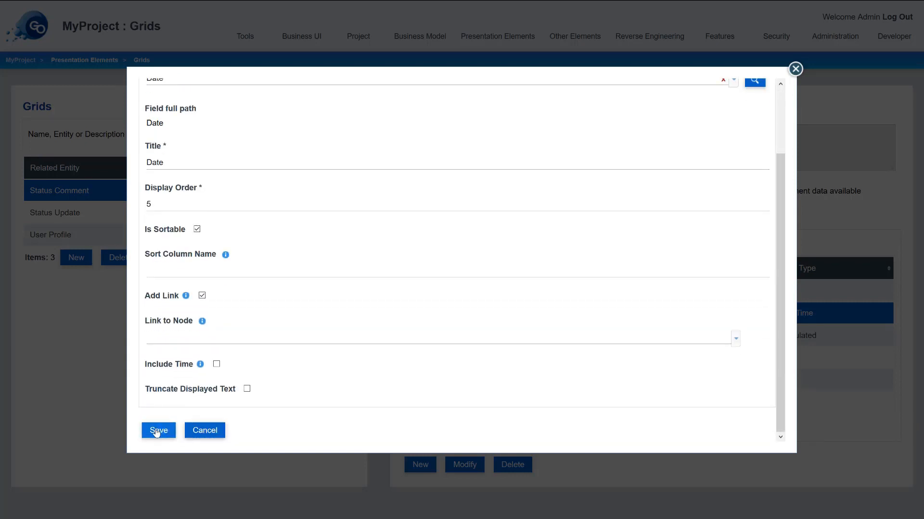
click(159, 431)
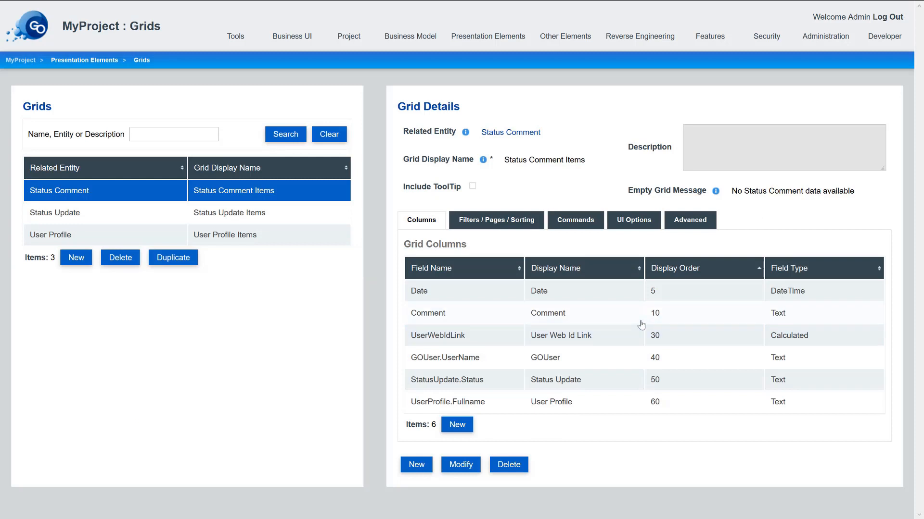
- Rename the grid 'Status Comments' with empty message 'No comment'
click(460, 470)
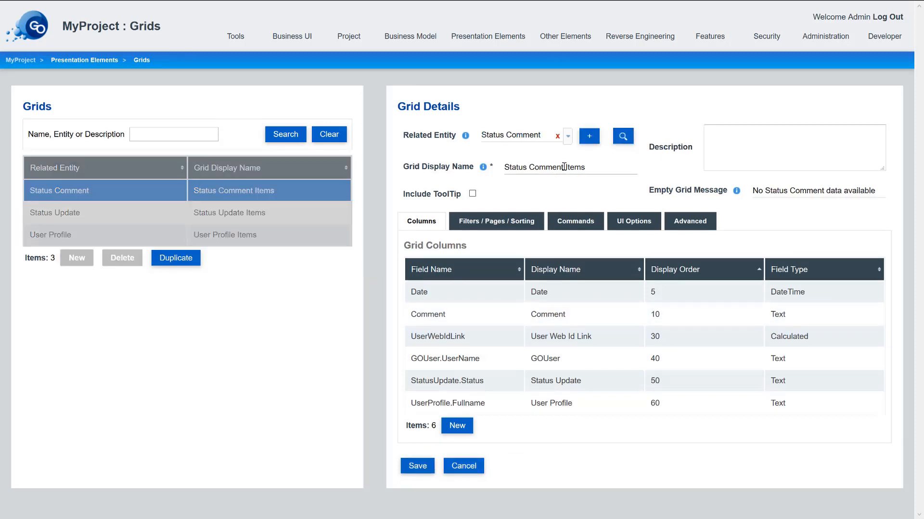
drag(564, 167, 725, 166)
text(s)
drag(765, 191, 922, 184)
text(comment)
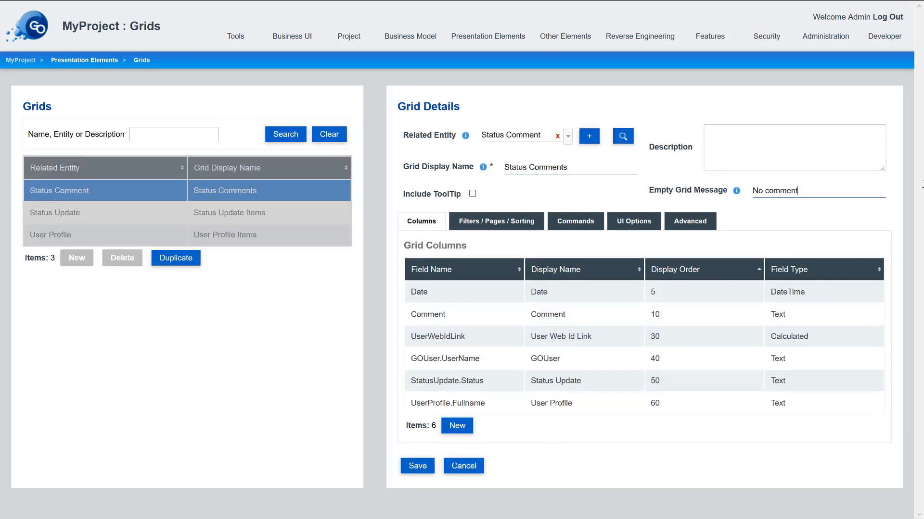
click(417, 466)
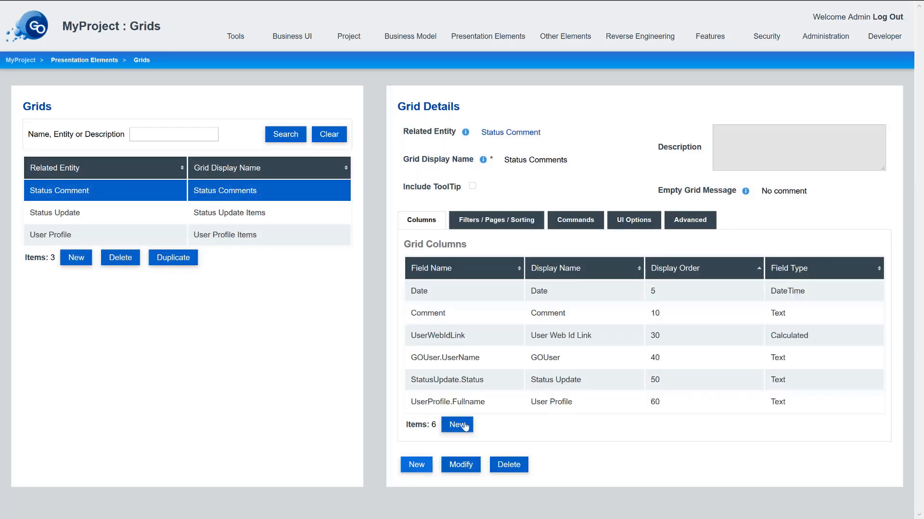
- Delete the UserWebIdLink, GOUser.UserName and StatusUpdate.Status columns from Status Comments
click(472, 346)
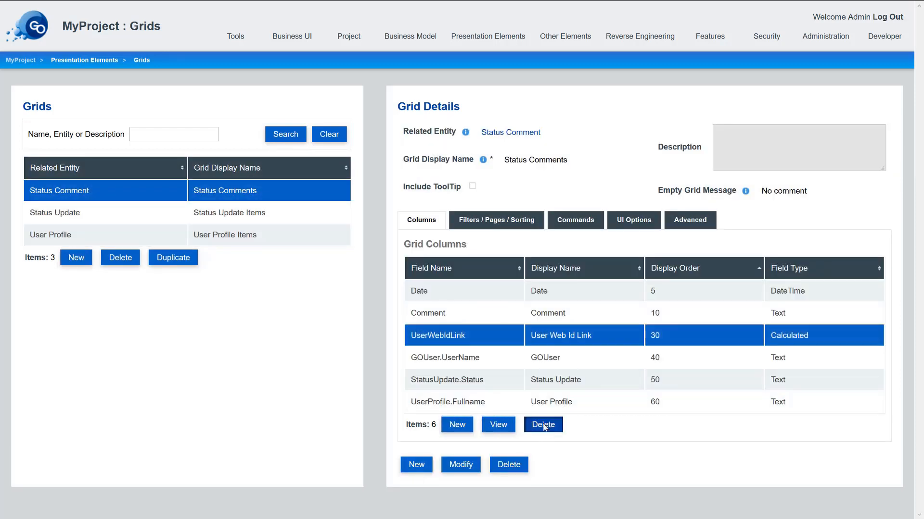
click(543, 424)
click(372, 286)
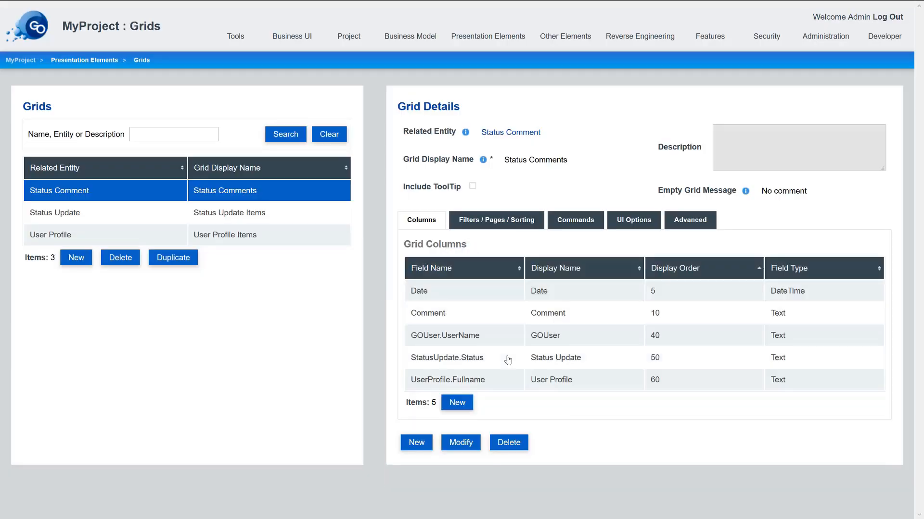
click(500, 345)
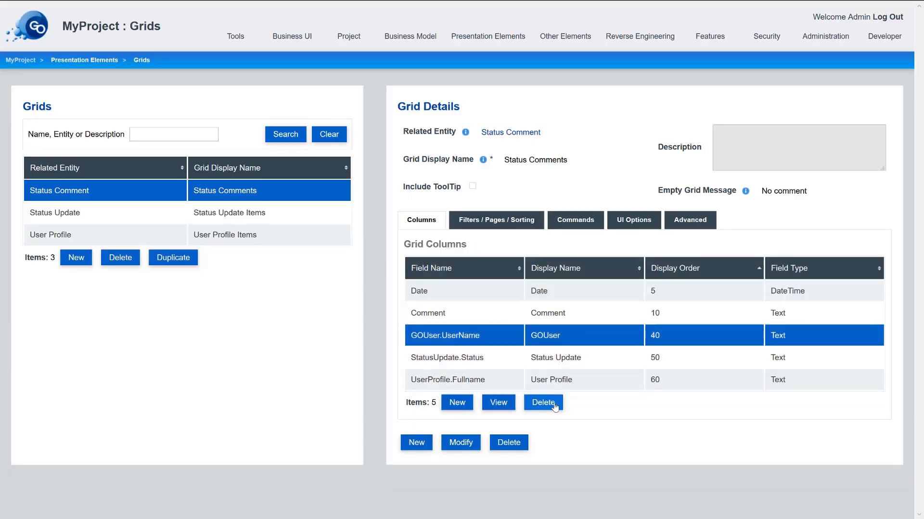
click(552, 402)
click(369, 286)
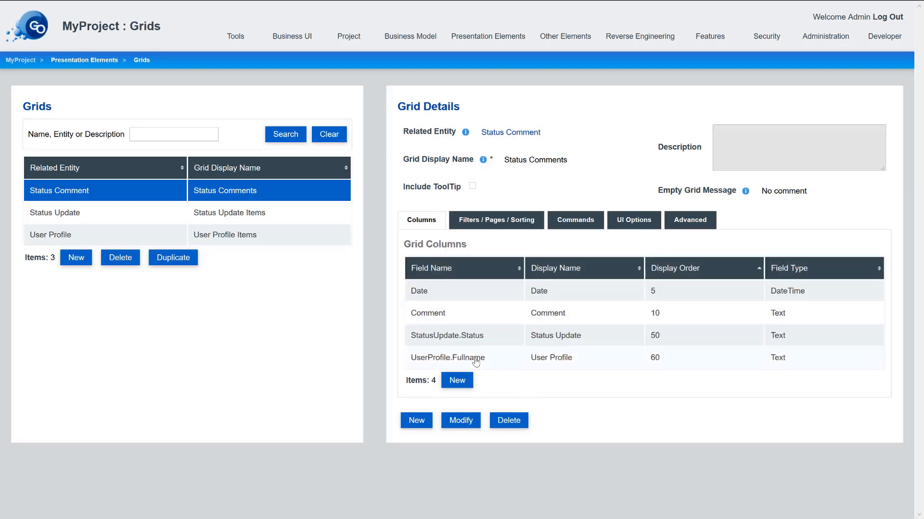
click(485, 336)
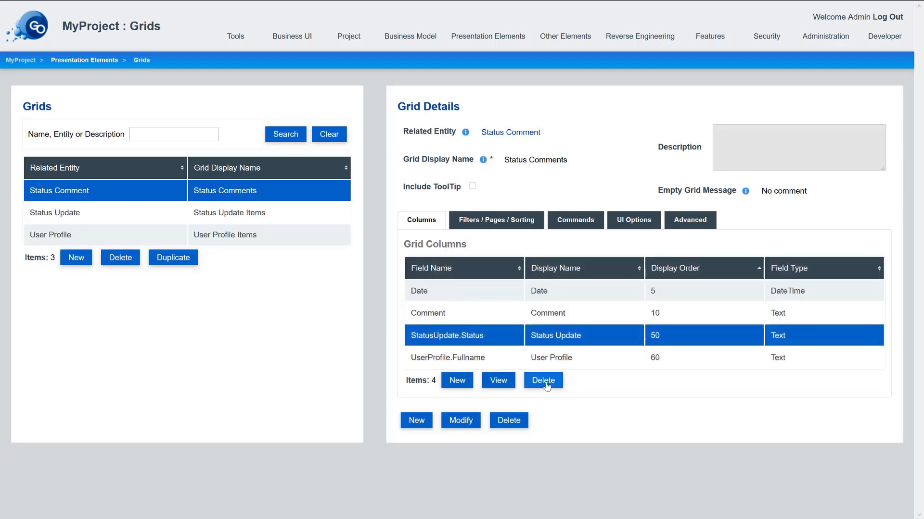
click(544, 382)
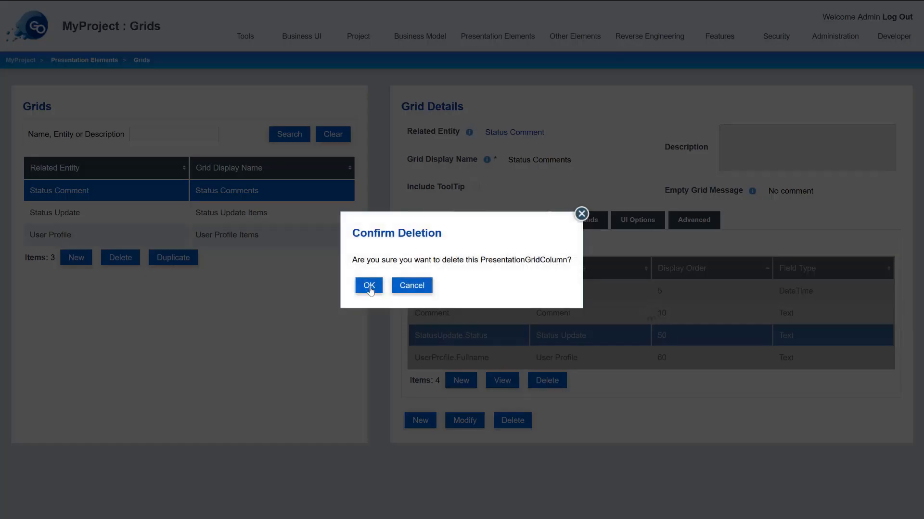
click(369, 286)
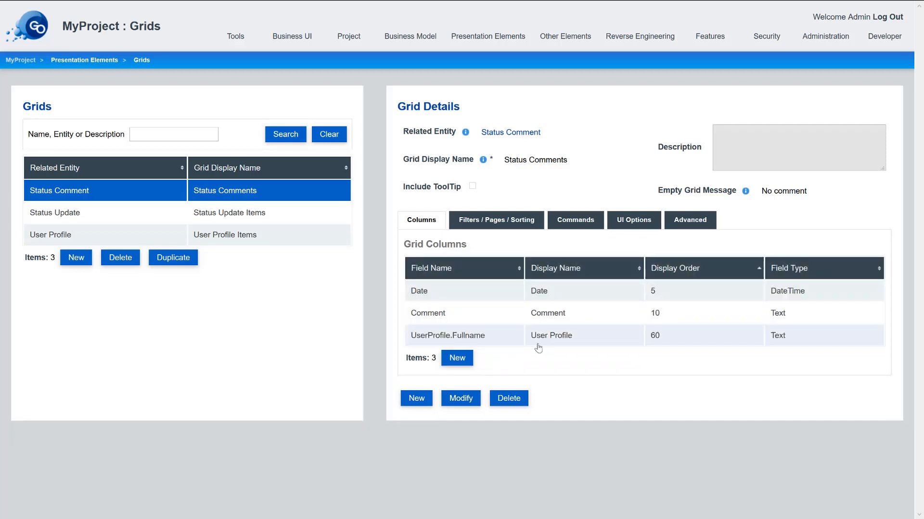
- Retitle the UserProfile.Fullname column 'Commented by'
click(550, 338)
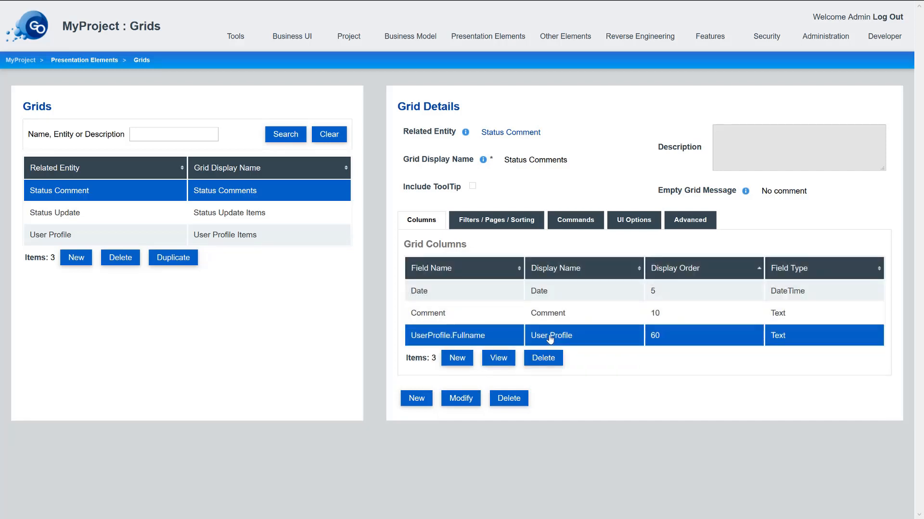
double_click(552, 340)
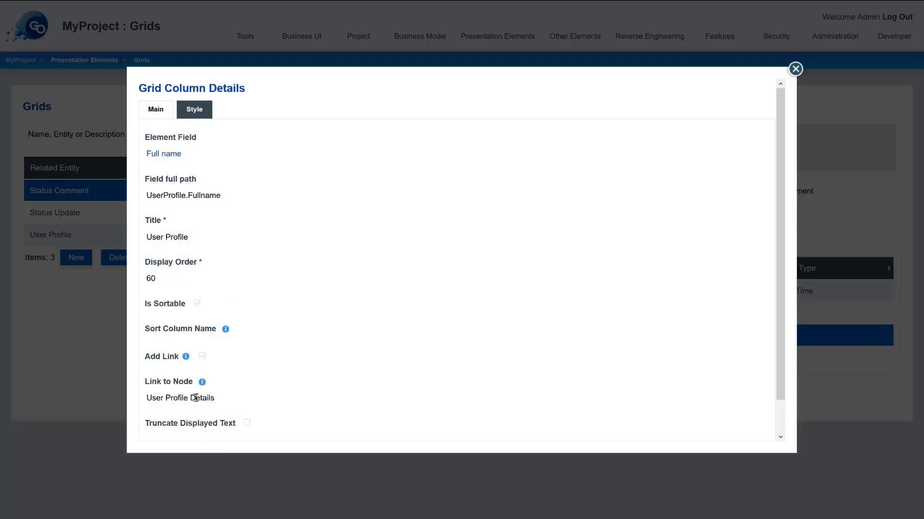
scroll(210, 364, down, 3)
scroll(203, 306, up, 2)
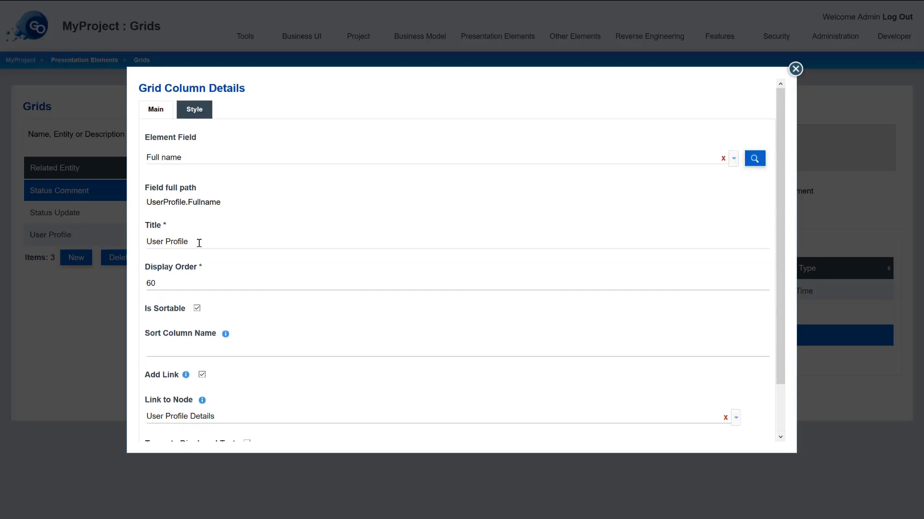
drag(198, 243, 21, 251)
text(Comme)
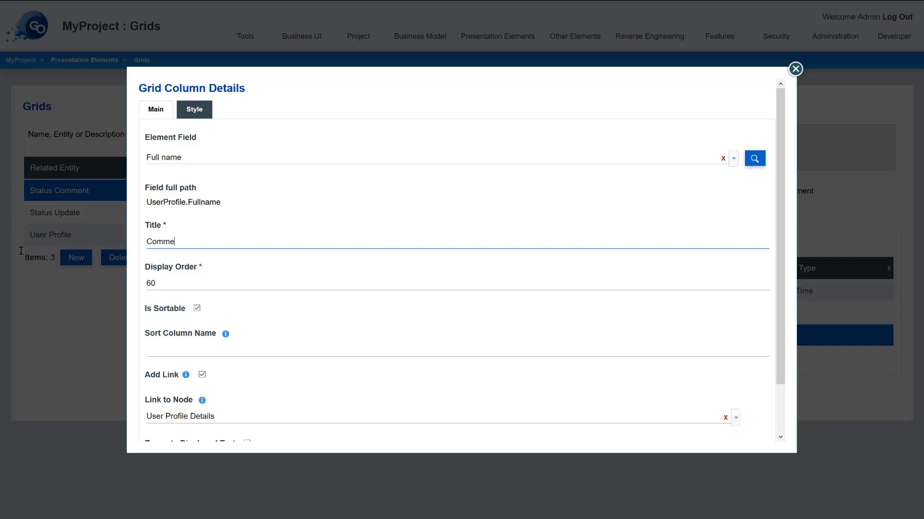
text(nted by)
scroll(247, 351, down, 2)
click(155, 431)
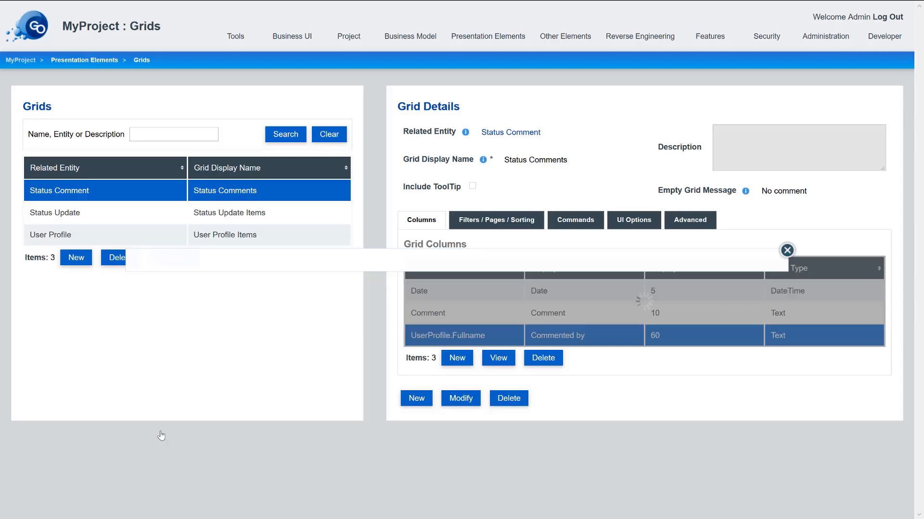
click(224, 211)
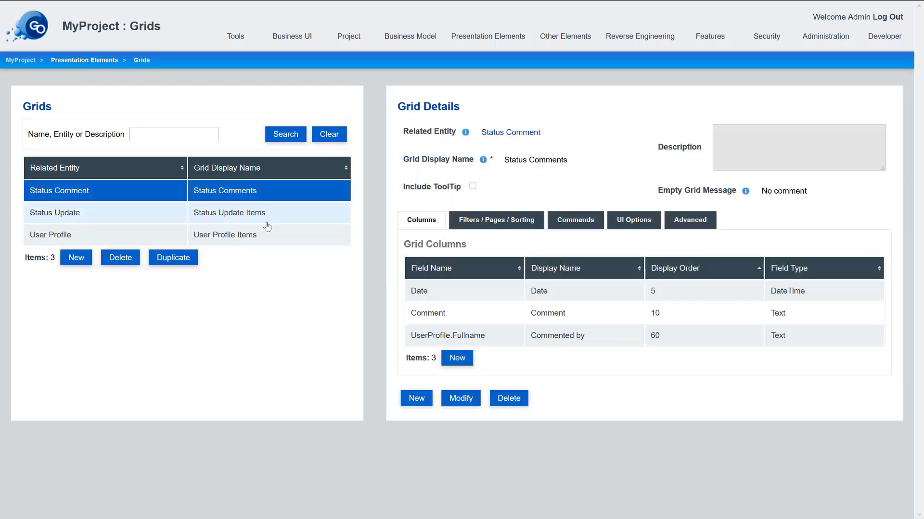
- Rename Status Update Items to 'Status Updates' with empty message 'No Status Update'
click(267, 215)
click(461, 398)
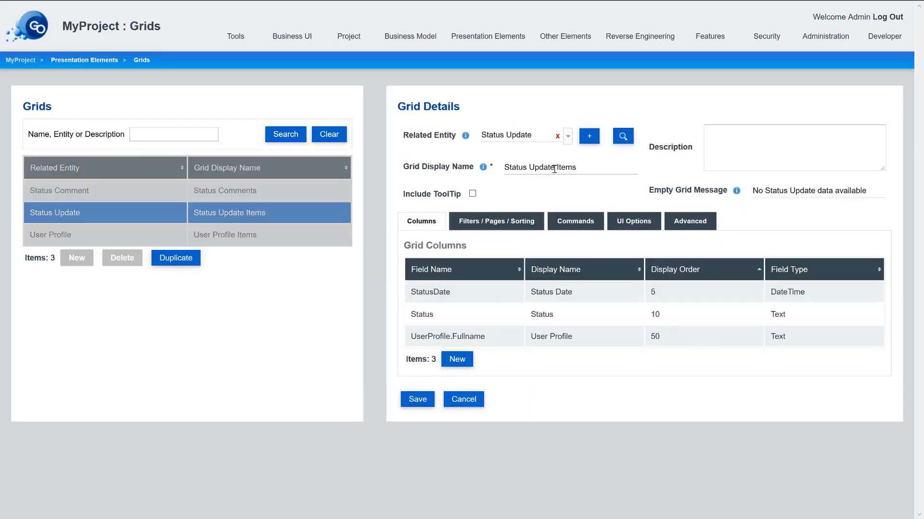
drag(554, 169, 757, 169)
text(s)
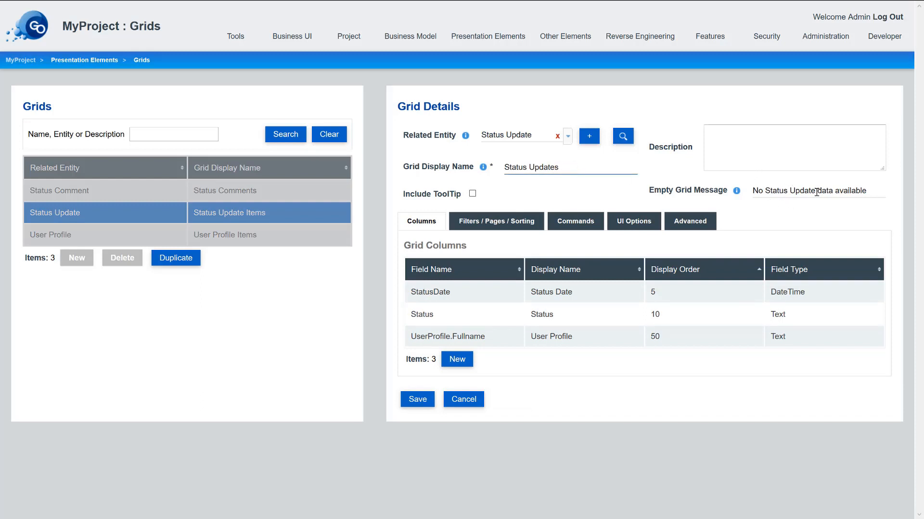
drag(817, 192, 868, 192)
key(BackSpace)
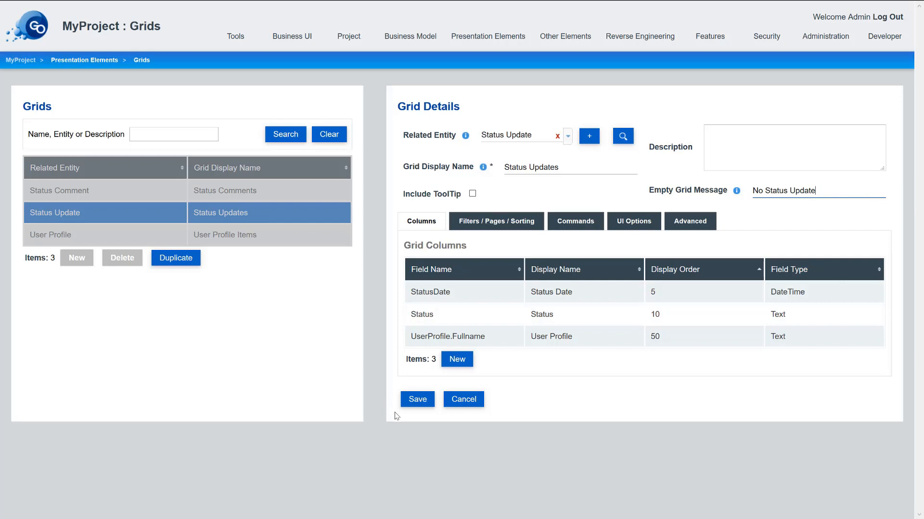
click(408, 403)
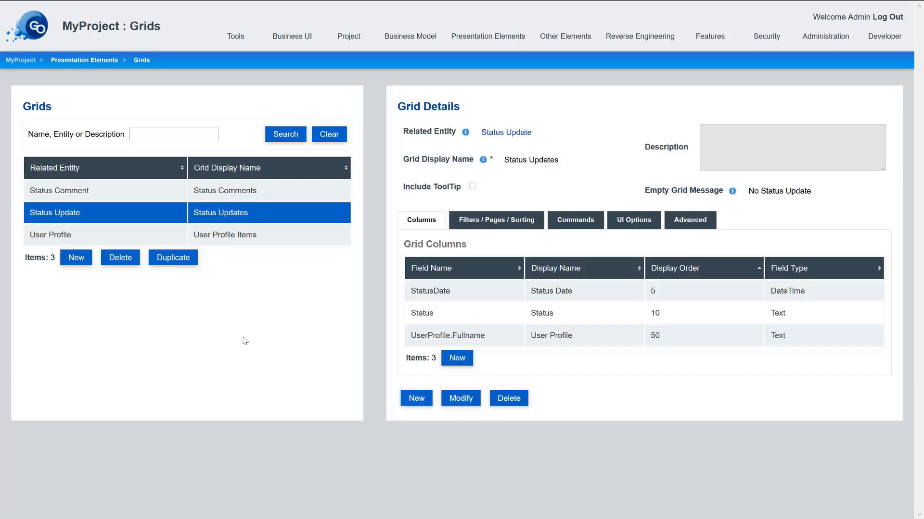
- Duplicate the Status Comments grid and name the copy 'Comments by user'
click(230, 195)
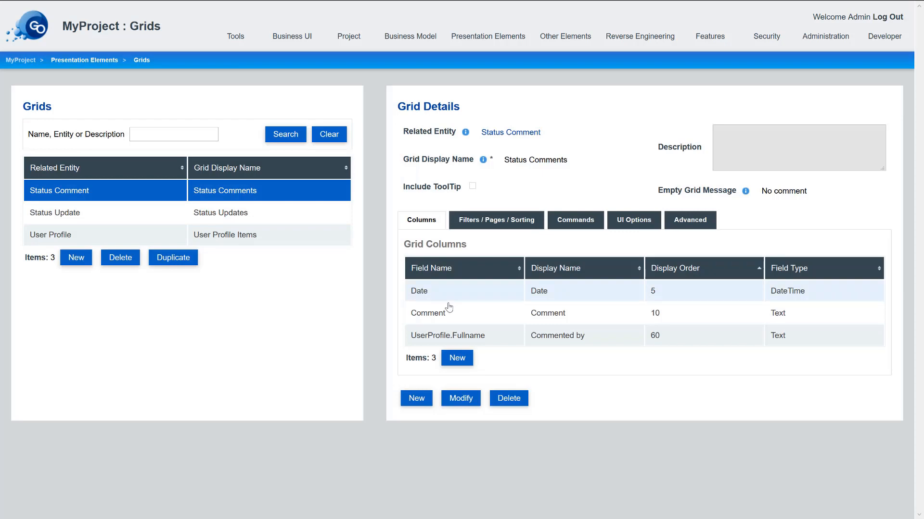
click(179, 259)
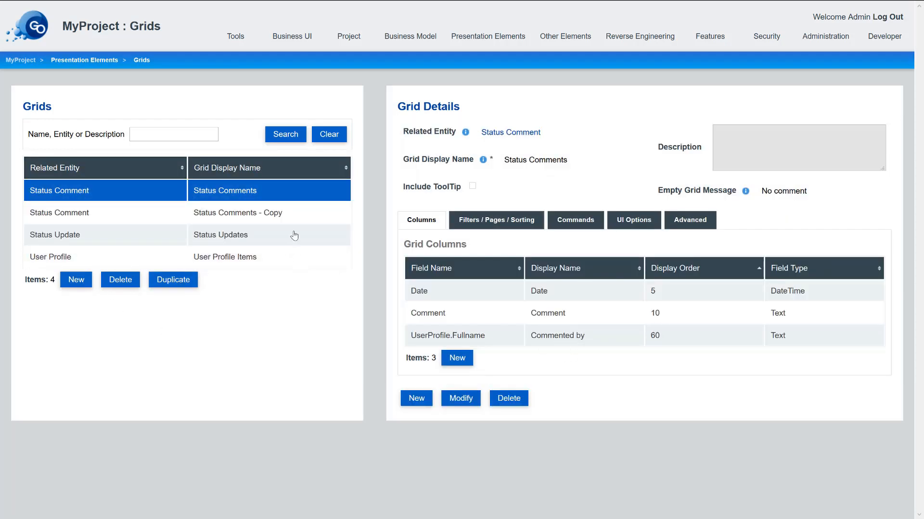
click(283, 220)
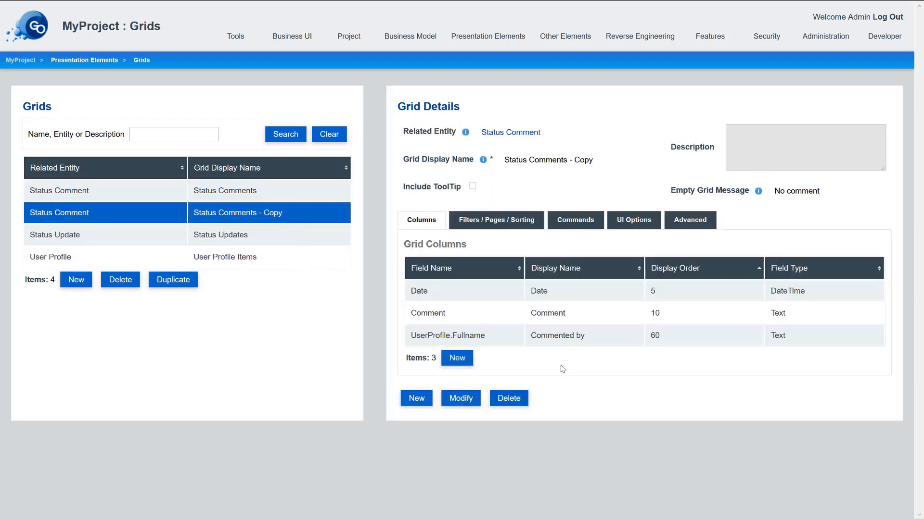
click(467, 398)
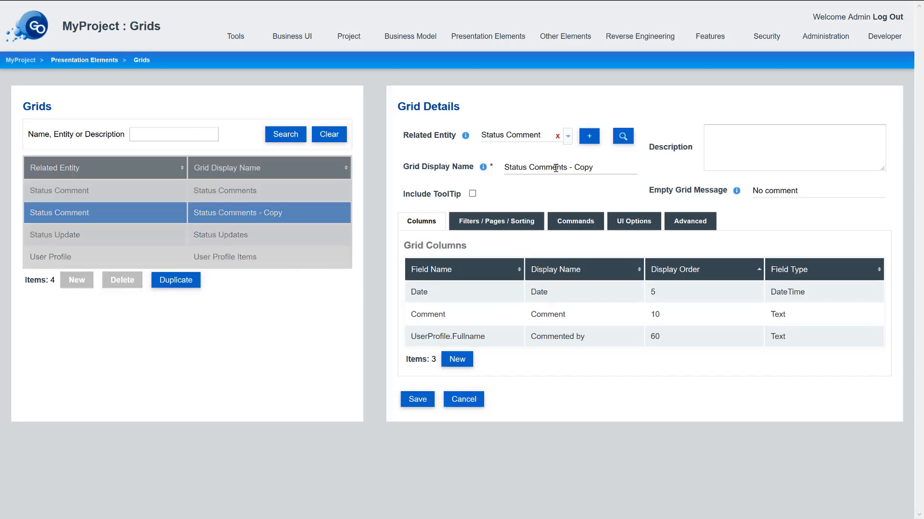
drag(569, 165, 638, 167)
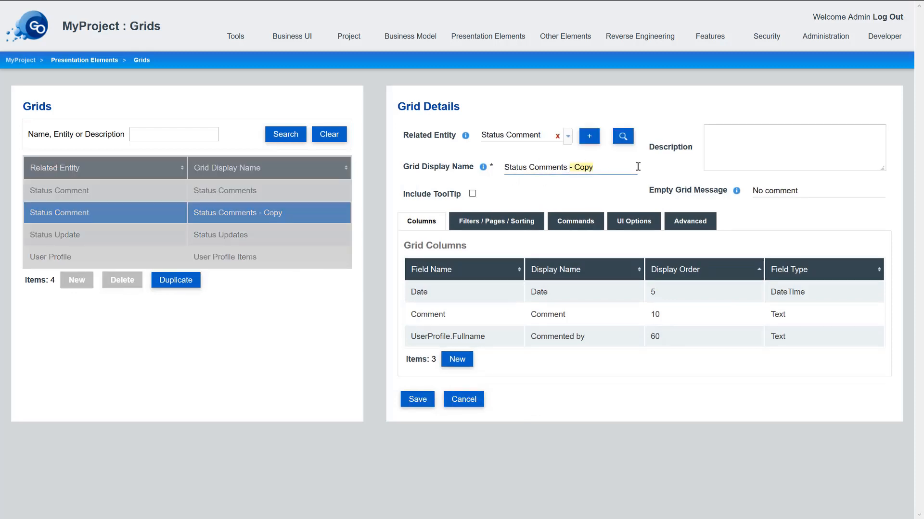
key(BackSpace)
key(ctrl+a)
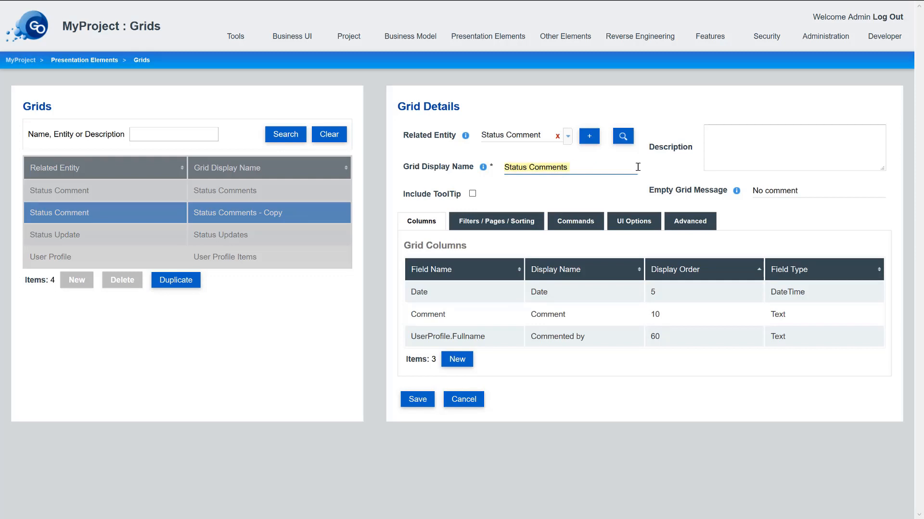
text(C)
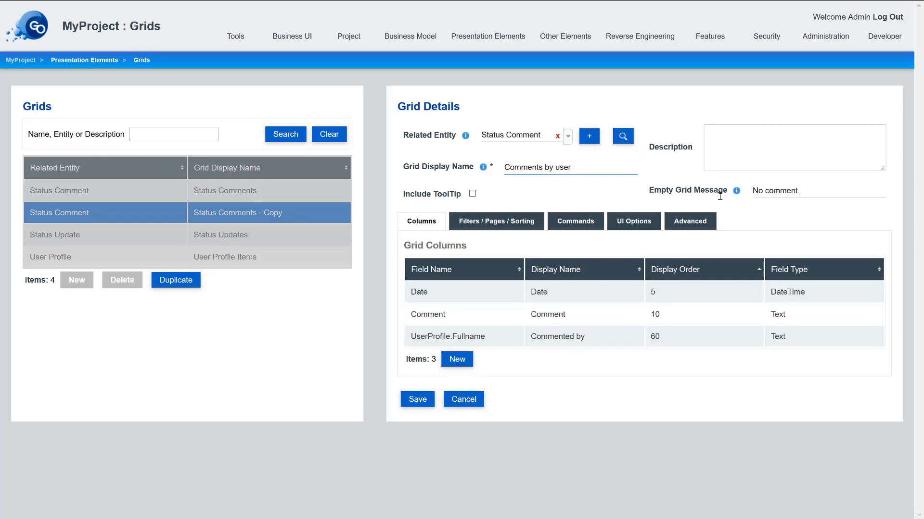
click(411, 400)
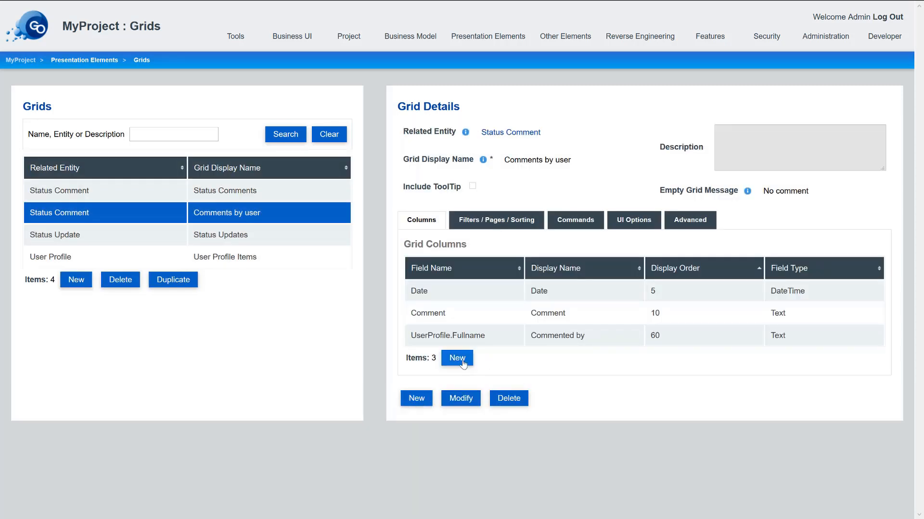
- Add an unsortable 'Owner of status commented' Full name column, order 70, linking to User Profile Details
click(462, 361)
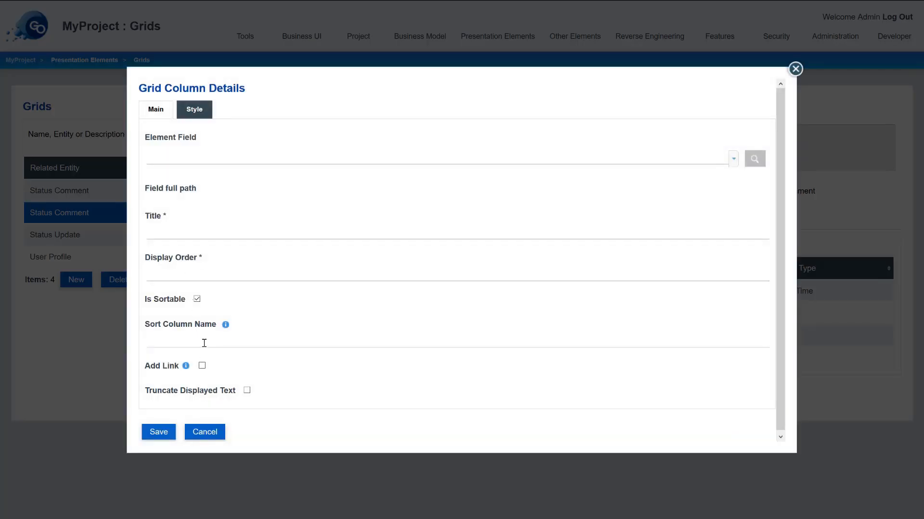
click(217, 158)
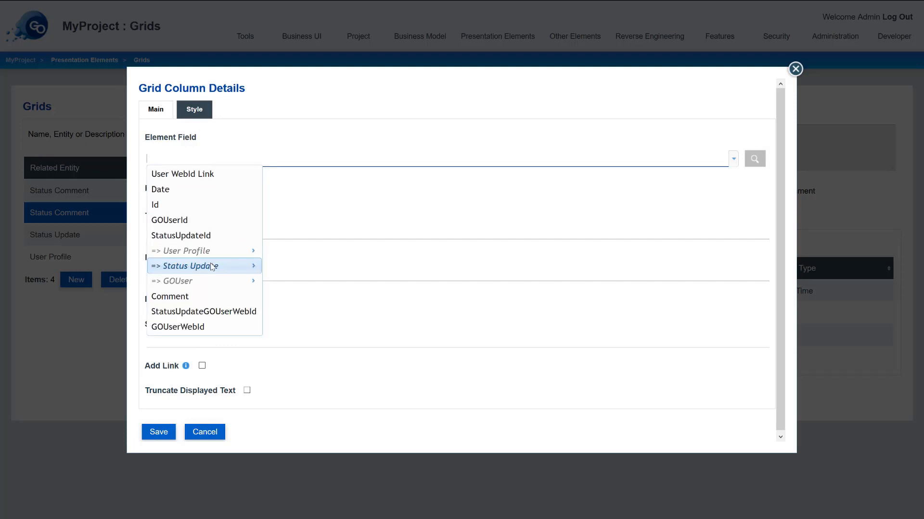
mouse_move(212, 267)
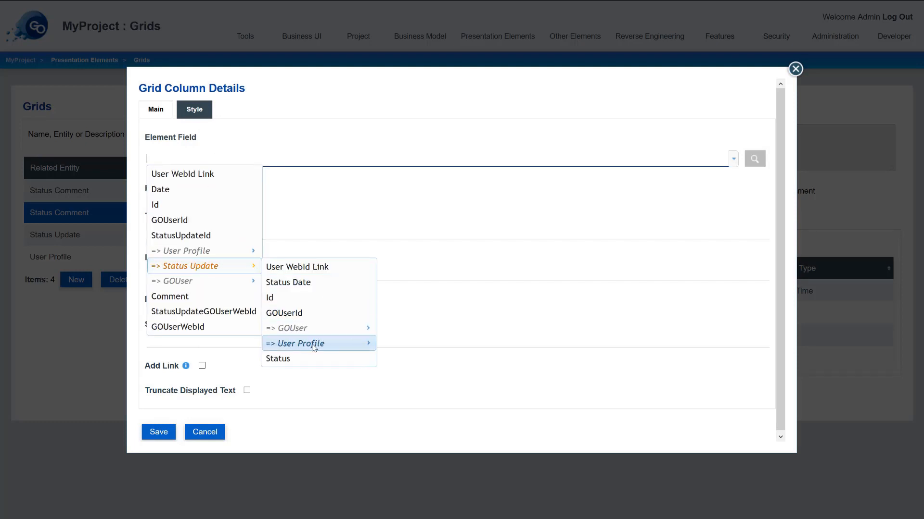
mouse_move(310, 347)
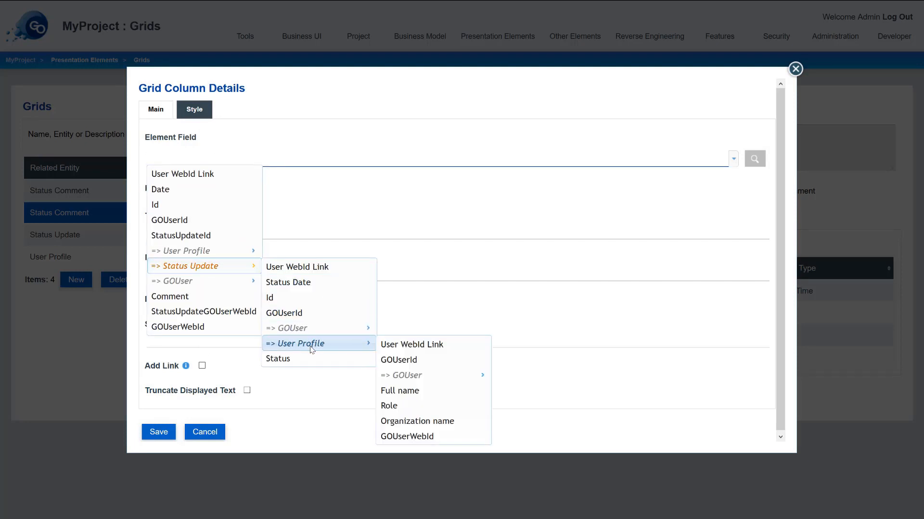
click(411, 391)
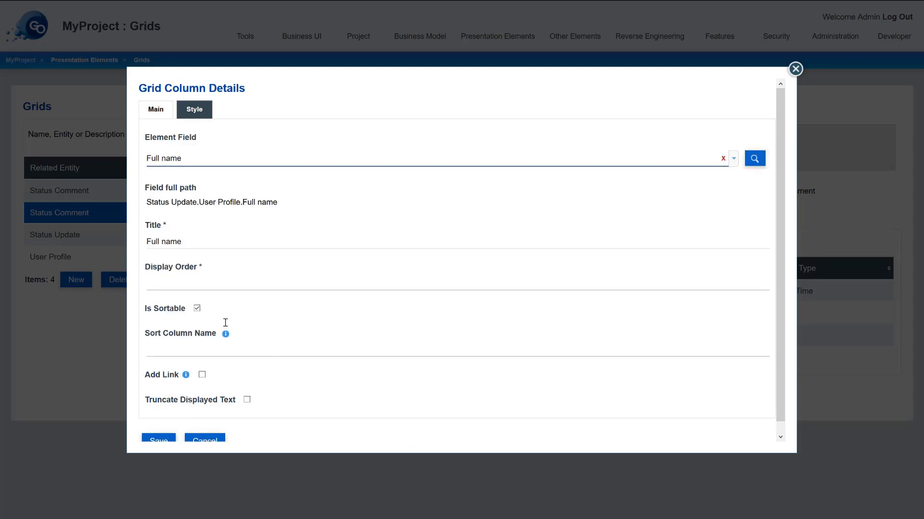
click(190, 239)
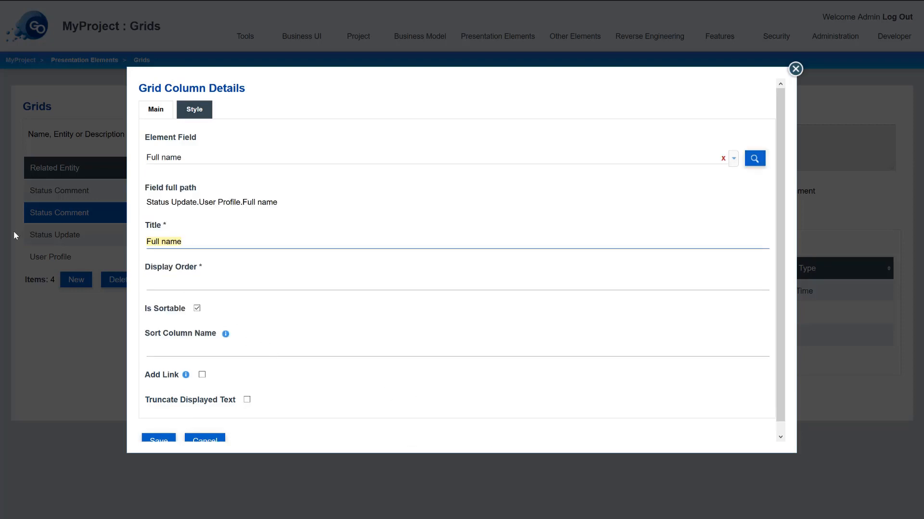
text(Owner of status commented)
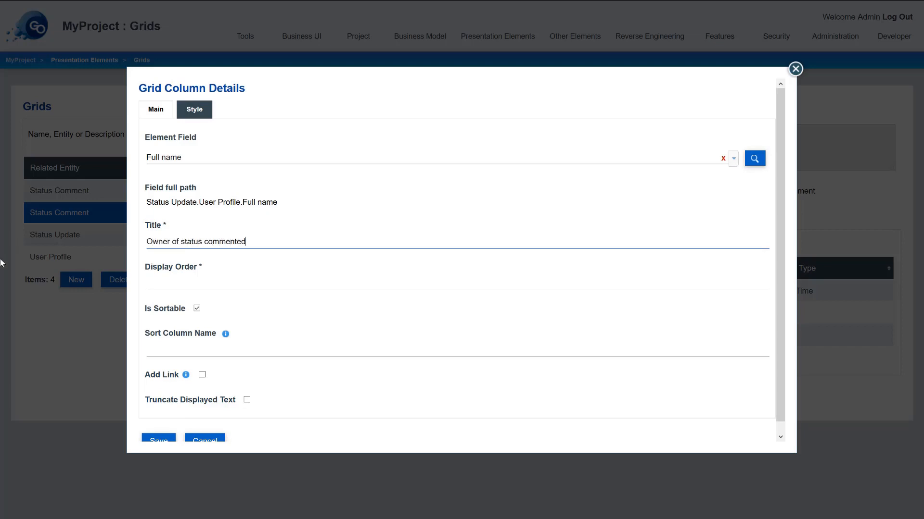
click(253, 288)
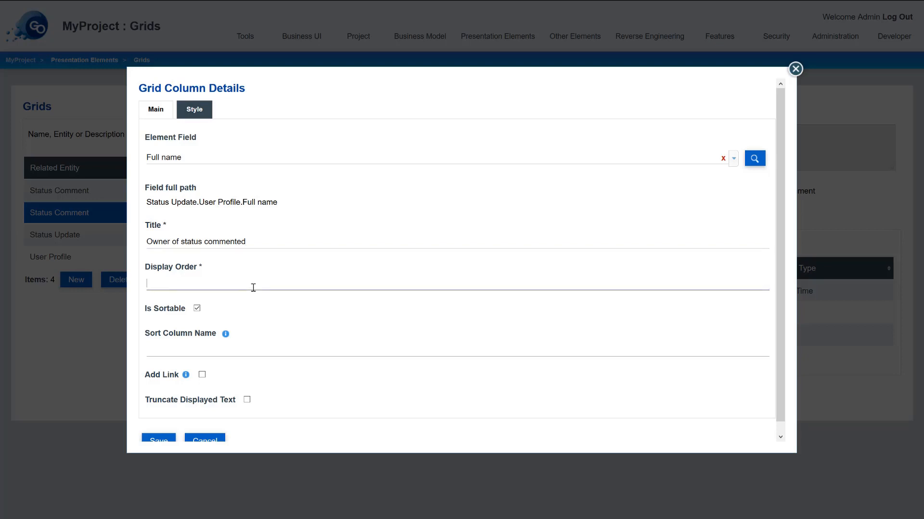
click(196, 308)
click(202, 334)
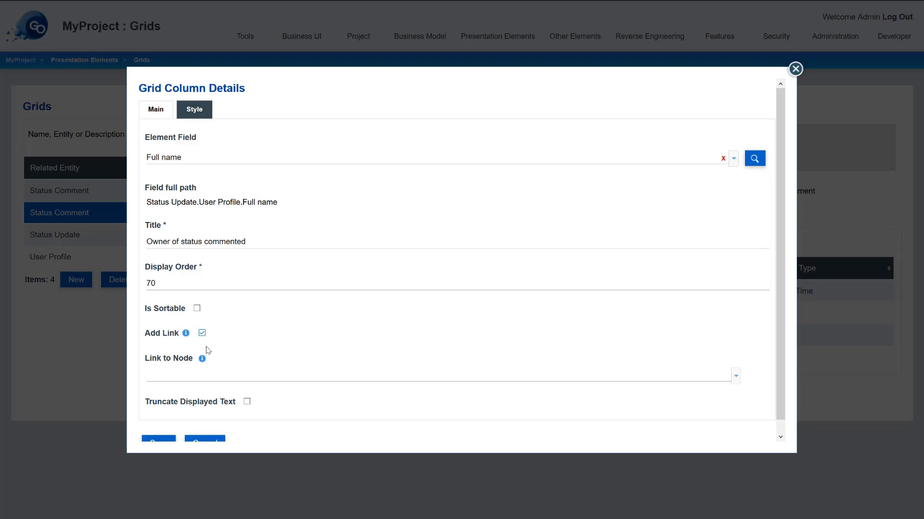
click(212, 376)
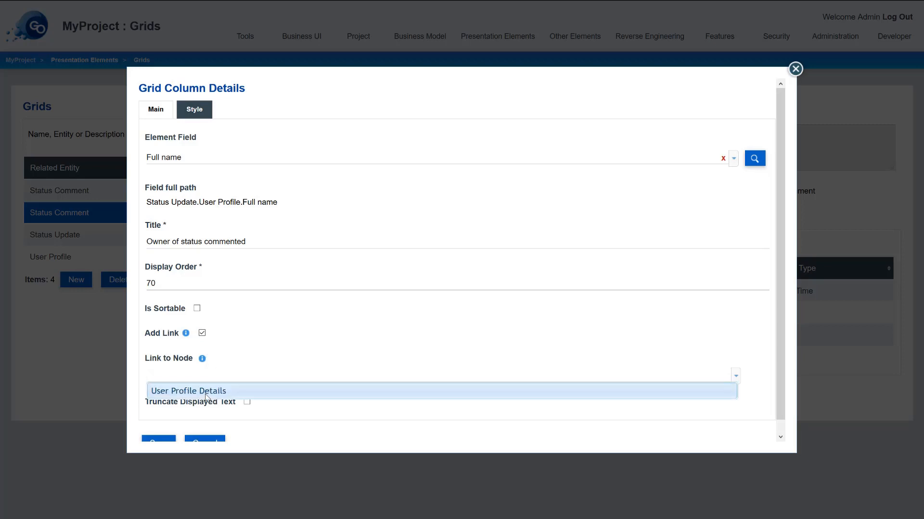
click(206, 392)
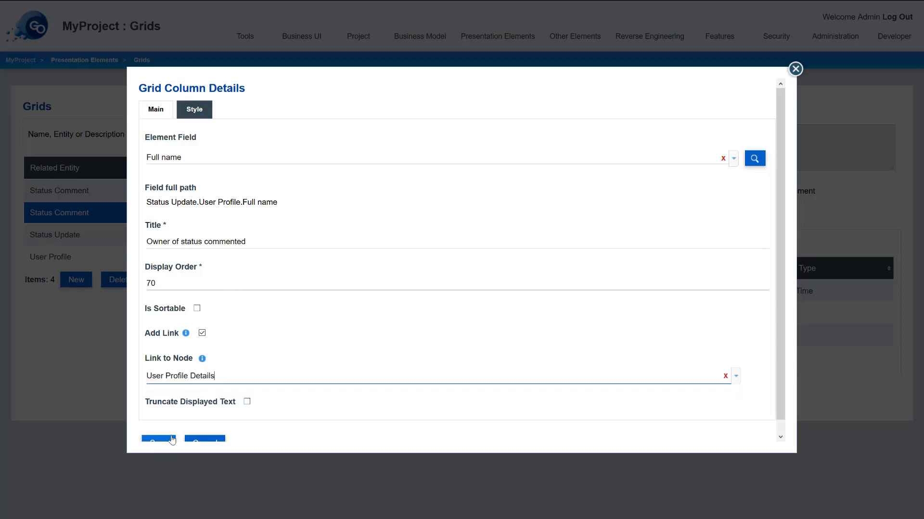
click(158, 440)
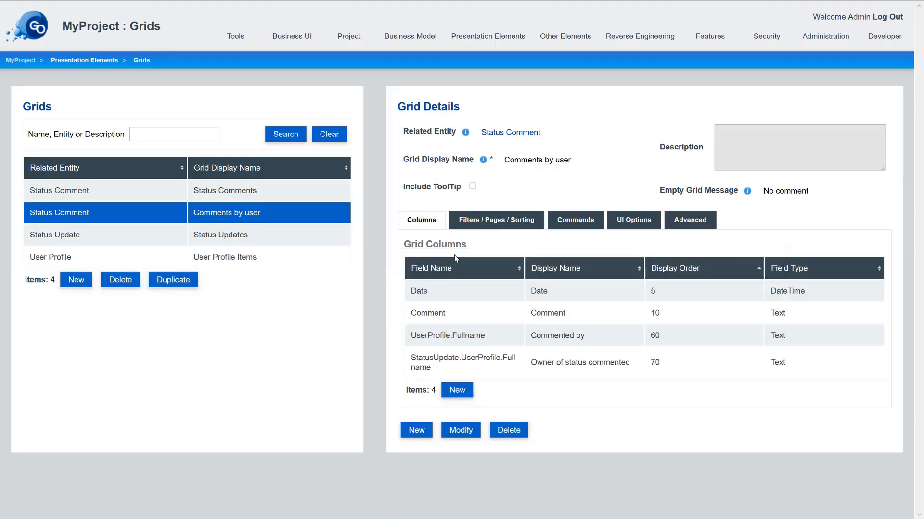
- Add a column for the status update's Status field titled 'Commented status'
click(457, 390)
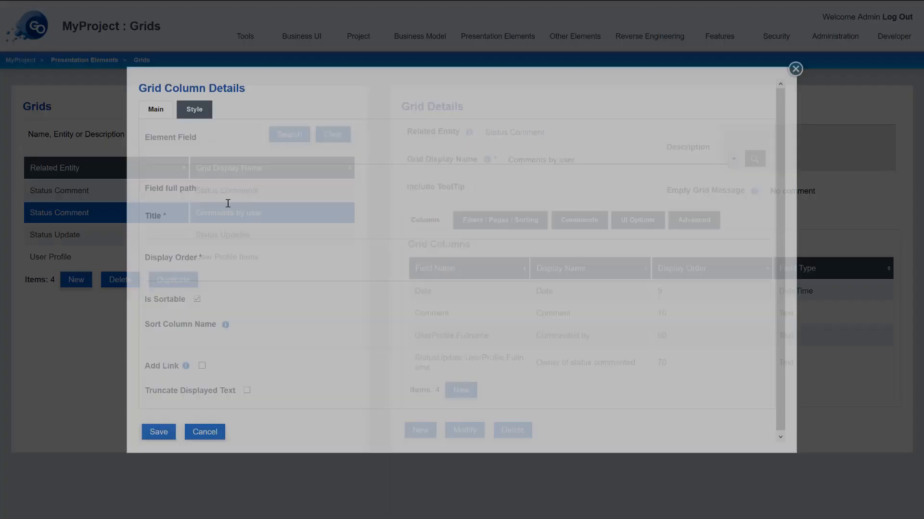
click(190, 157)
mouse_move(202, 268)
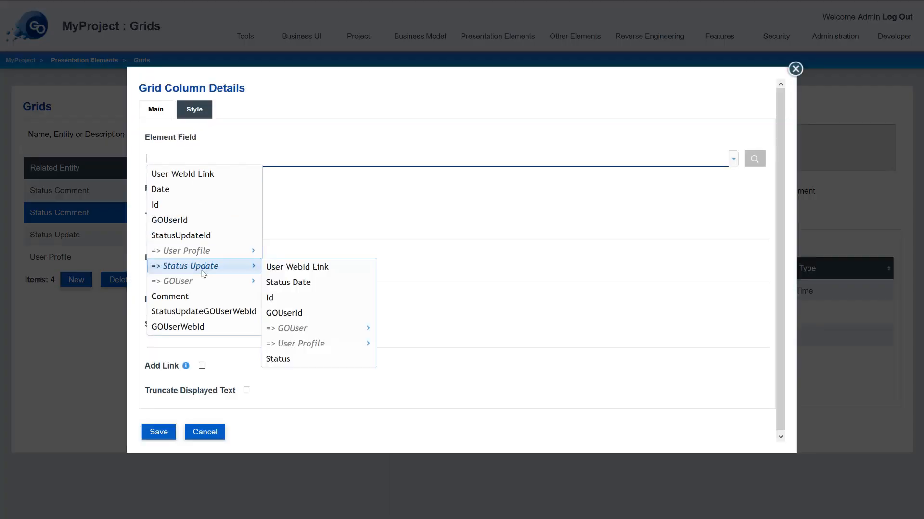
click(289, 359)
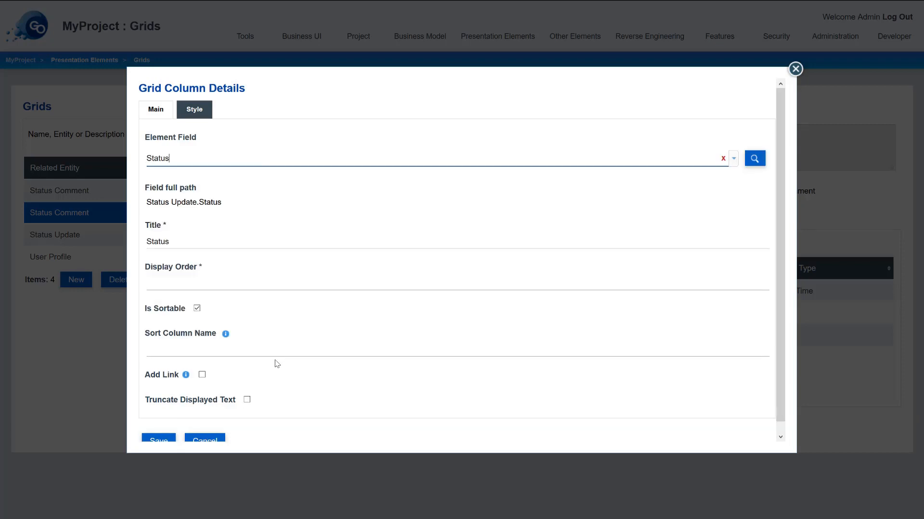
click(191, 243)
key(Home)
text(Comme)
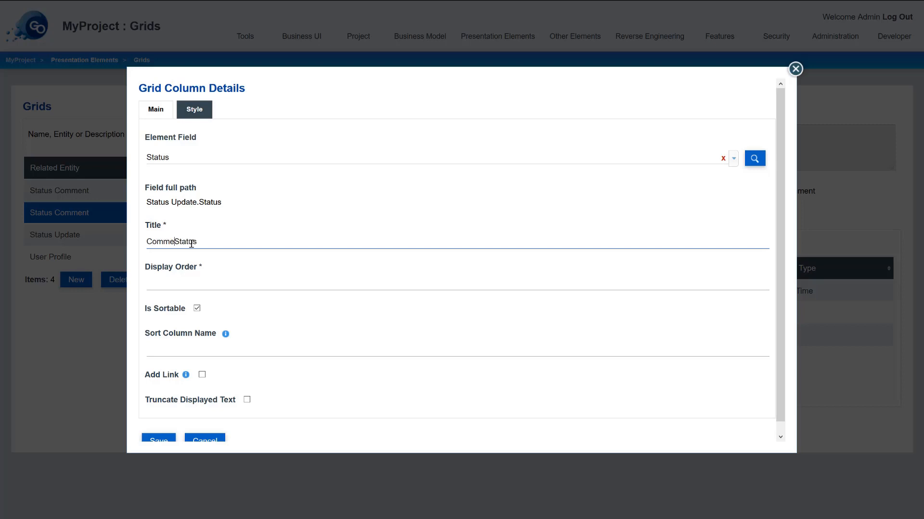
text(nted)
key(Delete)
text(s)
- Make it unsortable at order 80, linking to Status Update Details, and save
click(197, 308)
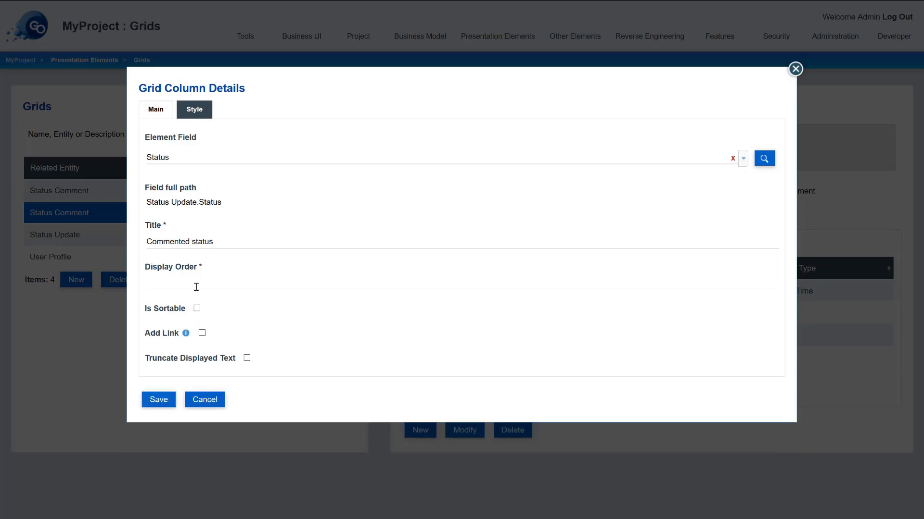
click(196, 285)
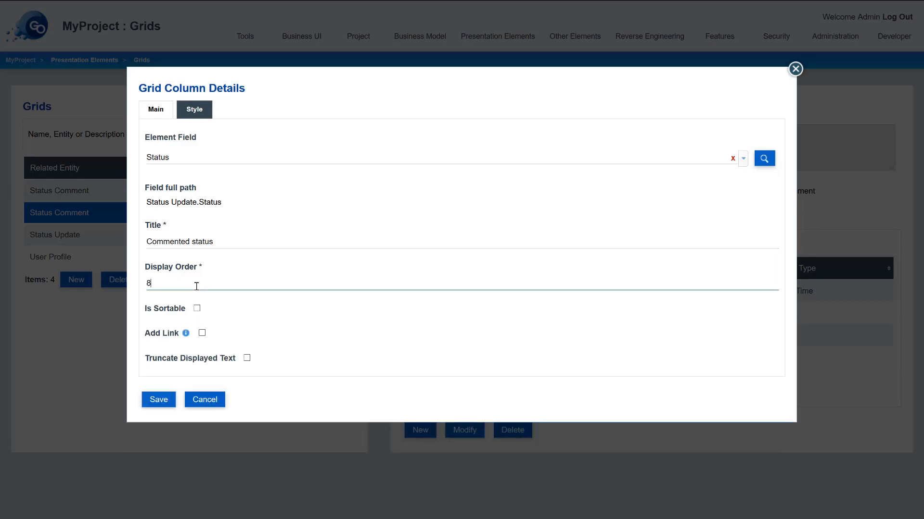
click(202, 333)
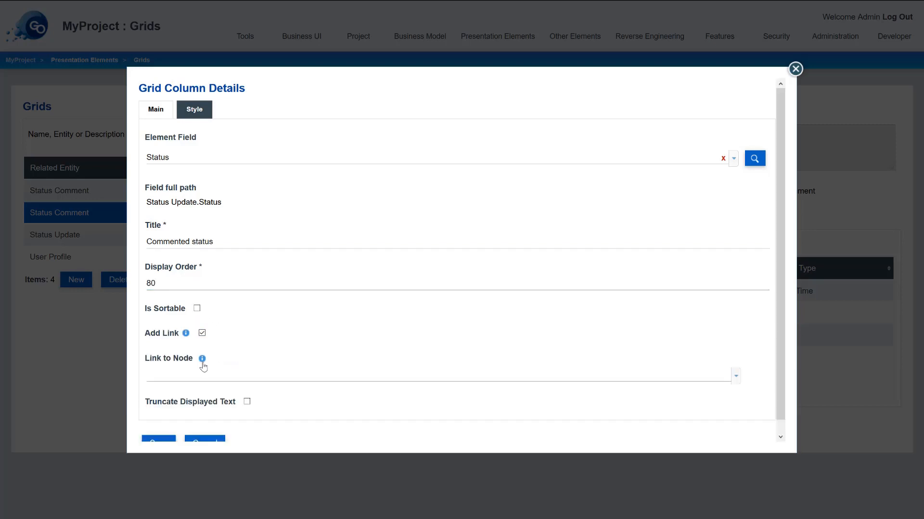
click(202, 376)
click(326, 387)
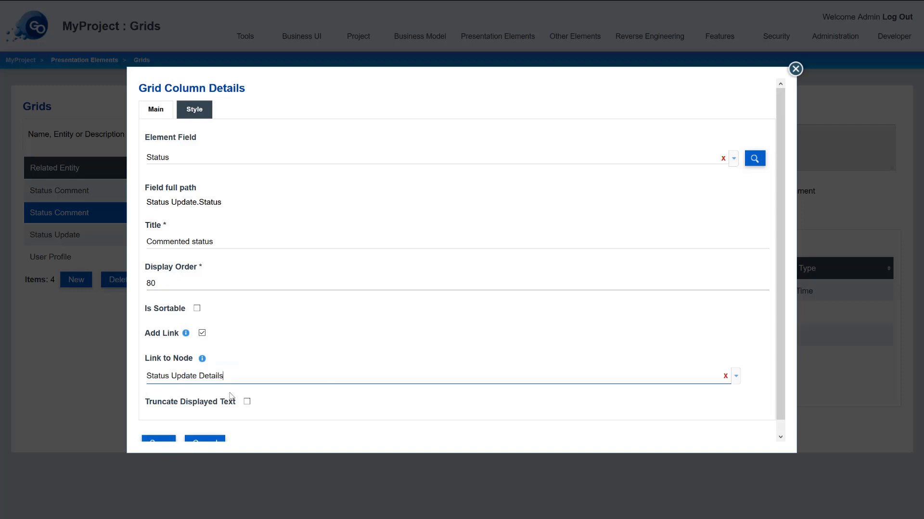
scroll(157, 429, down, 1)
click(157, 435)
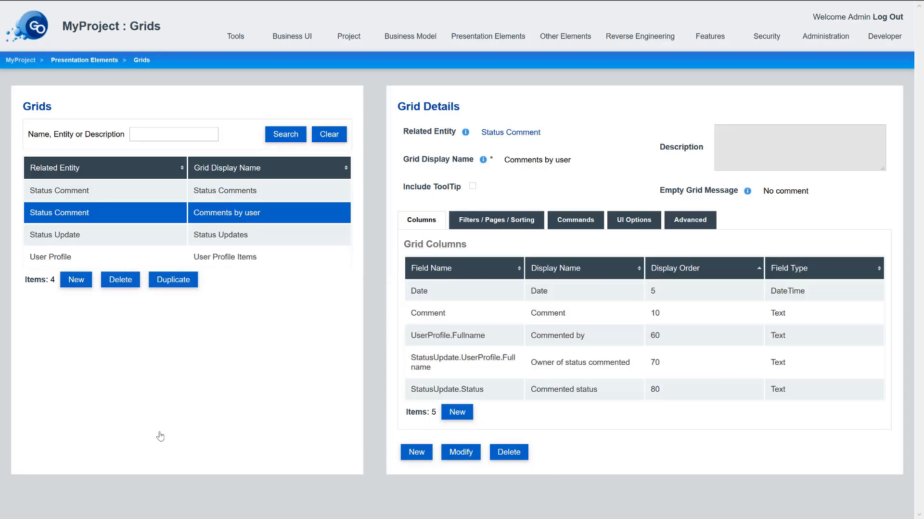
- Rename User Profile Items to 'User Profiles', dropping 'data available' from the empty message
click(261, 262)
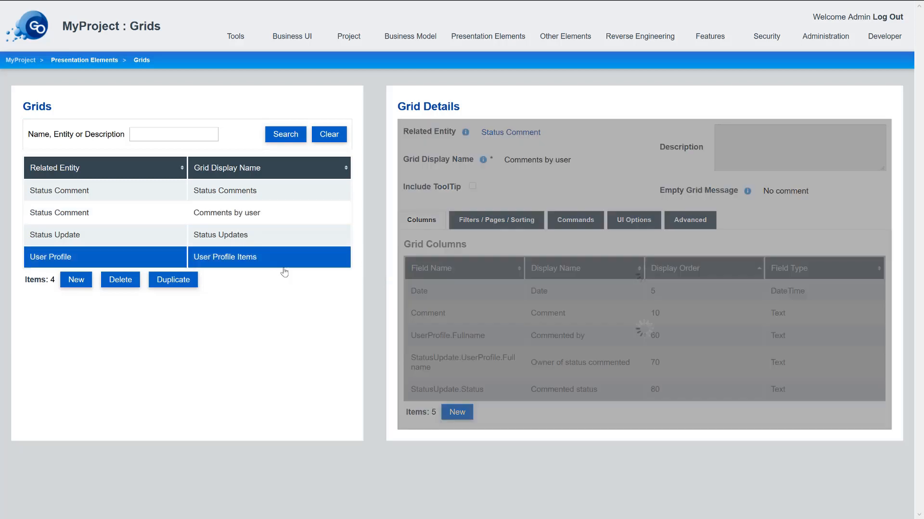
click(459, 441)
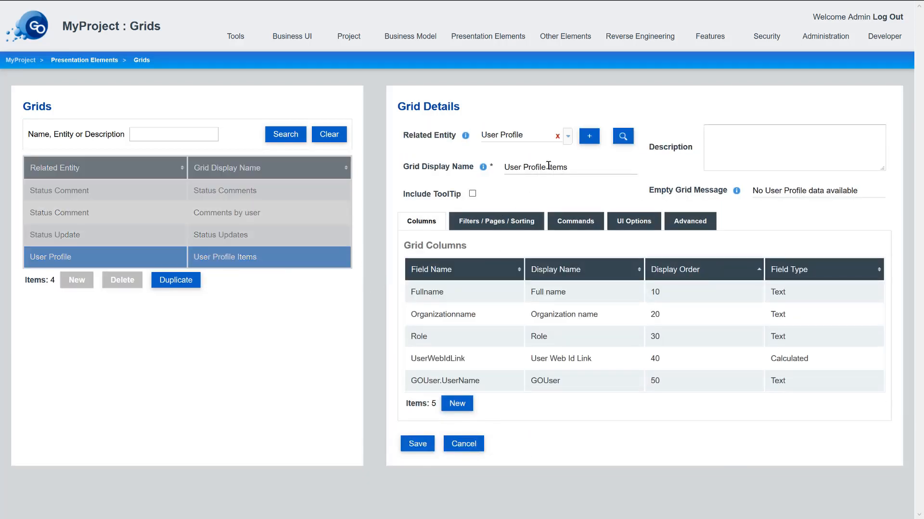
double_click(586, 171)
key(BackSpace)
key(BackSpace)
text(s)
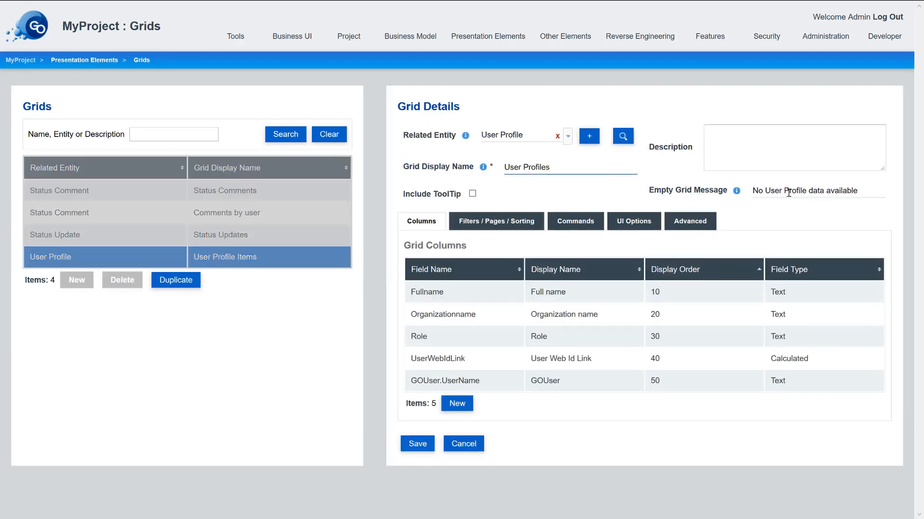
drag(806, 191, 865, 191)
key(BackSpace)
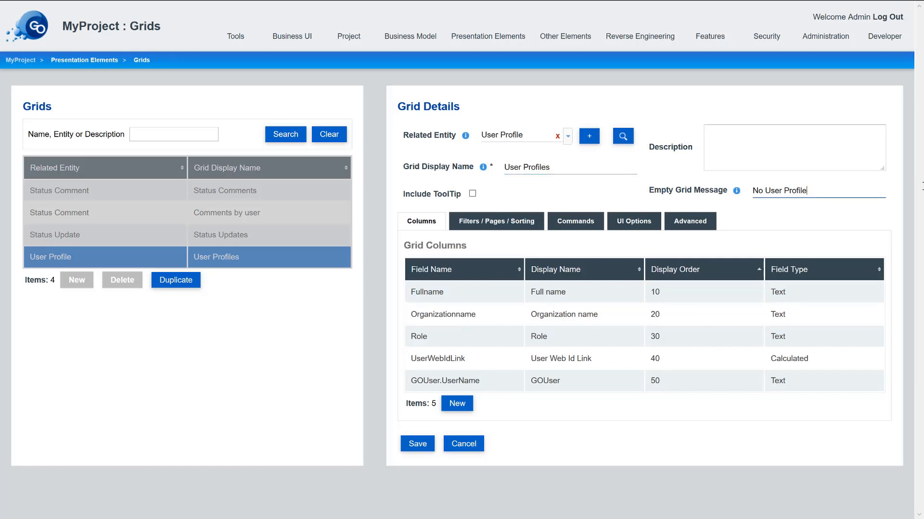
click(411, 447)
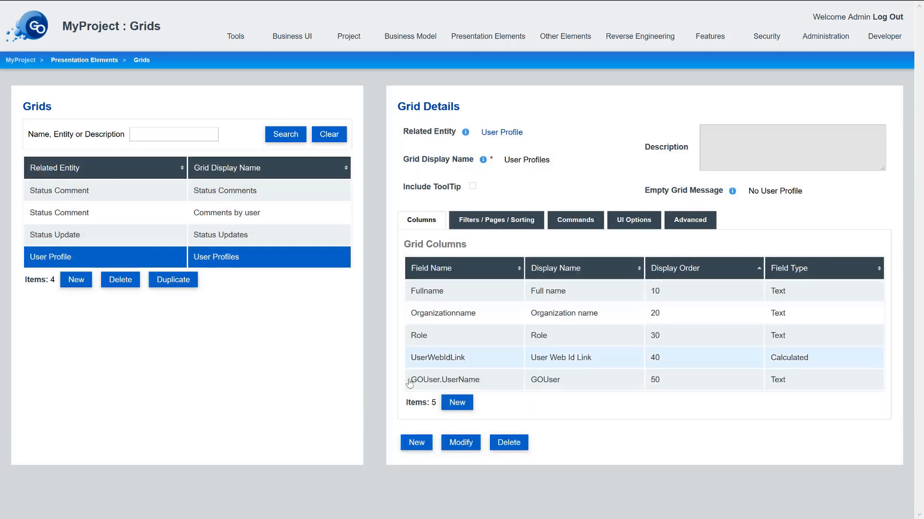
- Delete the GOUser.UserName column from the User Profiles grid
click(441, 383)
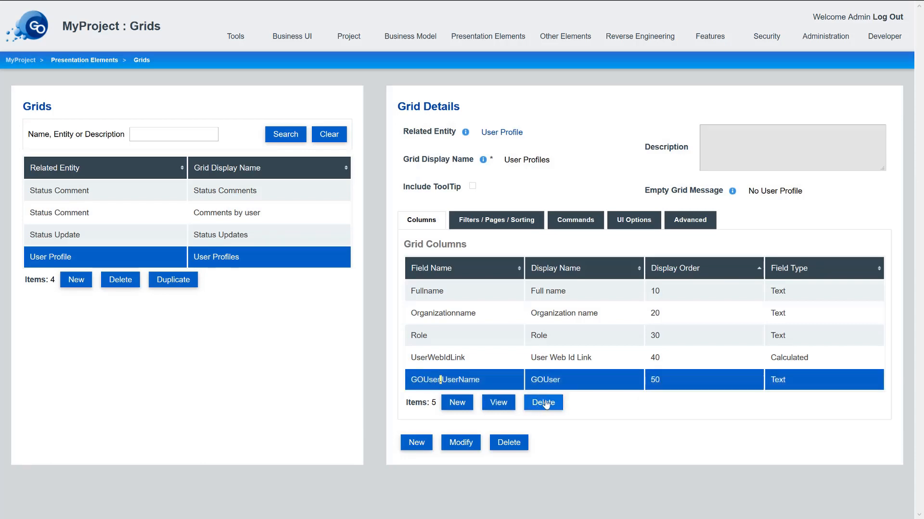
click(544, 404)
click(367, 286)
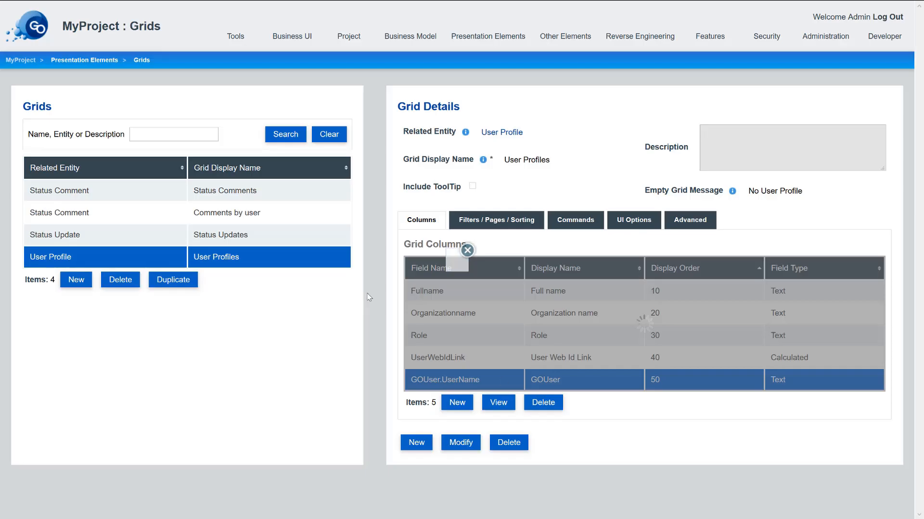
- Make the User Web Id Link column an unsortable link
double_click(483, 363)
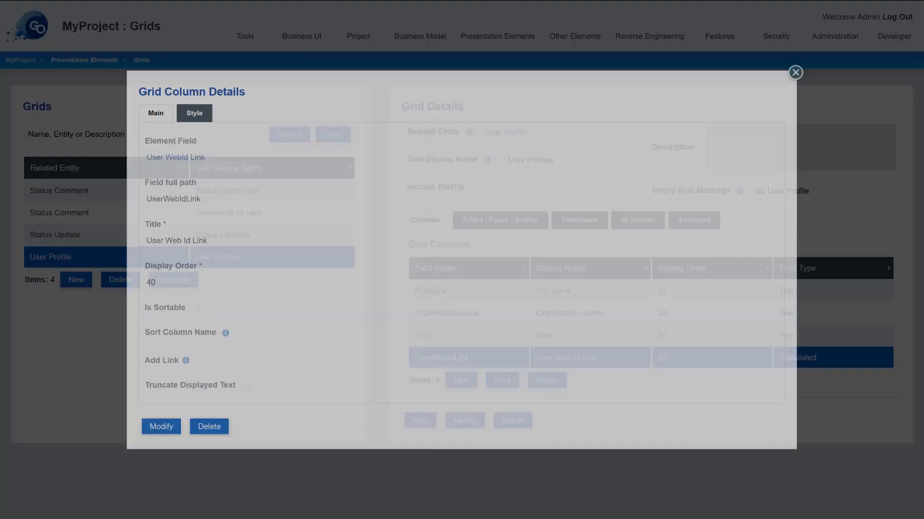
click(161, 426)
click(202, 376)
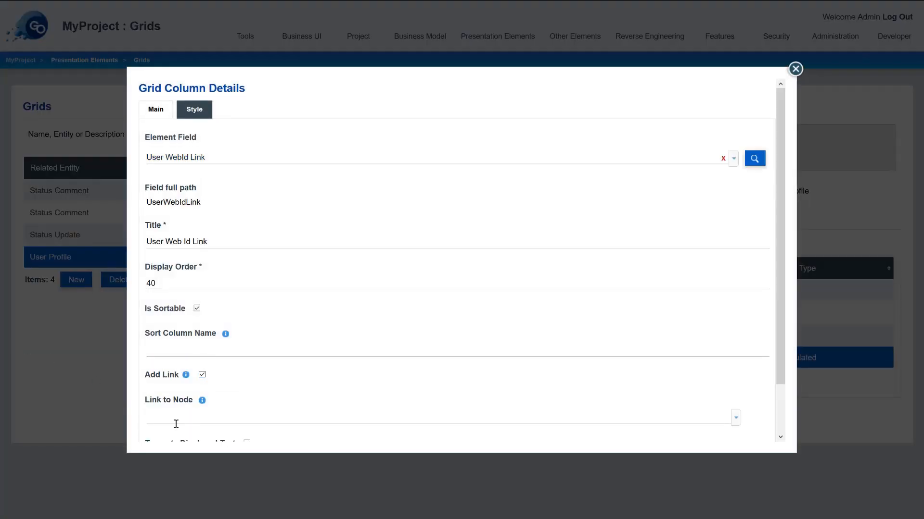
scroll(166, 428, down, 1)
click(161, 439)
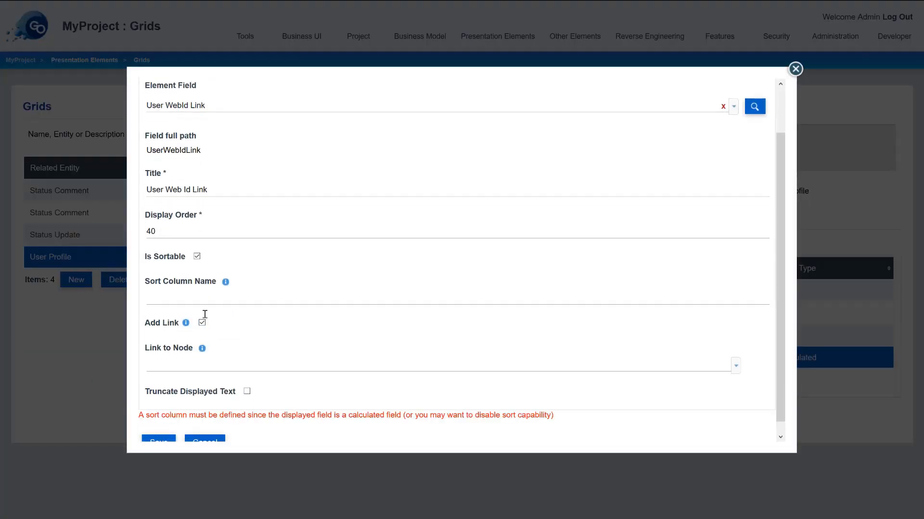
click(197, 257)
click(160, 431)
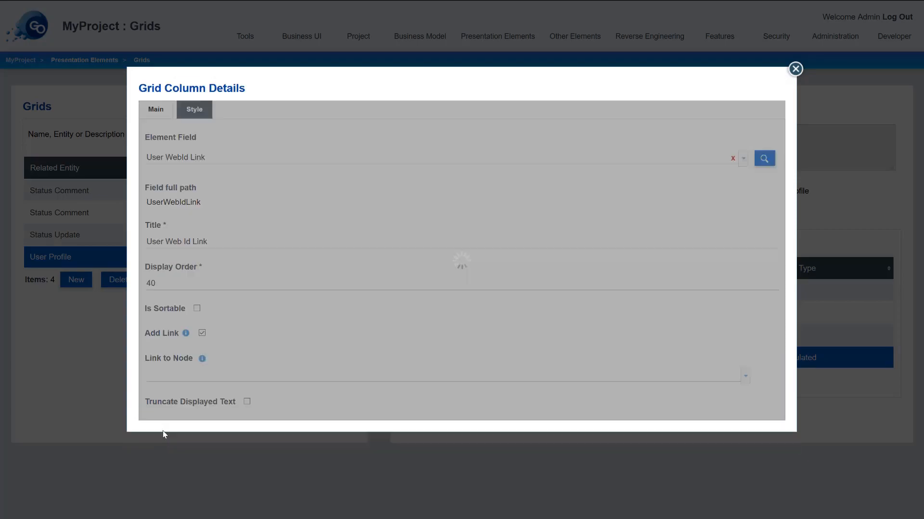
click(467, 36)
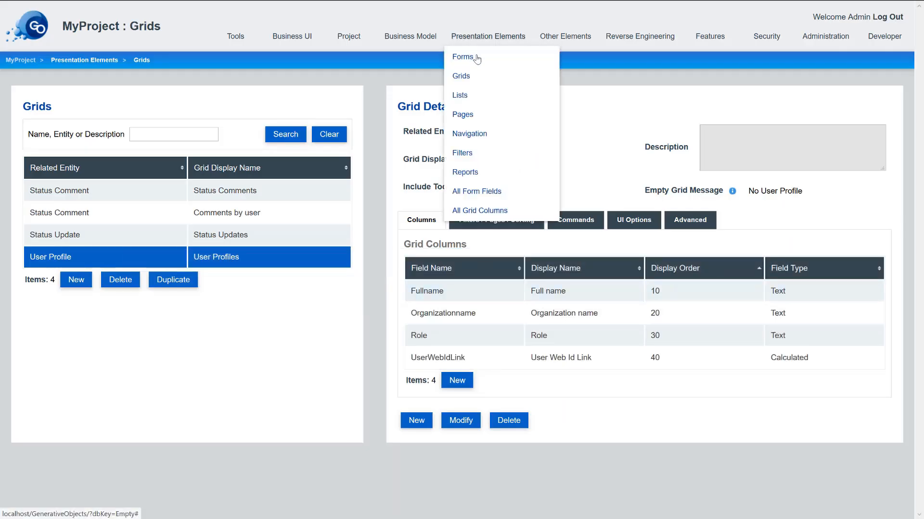
- Delete the GOUser and UserProfile fields from the Create new Status Update form
click(463, 56)
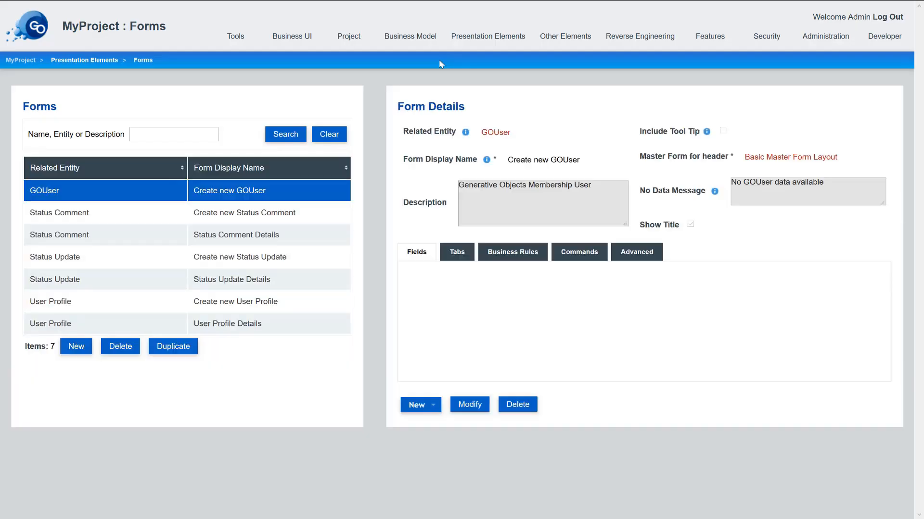
click(250, 268)
scroll(410, 419, down, 2)
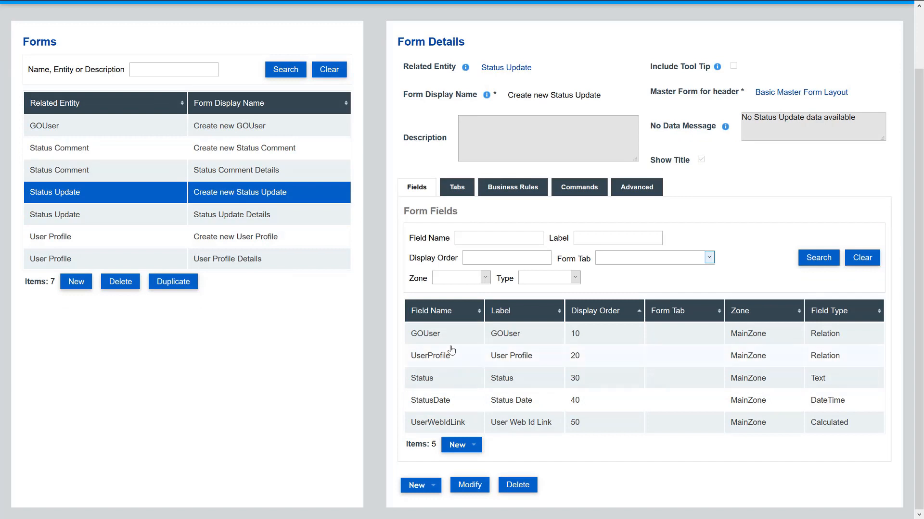
click(456, 341)
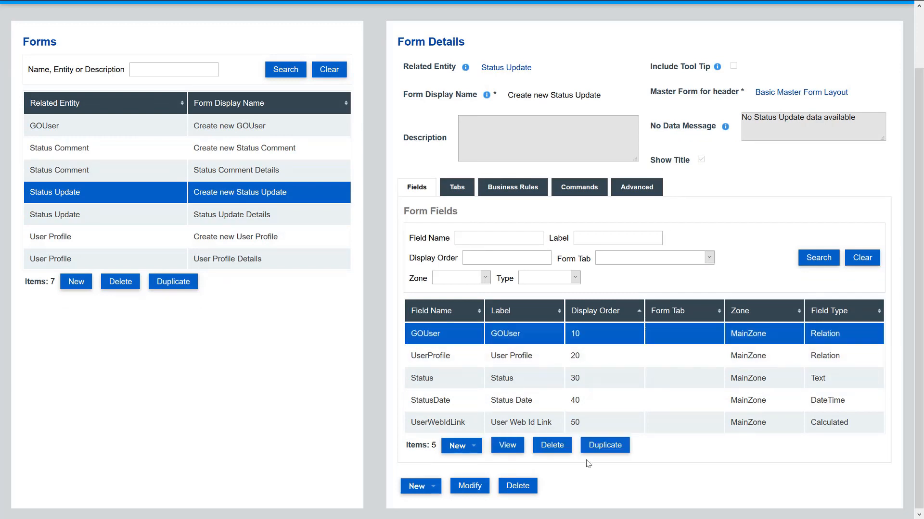
click(558, 450)
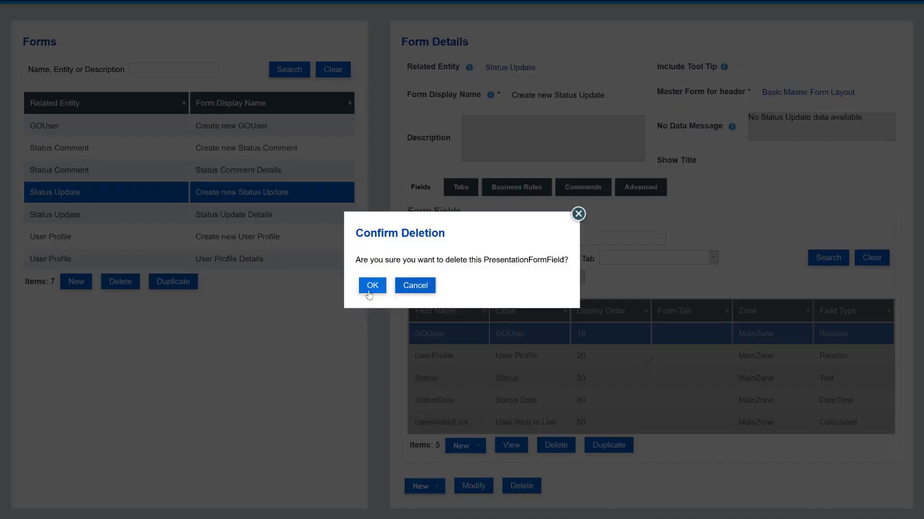
click(371, 287)
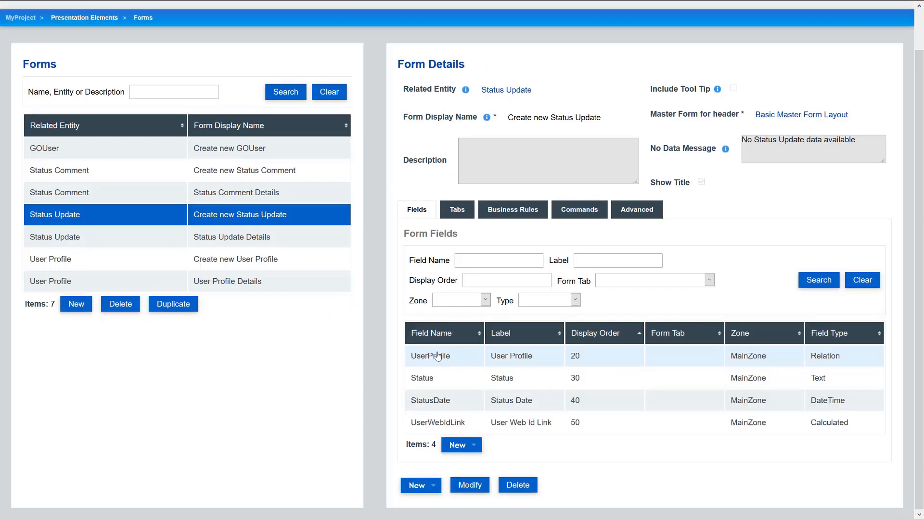
click(445, 356)
click(551, 446)
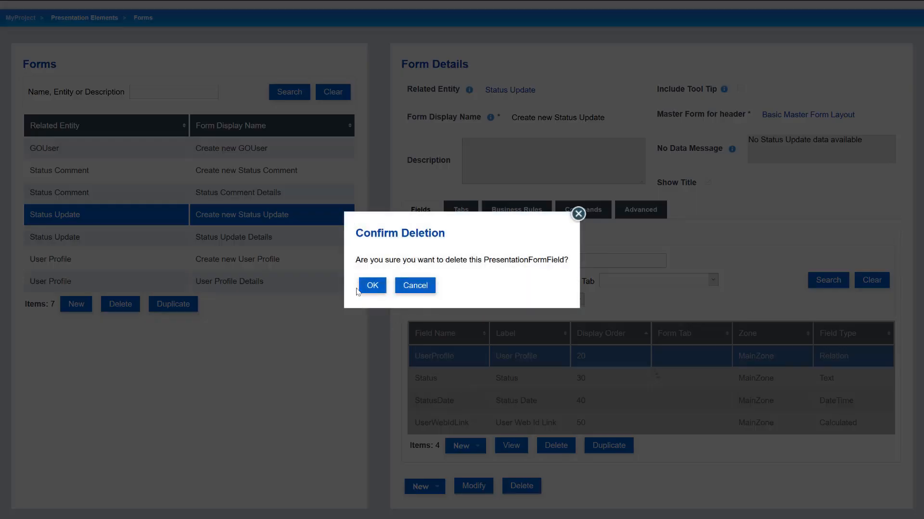
click(364, 289)
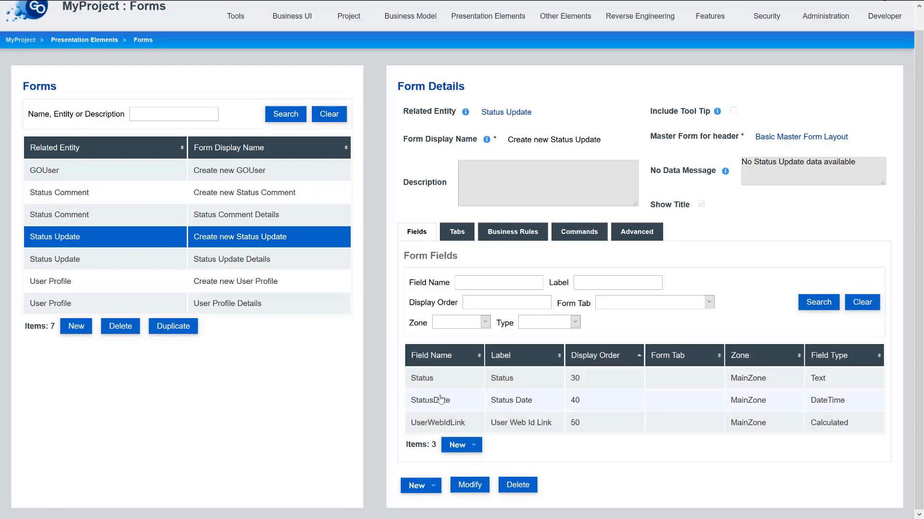
- Delete the StatusDate and UserWebIdLink fields from the form
click(440, 399)
click(551, 446)
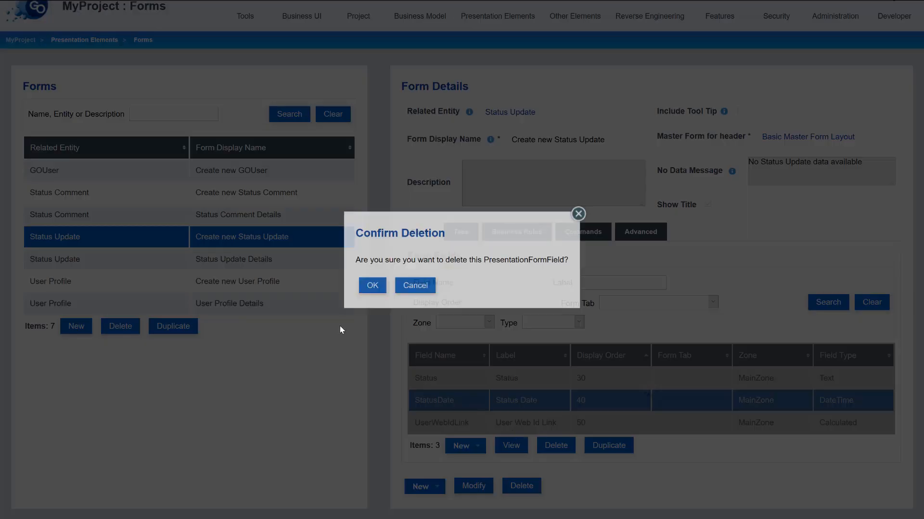
click(361, 290)
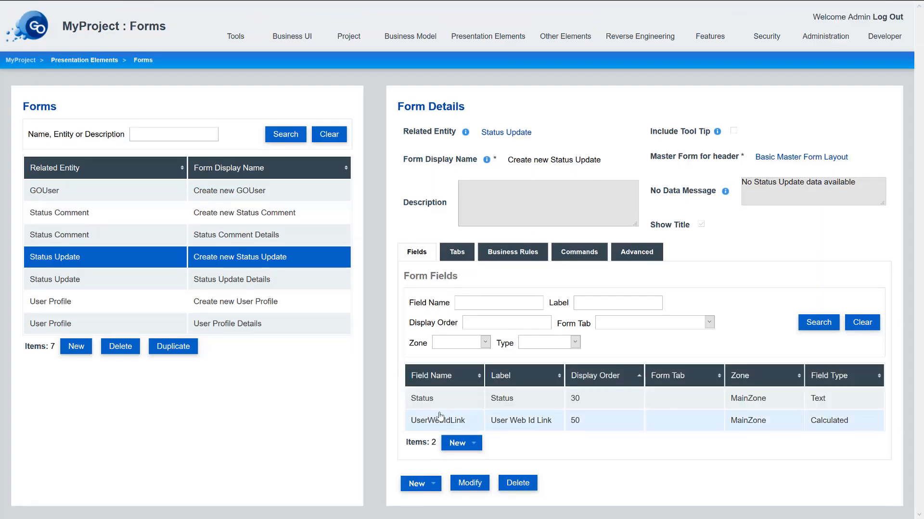
click(440, 416)
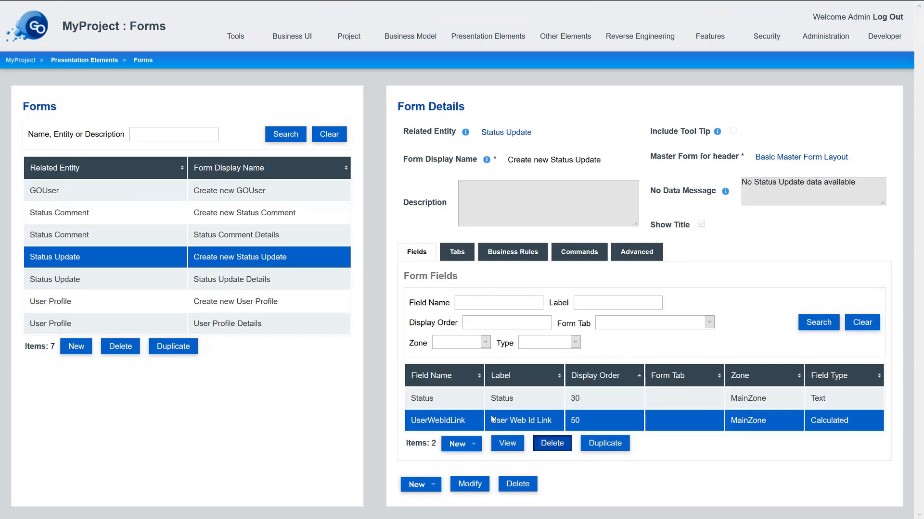
click(549, 443)
click(370, 292)
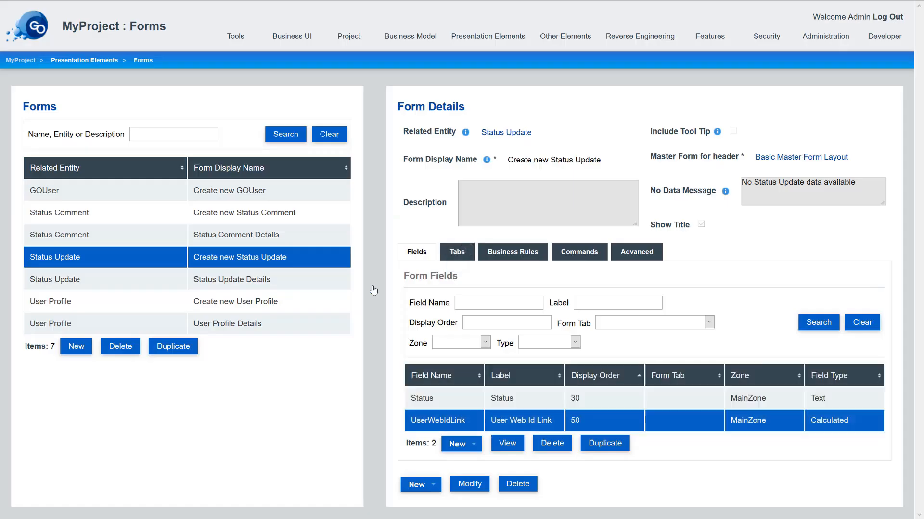
- Rename the Status Update Details form's comment items tab to 'Status Comments' and save it
click(185, 282)
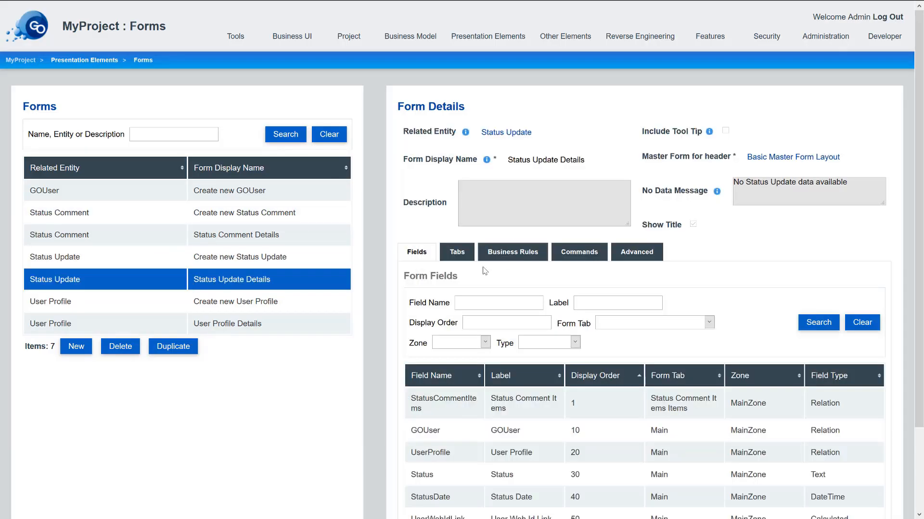
click(449, 256)
click(501, 345)
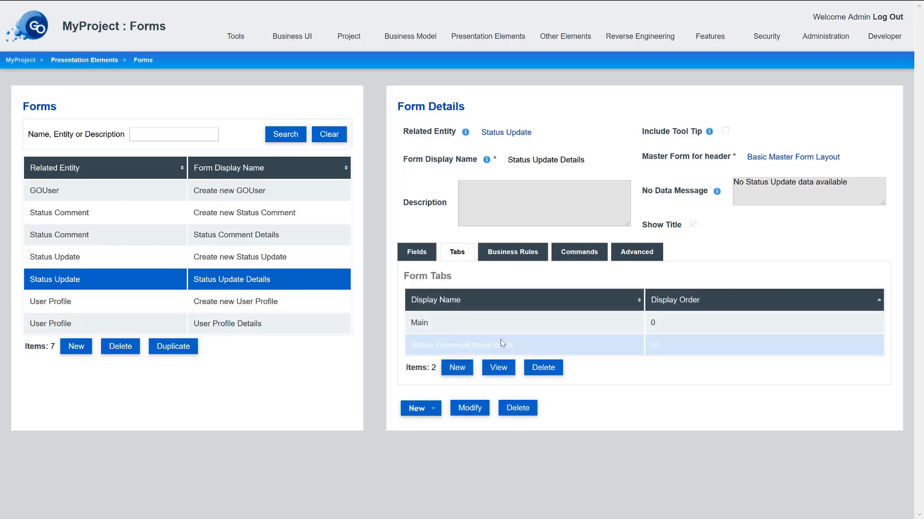
click(497, 367)
click(163, 357)
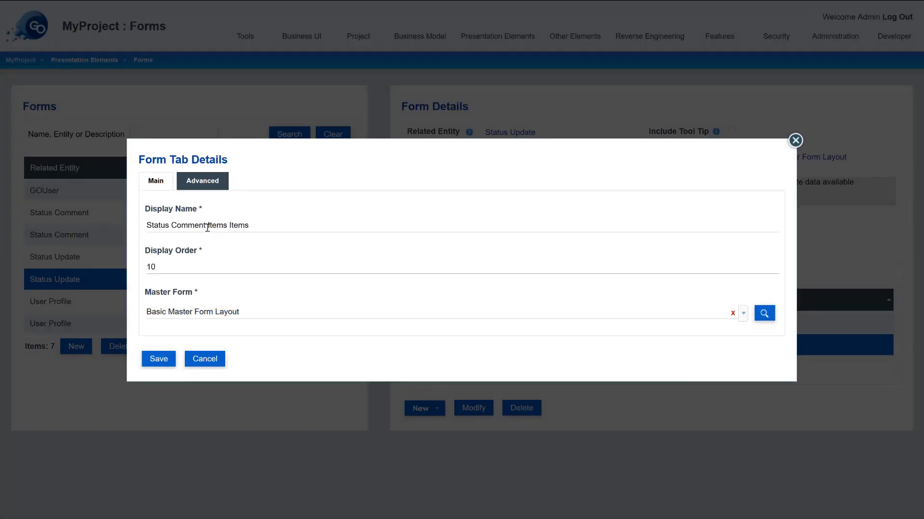
drag(207, 227, 441, 241)
key(BackSpace)
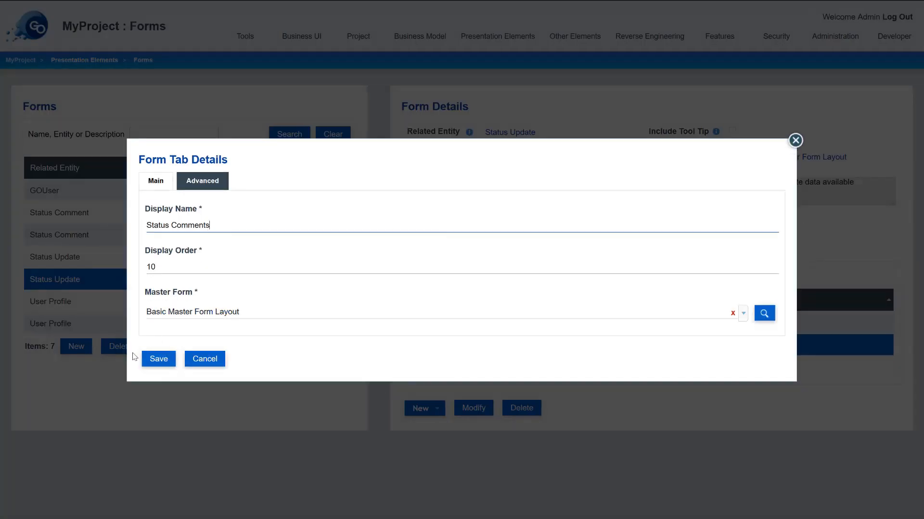
click(154, 359)
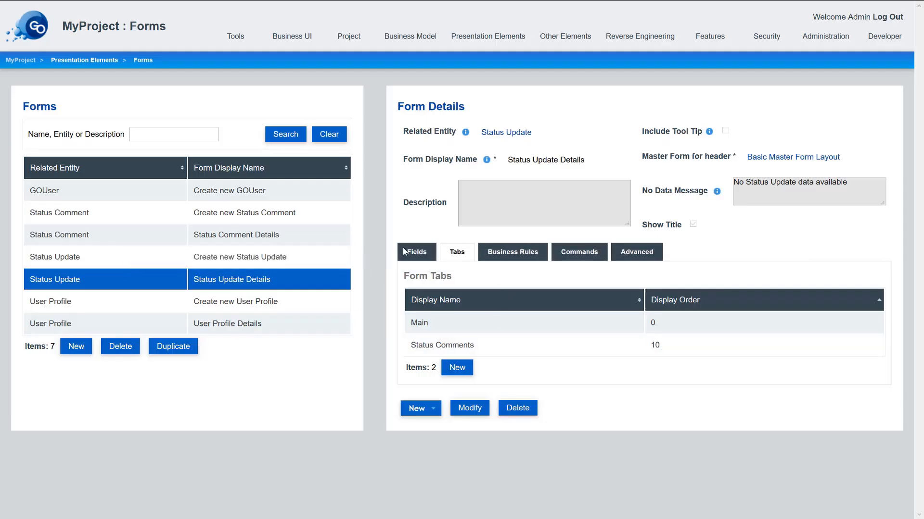
- Delete the GOUser field from the Status Update Details form
click(404, 252)
scroll(584, 333, down, 2)
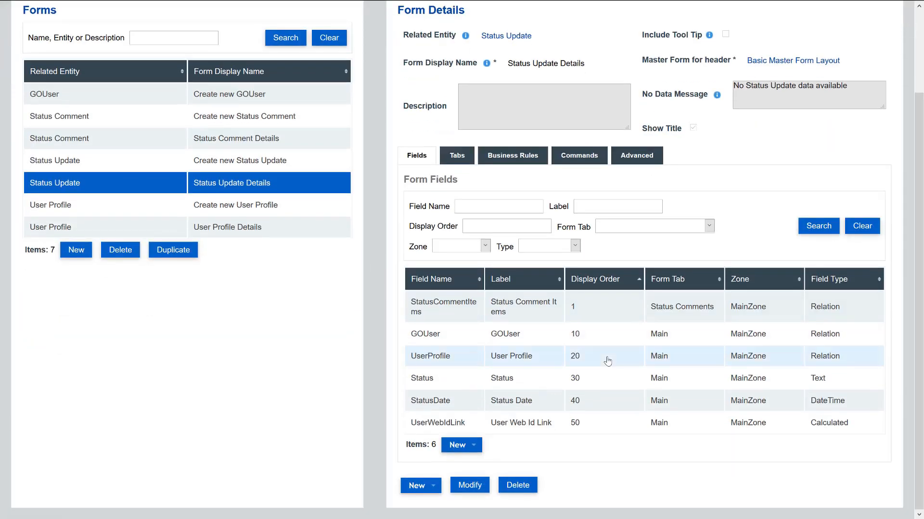
click(464, 335)
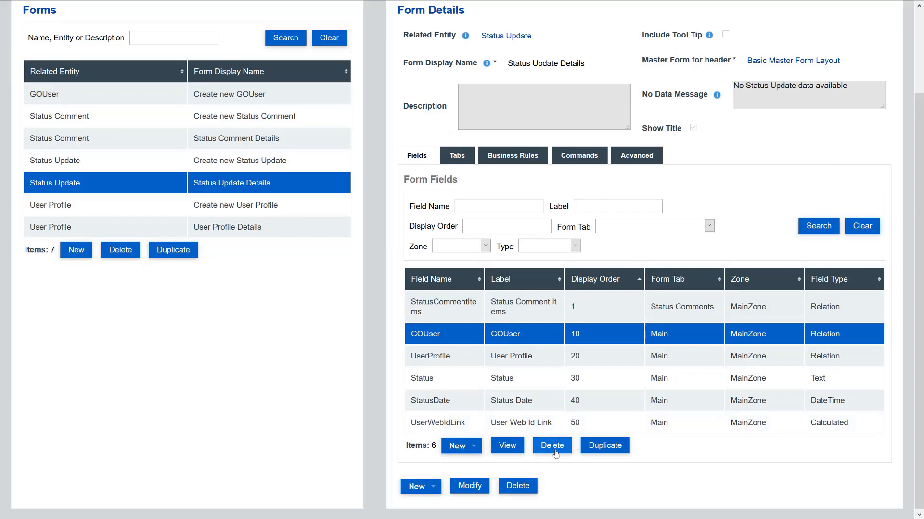
click(553, 446)
click(372, 285)
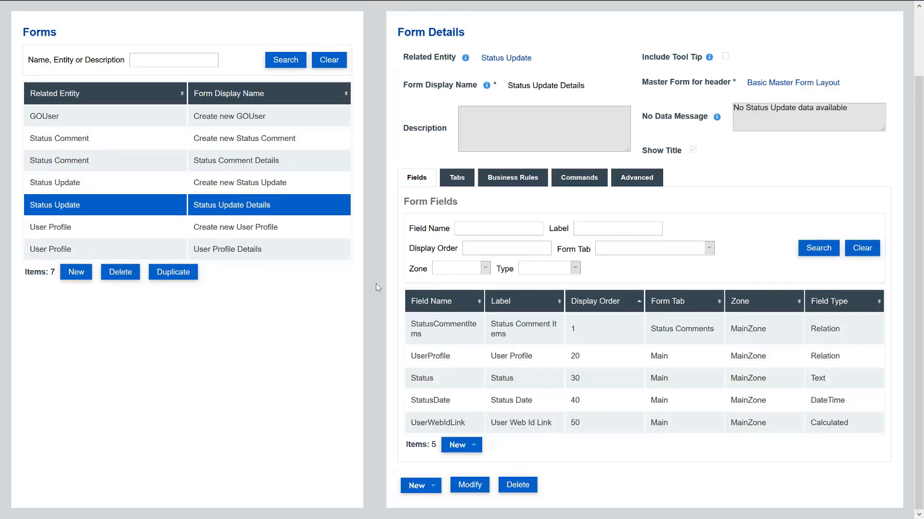
- Change the StatusDate field's display order from 40 to 25
double_click(505, 400)
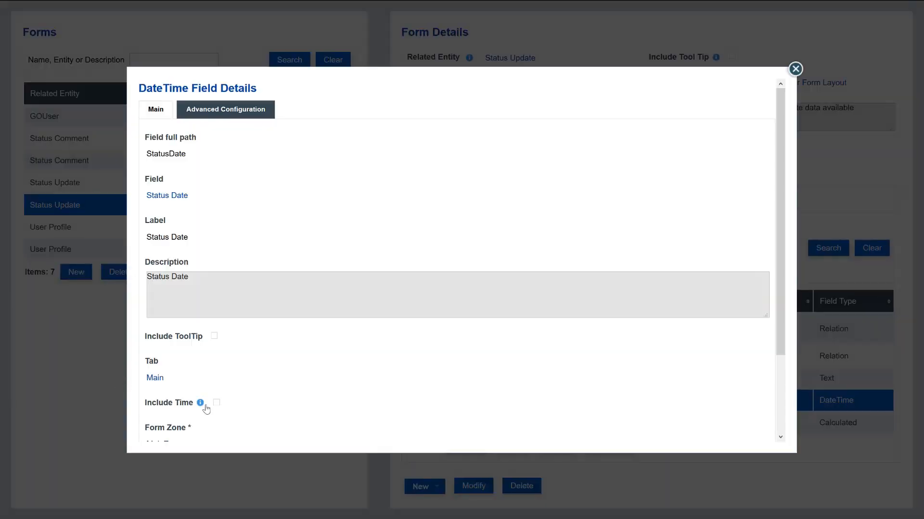
scroll(206, 410, down, 3)
click(165, 432)
click(176, 409)
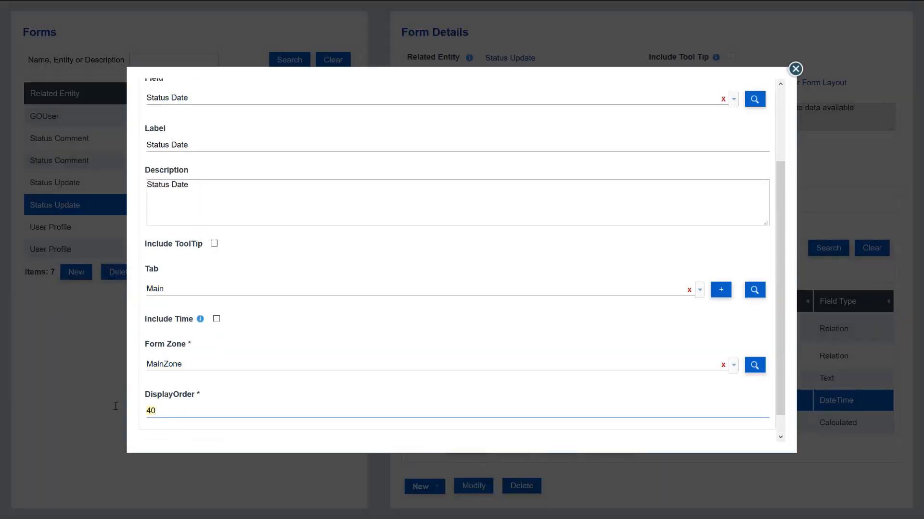
scroll(417, 318, down, 2)
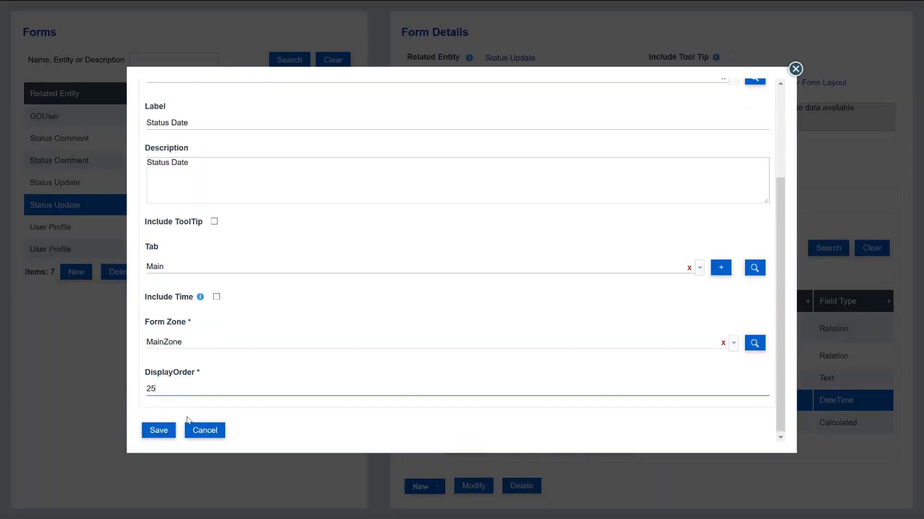
click(157, 429)
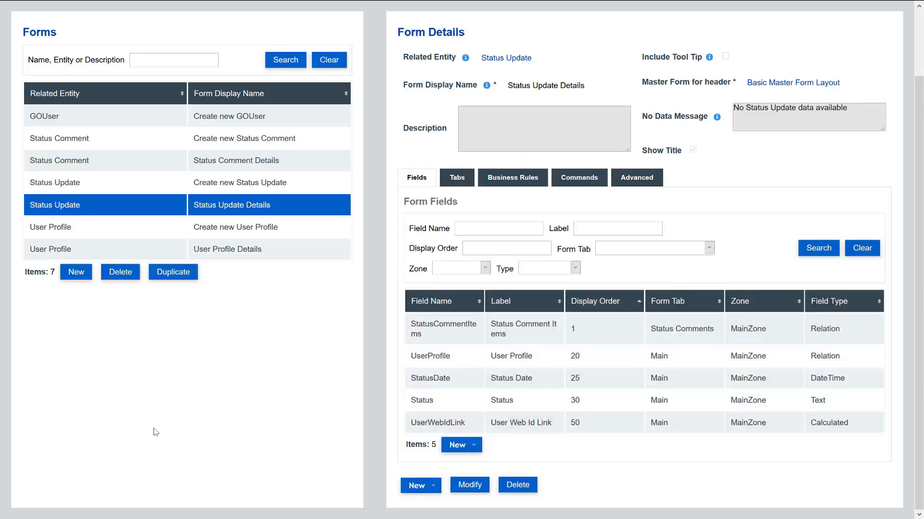
- Delete the UserWebIdLink field from the form
click(511, 426)
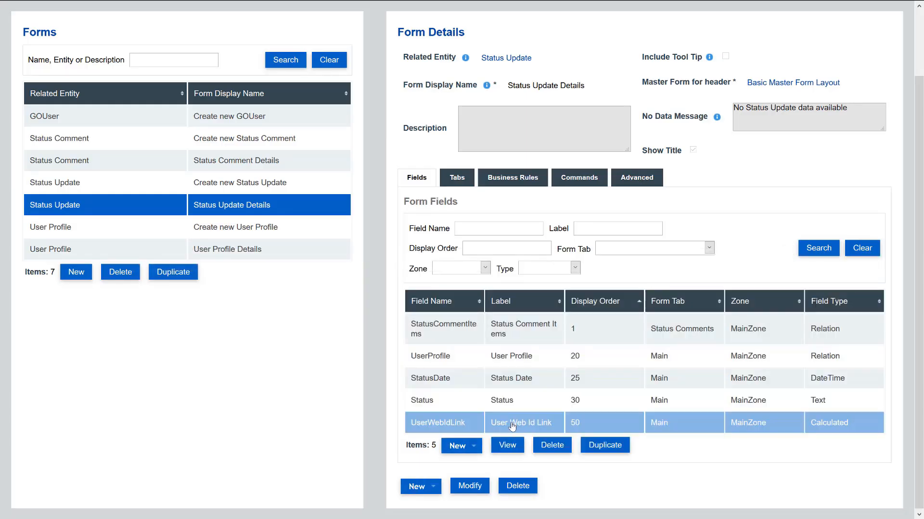
click(548, 445)
click(369, 286)
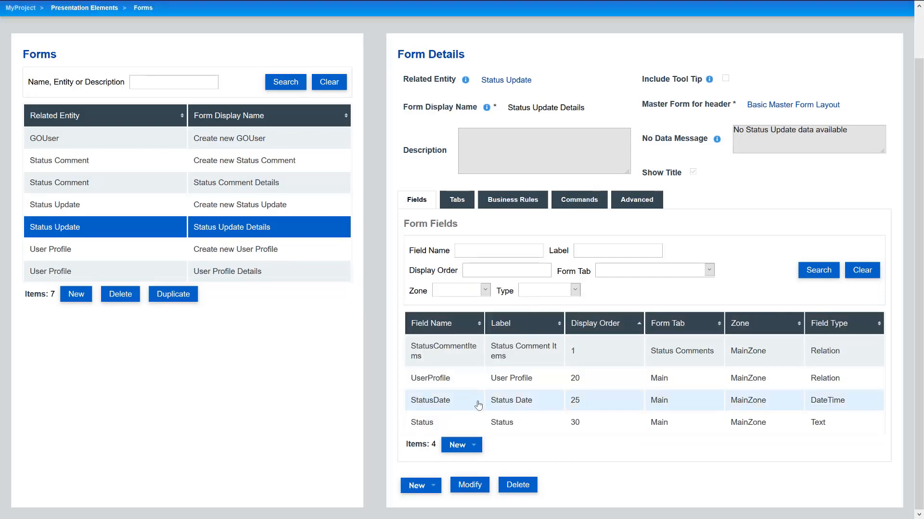
- Turn on Include Time for the StatusDate field and save
double_click(479, 405)
scroll(164, 414, down, 3)
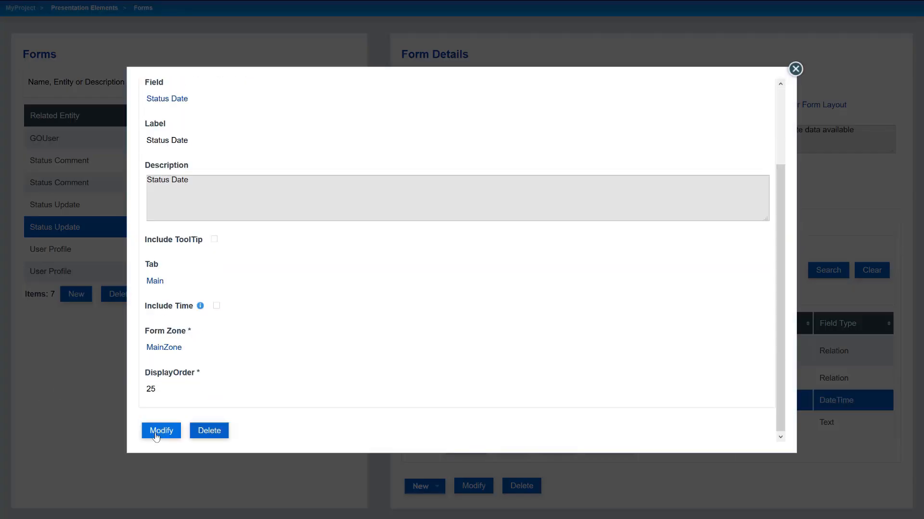
scroll(222, 392, down, 1)
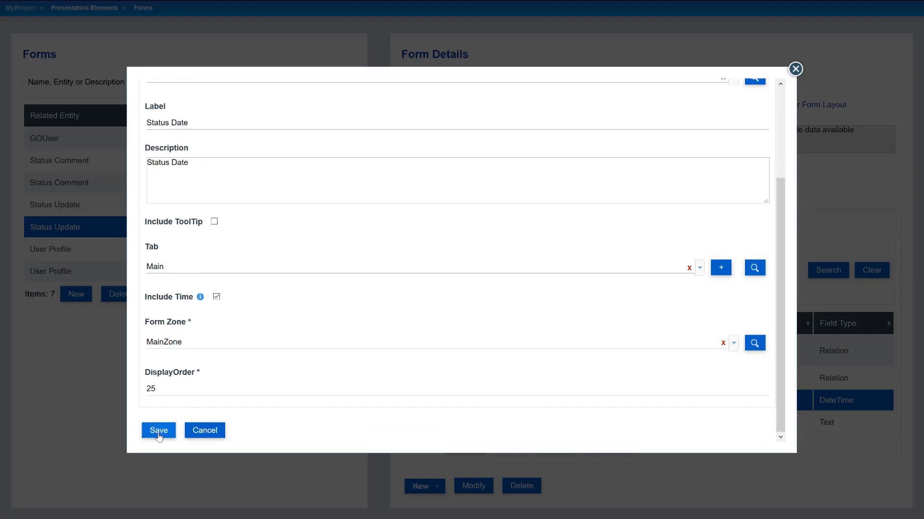
click(156, 432)
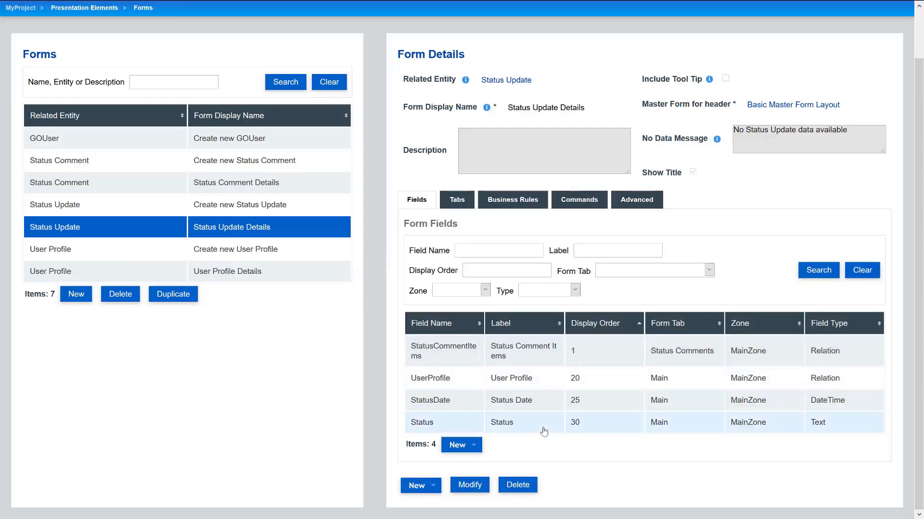
- Add a ReadOnly business rule for Status Date with condition operator None
click(526, 202)
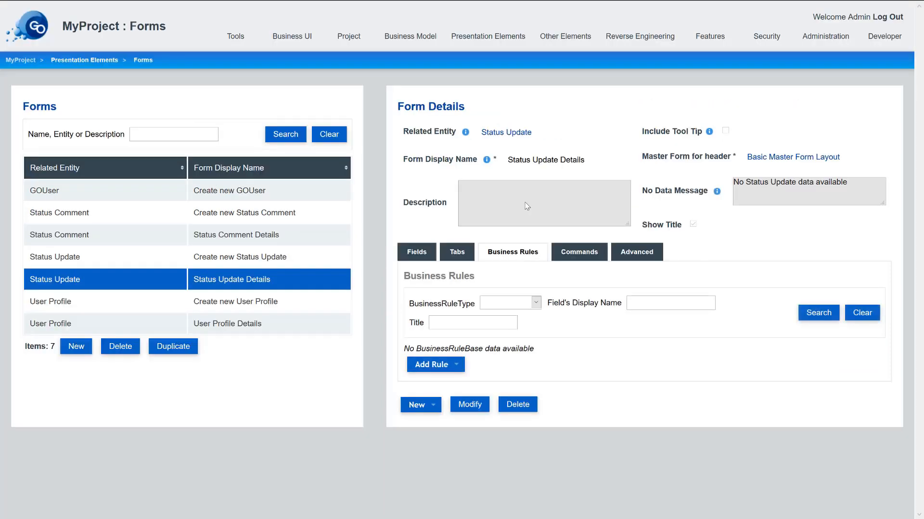
click(446, 370)
click(455, 393)
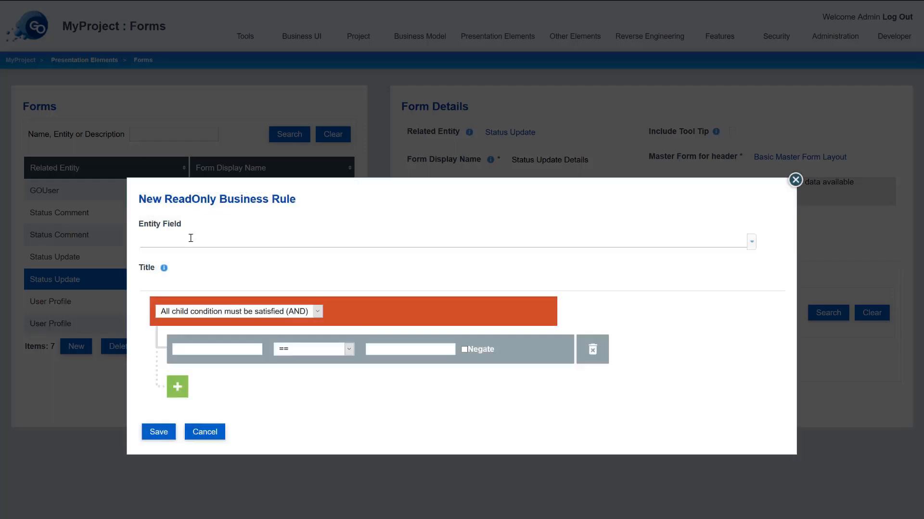
click(216, 243)
text(stat)
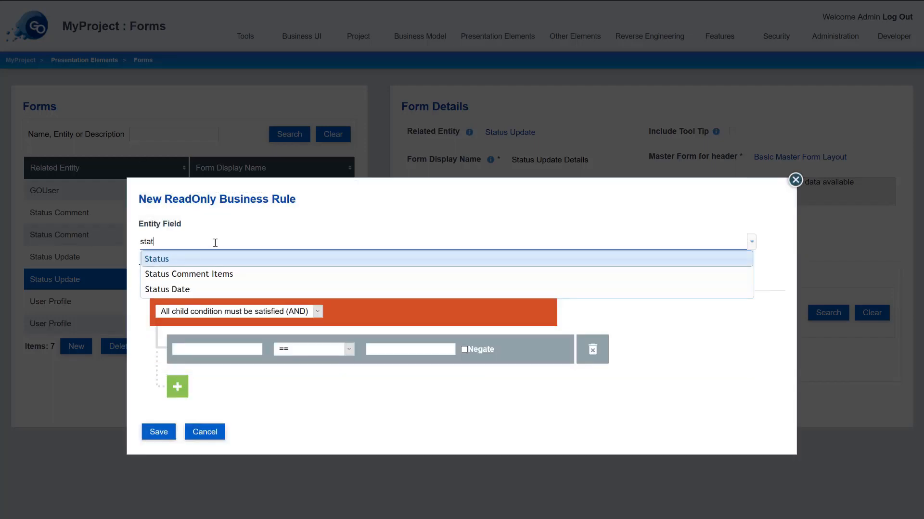
click(206, 289)
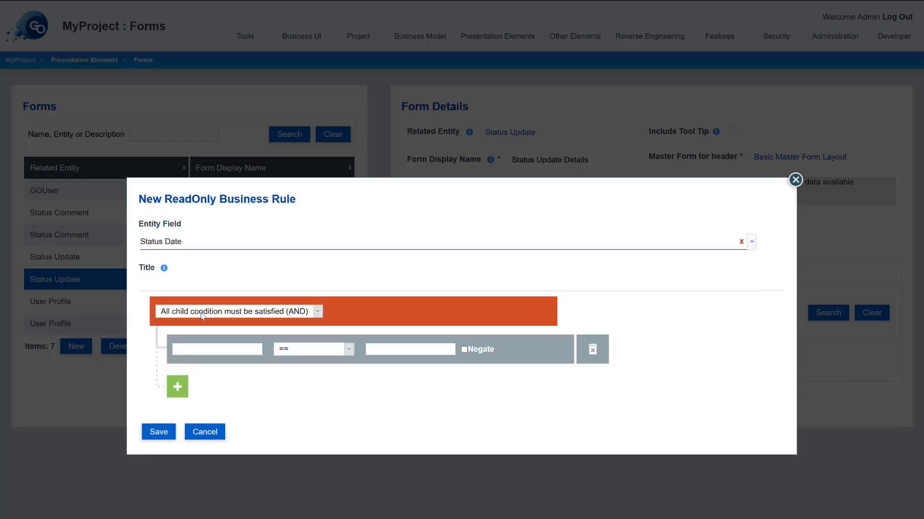
click(223, 350)
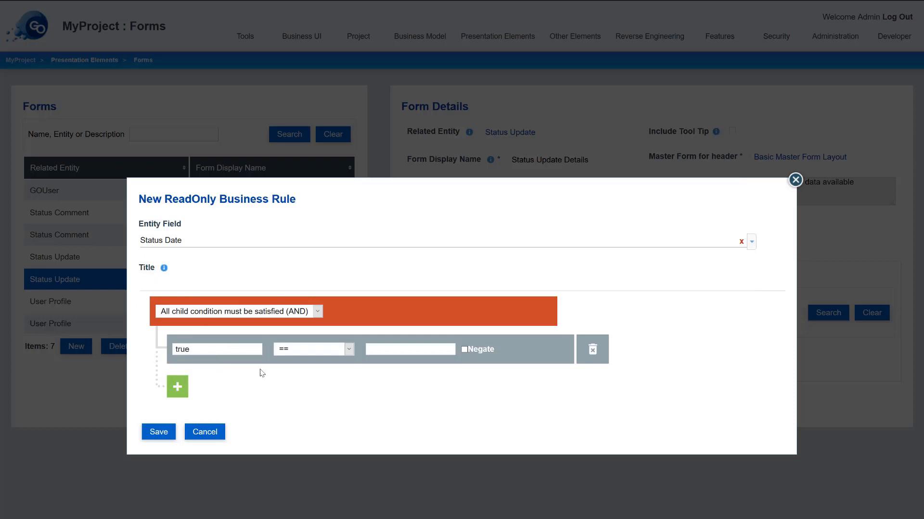
click(351, 352)
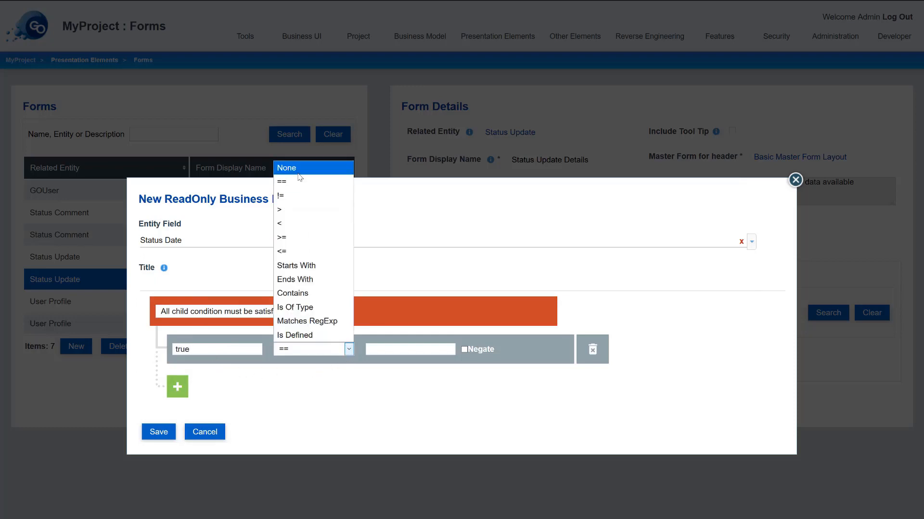
click(297, 167)
click(159, 432)
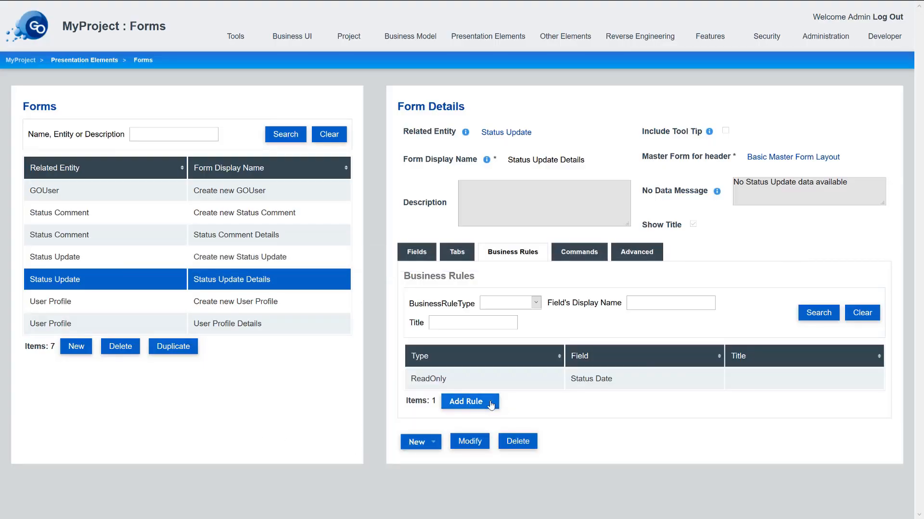
- Add a second ReadOnly rule for User Profile with operator None, then return to Fields
click(491, 405)
click(483, 432)
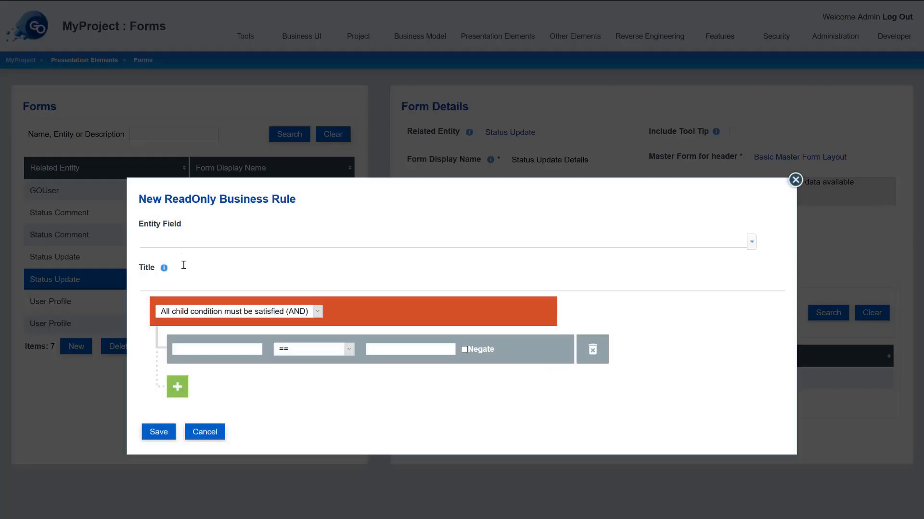
click(183, 238)
text(prof)
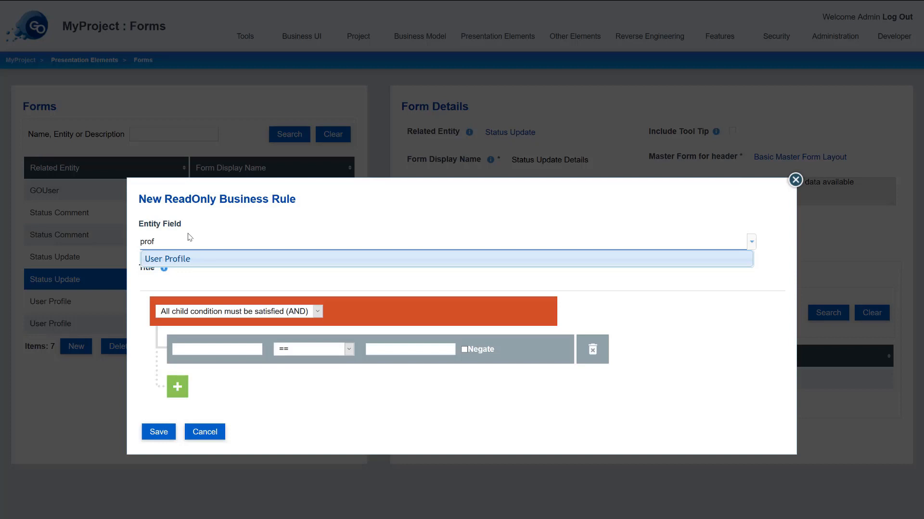
click(190, 260)
click(198, 352)
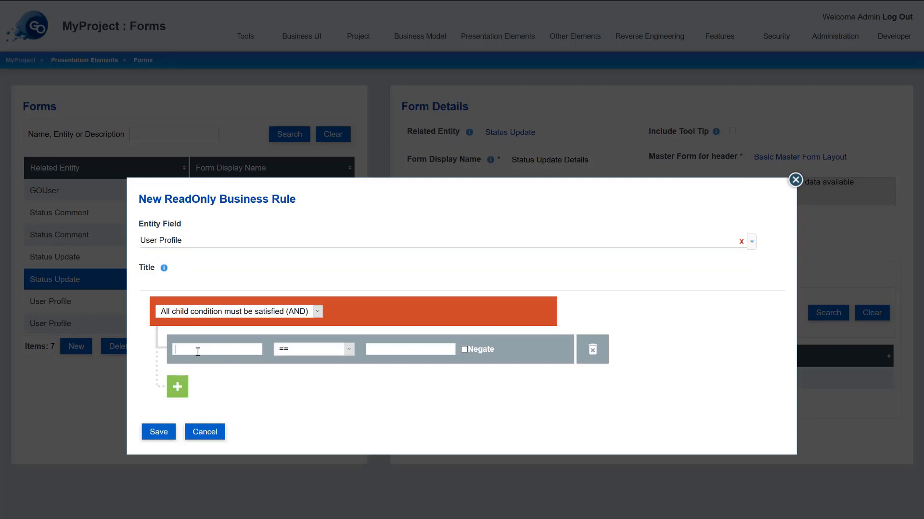
click(340, 354)
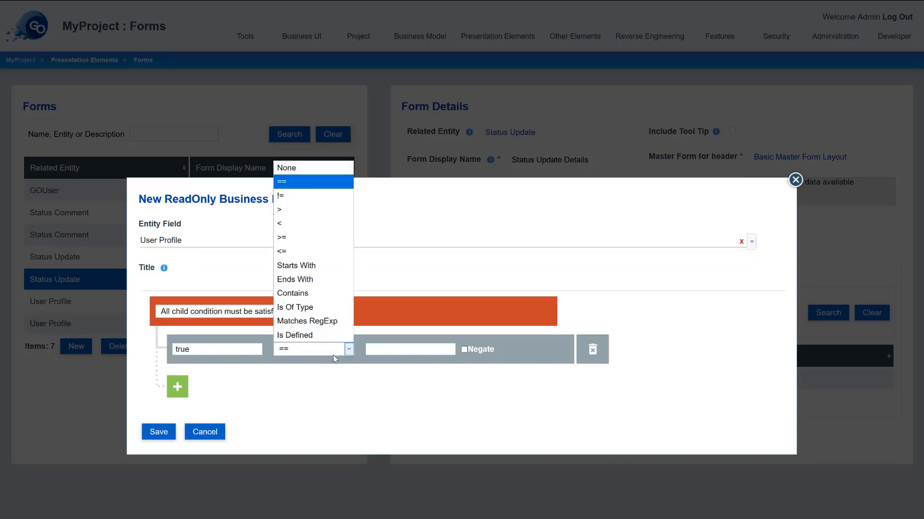
click(322, 168)
click(160, 431)
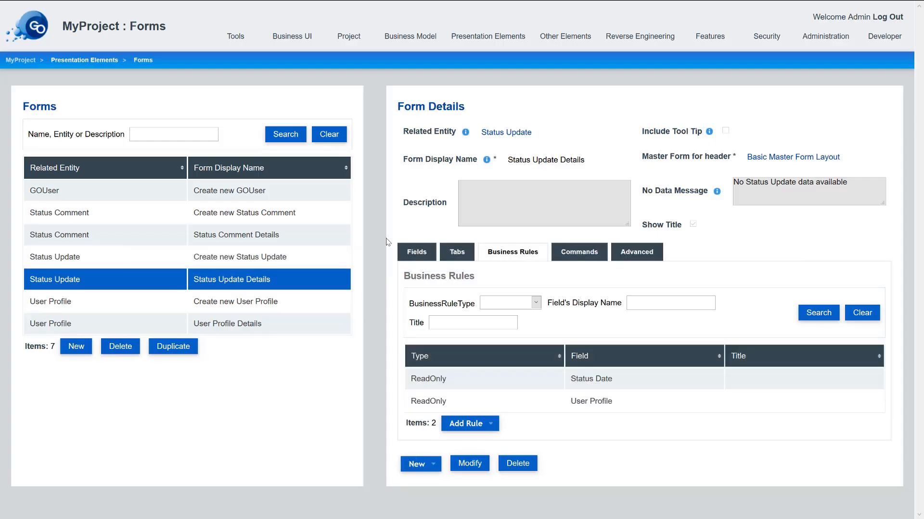
click(420, 251)
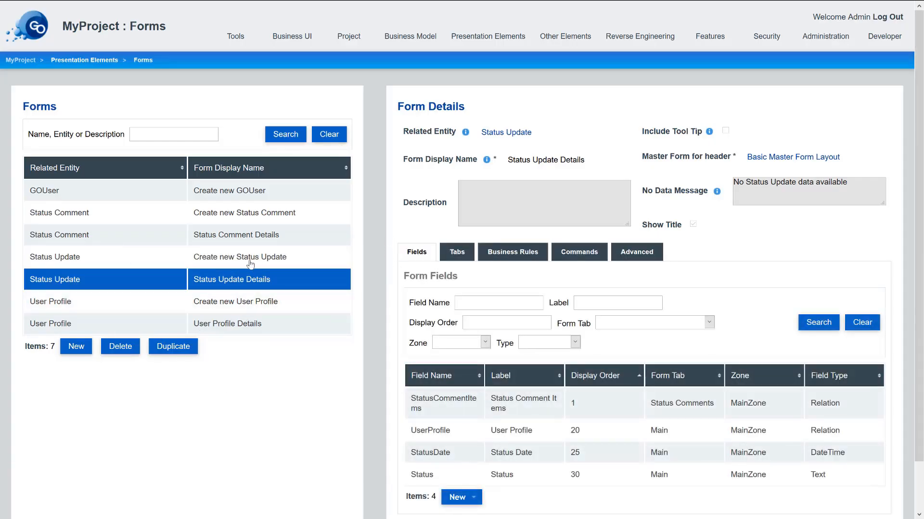
- On Create new Status Comment, delete the GOUser, StatusUpdate and UserProfile fields
click(231, 216)
scroll(610, 330, down, 1)
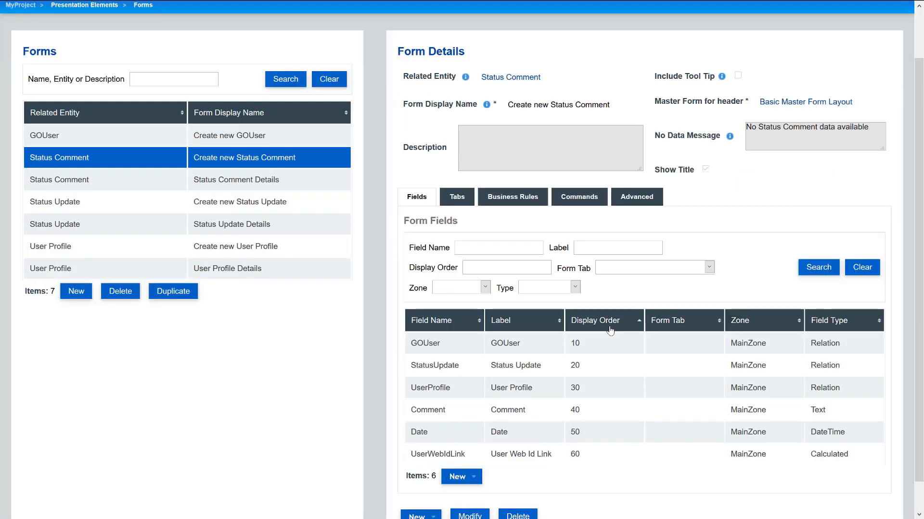
scroll(610, 330, down, 1)
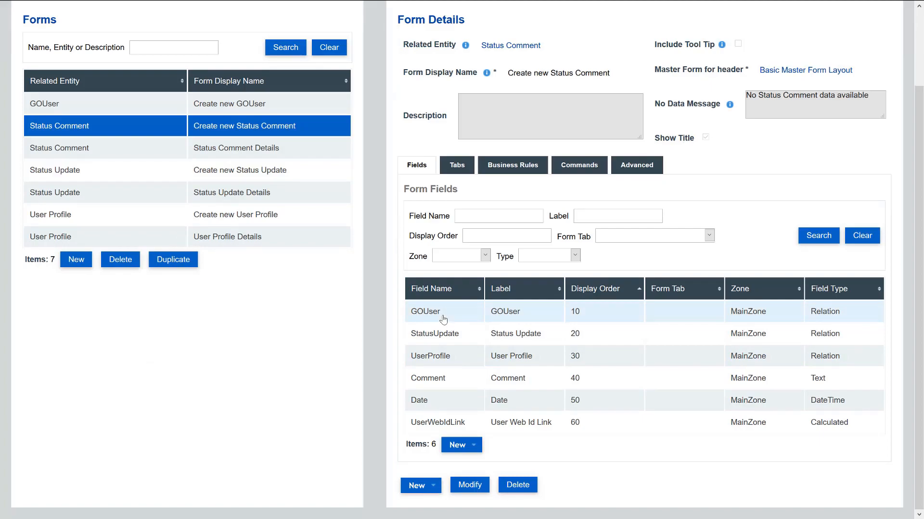
click(443, 319)
click(551, 445)
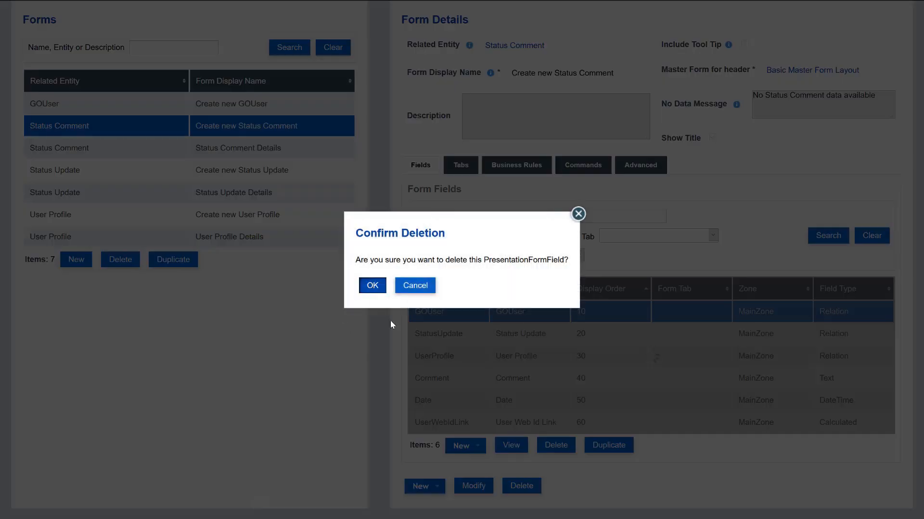
key(Return)
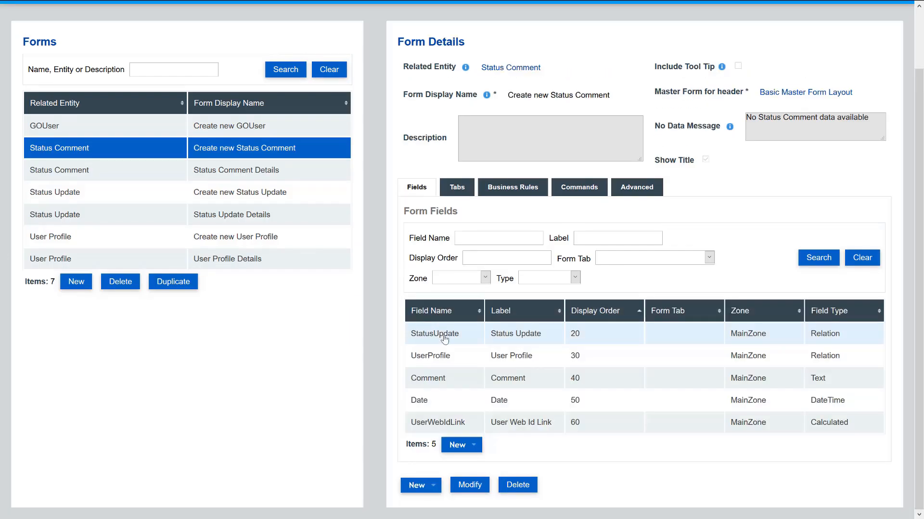
click(444, 337)
click(551, 445)
key(Return)
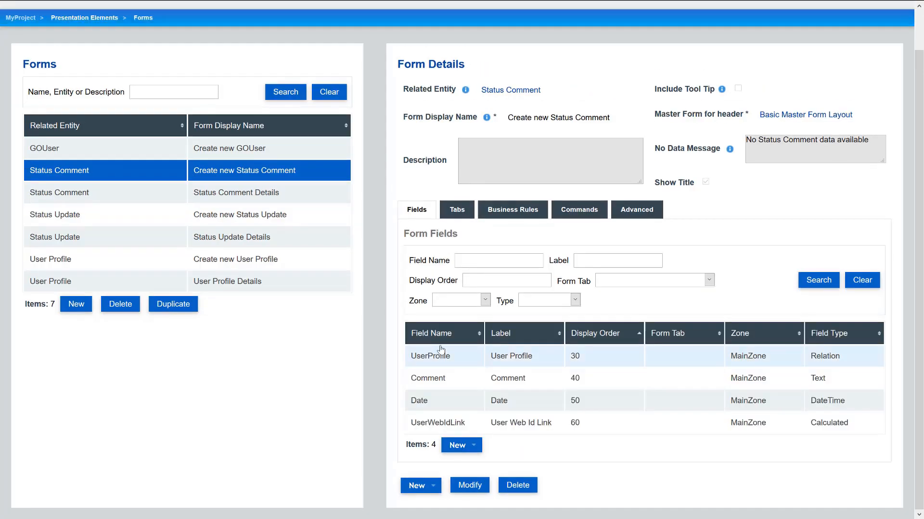
click(440, 354)
click(552, 445)
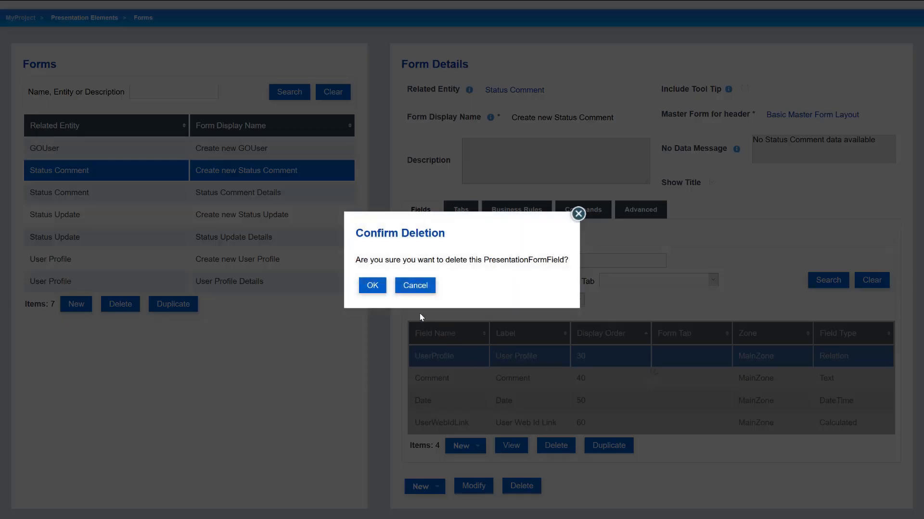
click(374, 287)
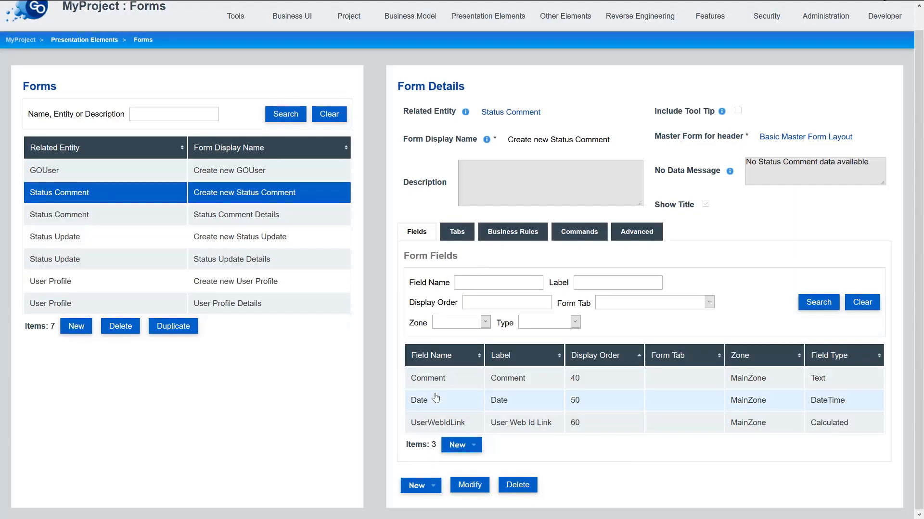
- Delete the Date and UserWebIdLink fields, leaving only Comment
click(439, 401)
click(555, 445)
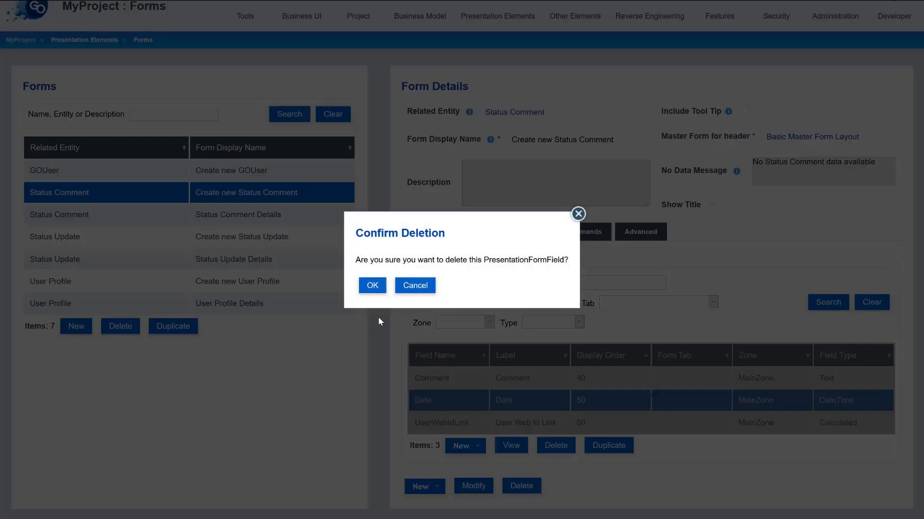
click(373, 286)
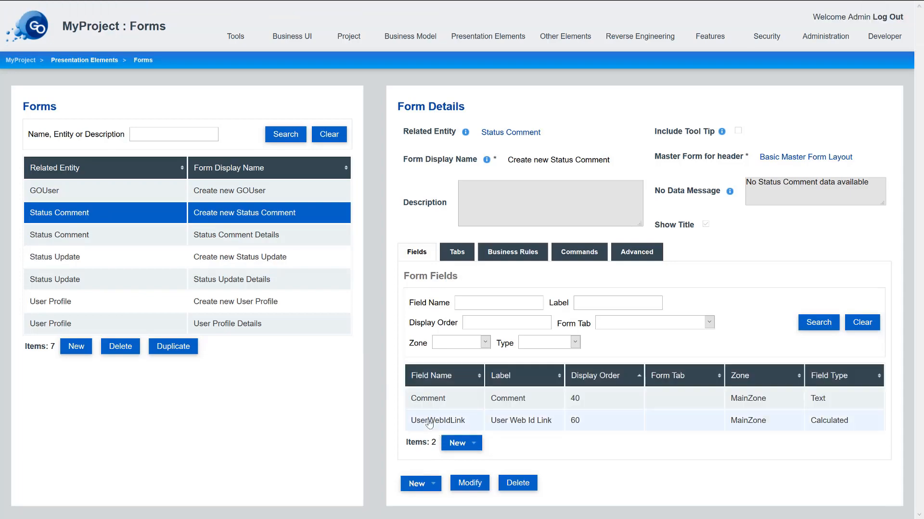
click(429, 423)
click(553, 443)
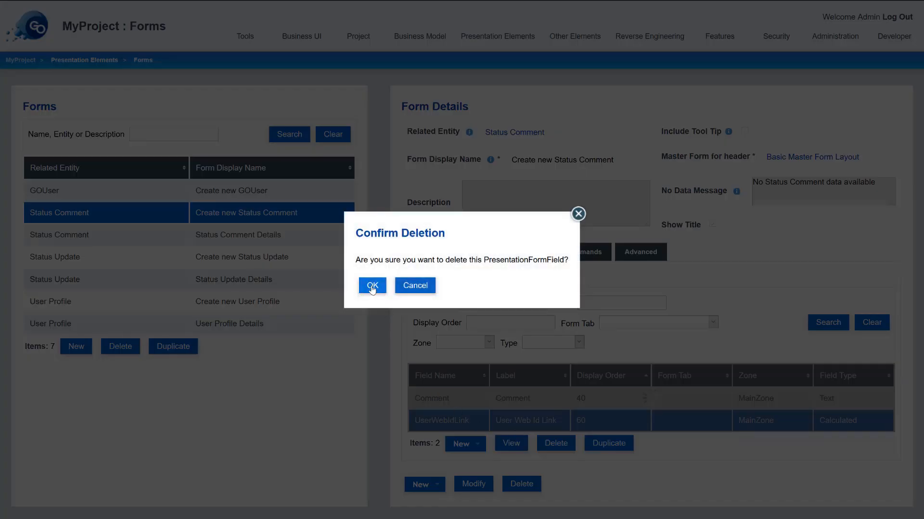
click(372, 288)
- Open the Status Comment Details form and its Date field's details
click(226, 277)
scroll(231, 270, down, 1)
click(262, 186)
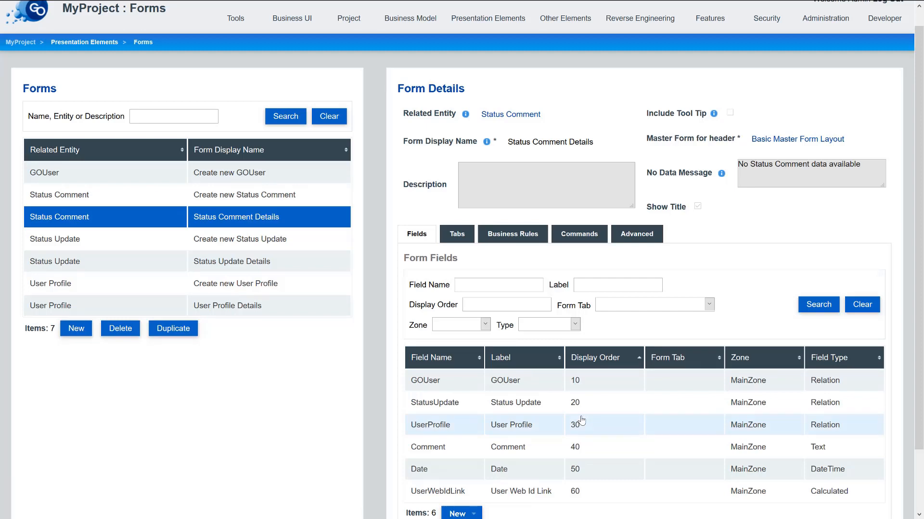
scroll(497, 408, down, 1)
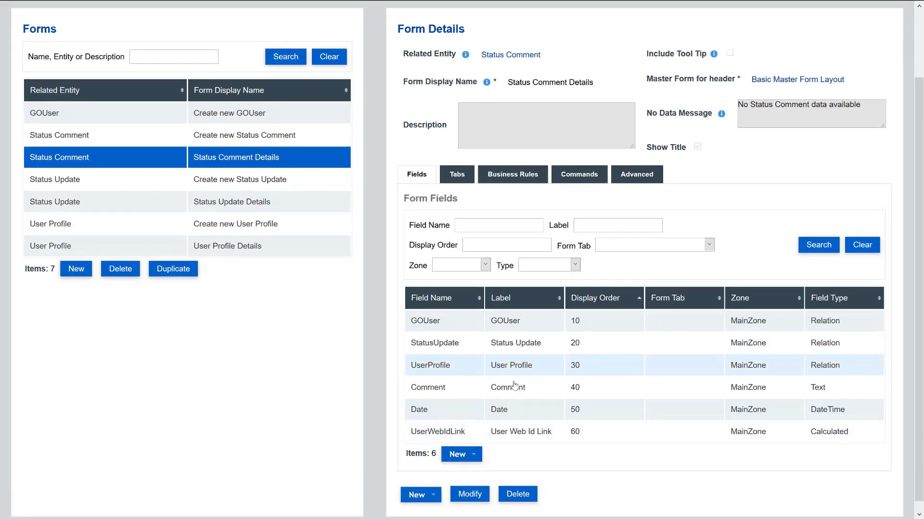
double_click(513, 411)
- Set the Date field's display order to 5 with Include Time ticked, and save
scroll(159, 433, down, 3)
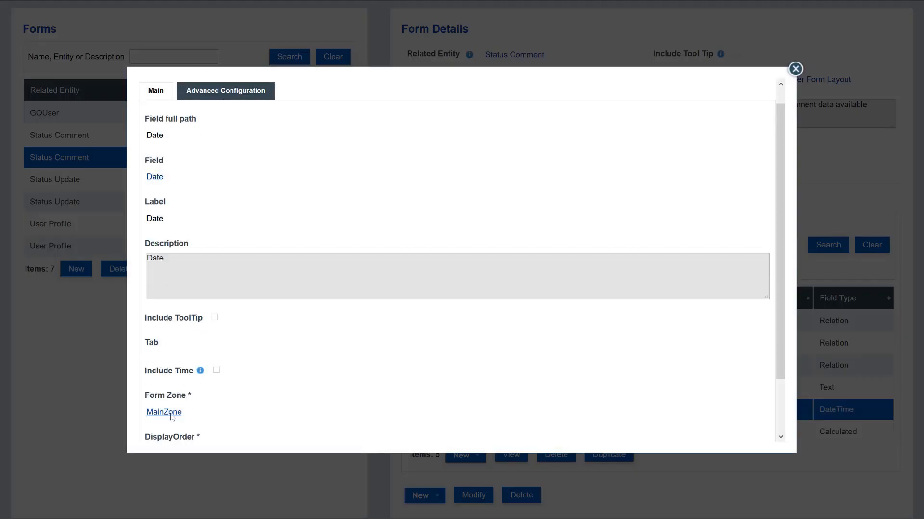
click(153, 432)
click(172, 425)
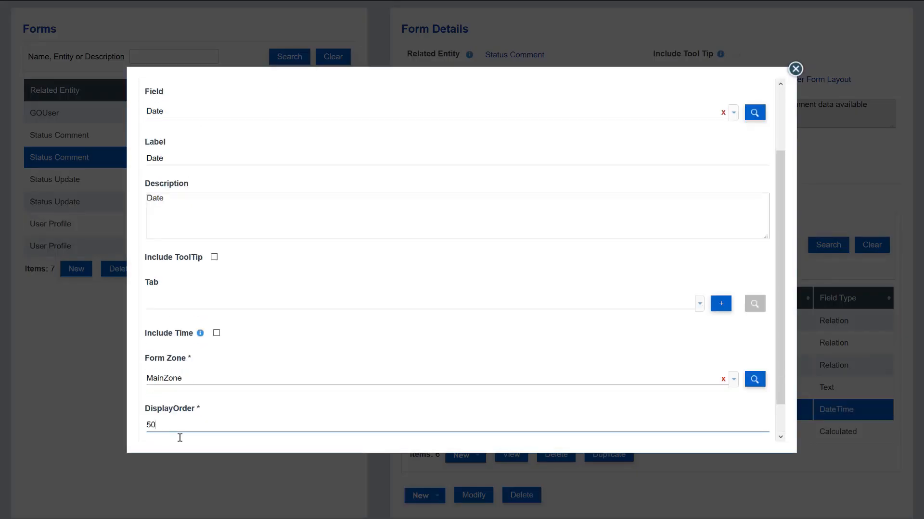
click(216, 335)
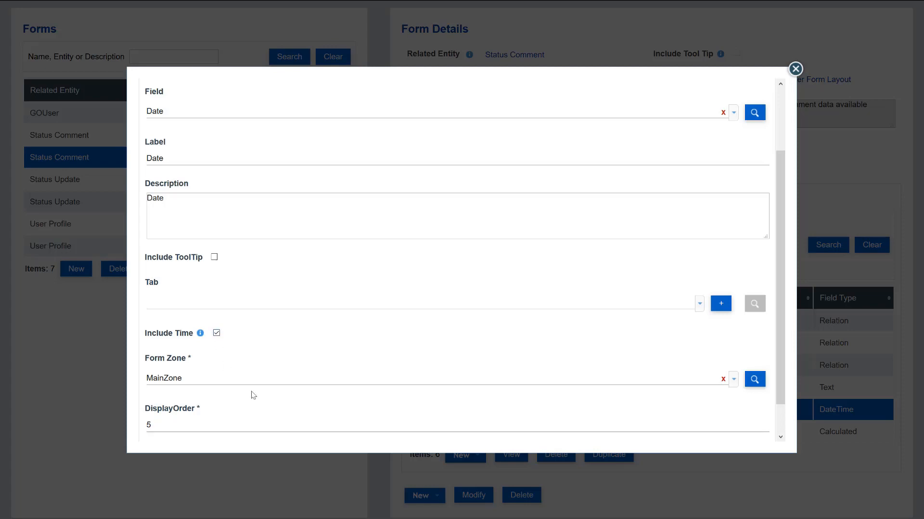
scroll(252, 393, down, 2)
click(156, 430)
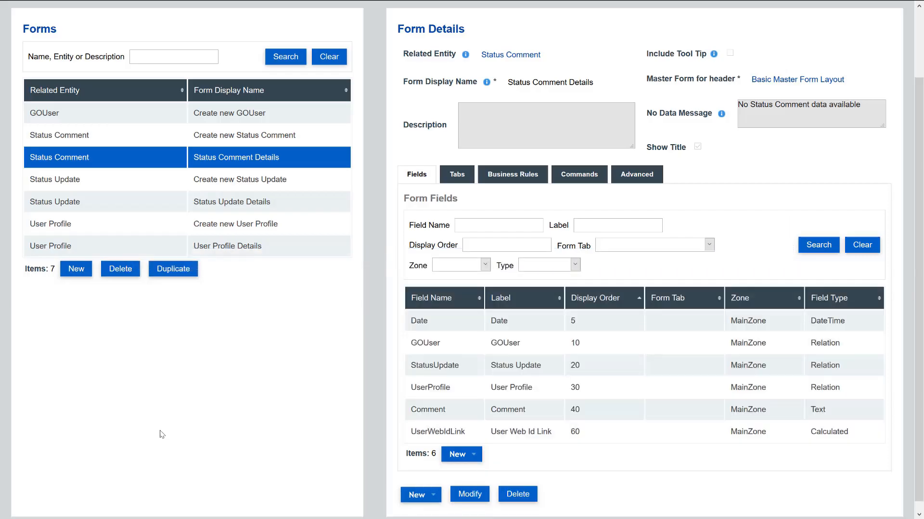
- Delete the GOUser and StatusUpdate fields from Status Comment Details
click(456, 346)
click(563, 458)
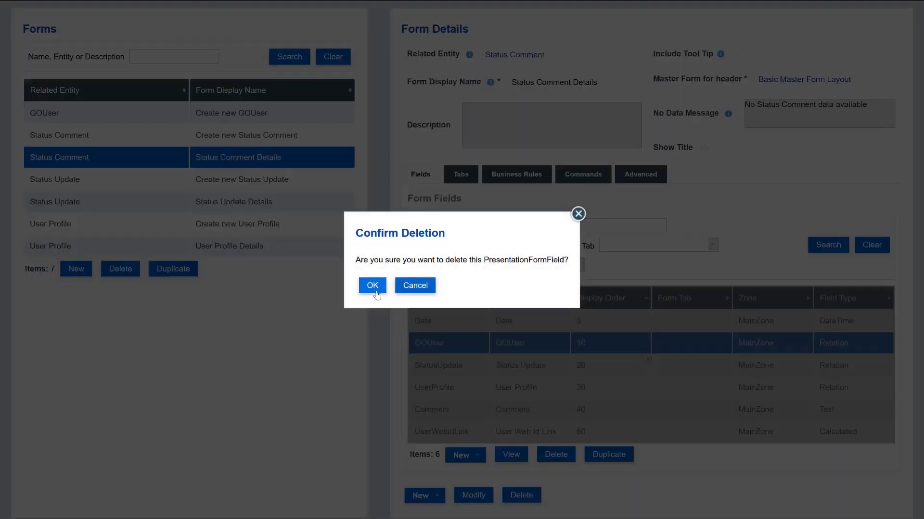
click(374, 286)
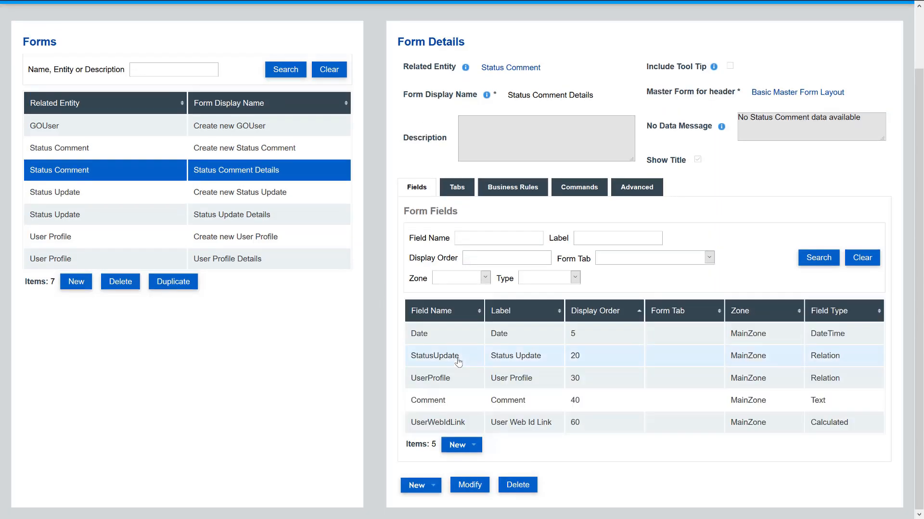
click(458, 362)
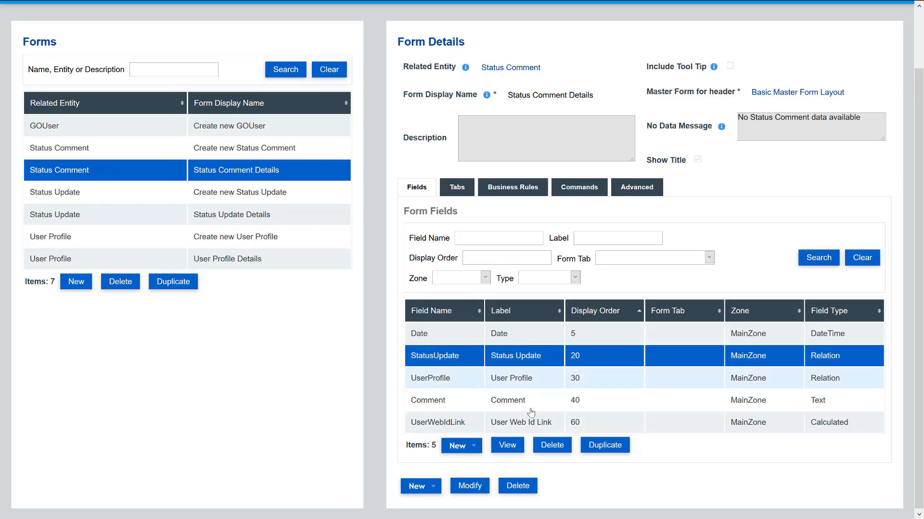
click(552, 445)
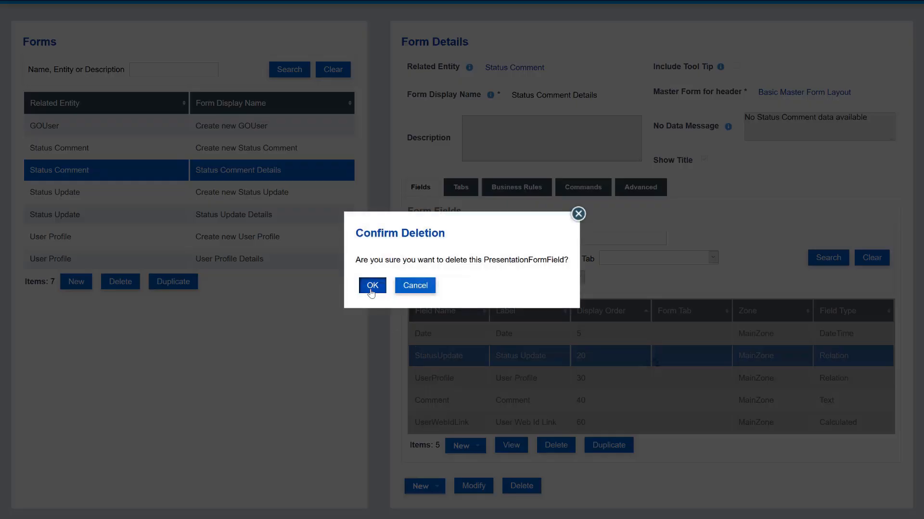
click(371, 284)
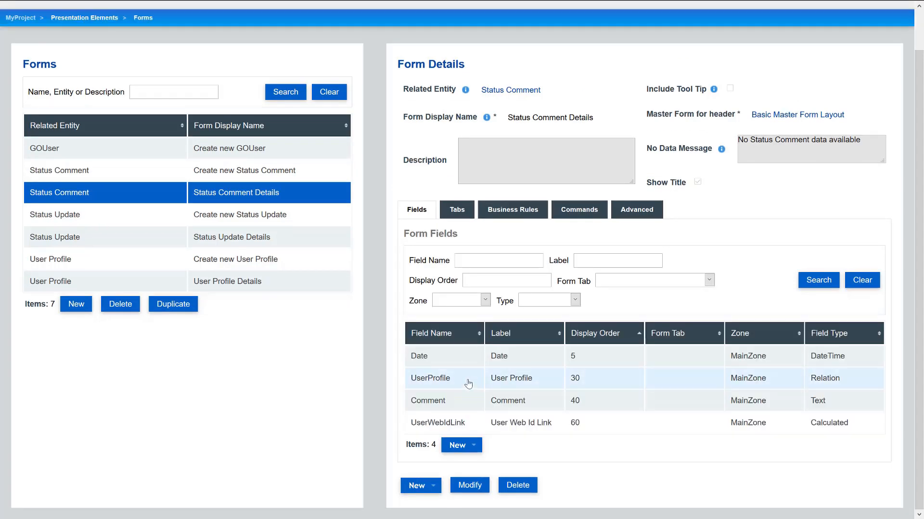
- Change the UserProfile field's label to 'Commented by' and save
double_click(468, 381)
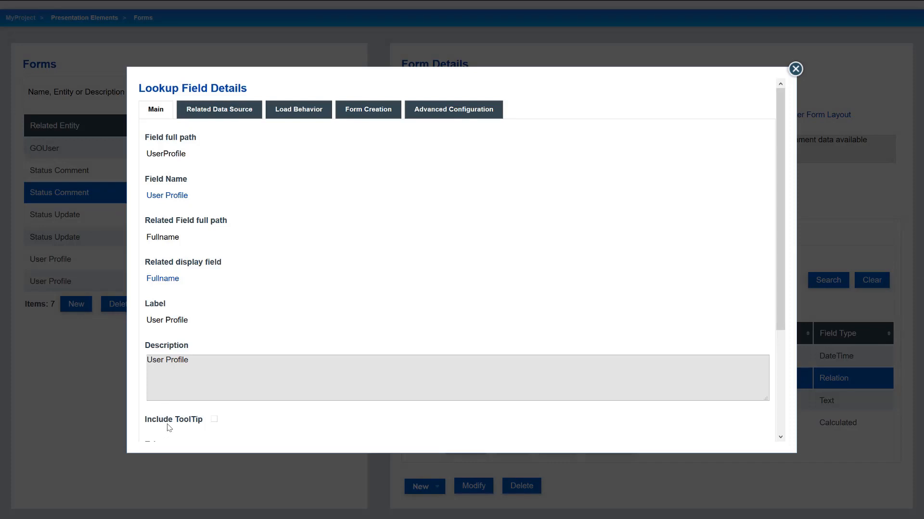
scroll(169, 429, down, 3)
click(151, 432)
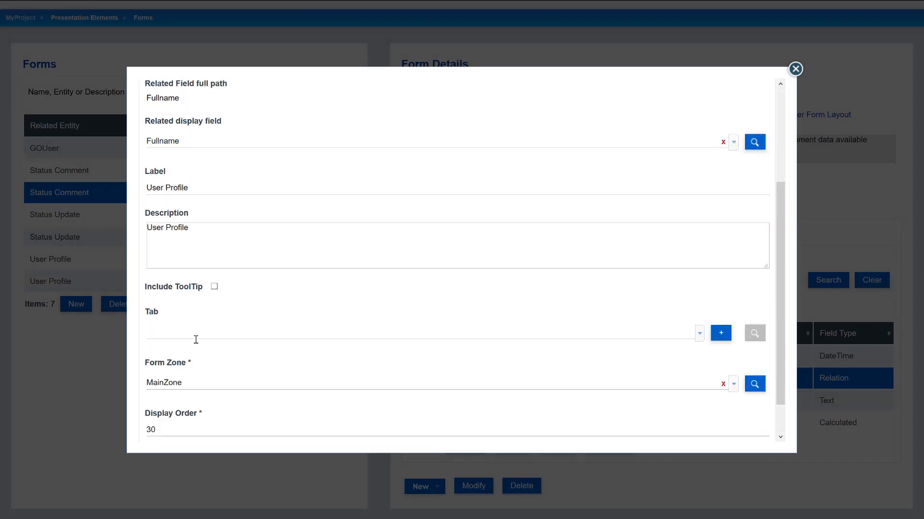
scroll(195, 339, up, 3)
click(200, 331)
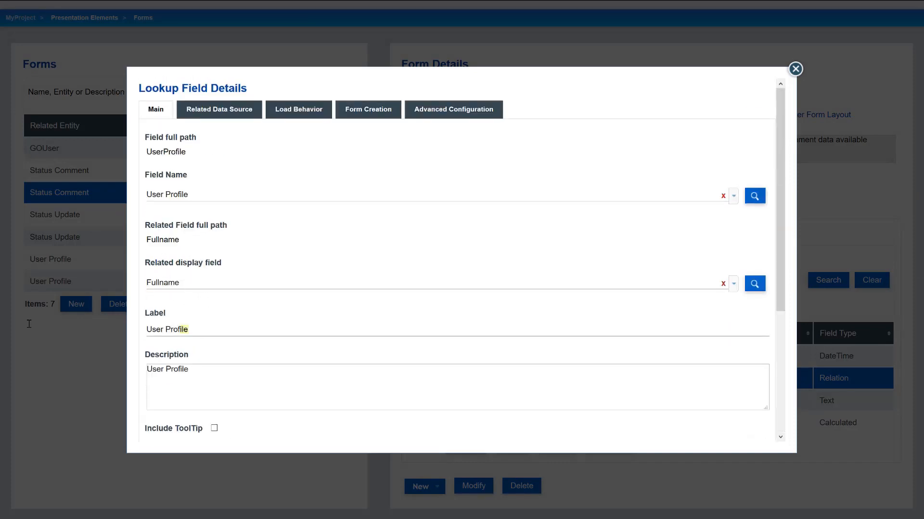
key(ctrl+a)
text(Commen)
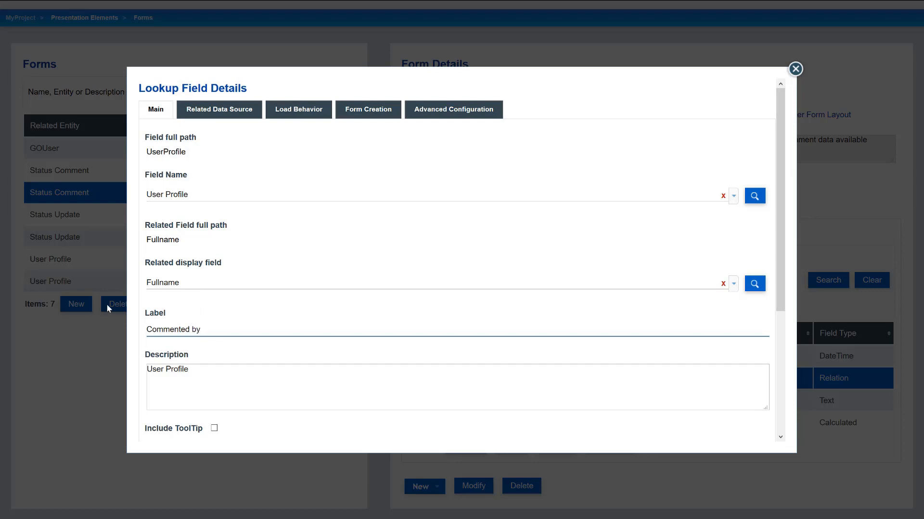
scroll(168, 420, down, 3)
scroll(166, 427, down, 1)
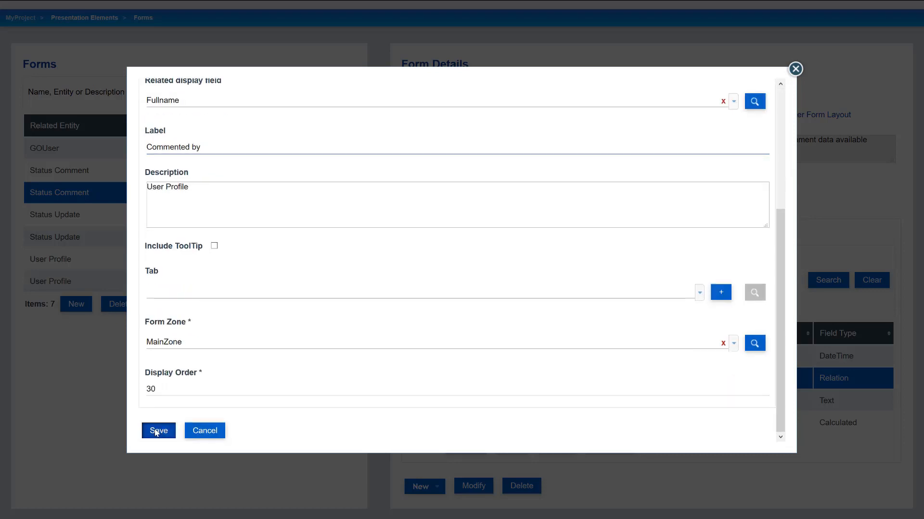
click(154, 431)
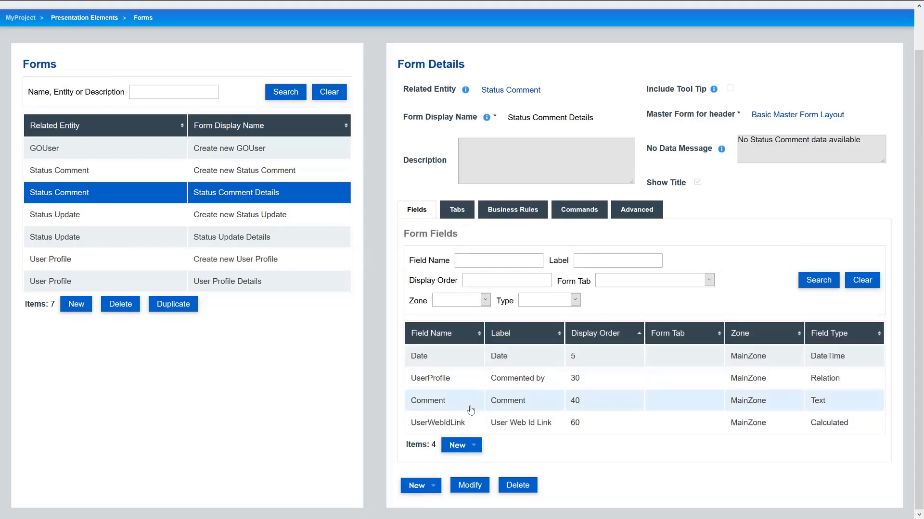
- Delete the UserWebIdLink field from the form
click(470, 409)
click(488, 426)
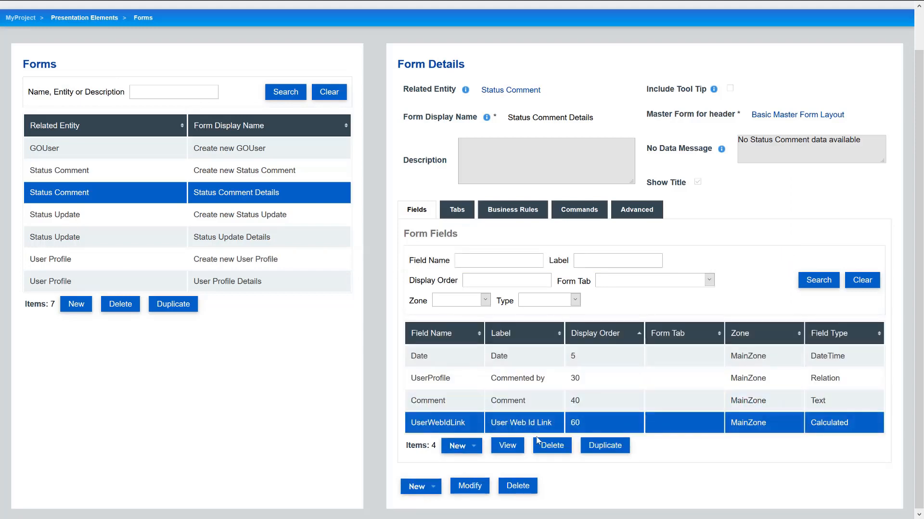
click(553, 447)
click(370, 287)
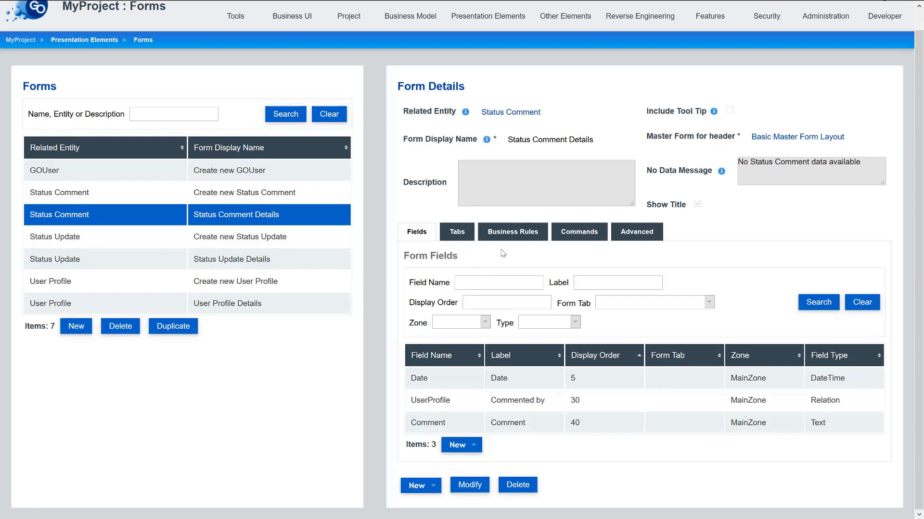
- Add a ReadOnly business rule for Date with condition operator None
click(503, 252)
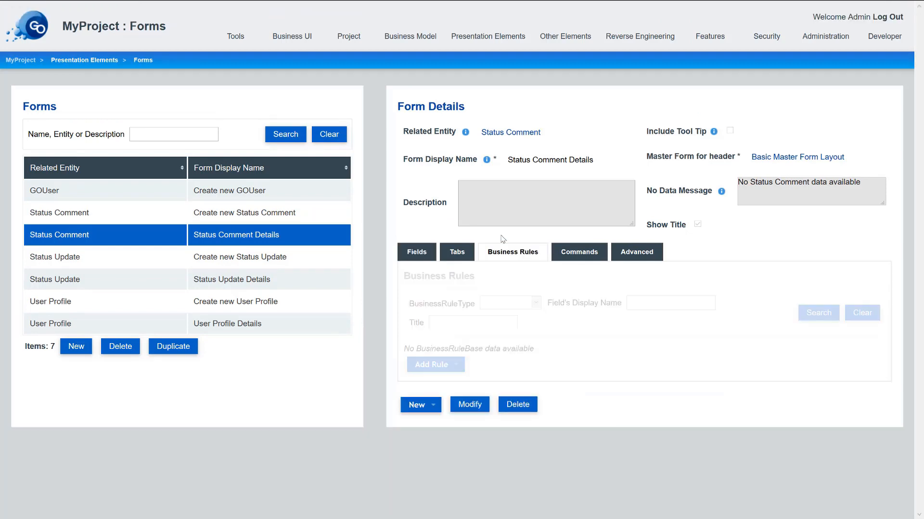
click(442, 362)
click(436, 394)
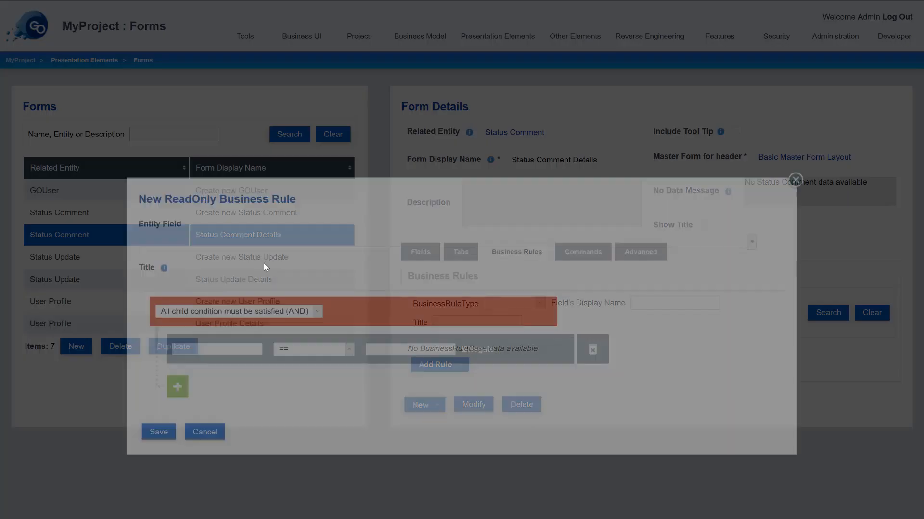
click(170, 242)
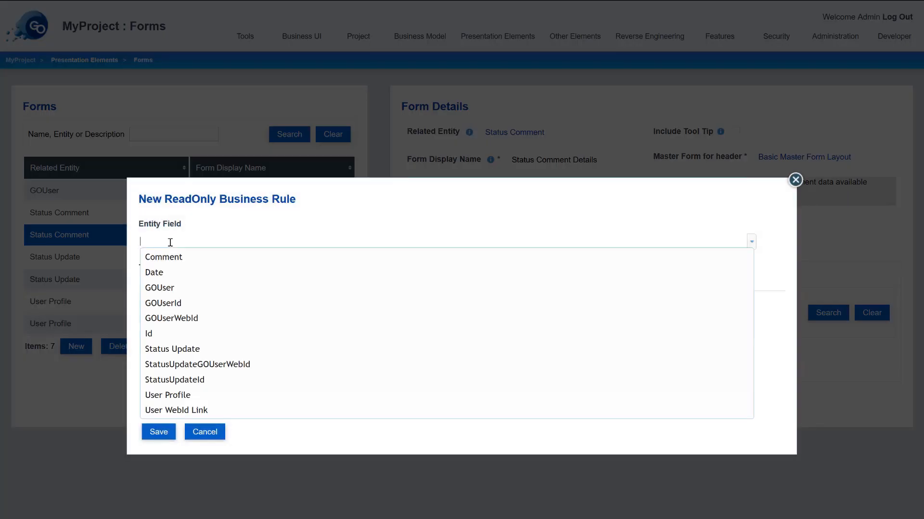
click(169, 272)
click(211, 348)
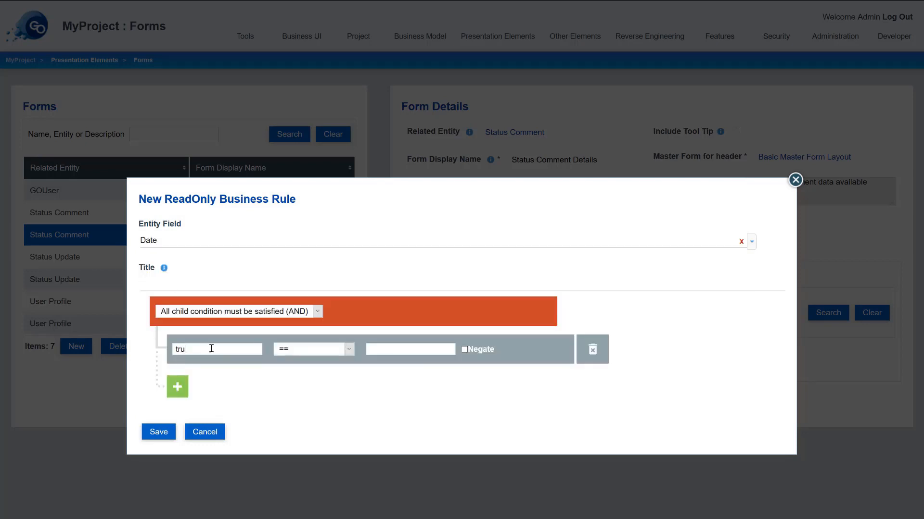
click(352, 347)
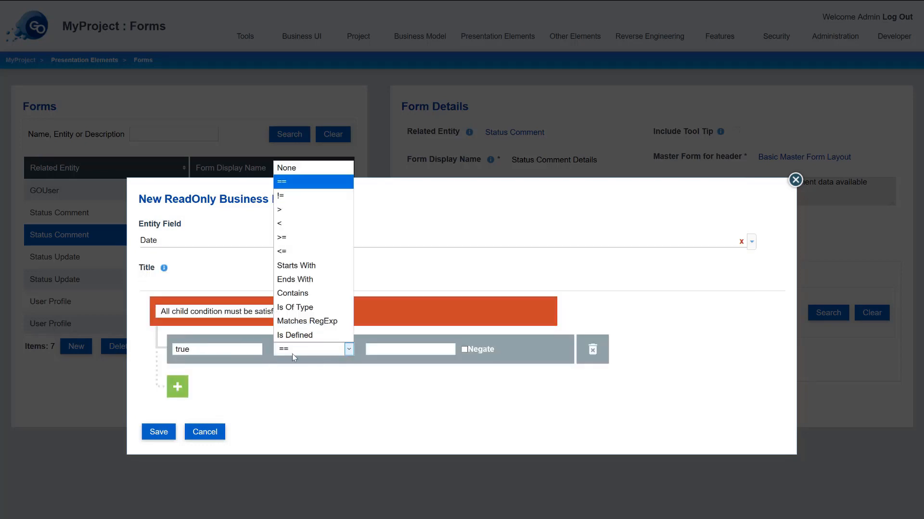
click(285, 164)
click(158, 432)
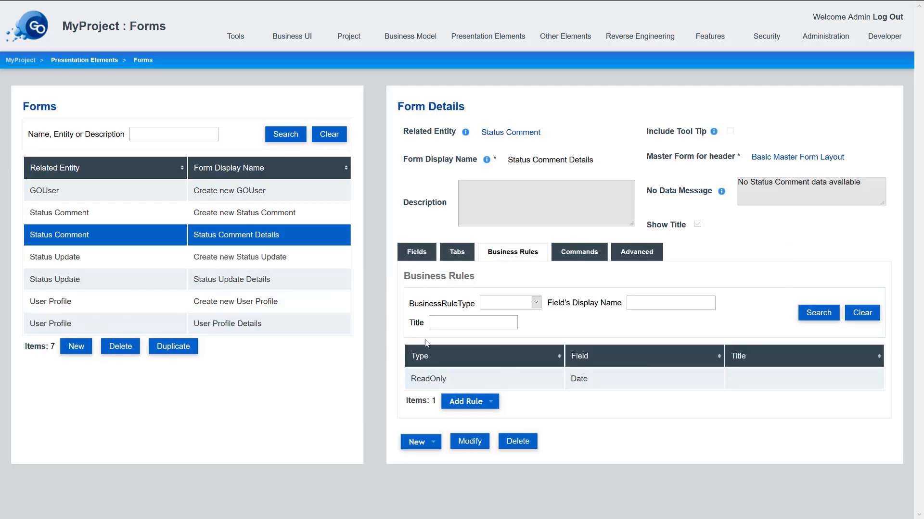
- Add a ReadOnly rule for User Profile with operator None, then return to Fields
click(460, 403)
click(470, 433)
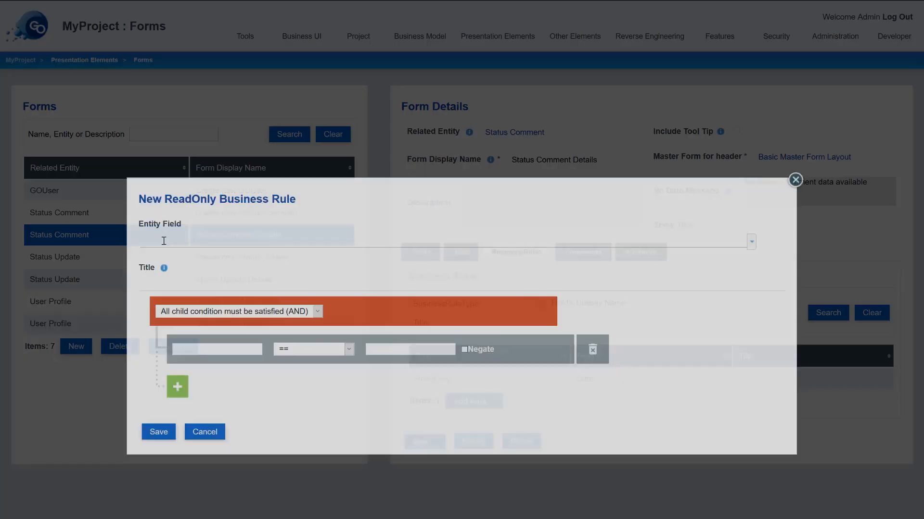
click(163, 242)
text(user)
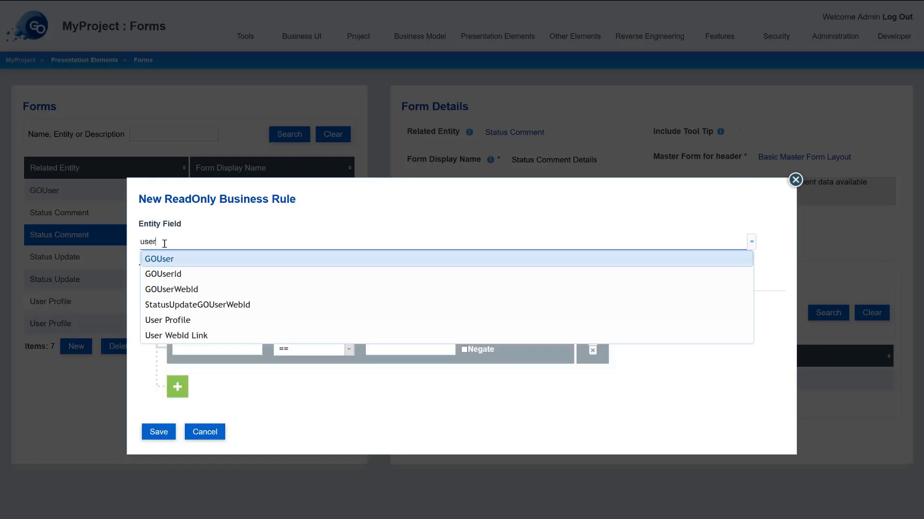
click(195, 321)
click(235, 345)
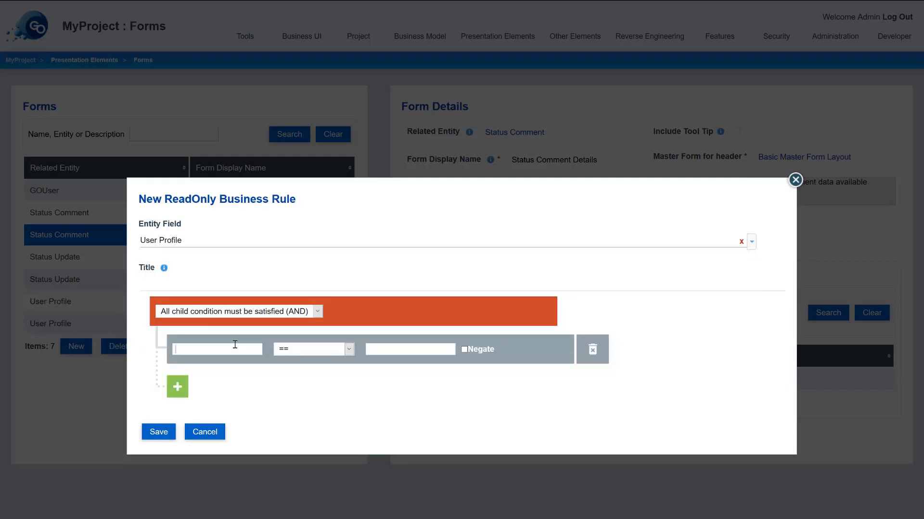
click(343, 354)
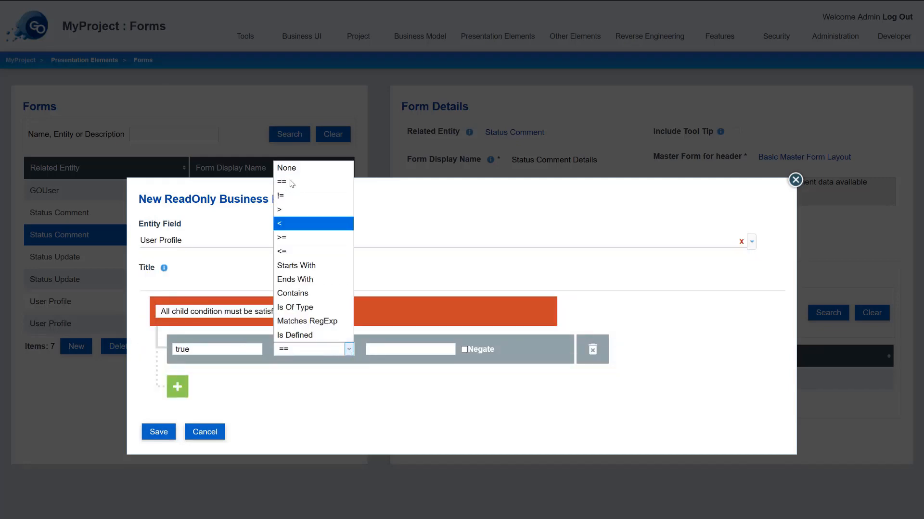
click(288, 168)
click(161, 433)
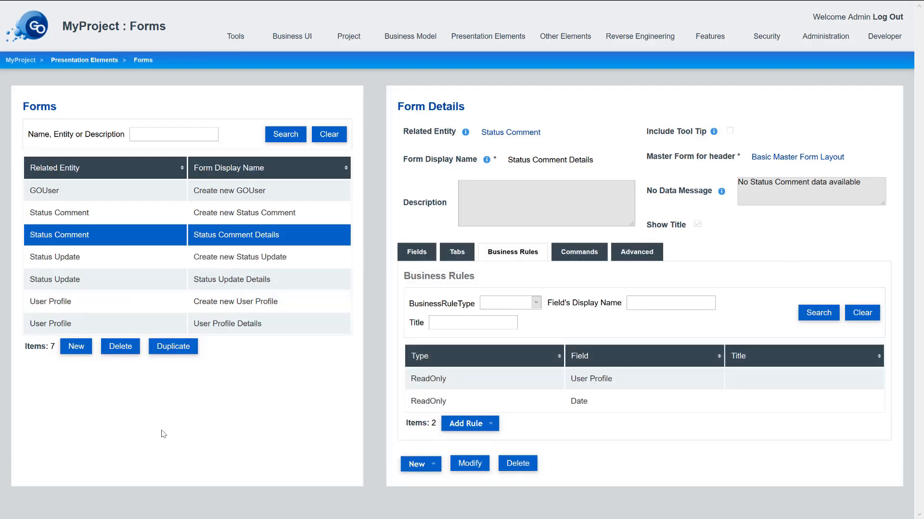
click(419, 252)
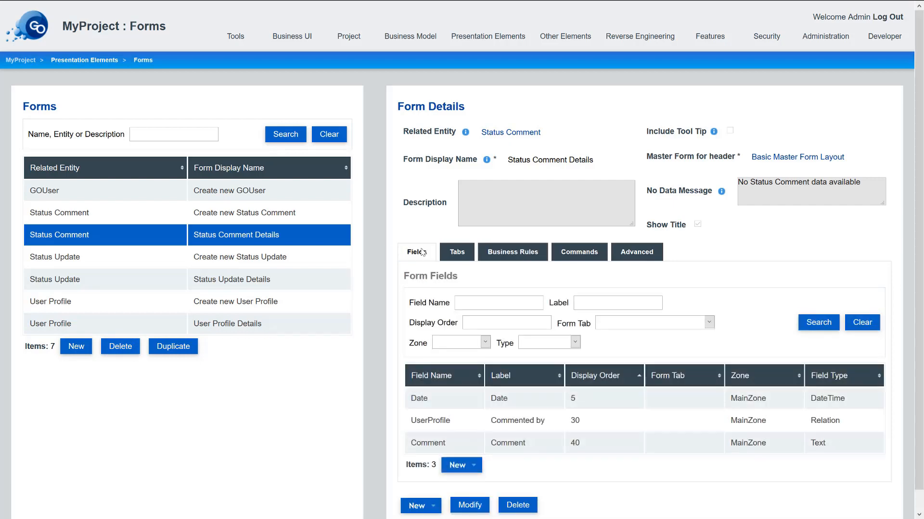
- Change the User Profile Details form display name to '{Fullname} Profile' and save
click(230, 329)
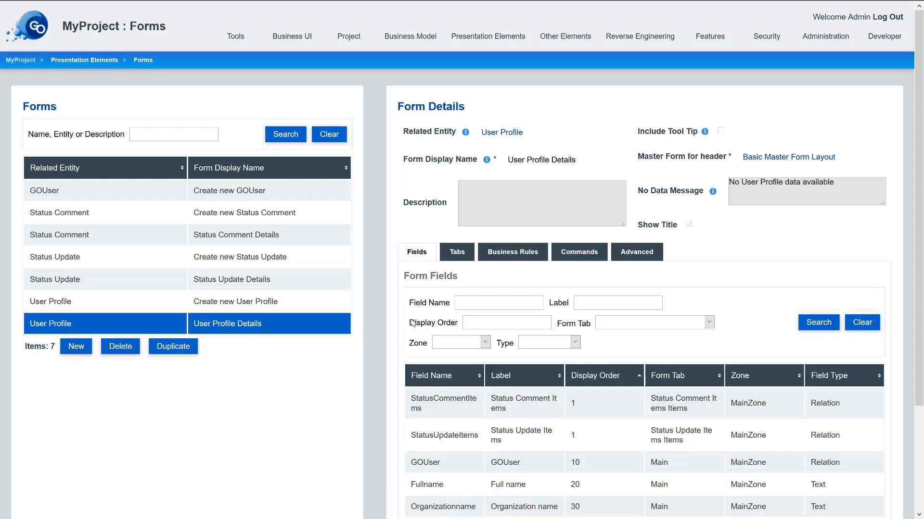
scroll(645, 305, down, 3)
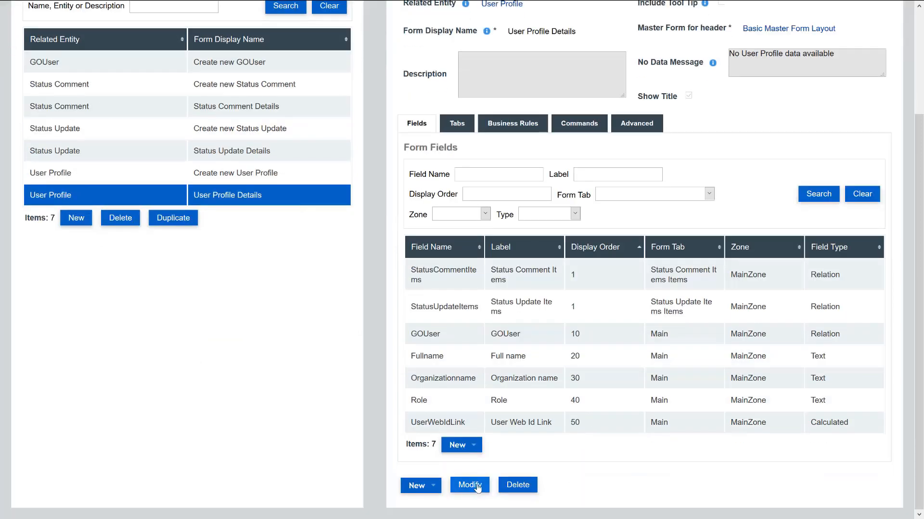
click(470, 486)
scroll(552, 188, up, 3)
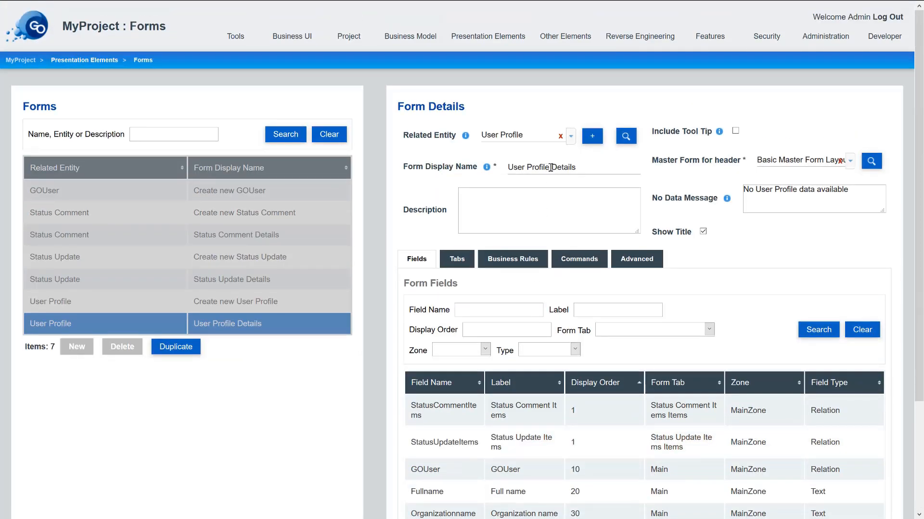
click(551, 168)
double_click(561, 167)
key(BackSpace)
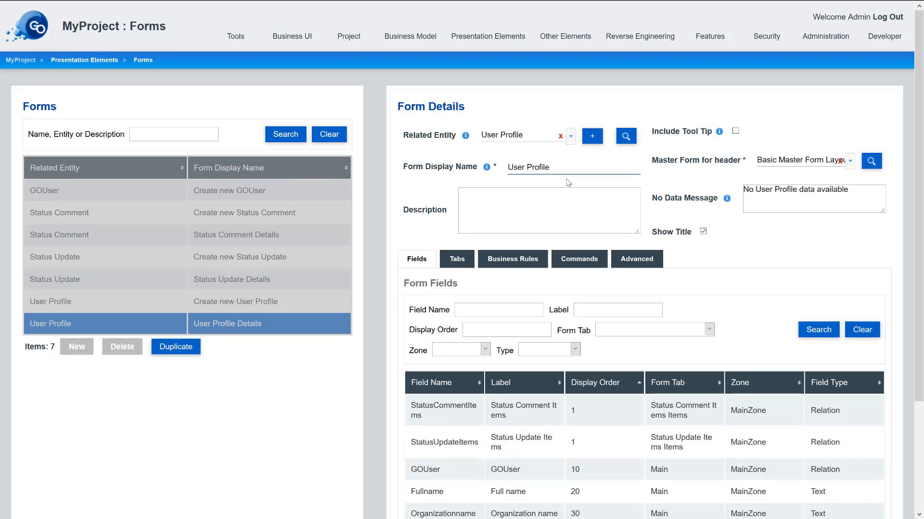
key(Home)
key(ctrl+shift+Right)
text({Fullnba)
key(BackSpace)
key(BackSpace)
text(ame)
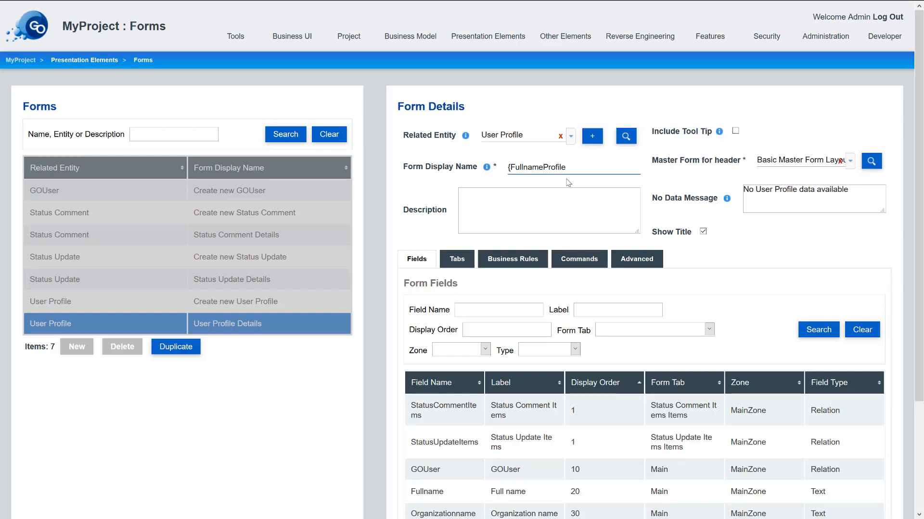
text(})
scroll(520, 392, down, 3)
click(423, 491)
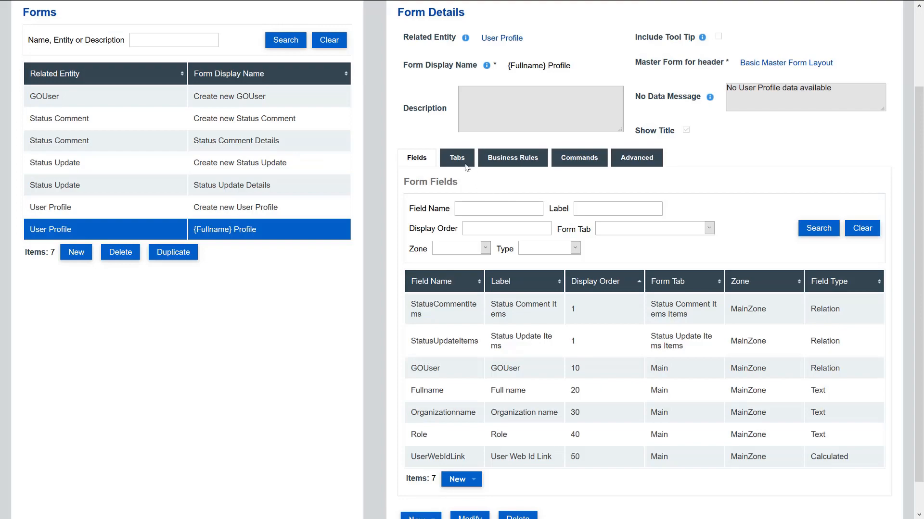
click(465, 163)
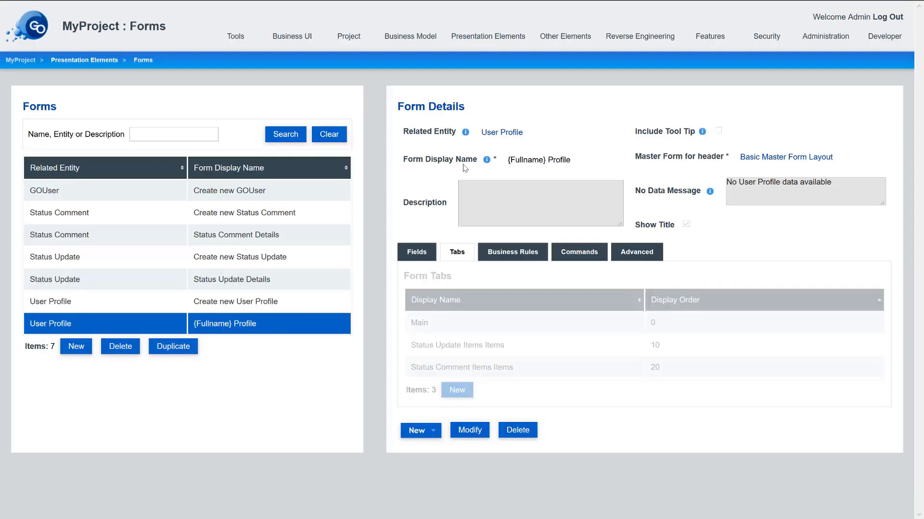
- Rename the form's two tabs to Status Updates and Status Comments
double_click(492, 340)
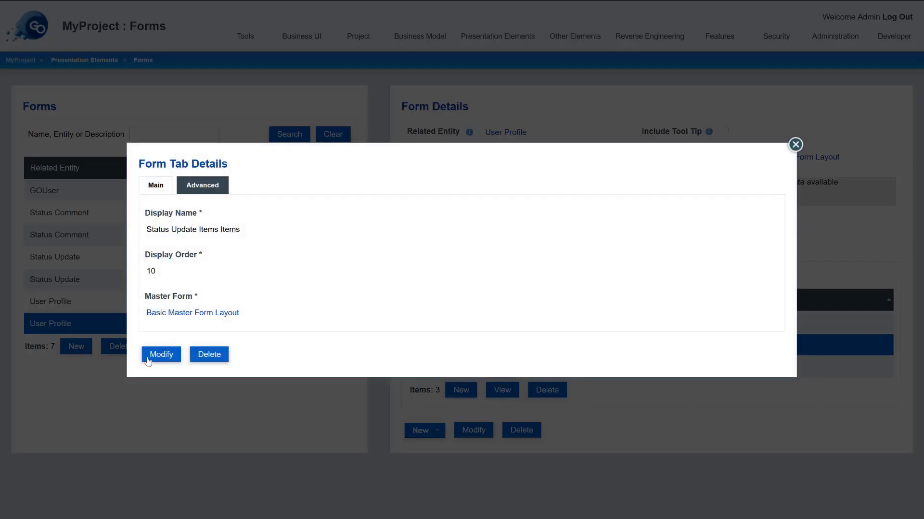
click(149, 360)
drag(199, 226, 399, 217)
text(s)
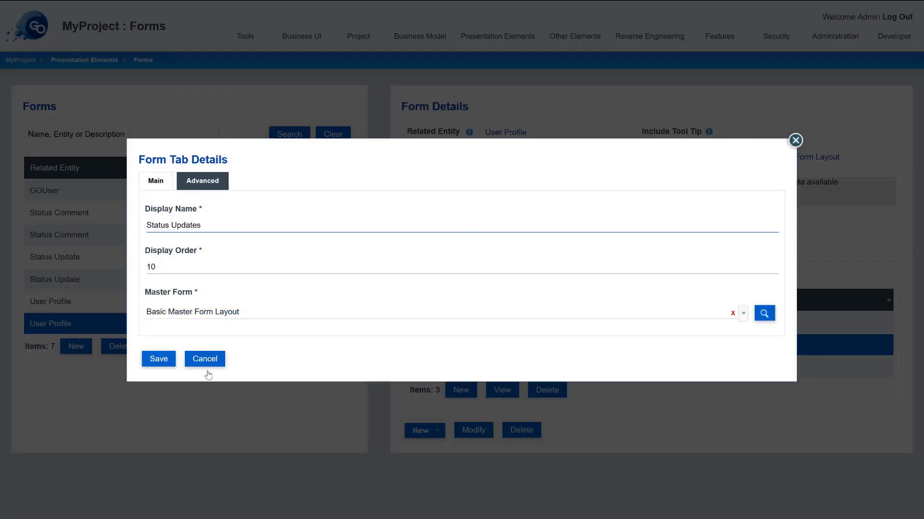
click(161, 359)
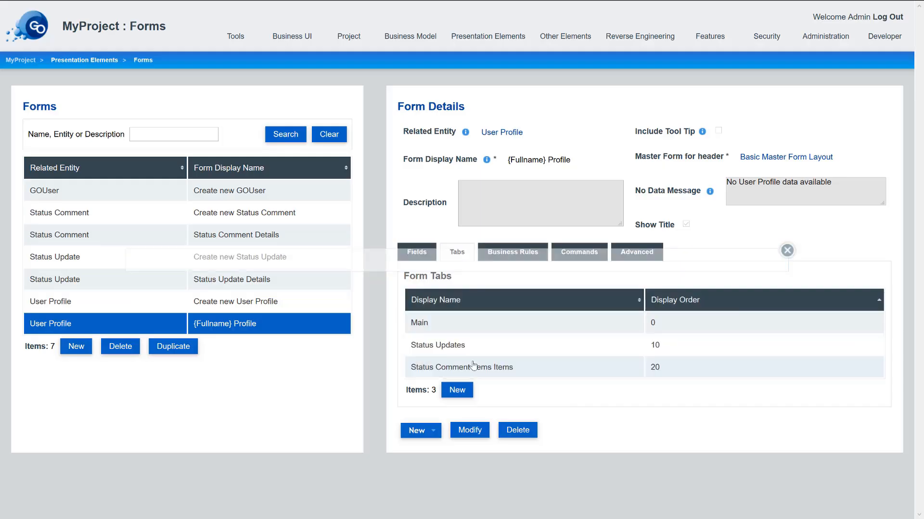
double_click(474, 367)
click(159, 358)
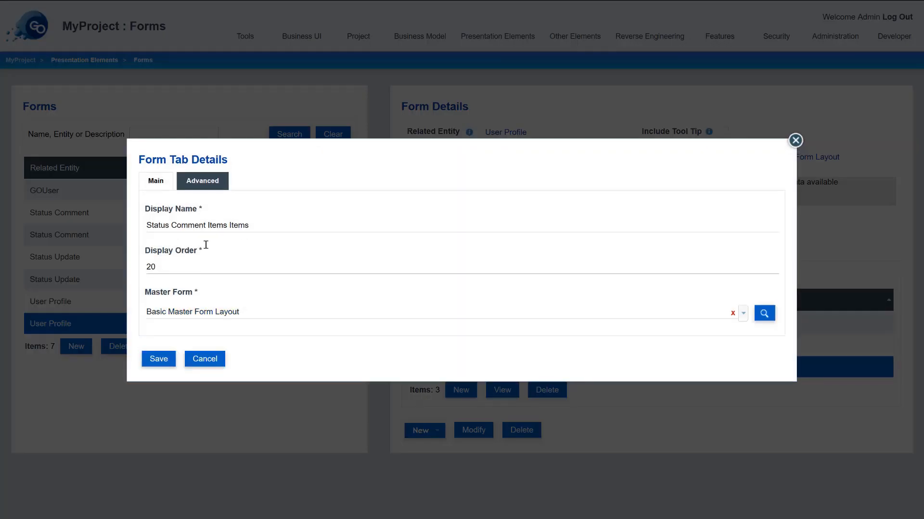
drag(206, 226, 417, 227)
text(s)
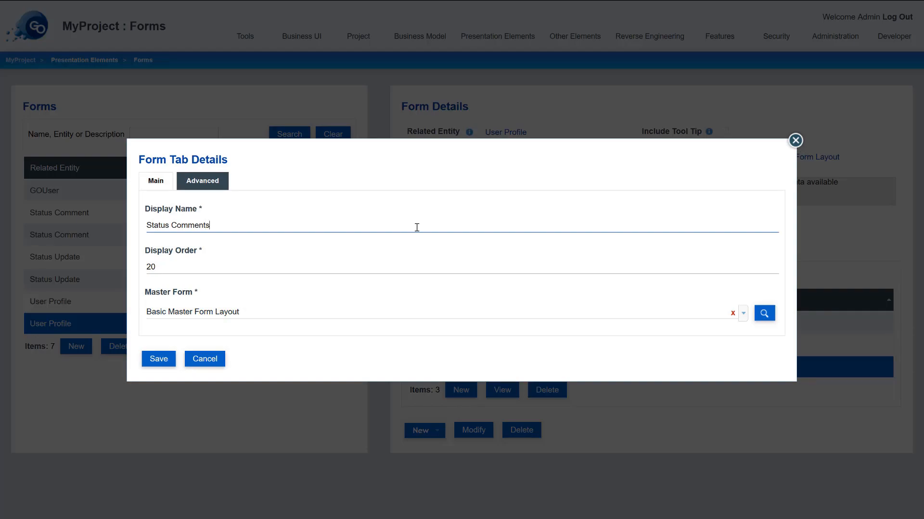
click(150, 359)
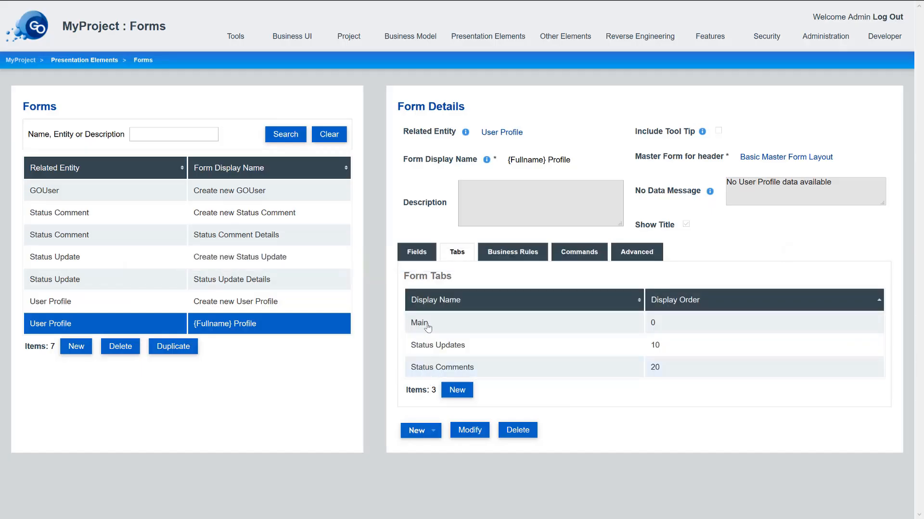
- Set the StatusCommentItems sub-grid to use the Comments by user grid
click(430, 255)
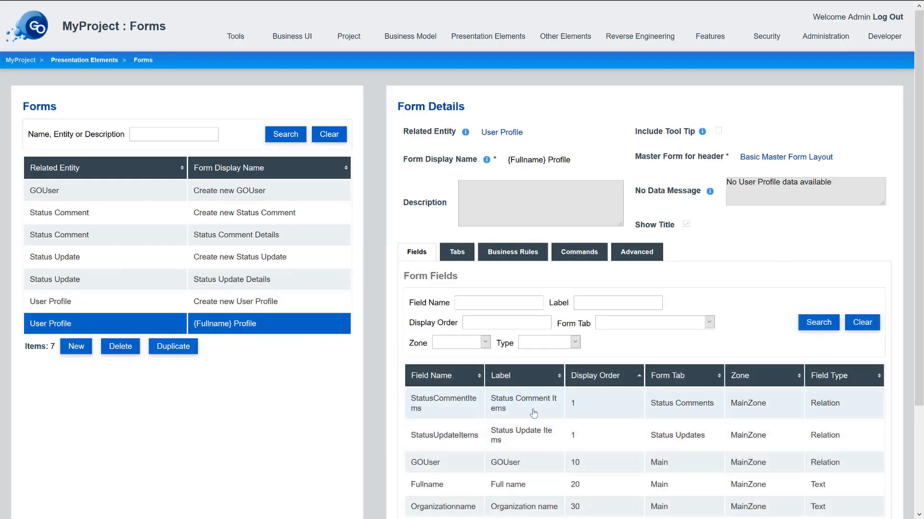
click(533, 412)
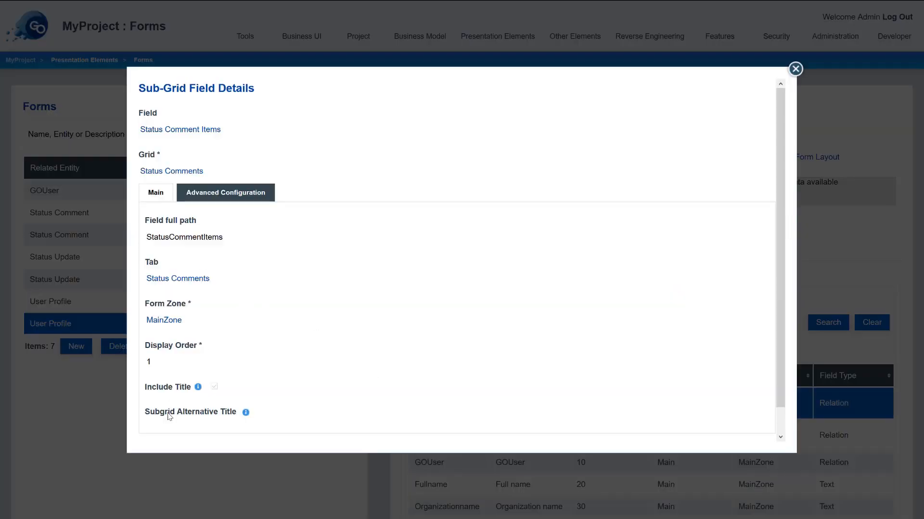
scroll(207, 433, down, 1)
click(156, 434)
scroll(226, 181, up, 1)
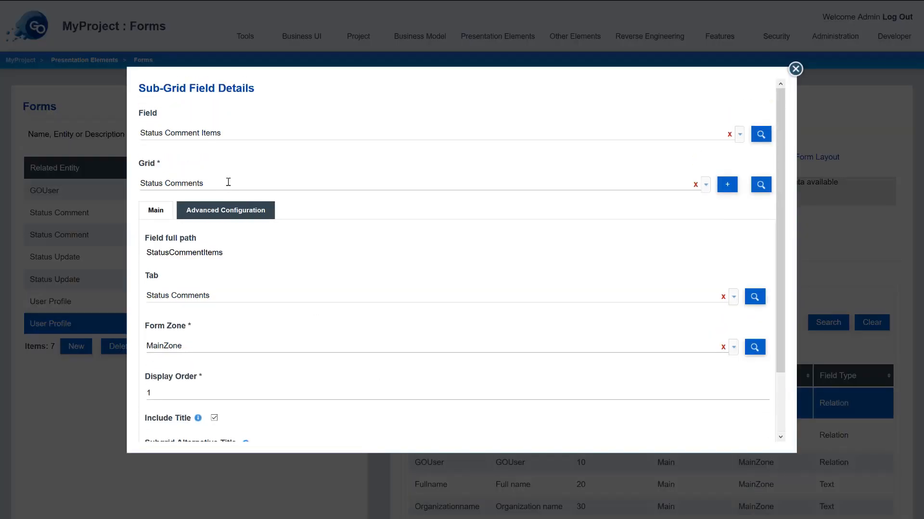
click(203, 187)
click(202, 200)
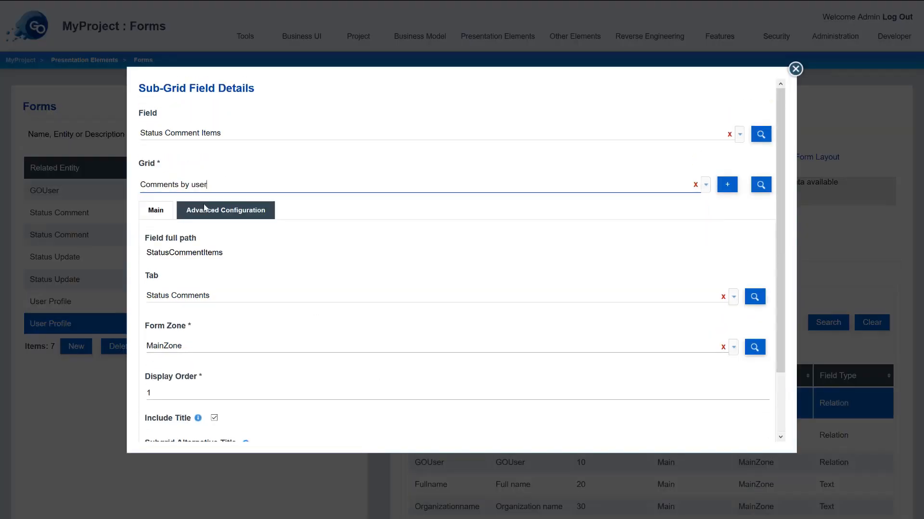
scroll(208, 381, down, 2)
click(157, 431)
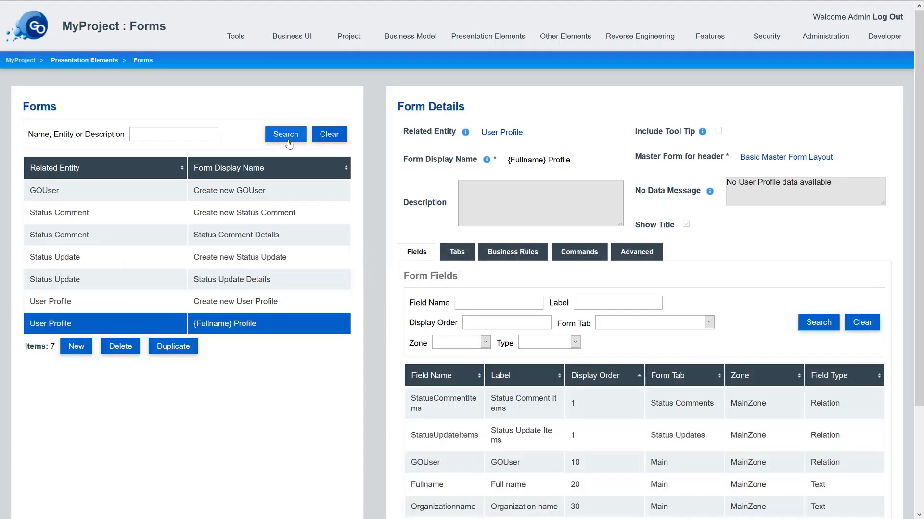
- Delete the GOUser field from the Profile form's fields and confirm
scroll(529, 371, down, 2)
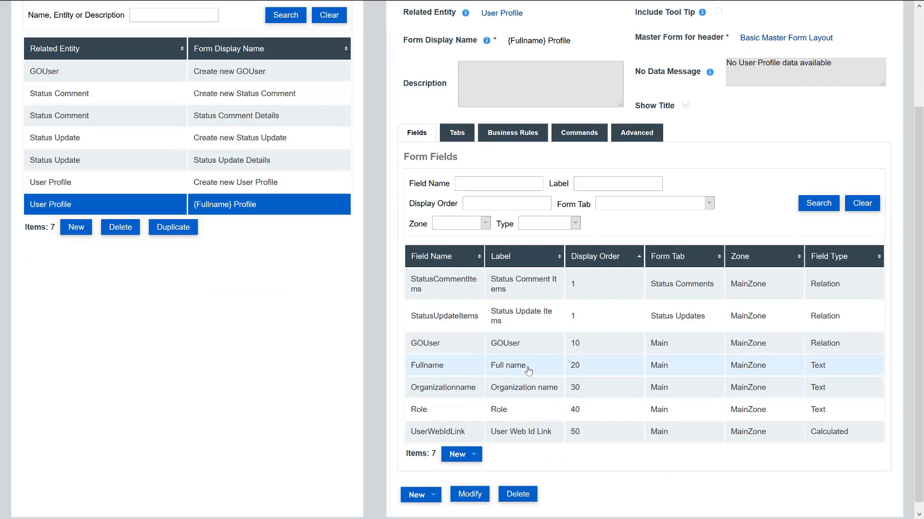
click(519, 341)
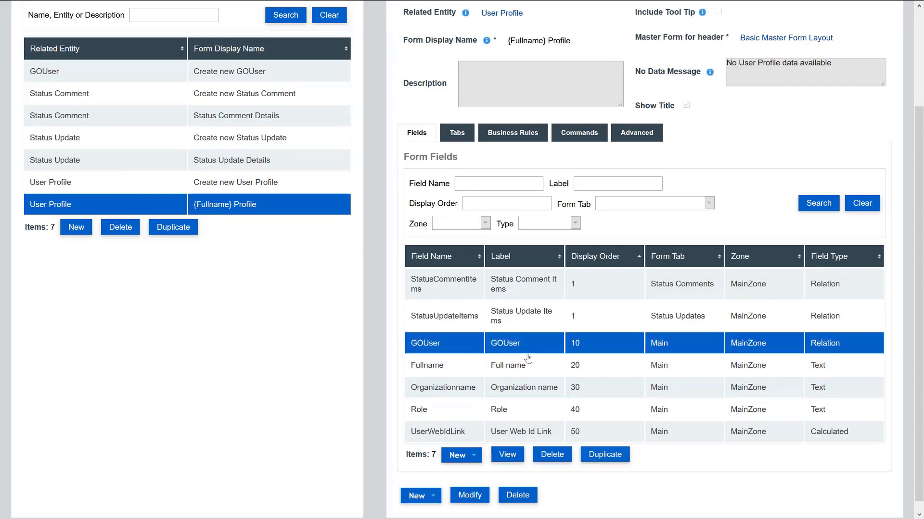
click(553, 455)
click(375, 288)
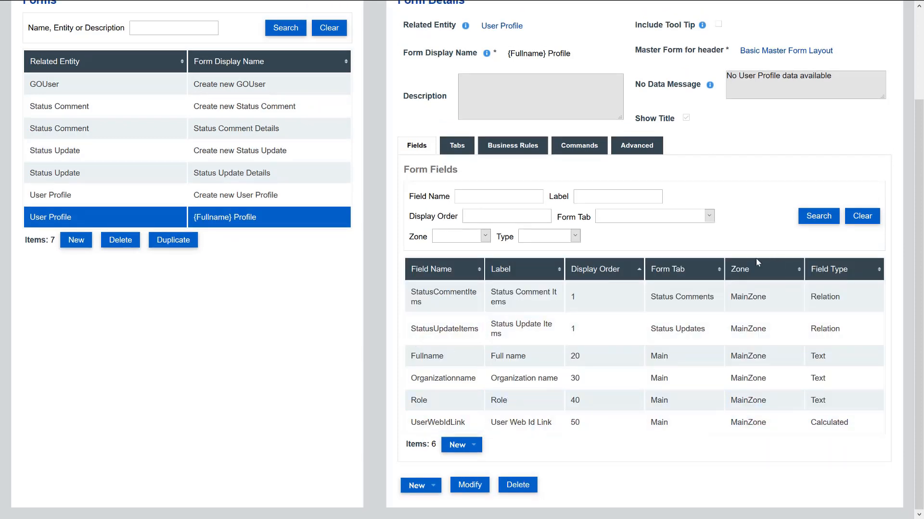
scroll(626, 205, up, 3)
click(352, 38)
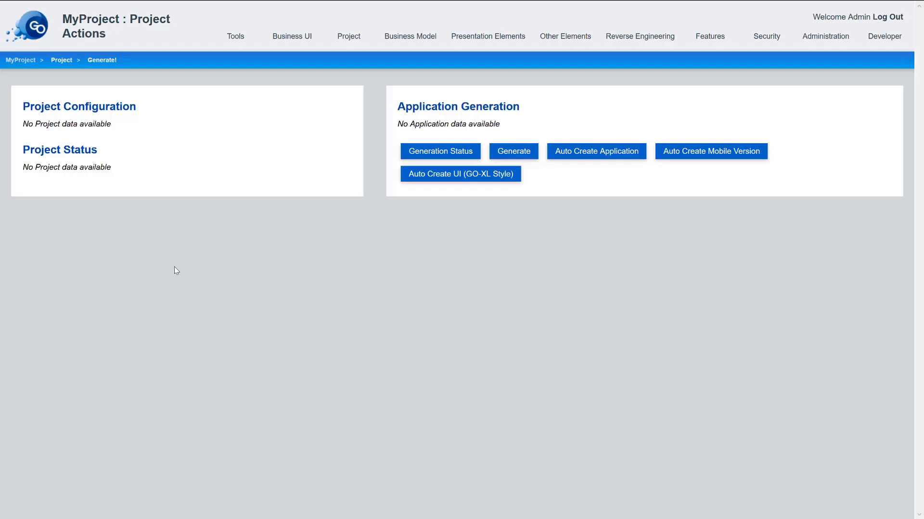
- Set the landing page to Status Updates Page, save, and generate MyProject
scroll(129, 372, down, 6)
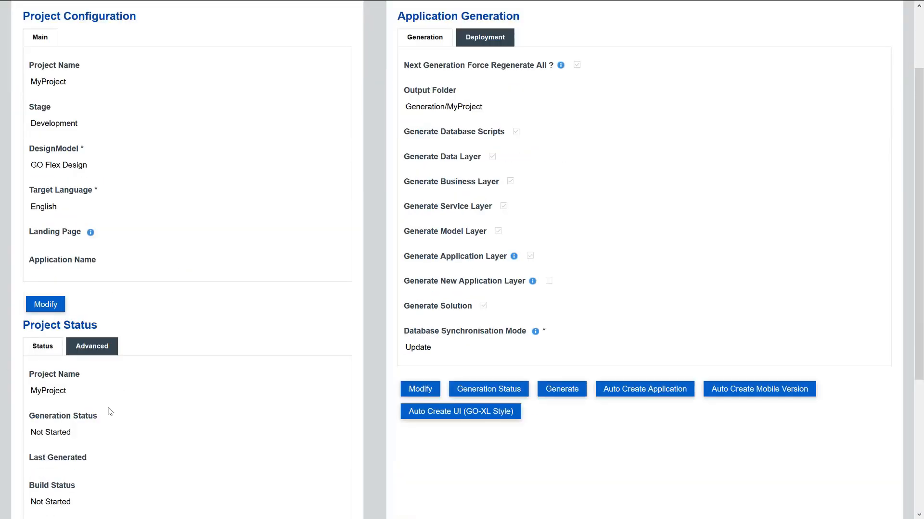
scroll(104, 244, up, 5)
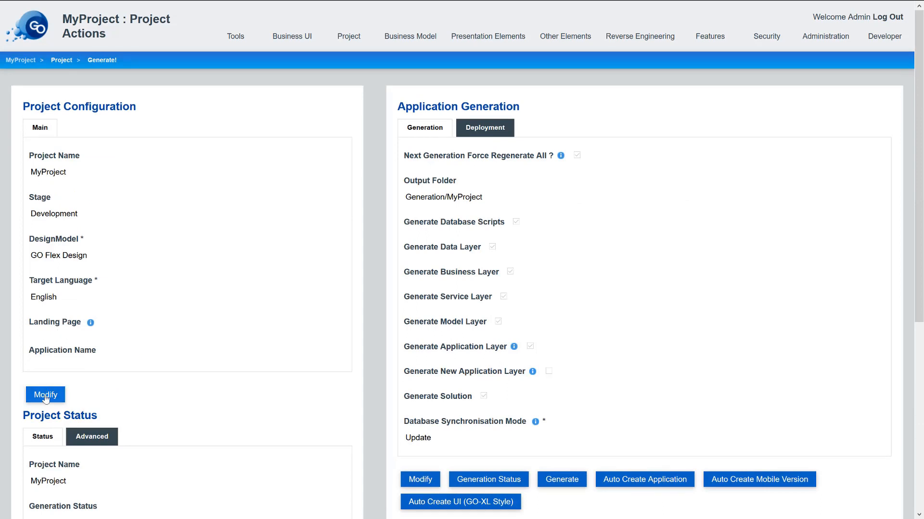
click(46, 396)
click(71, 346)
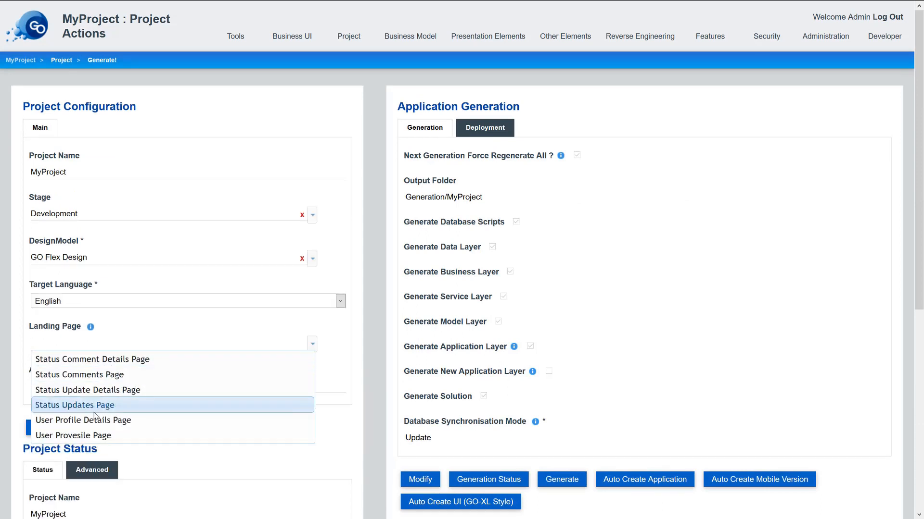
click(98, 403)
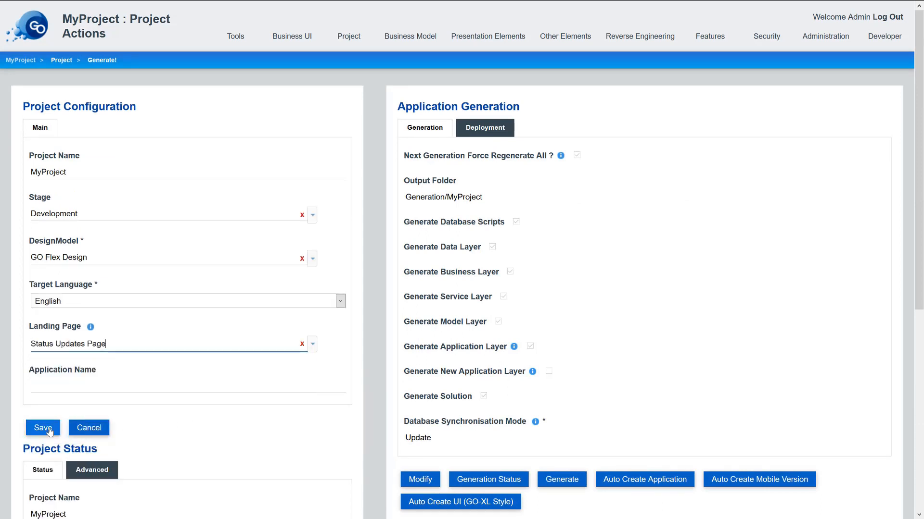
click(42, 428)
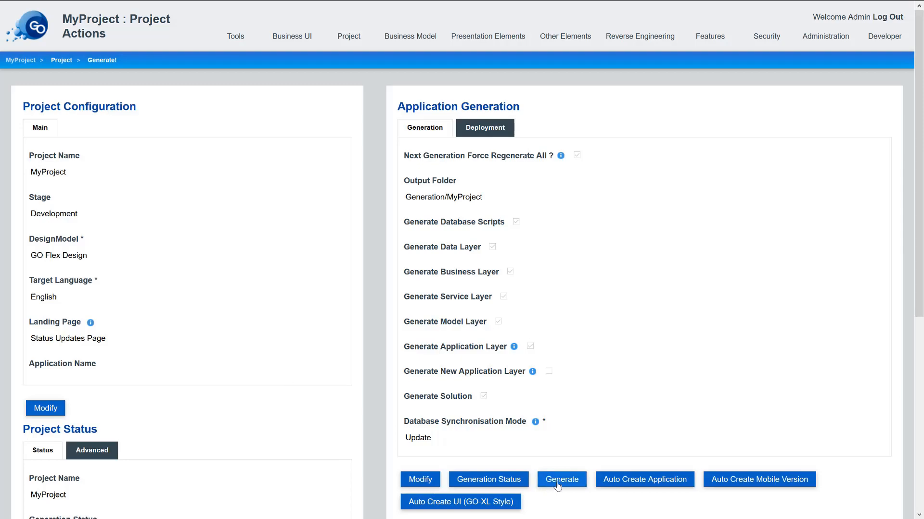
click(559, 480)
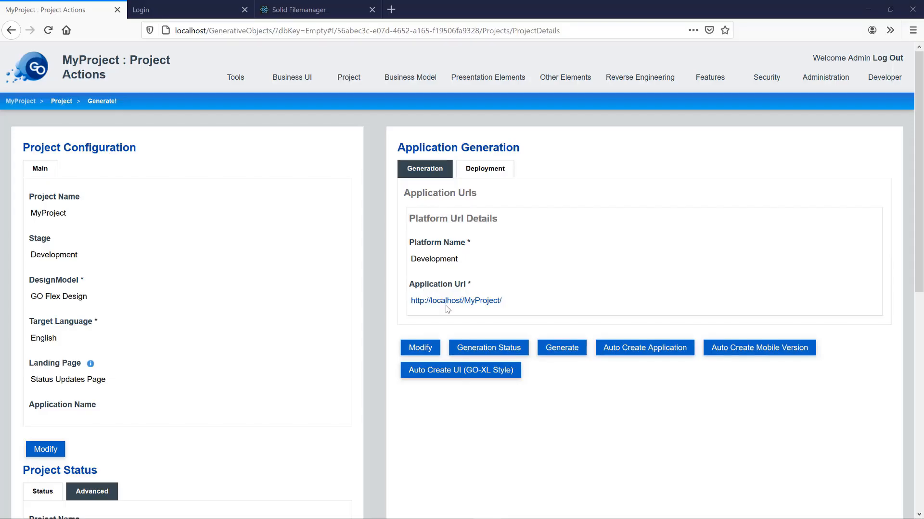
- Log in to Solid Filemanager through Inrupt with the saved credentials
click(451, 304)
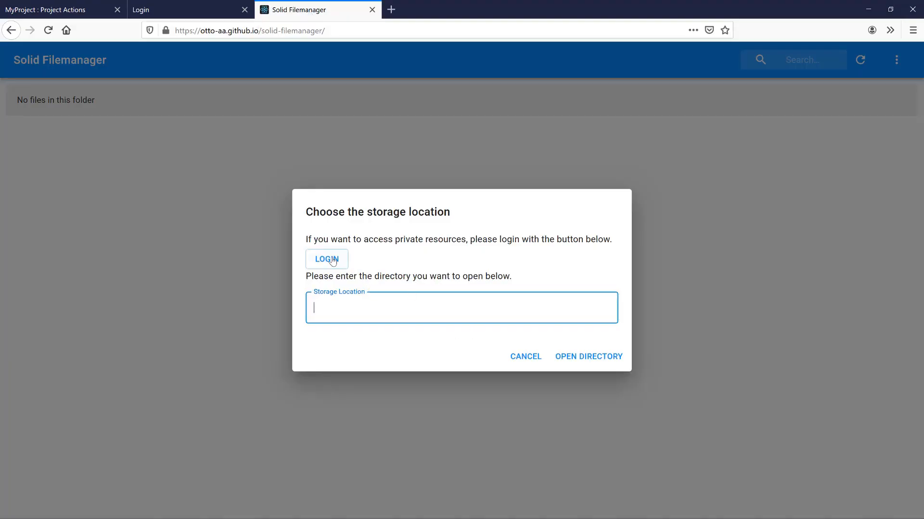
click(332, 261)
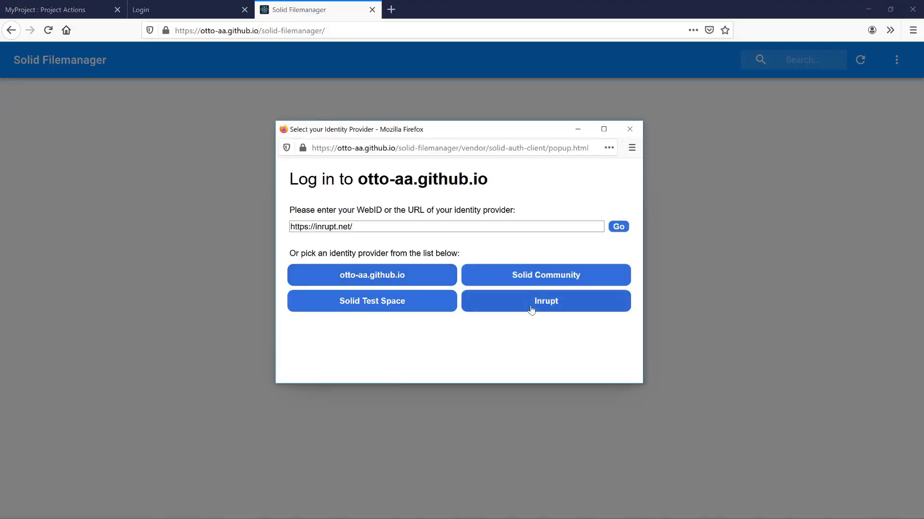
click(531, 310)
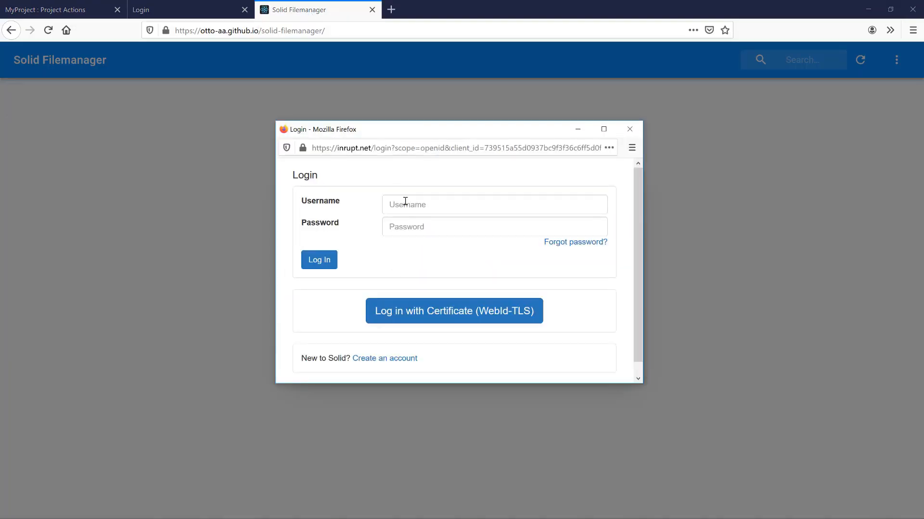
click(405, 201)
click(437, 293)
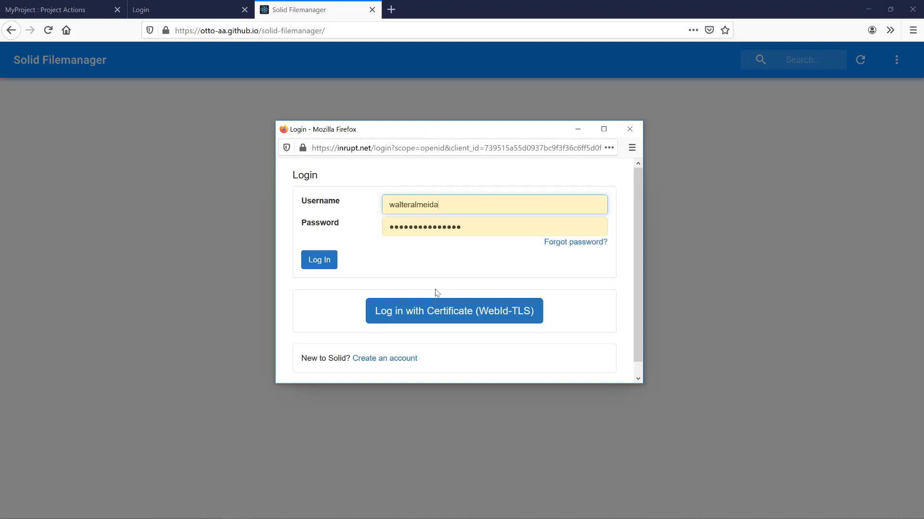
click(319, 260)
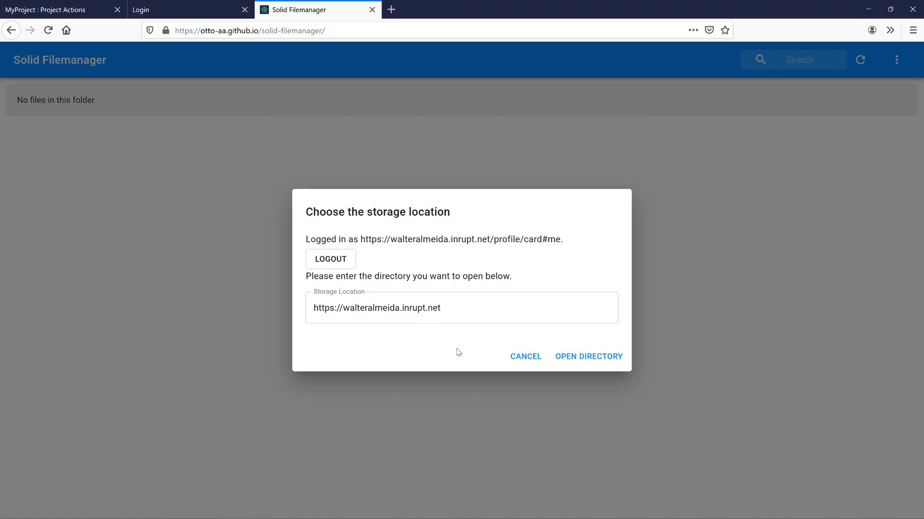
- Open the pod's root directory and then its public folder
click(570, 357)
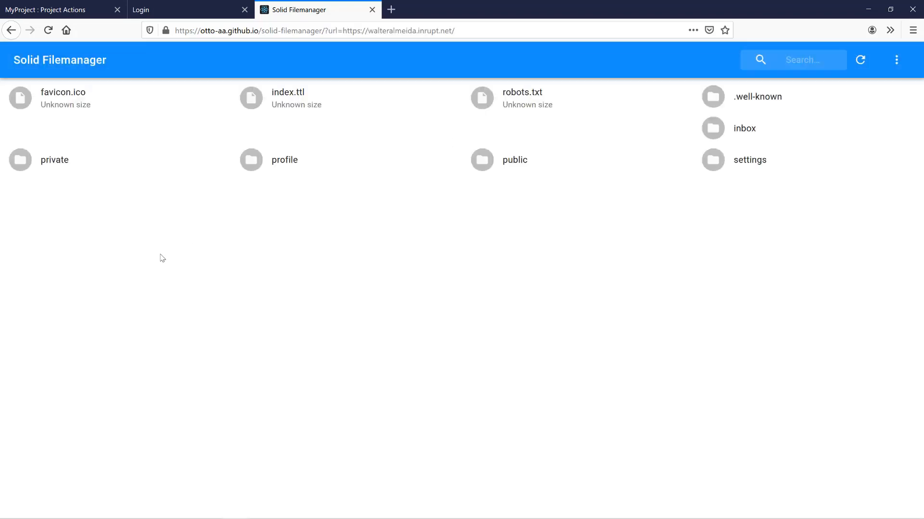
click(512, 163)
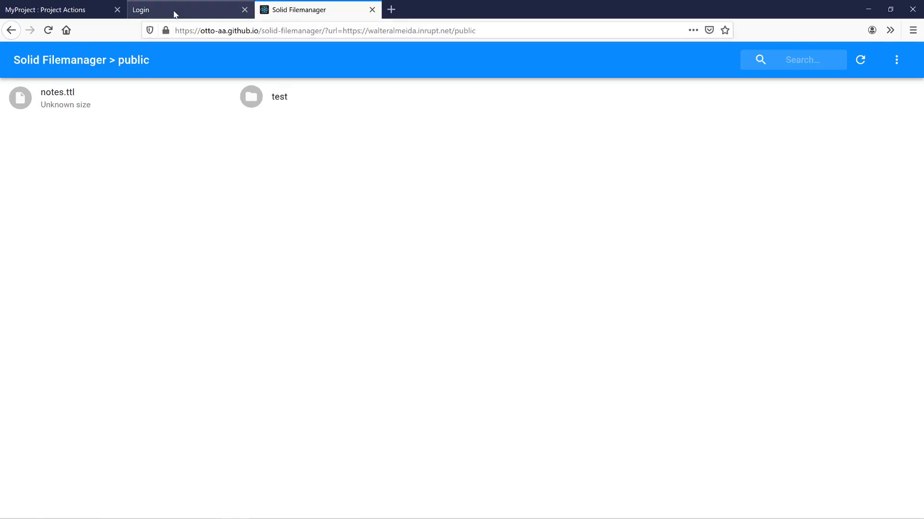
click(175, 11)
- Sign in to MyProject with the saved Inrupt login and authorize the app
click(503, 173)
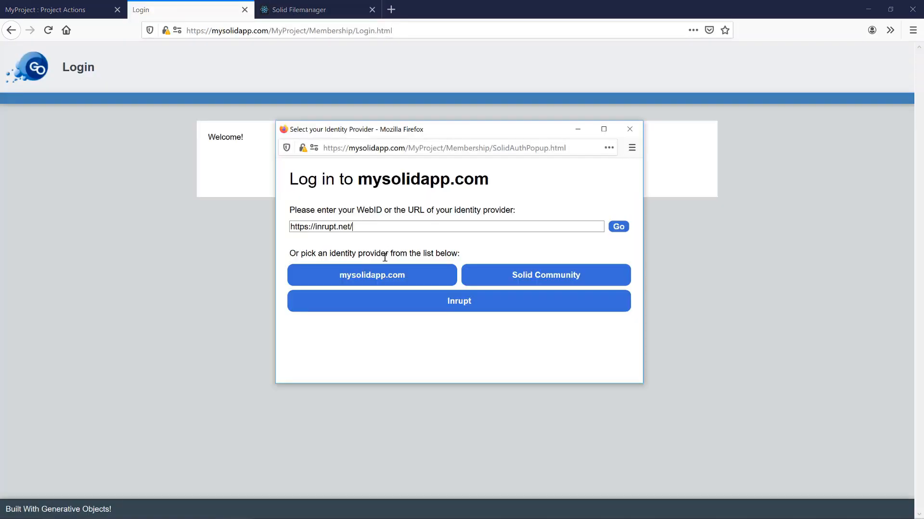
click(432, 308)
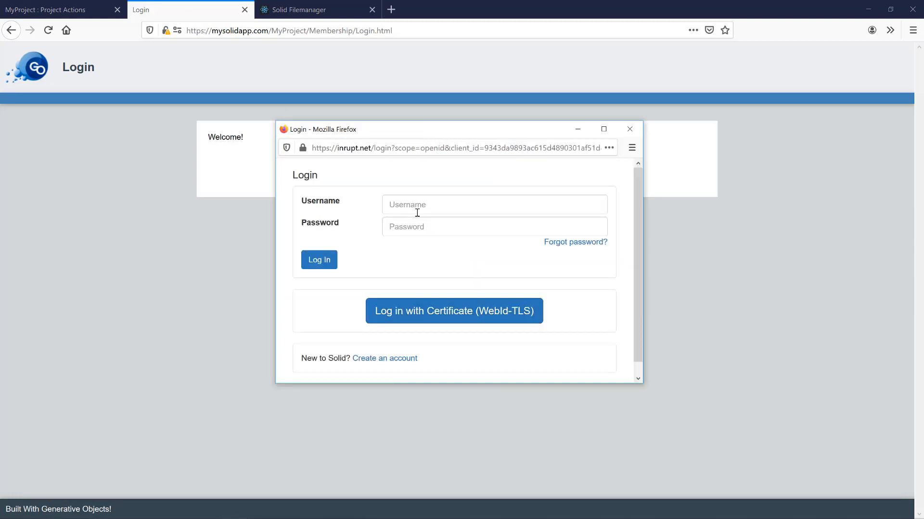
click(418, 211)
click(418, 296)
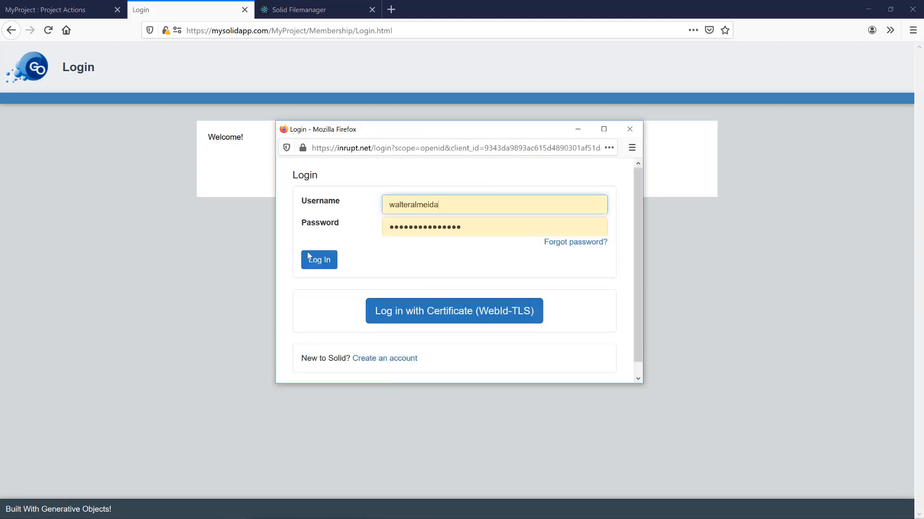
click(320, 265)
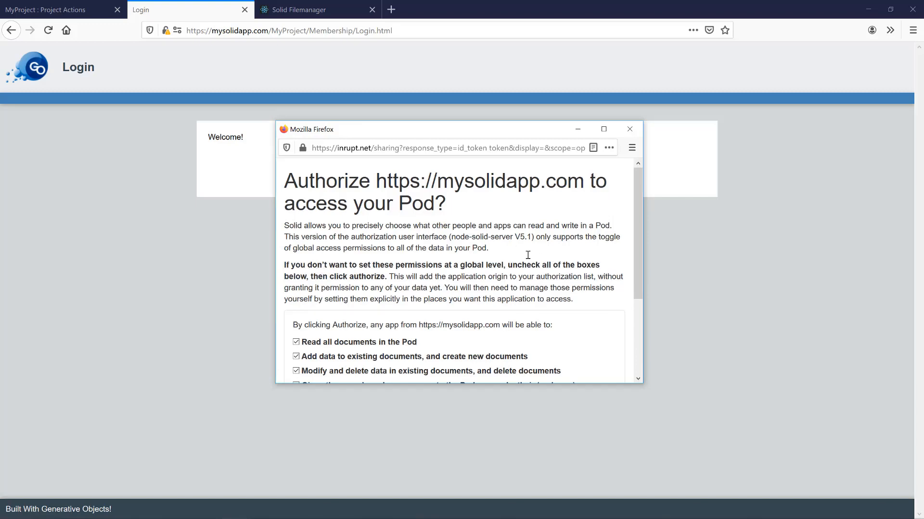
scroll(527, 254, down, 4)
click(313, 302)
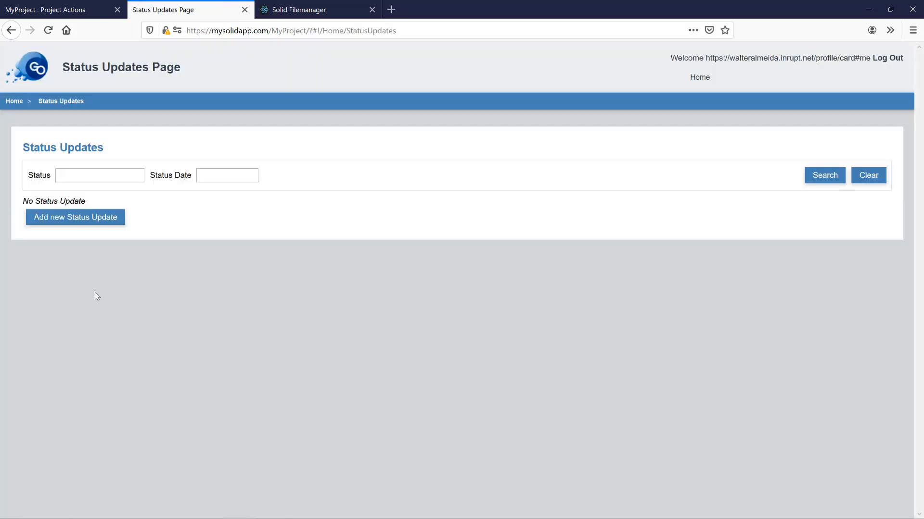
- Post a new status update reading 'Hey here'
click(88, 222)
click(221, 278)
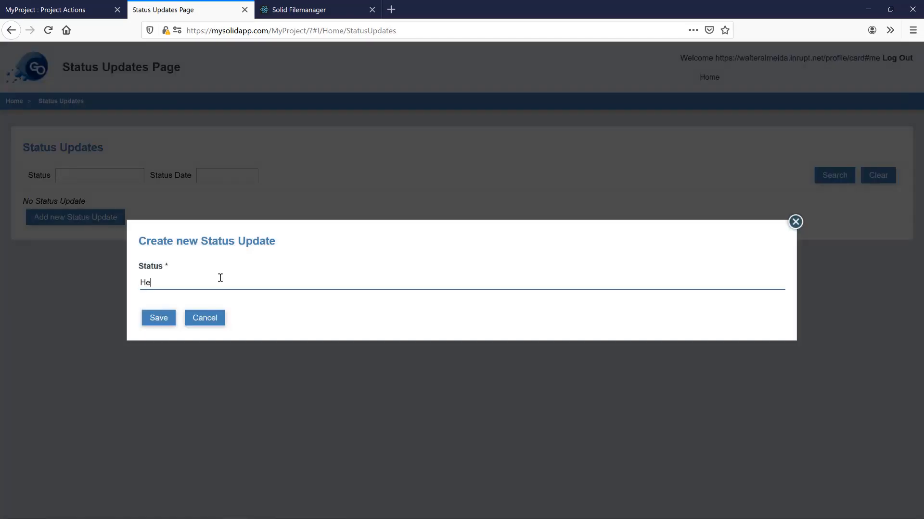
text(Hey here Walter ! This is my first update)
click(169, 318)
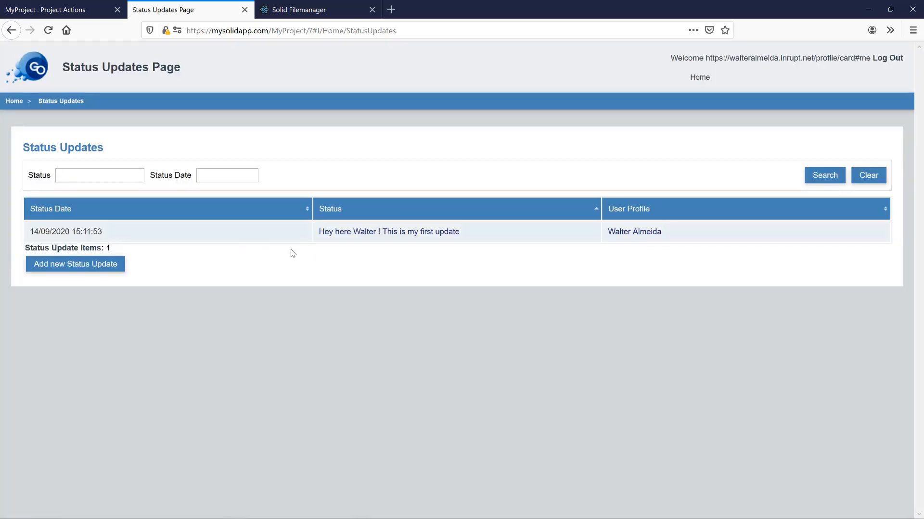
- Add a short self-introducing comment to the first status update
click(372, 235)
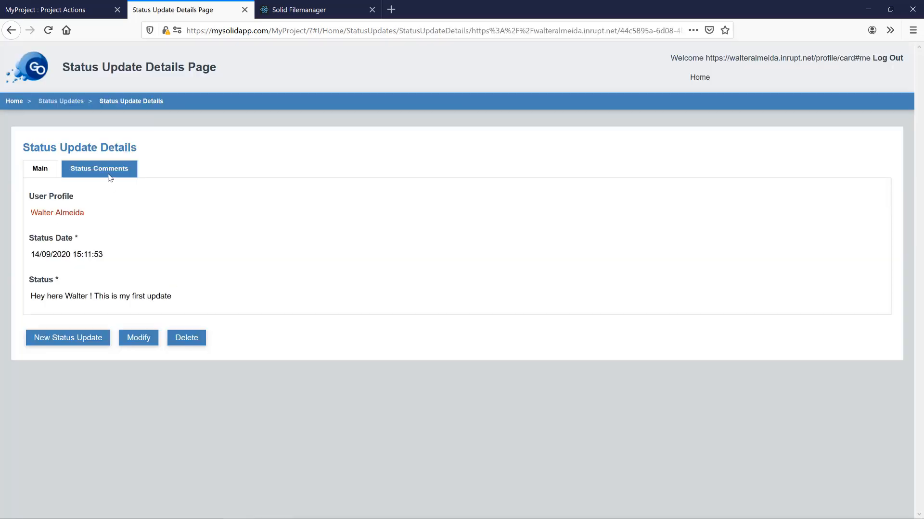
click(110, 178)
click(103, 263)
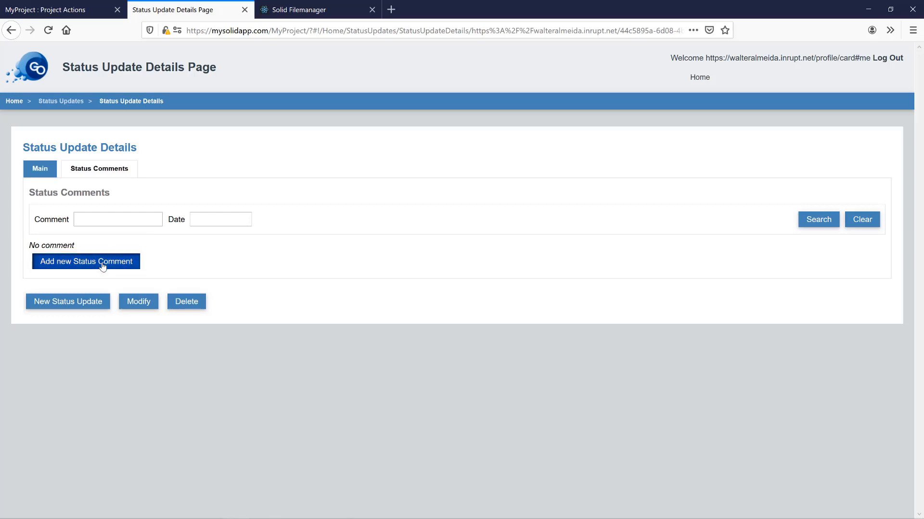
click(164, 285)
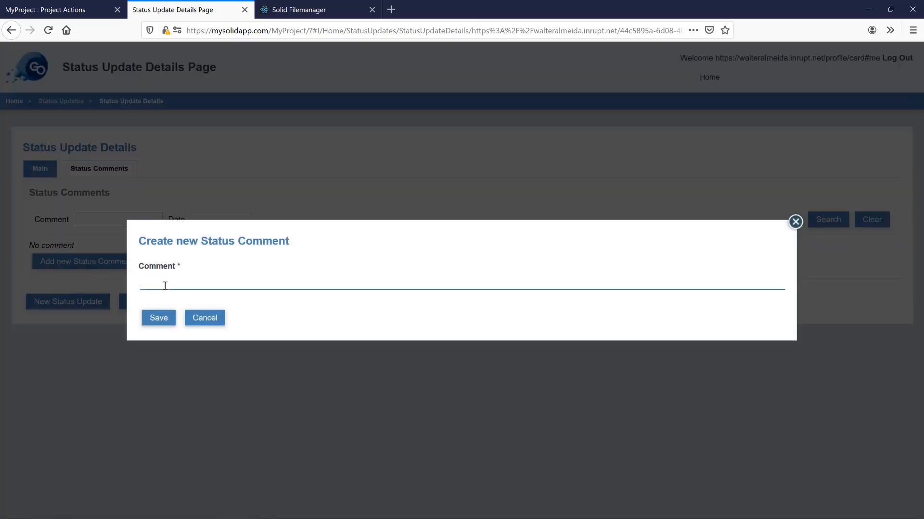
text(Walter here, commenting my own status :))
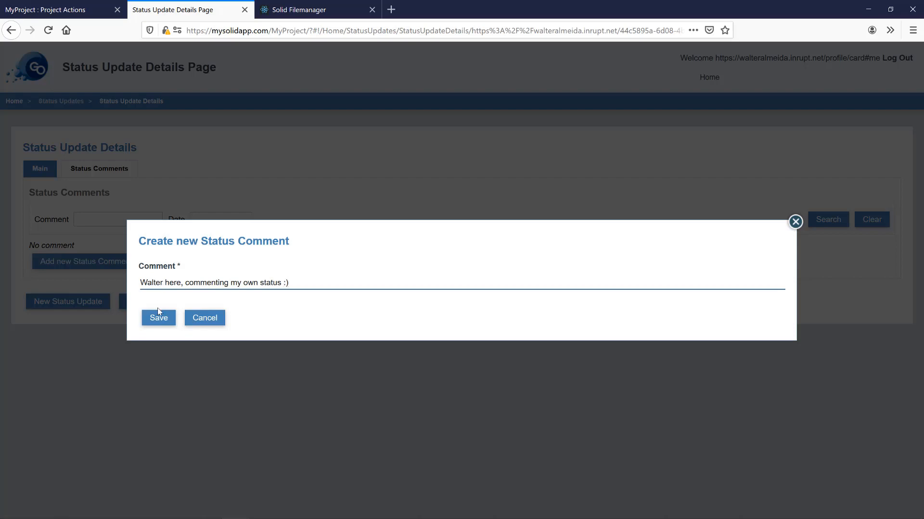
click(158, 314)
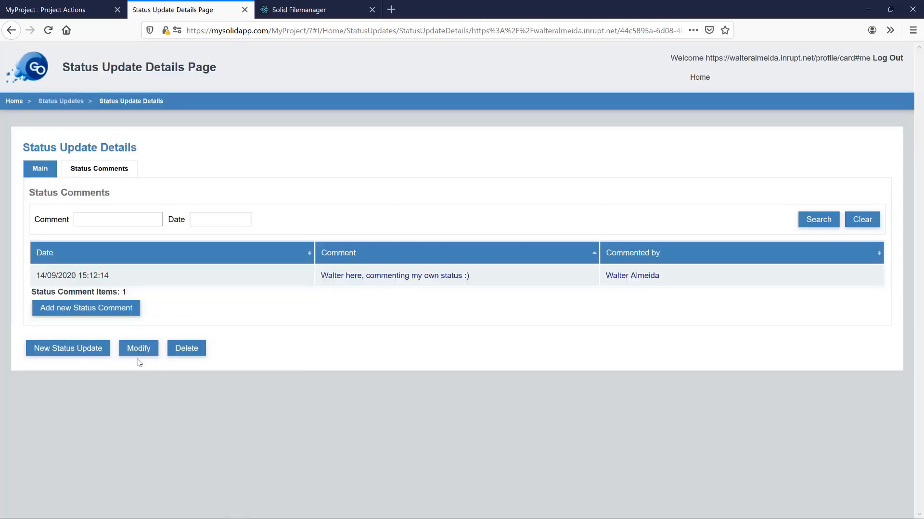
- Post a second status update announcing it is the user's second update
click(40, 170)
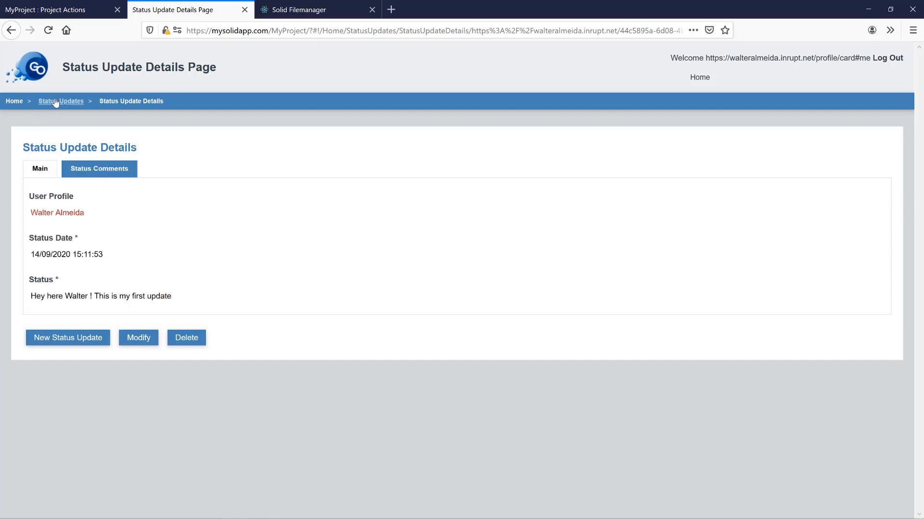
click(56, 101)
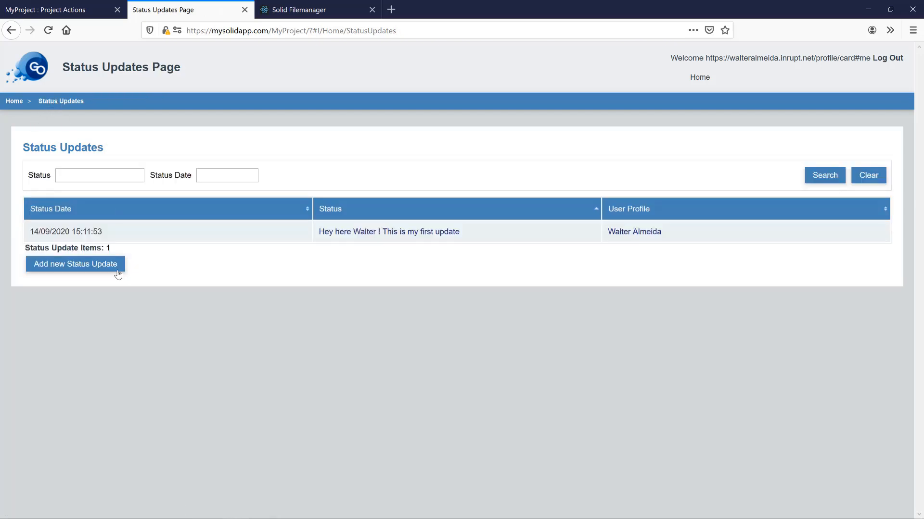
click(108, 264)
click(183, 283)
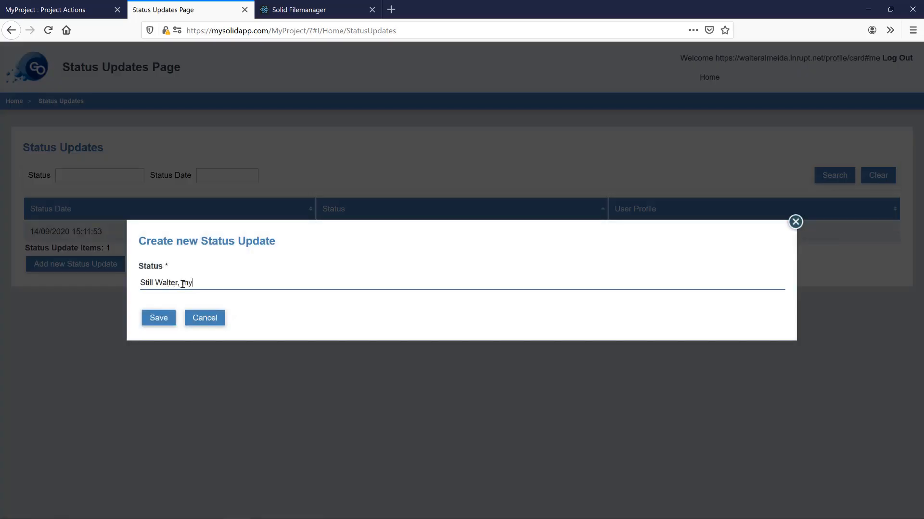
text(Still Walter, my second uda)
click(153, 320)
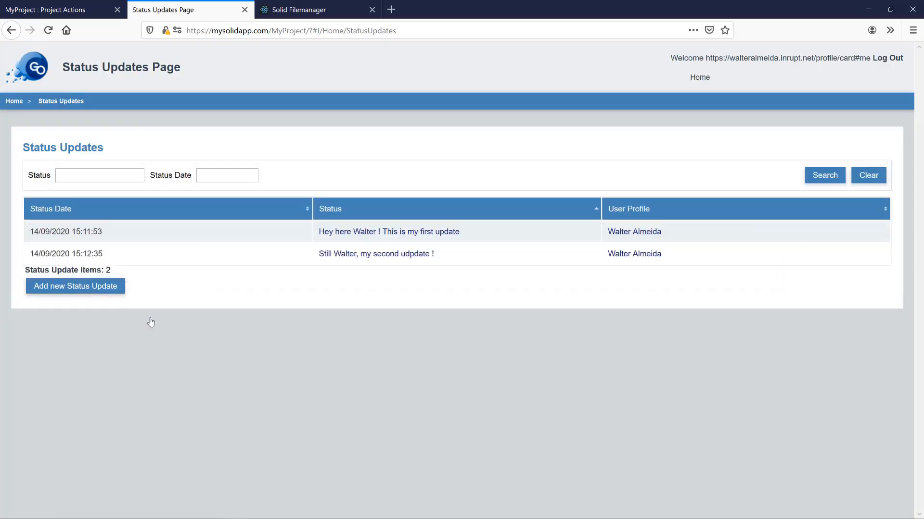
- Refresh the public folder and inspect both status updates stored in statusupdates.ttl
click(323, 14)
click(856, 63)
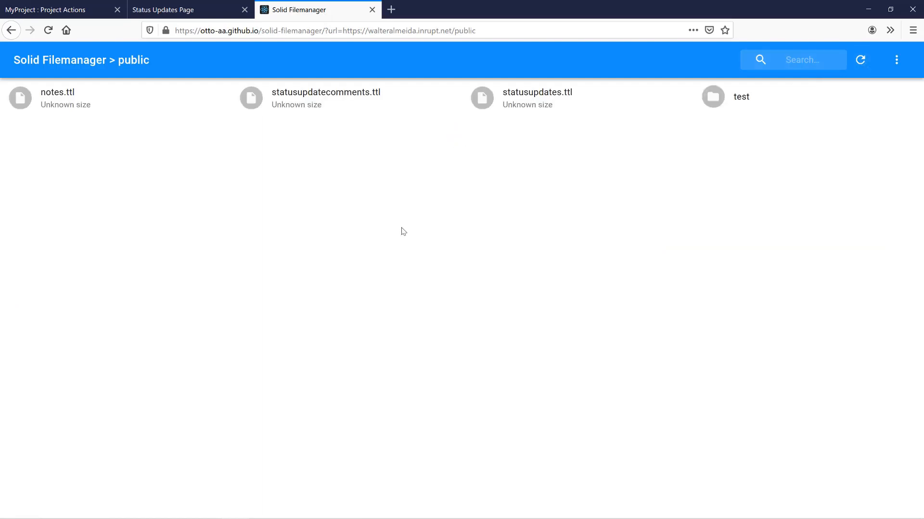
double_click(543, 106)
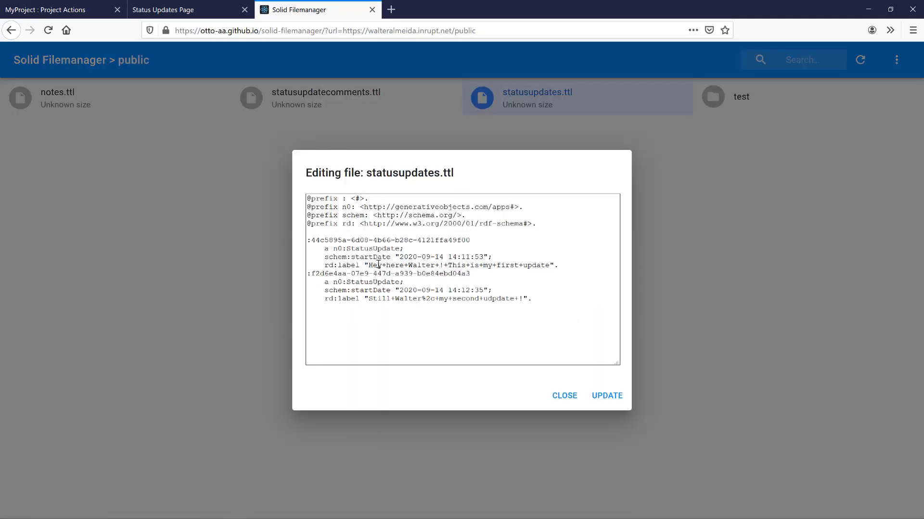
drag(368, 264, 549, 266)
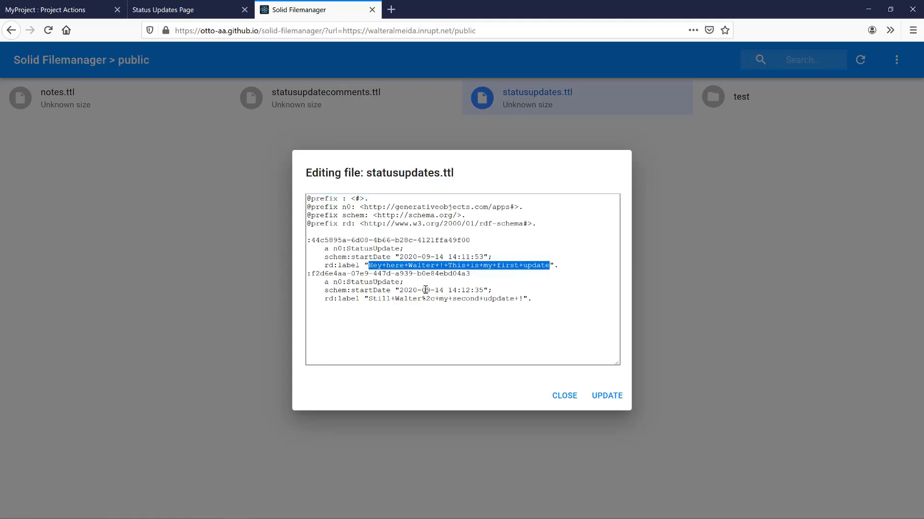
drag(369, 298, 453, 310)
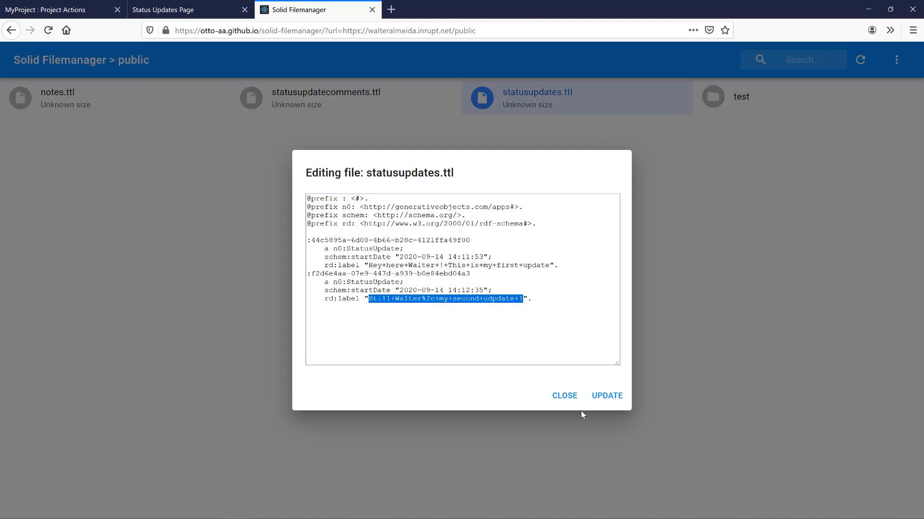
click(562, 396)
- Check the stored comment text in statusupdatecomments.ttl, closing without saving
double_click(330, 94)
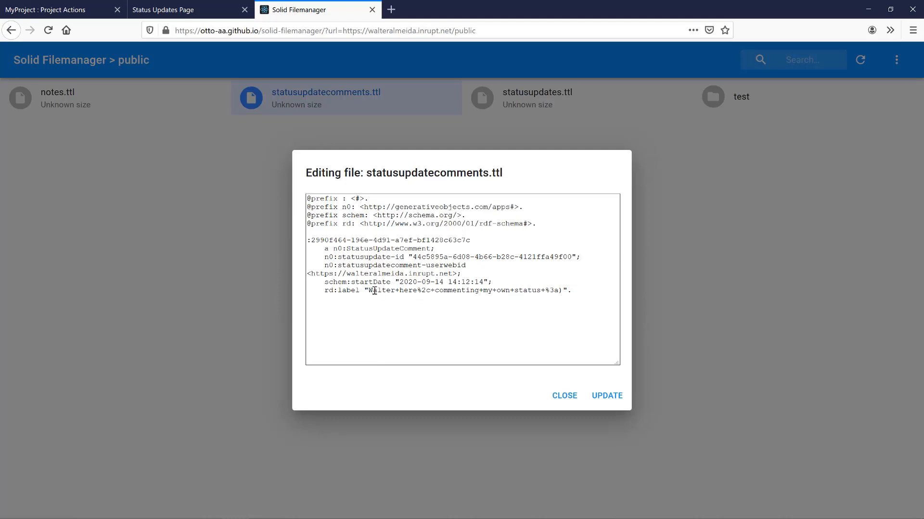
drag(369, 290, 563, 291)
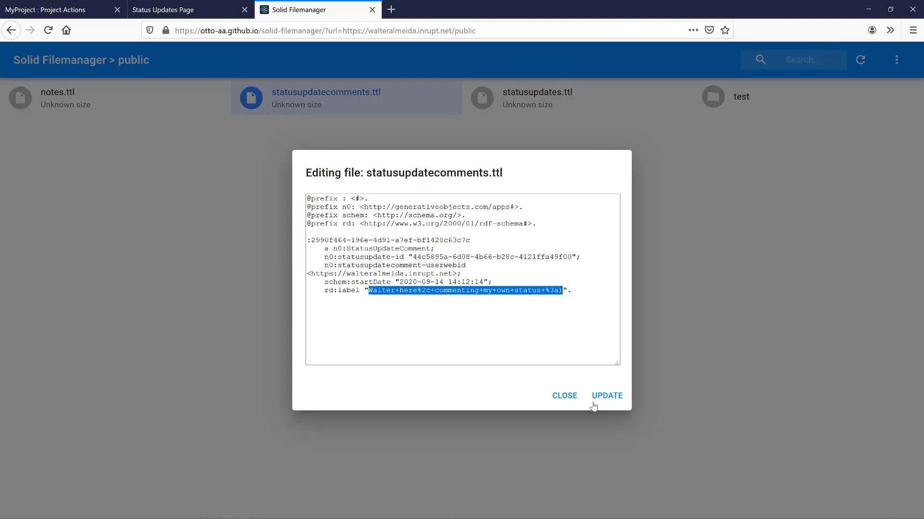
click(566, 395)
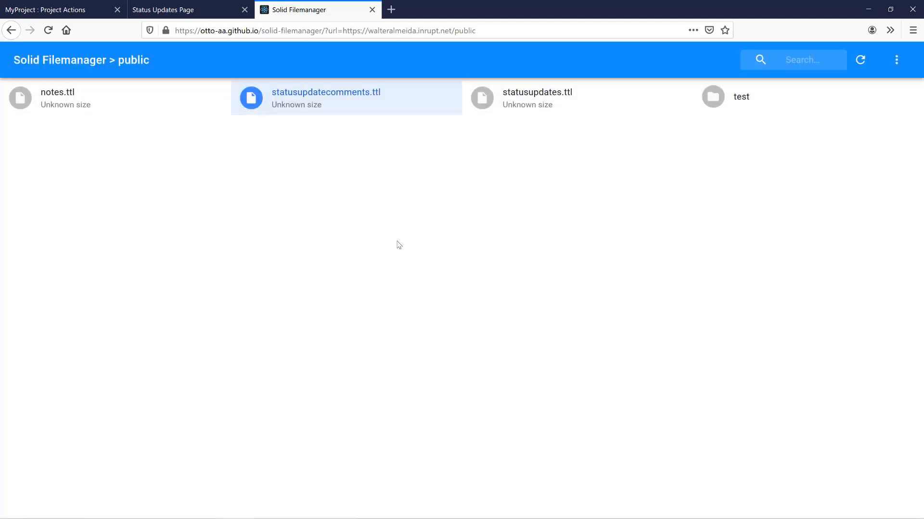
- Log out, sign in with the second user's saved Inrupt login, and authorize the app
click(185, 14)
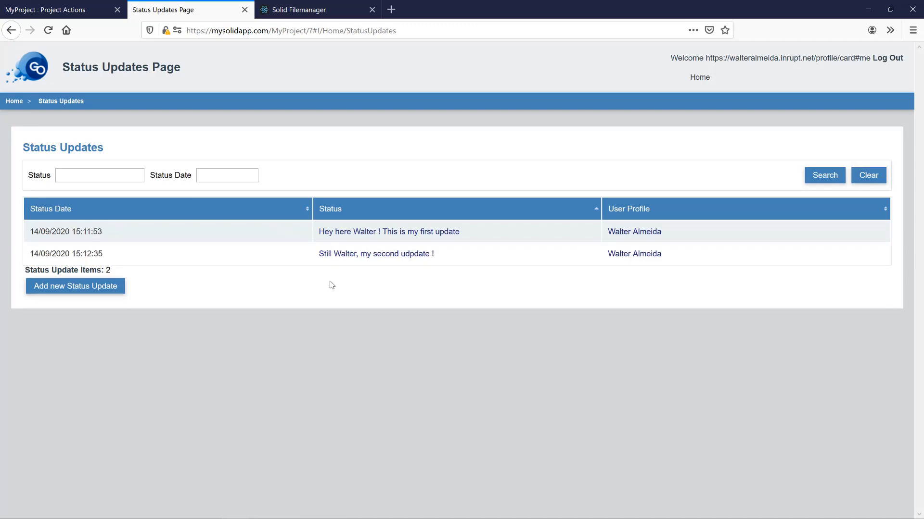
click(896, 58)
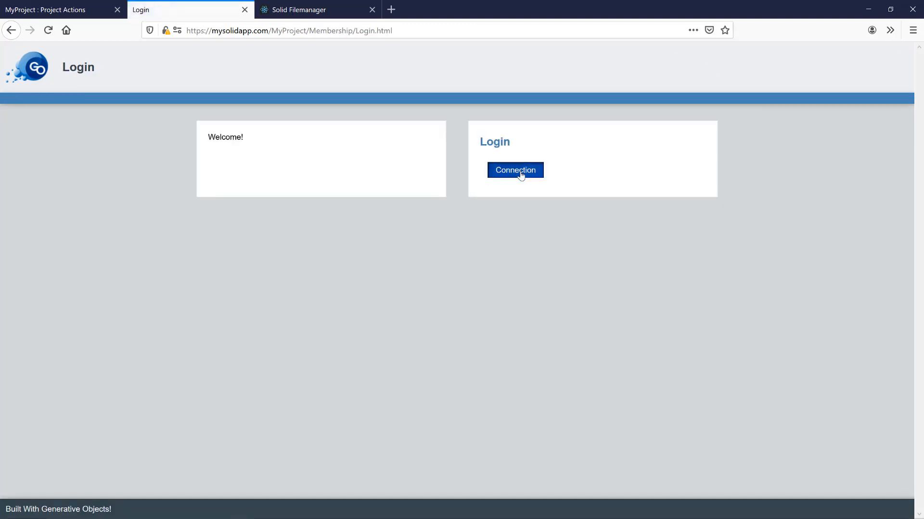
click(517, 174)
click(430, 294)
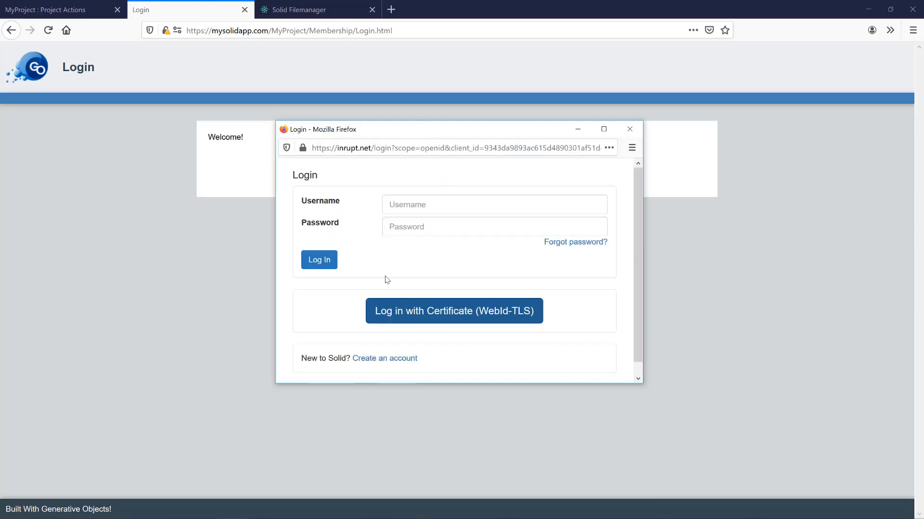
click(416, 206)
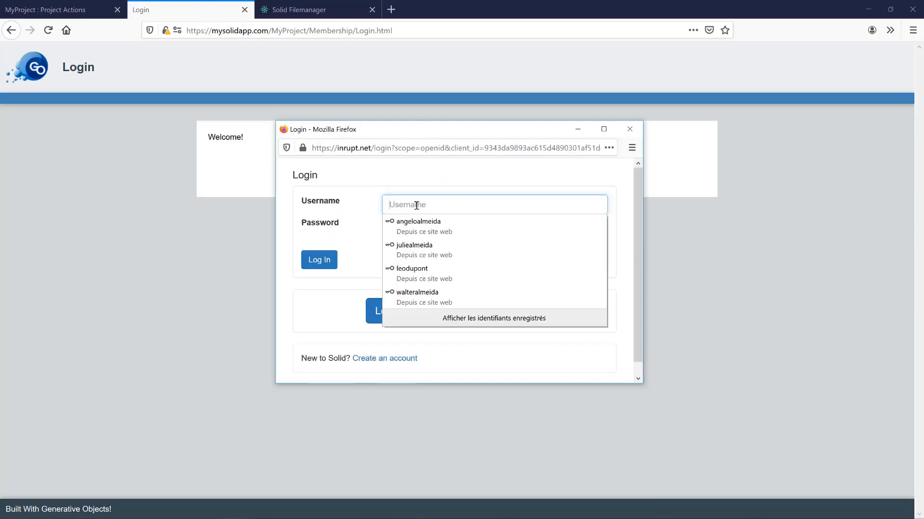
click(425, 268)
click(313, 266)
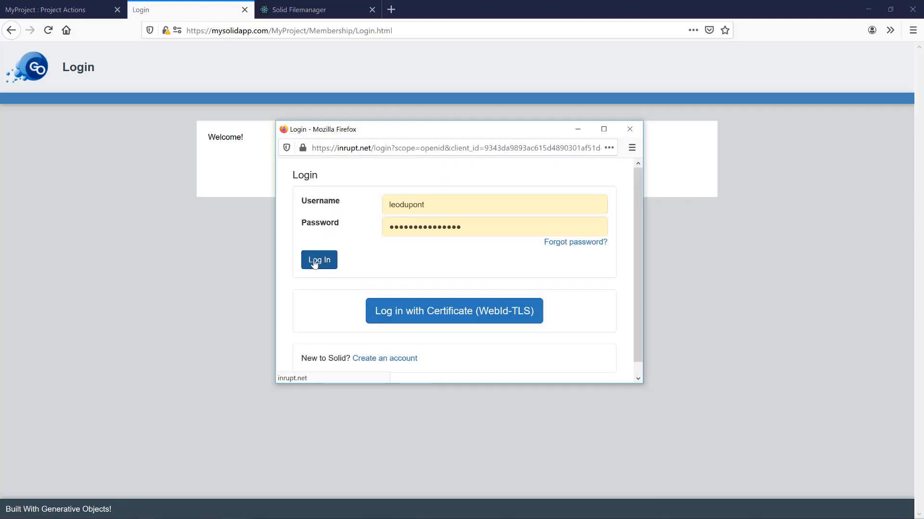
scroll(485, 246, down, 1)
scroll(485, 246, down, 4)
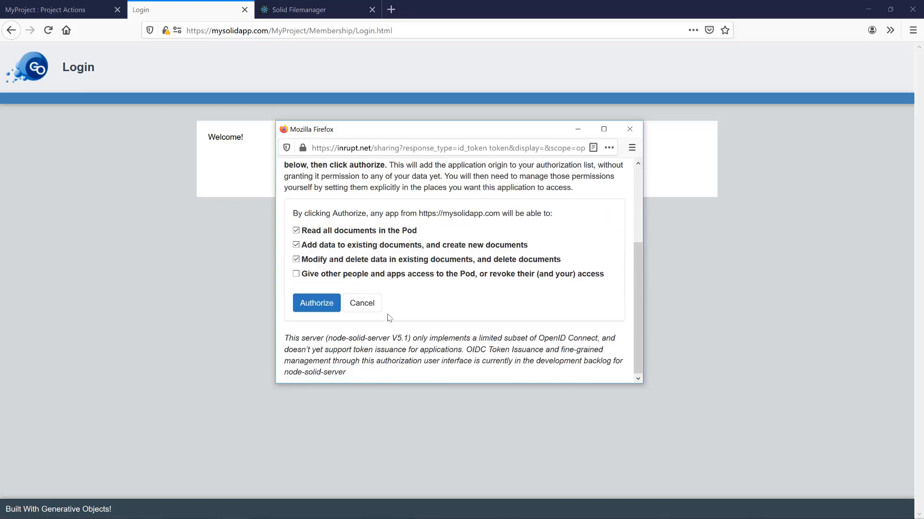
click(321, 305)
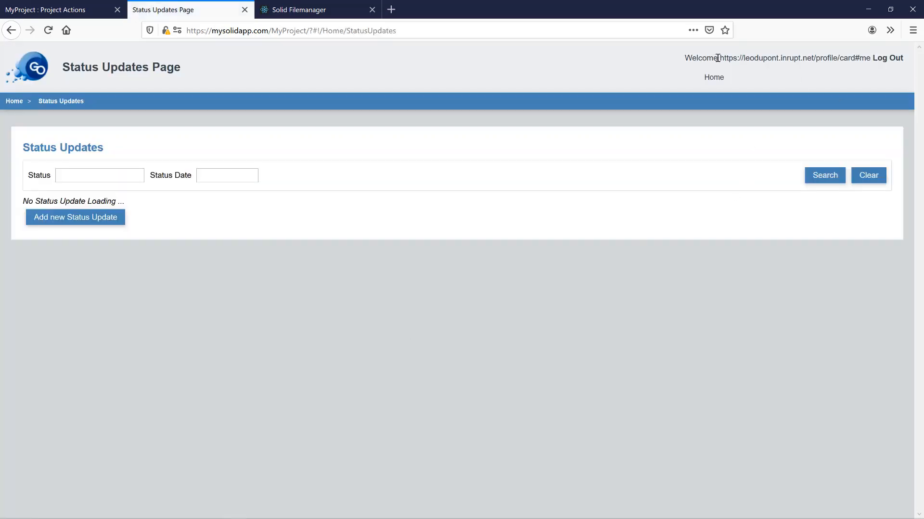
drag(718, 57, 827, 58)
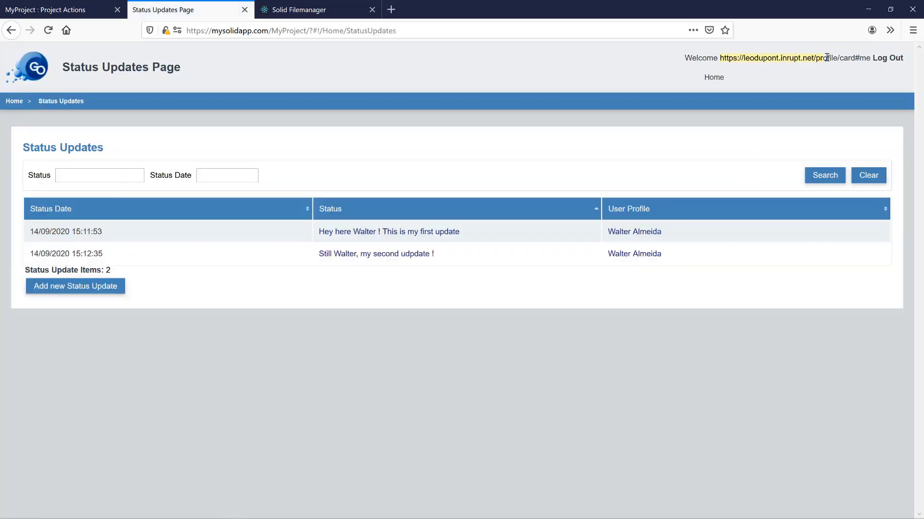
click(670, 83)
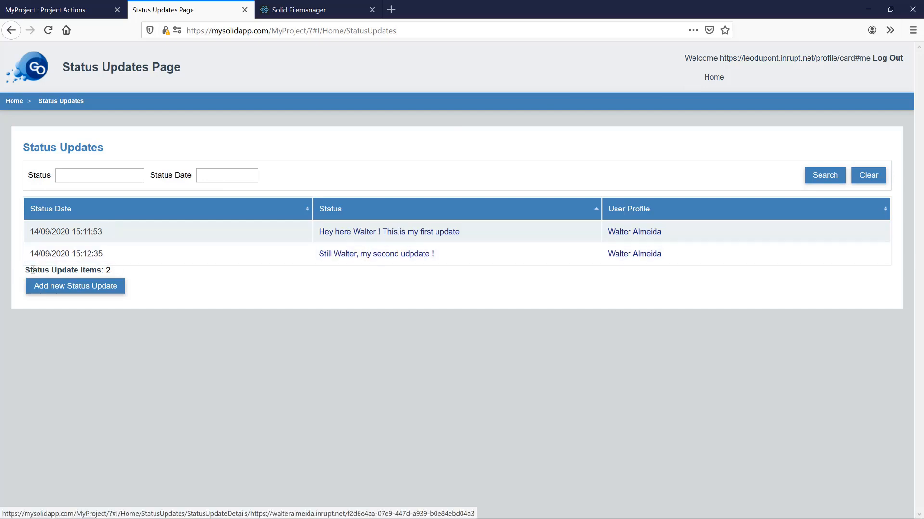
- Create and save a new status update entry as the second user
click(77, 292)
click(187, 280)
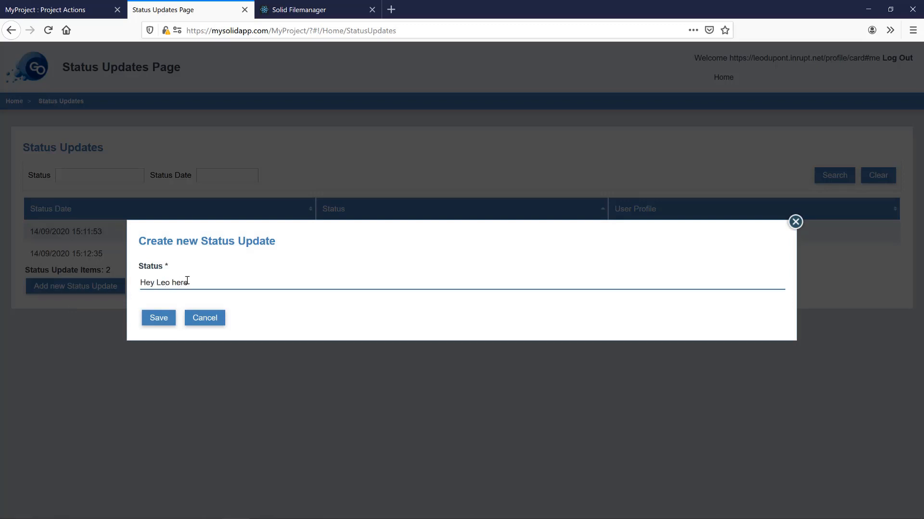
click(158, 319)
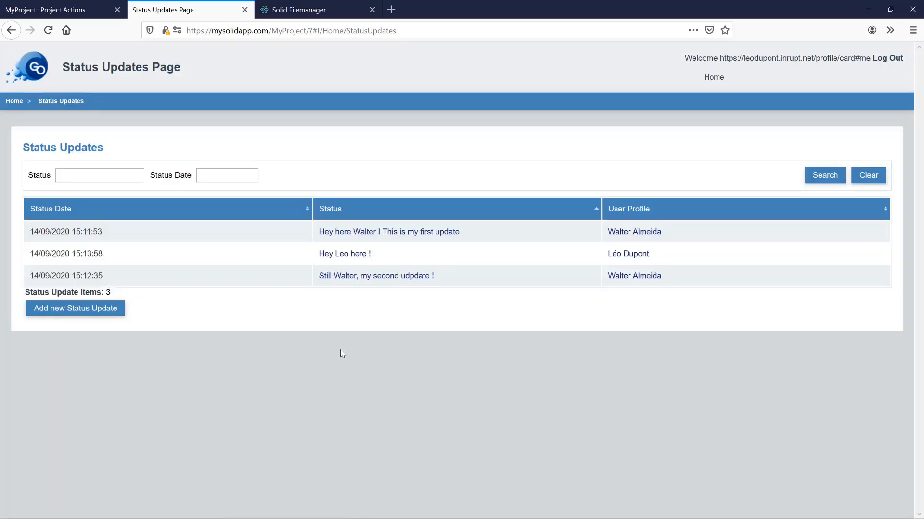
- Add a greeting comment from the second user on the first status update
click(402, 234)
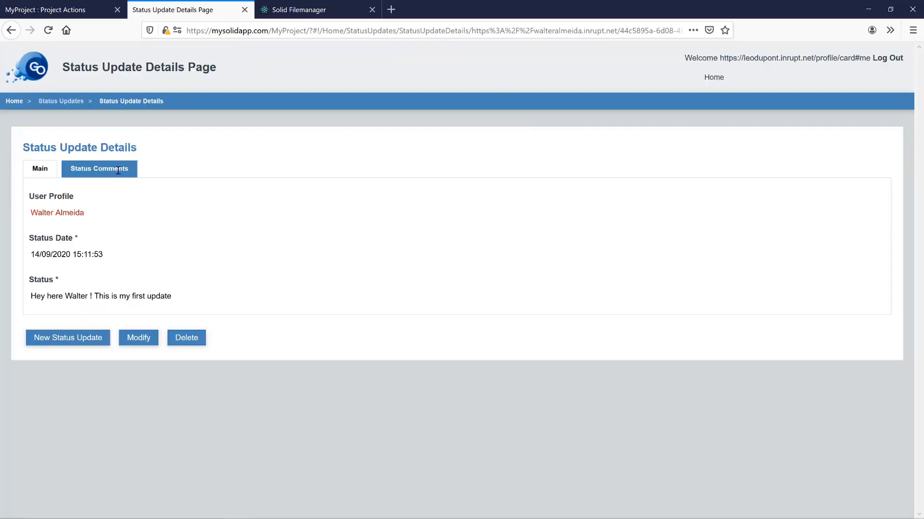
click(118, 169)
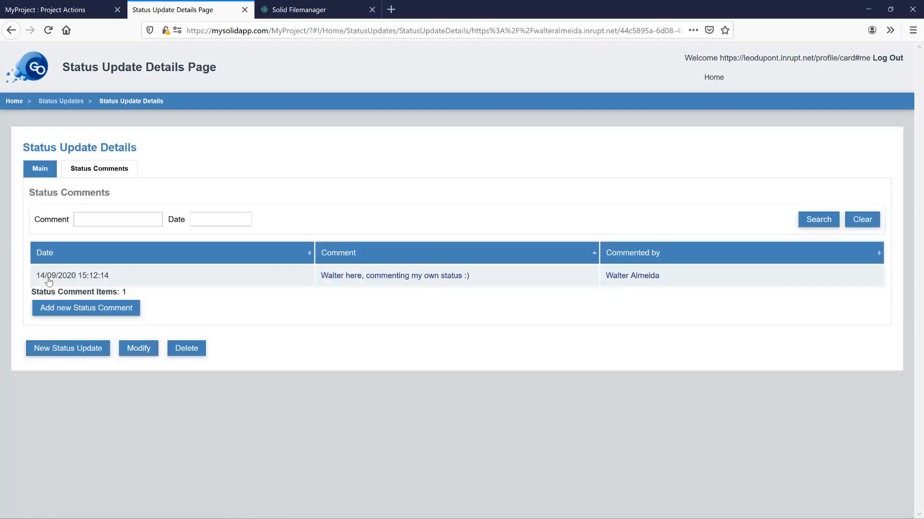
drag(682, 282, 589, 285)
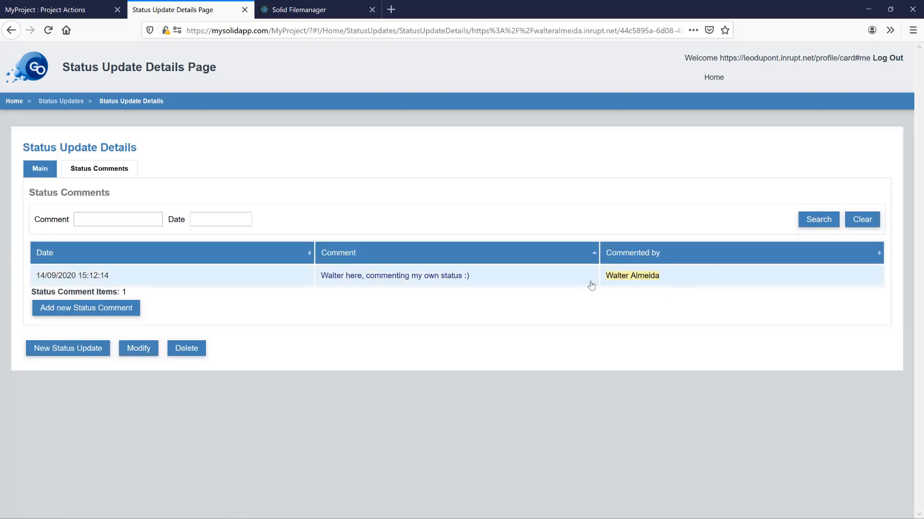
click(78, 307)
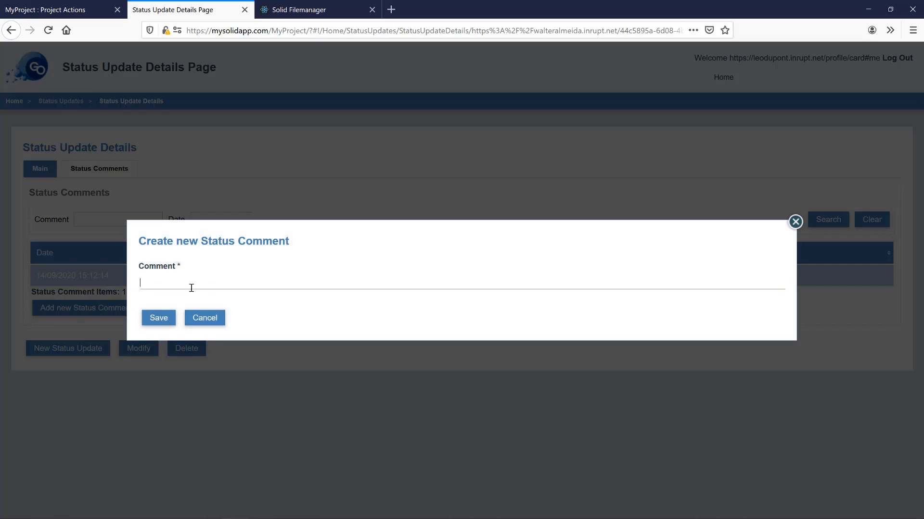
click(192, 287)
text(Here Leo, hello Walter, love to)
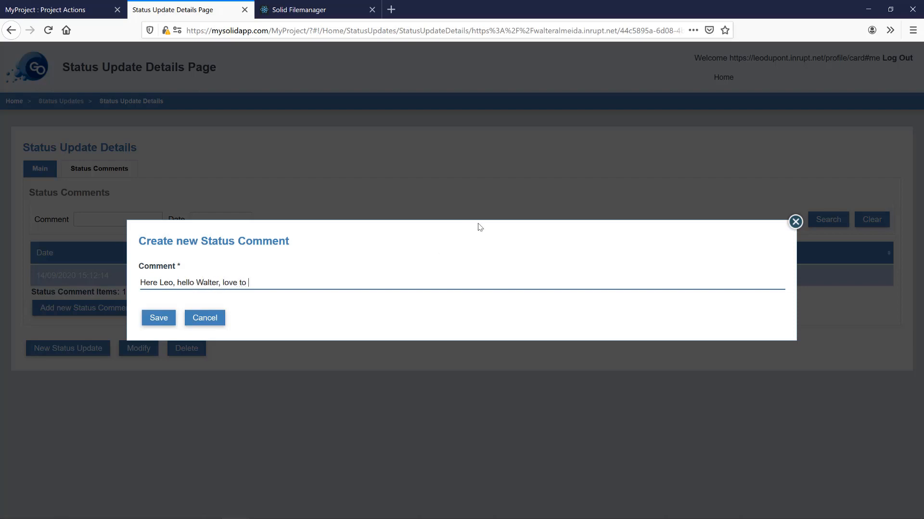
text(you here)
click(147, 319)
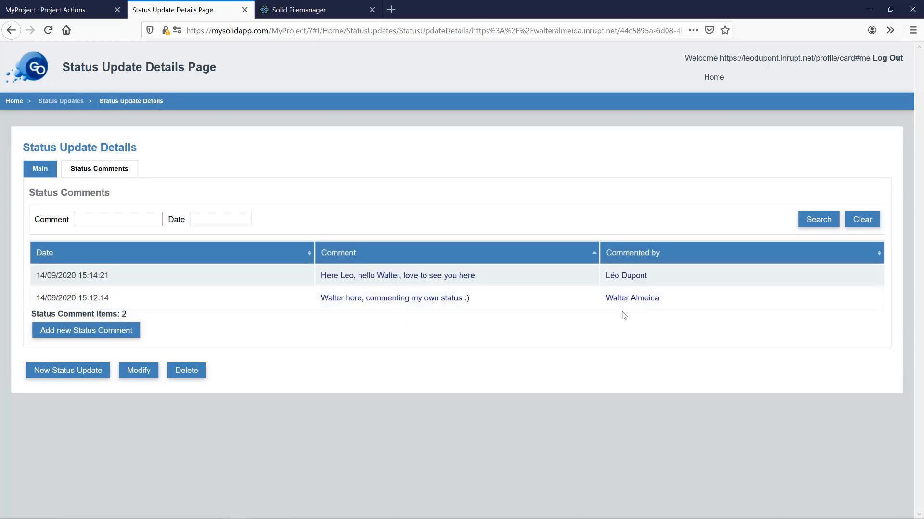
- Open the commenter's profile, list their comments, and view the commented status update's comments
click(626, 277)
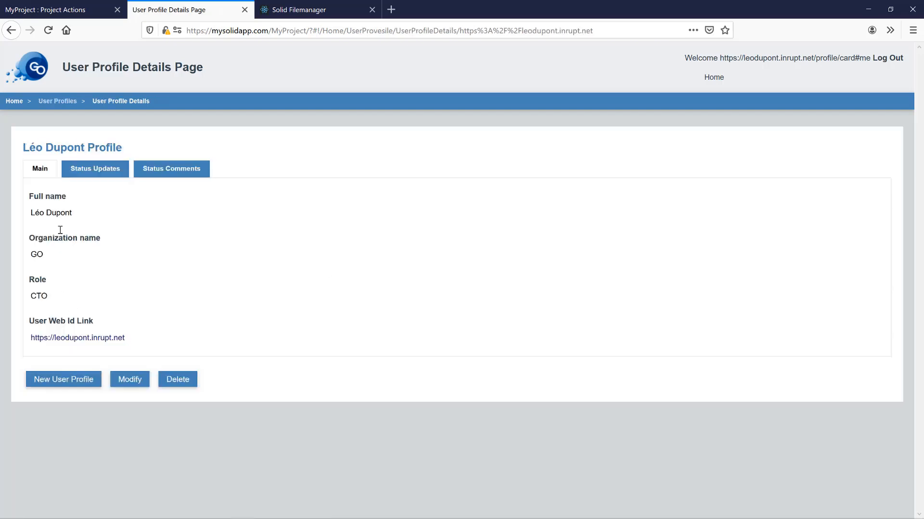
click(88, 171)
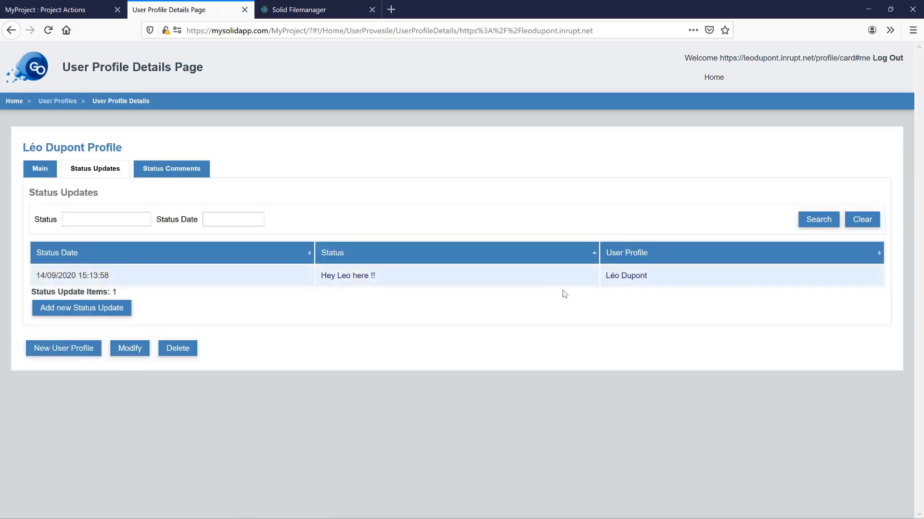
click(175, 172)
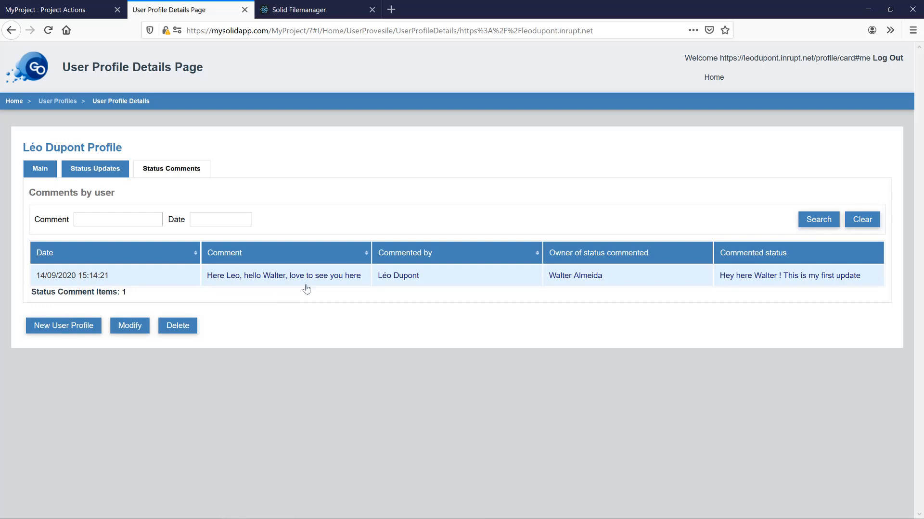
click(744, 281)
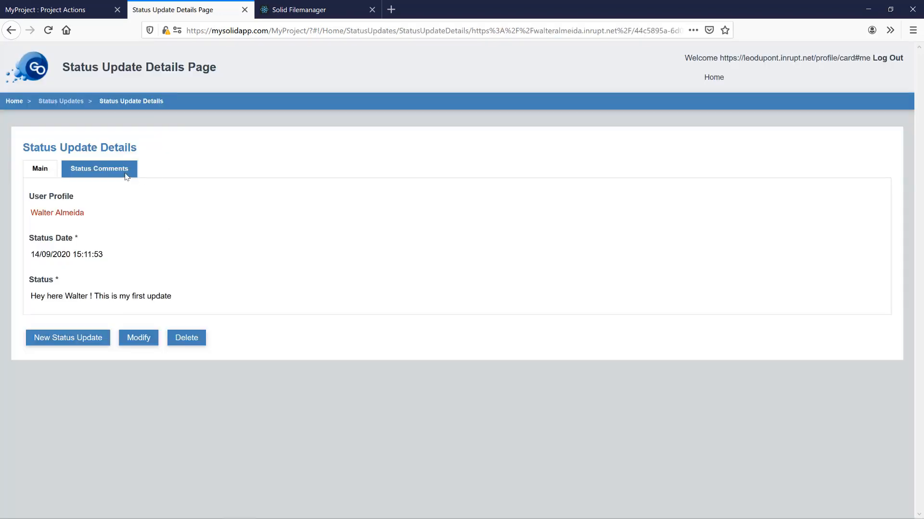
click(127, 172)
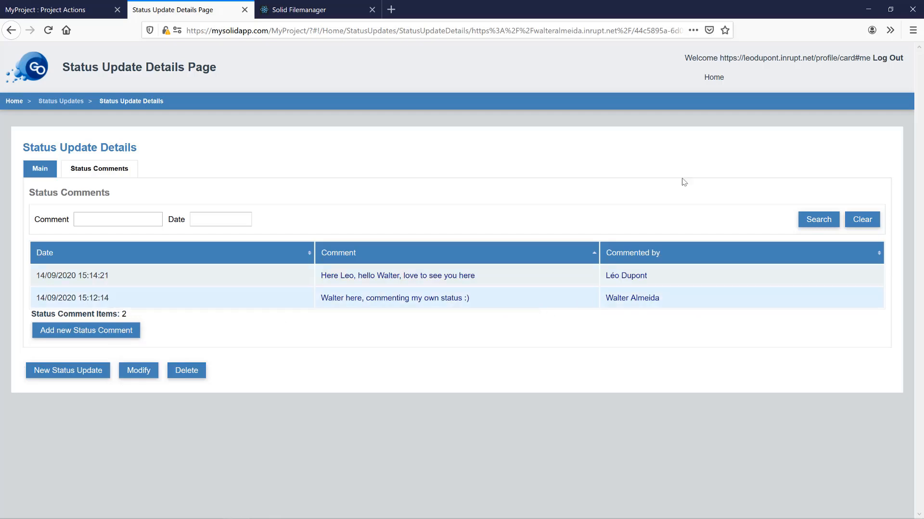
- Go to User Profiles and show the comments on the other user's status updates
click(705, 79)
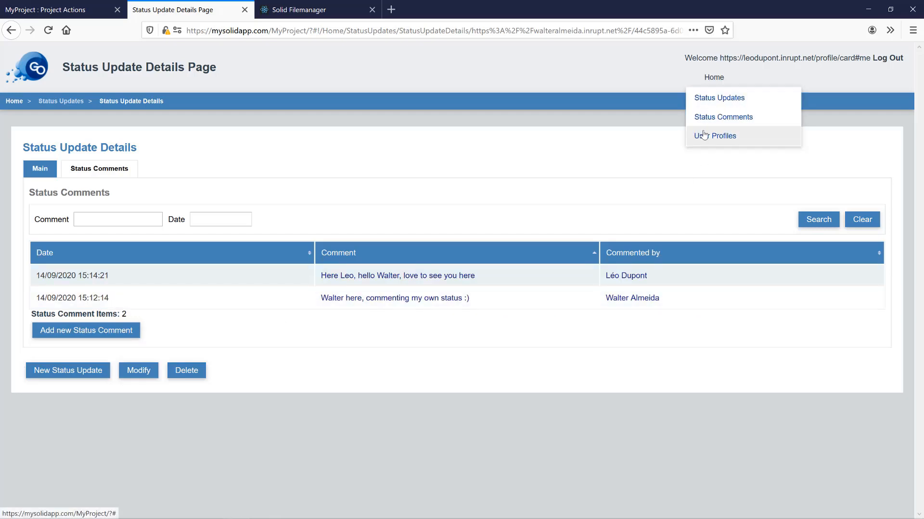
click(704, 135)
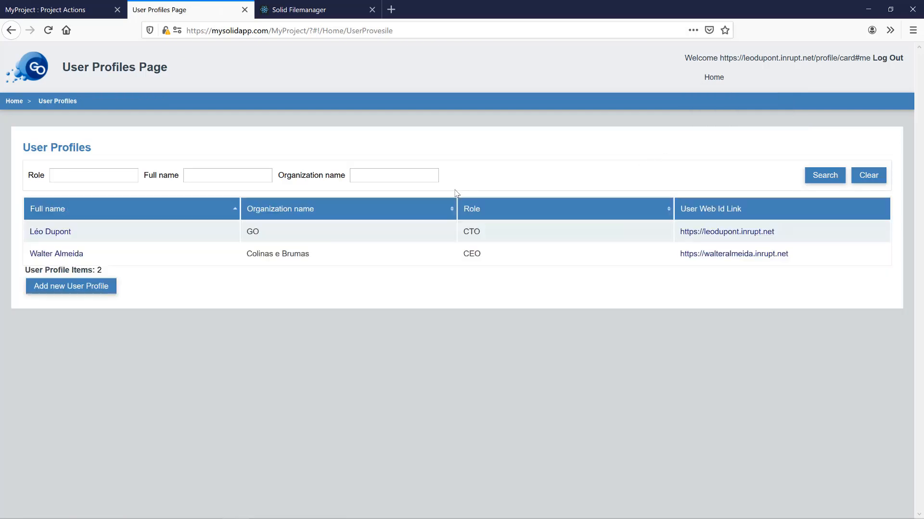
click(63, 258)
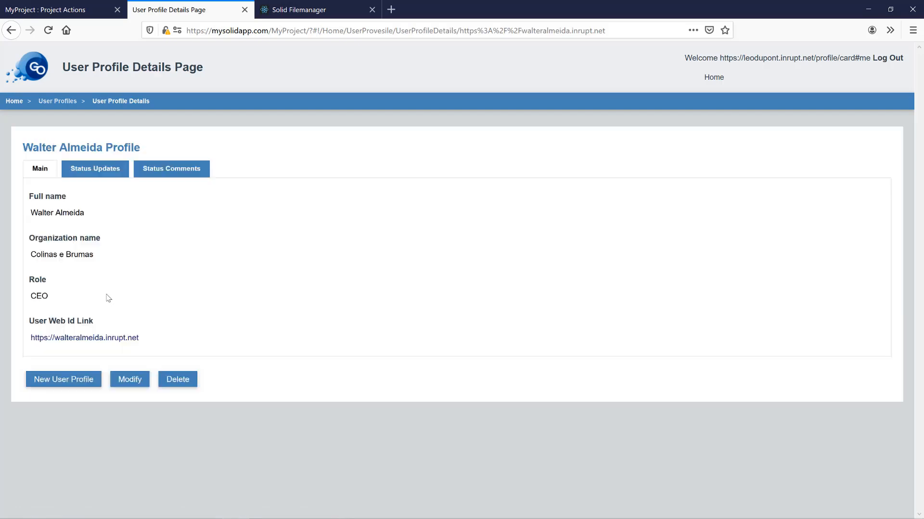
click(104, 169)
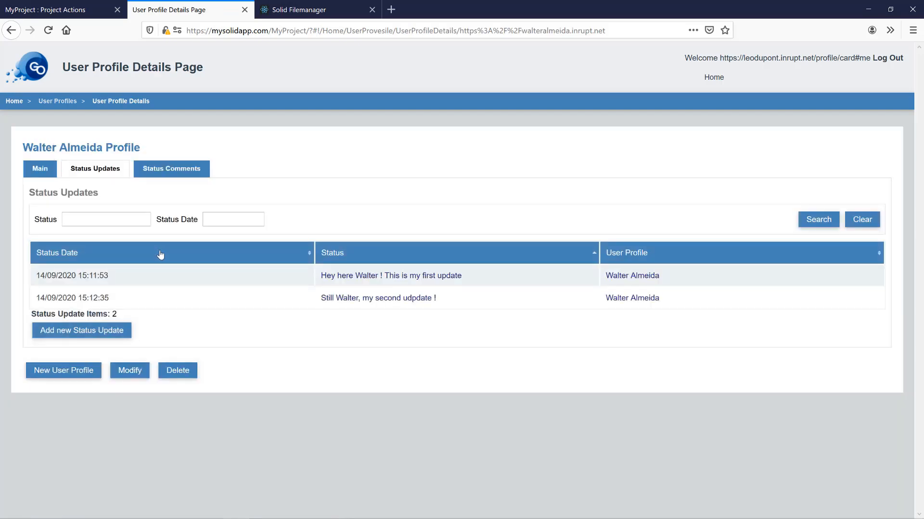
click(187, 168)
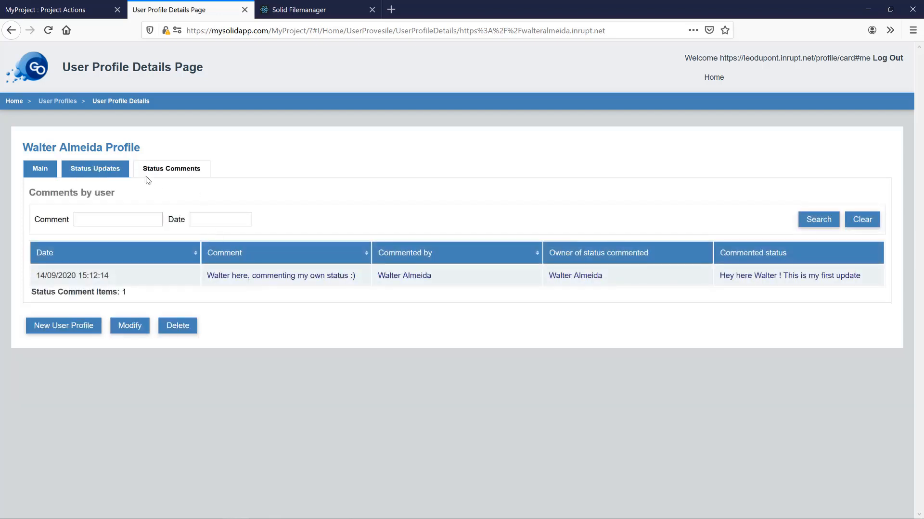
- In Solid Filemanager, log out and log back in via Inrupt with the other user's saved login
click(313, 11)
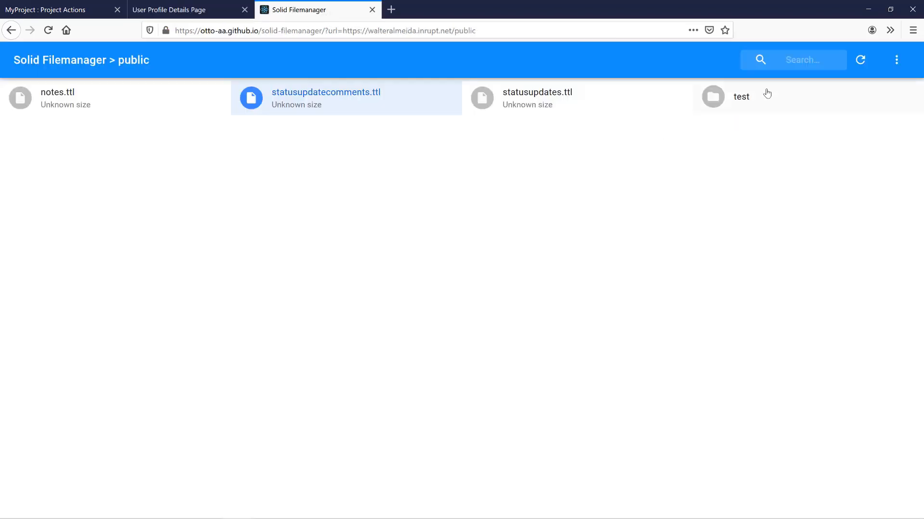
click(897, 61)
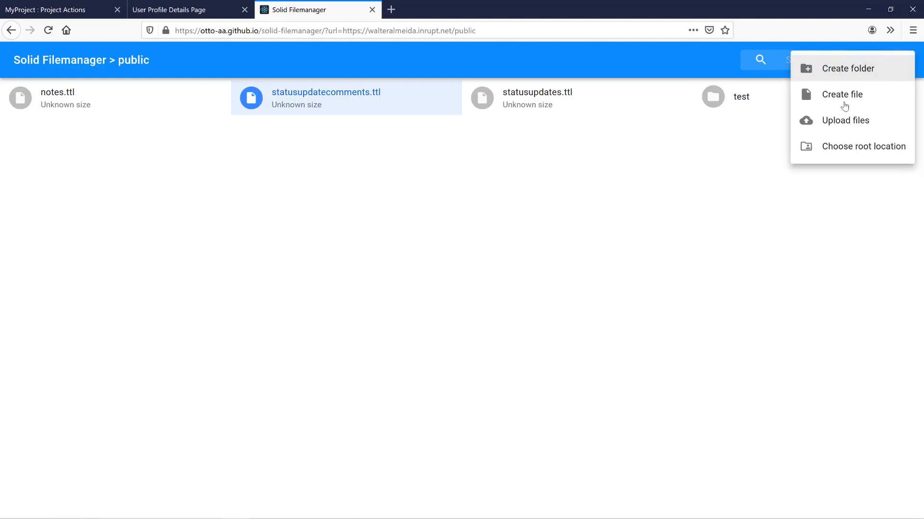
click(848, 151)
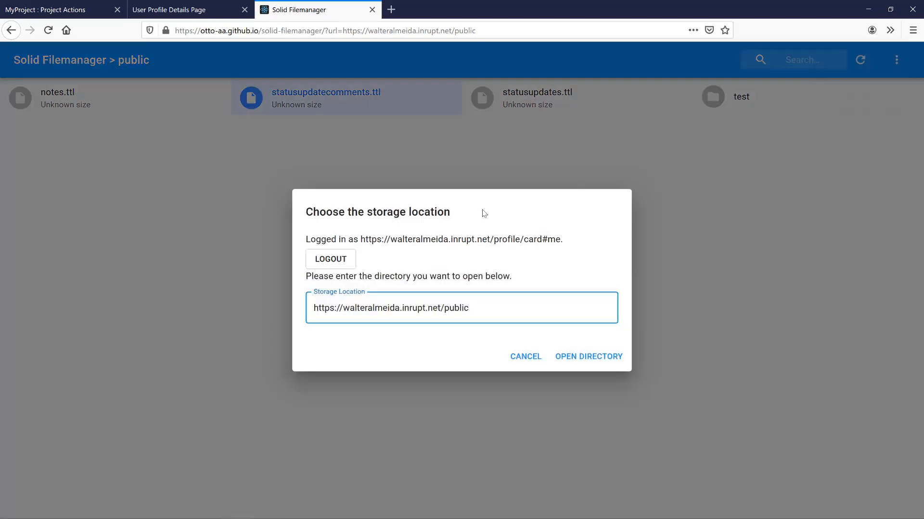
click(342, 264)
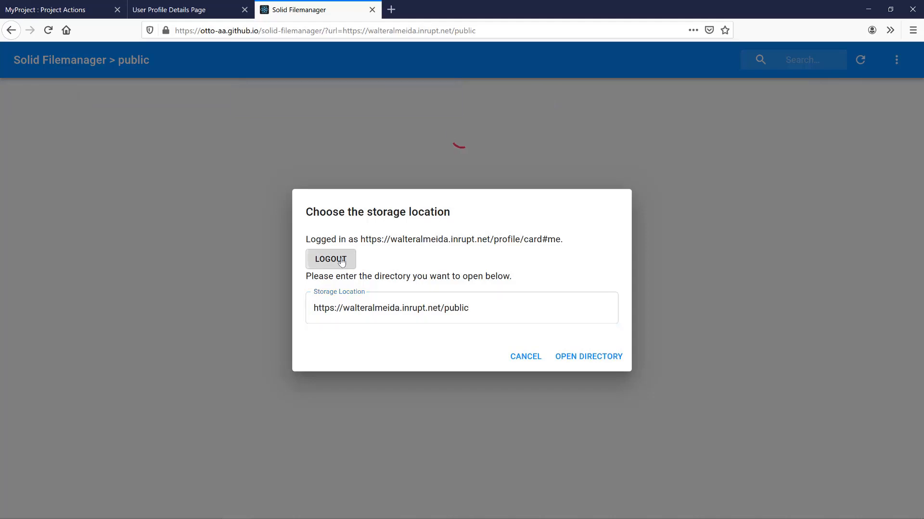
click(329, 259)
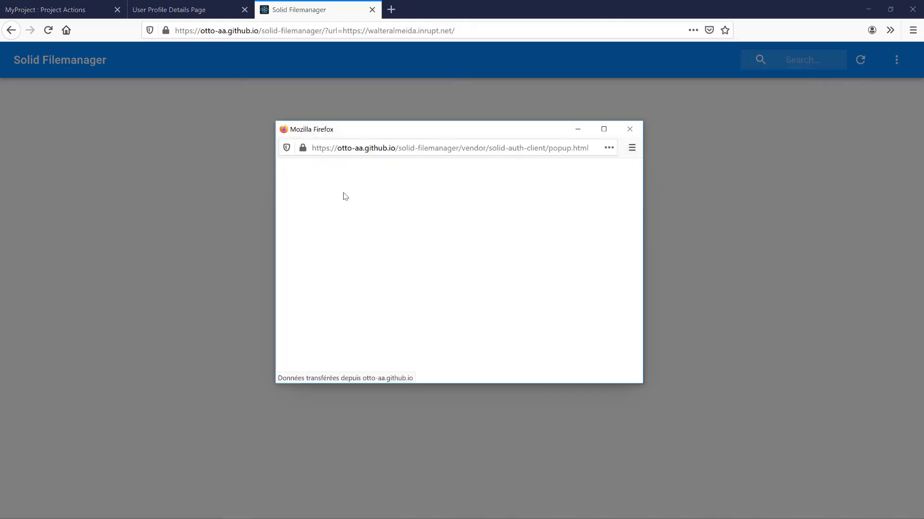
click(498, 310)
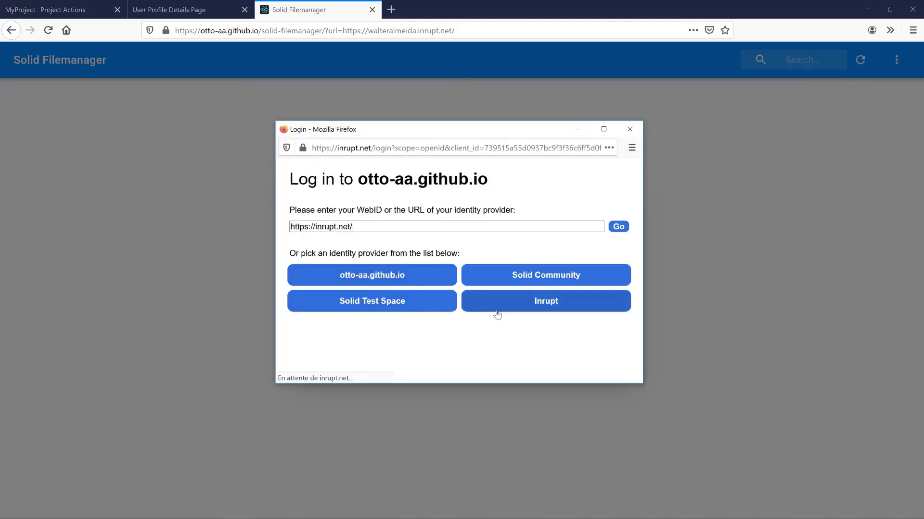
click(416, 208)
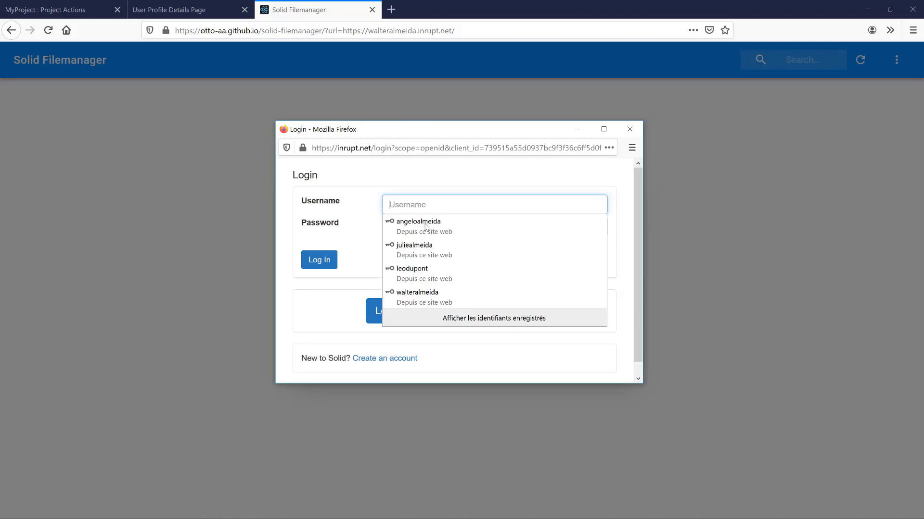
click(427, 276)
click(321, 261)
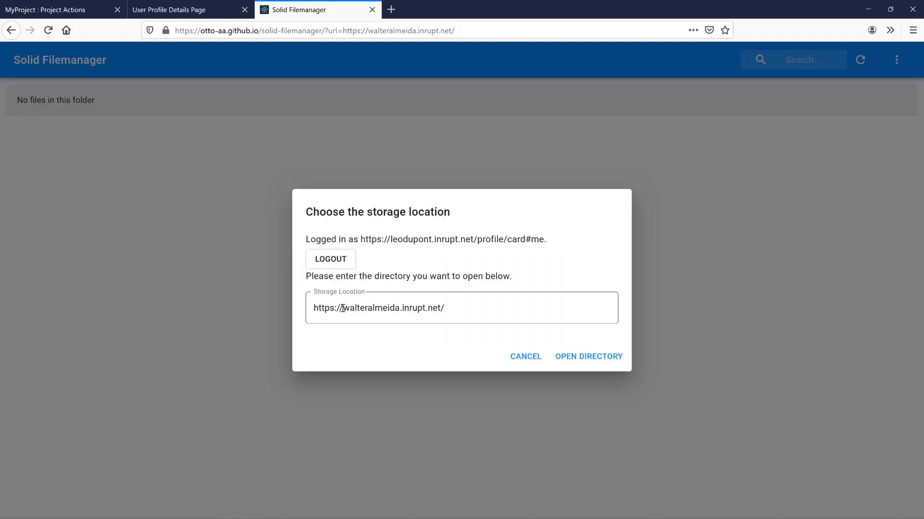
- Change the storage location to the second user's pod name and open that pod's root
drag(342, 309, 399, 311)
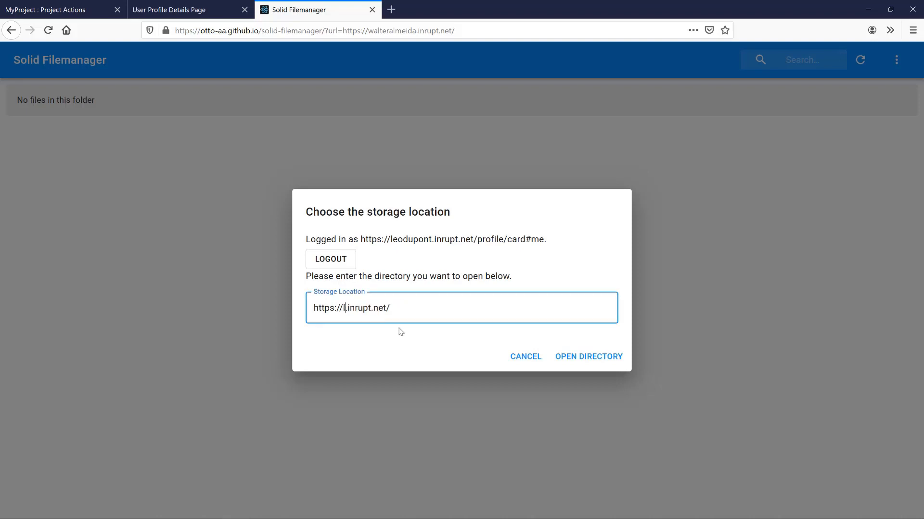
click(573, 363)
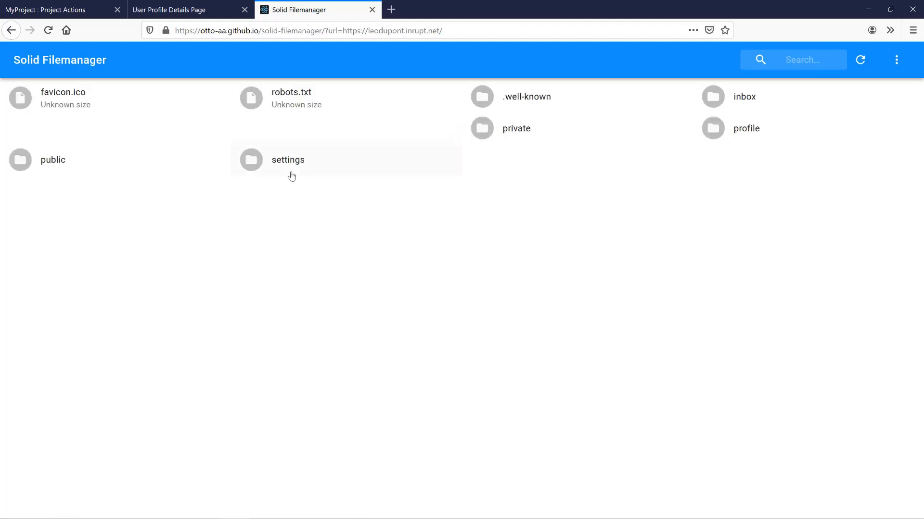
- Open the public folder and review the status text in statusupdates.ttl
click(37, 164)
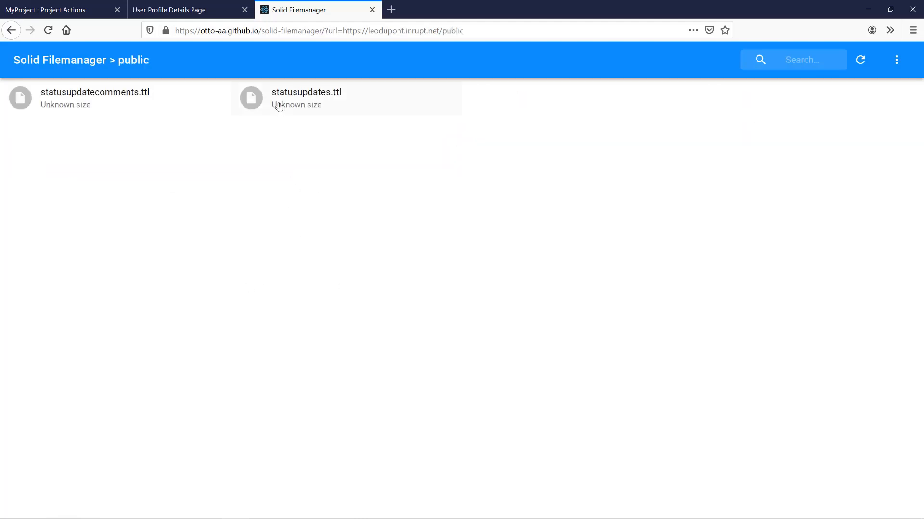
double_click(278, 105)
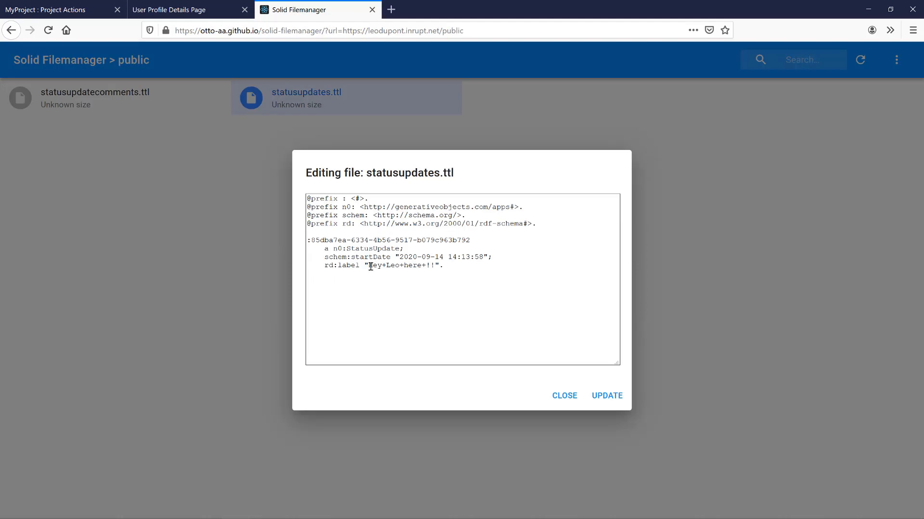
drag(370, 266, 429, 266)
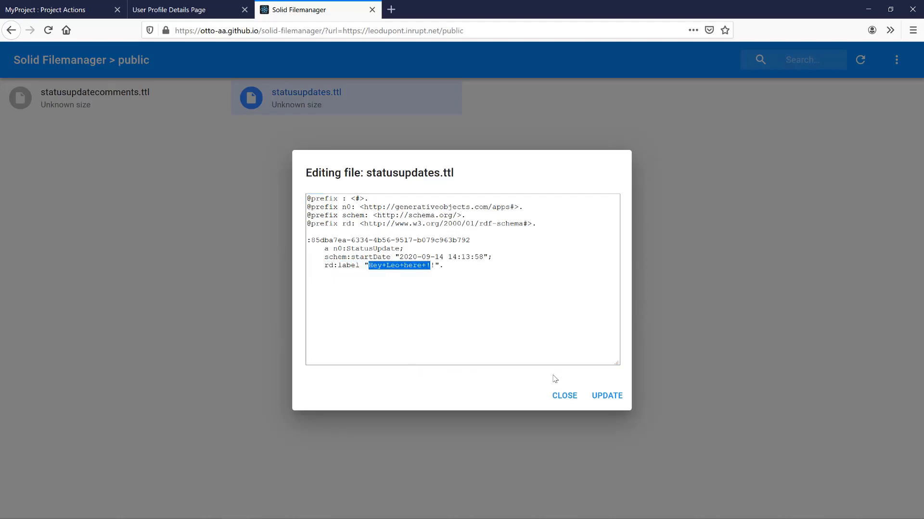
click(571, 405)
- Review statusupdatecomments.ttl's comment label, status id and userwebid, then return to the profile page
double_click(88, 110)
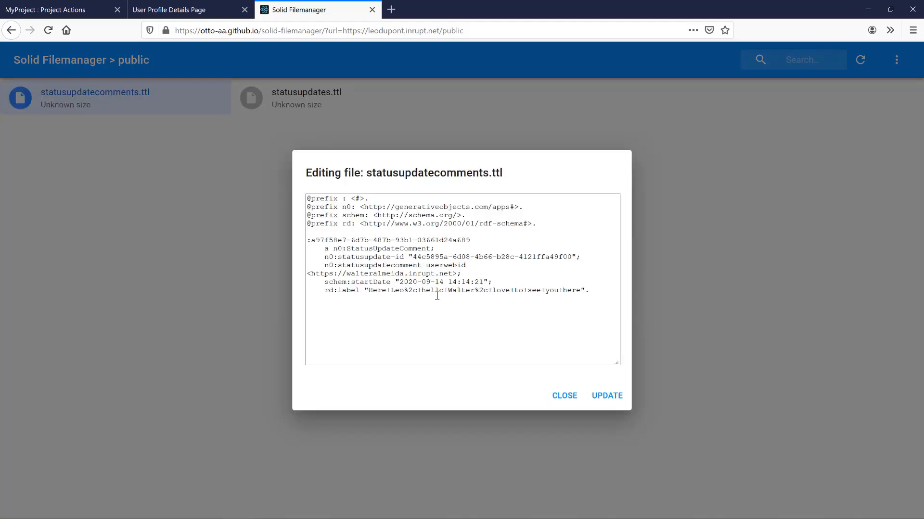
drag(368, 290, 581, 290)
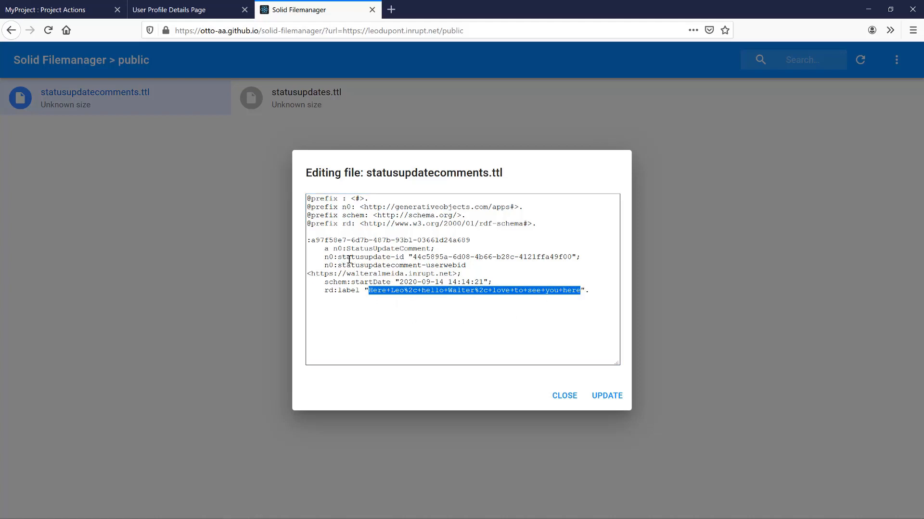
drag(414, 257, 576, 257)
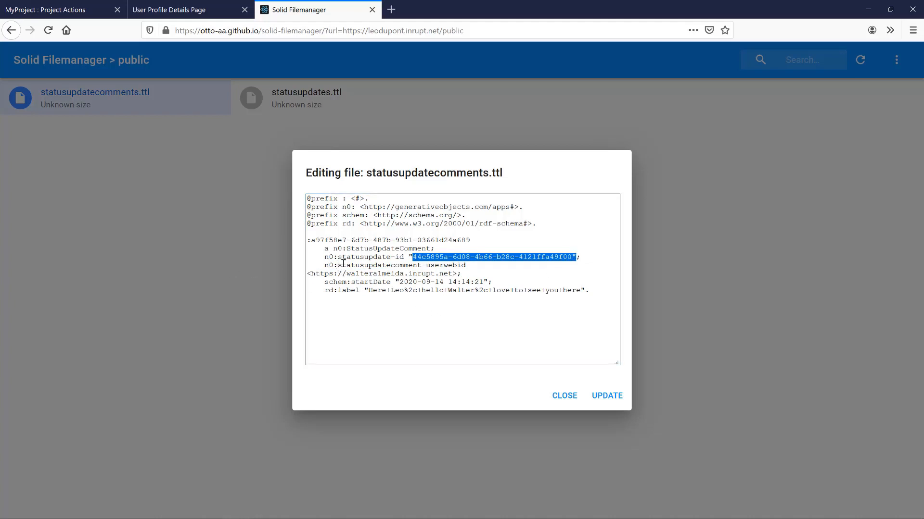
drag(427, 266, 469, 267)
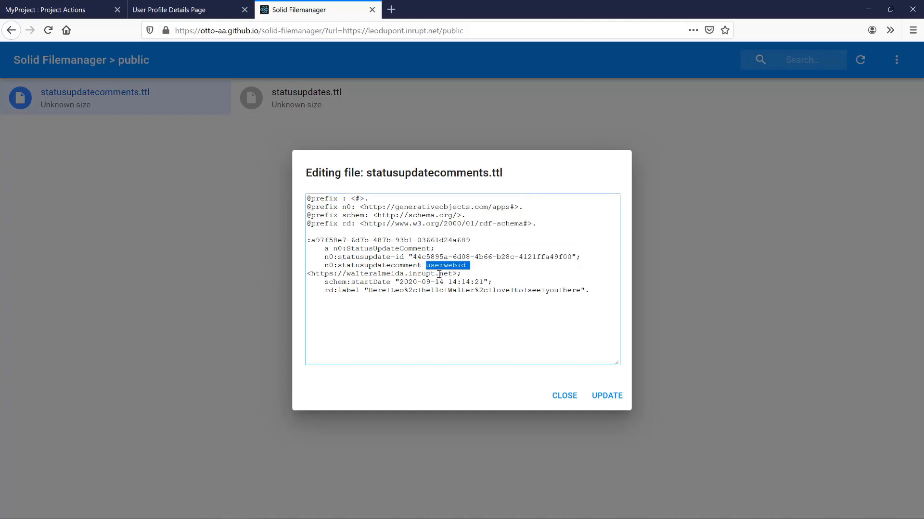
drag(311, 274, 457, 274)
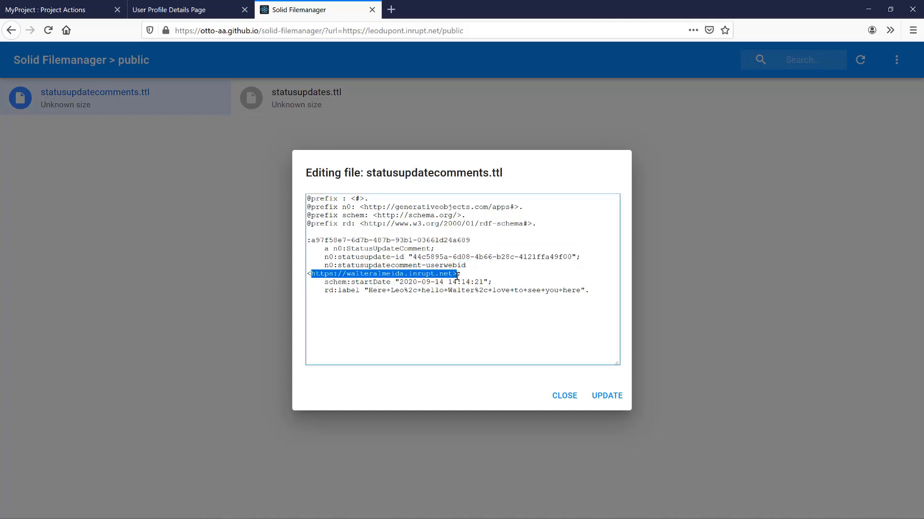
click(556, 399)
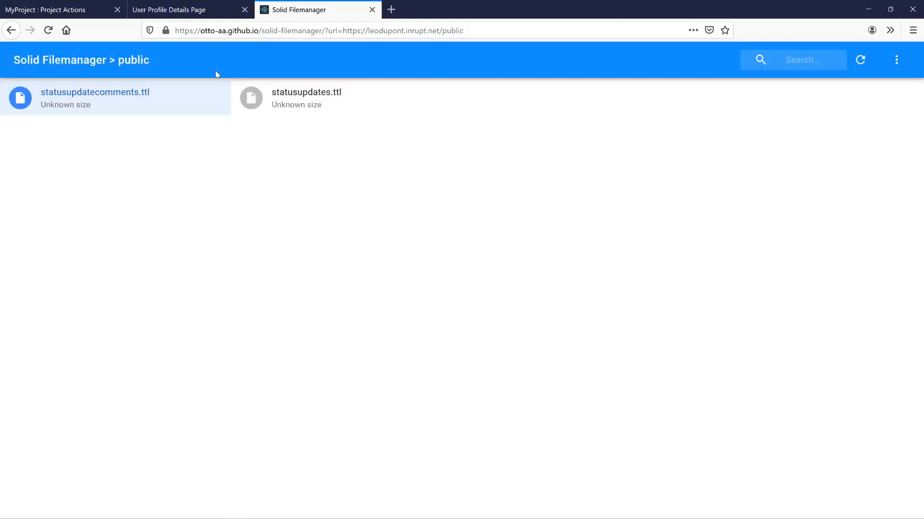
click(164, 10)
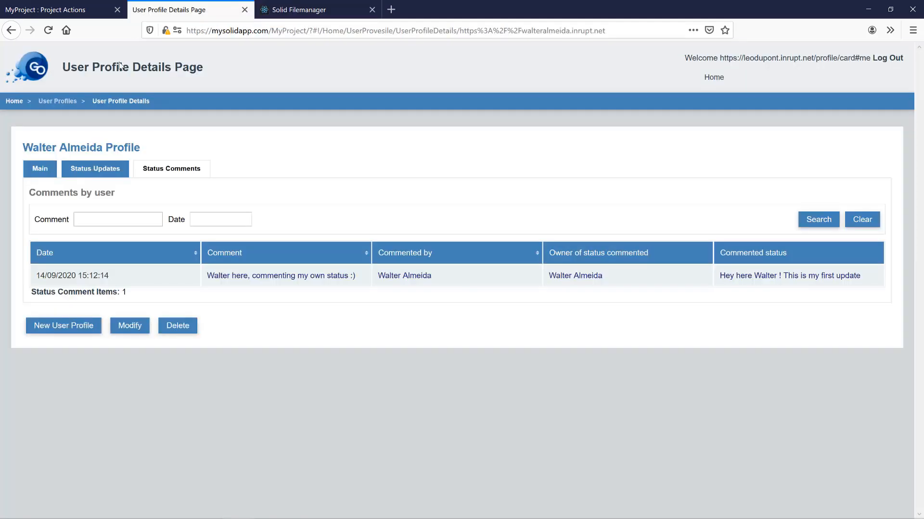